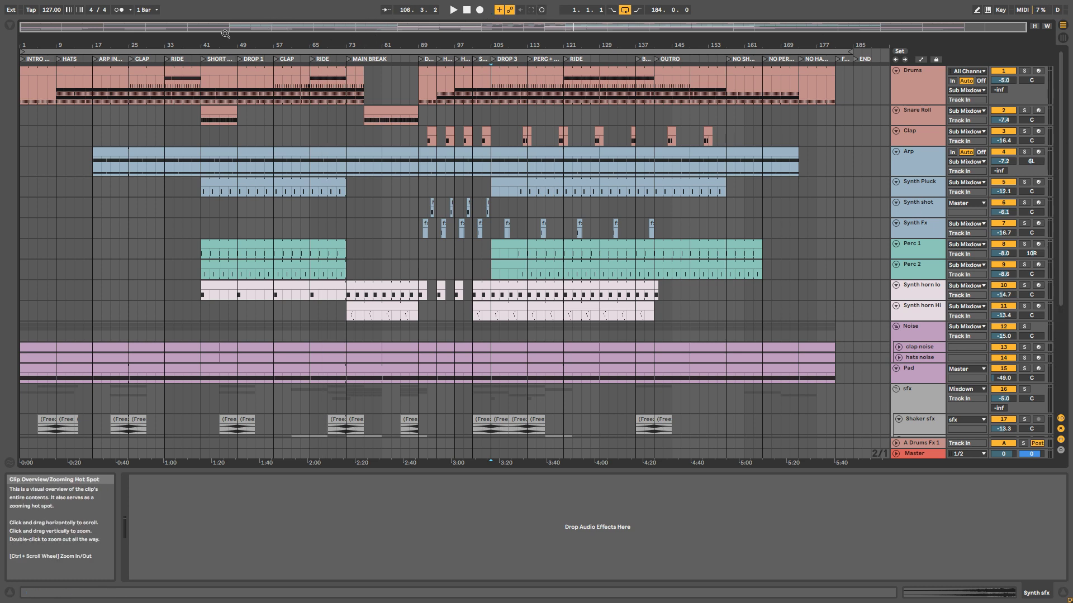
- Solo the Arp track and play its part from the start of the ARP INTRO section at bar 17
{"action": "left_click", "coordinate": [104, 69]}
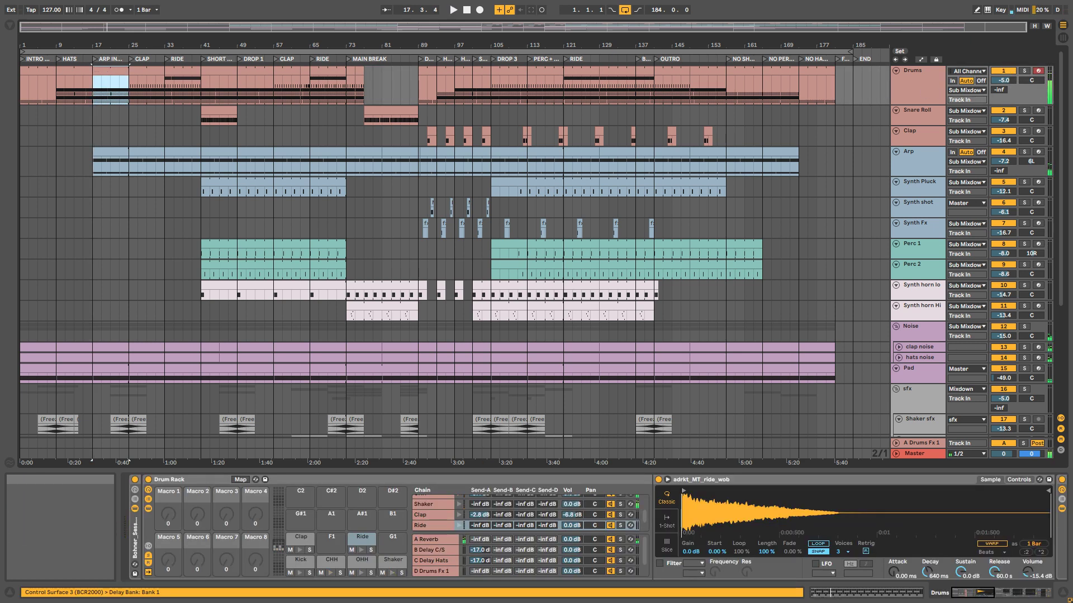
{"action": "left_click", "coordinate": [117, 150]}
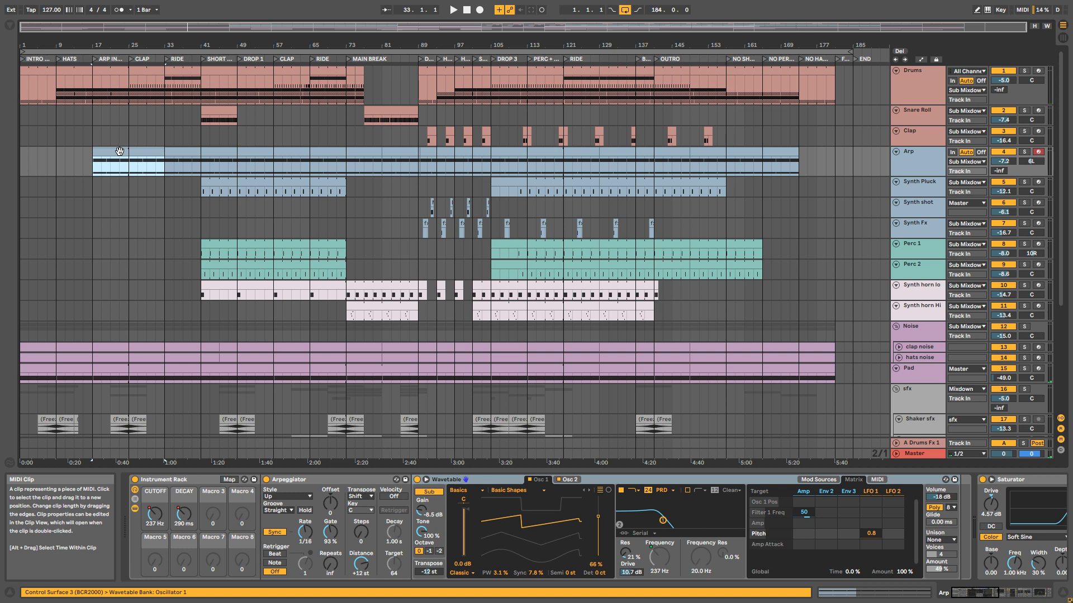
{"action": "left_click", "coordinate": [1023, 152]}
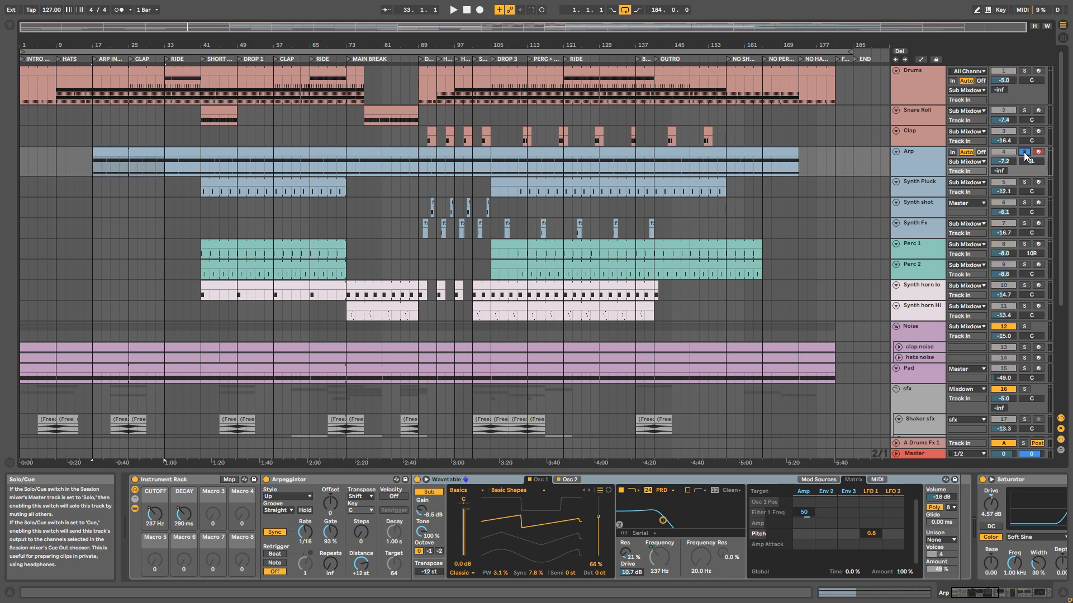
{"action": "key", "text": "space"}
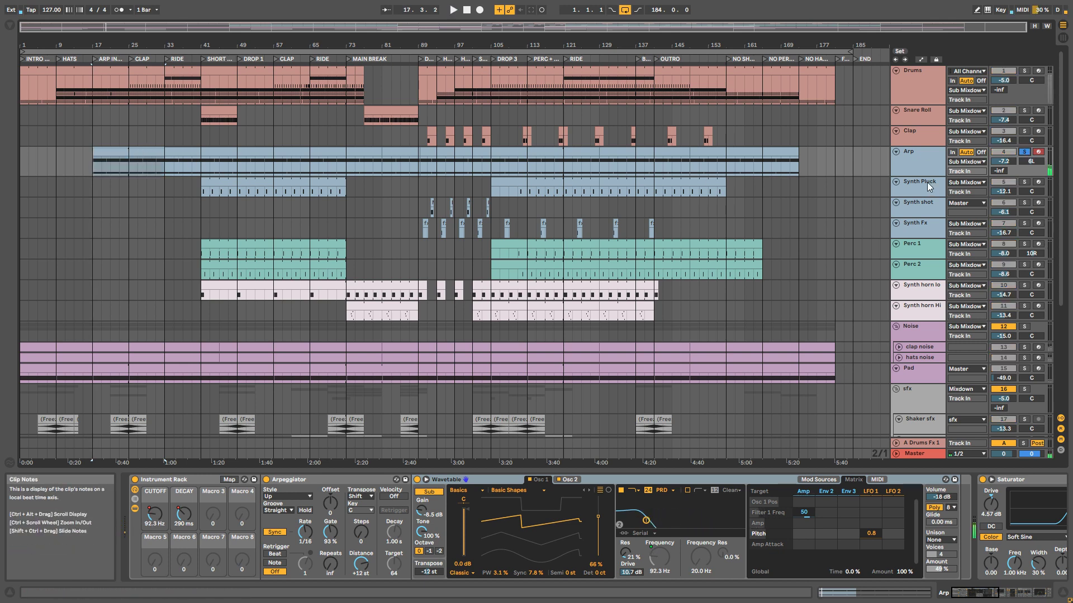
- Show the automation lanes in the arrangement and place the playback start point at bar 19 on the Arp track
{"action": "key", "text": "a"}
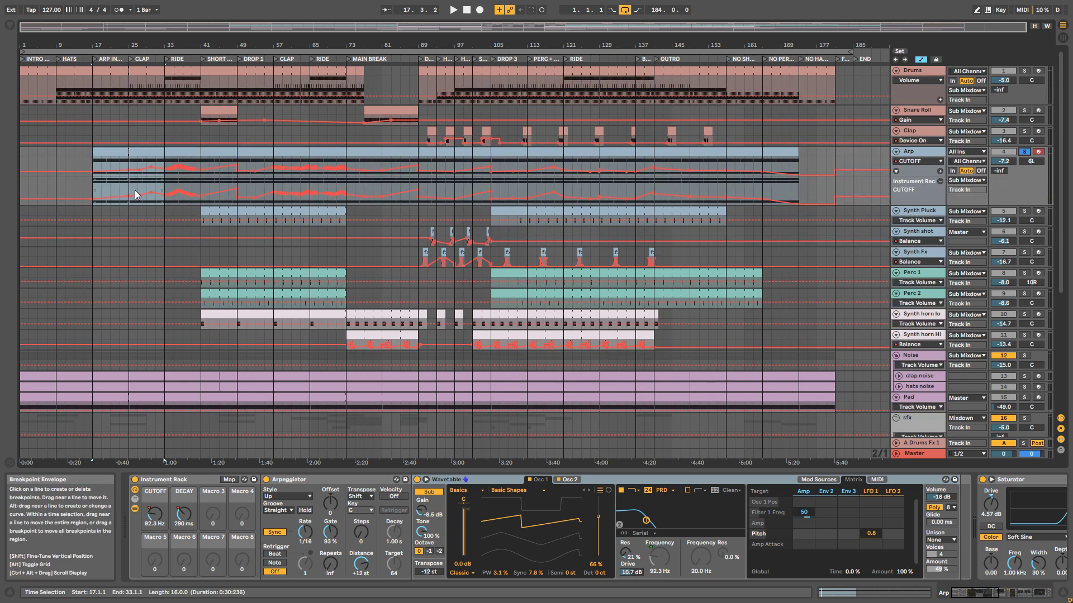
{"action": "left_click", "coordinate": [100, 192]}
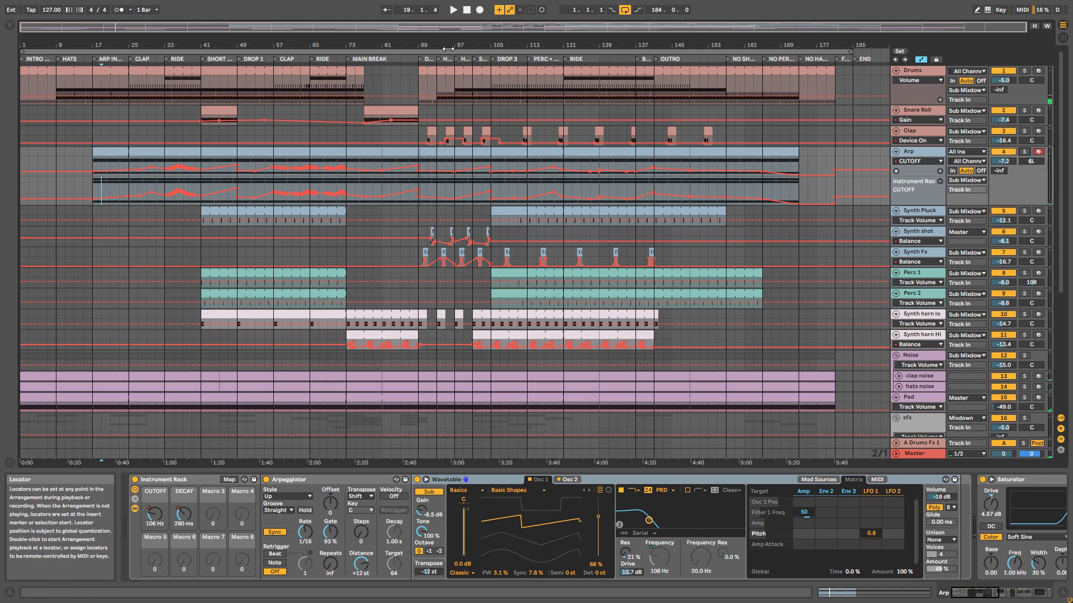
- Return the song position to the start and play the intro from bar 1
{"action": "double_click", "coordinate": [467, 10]}
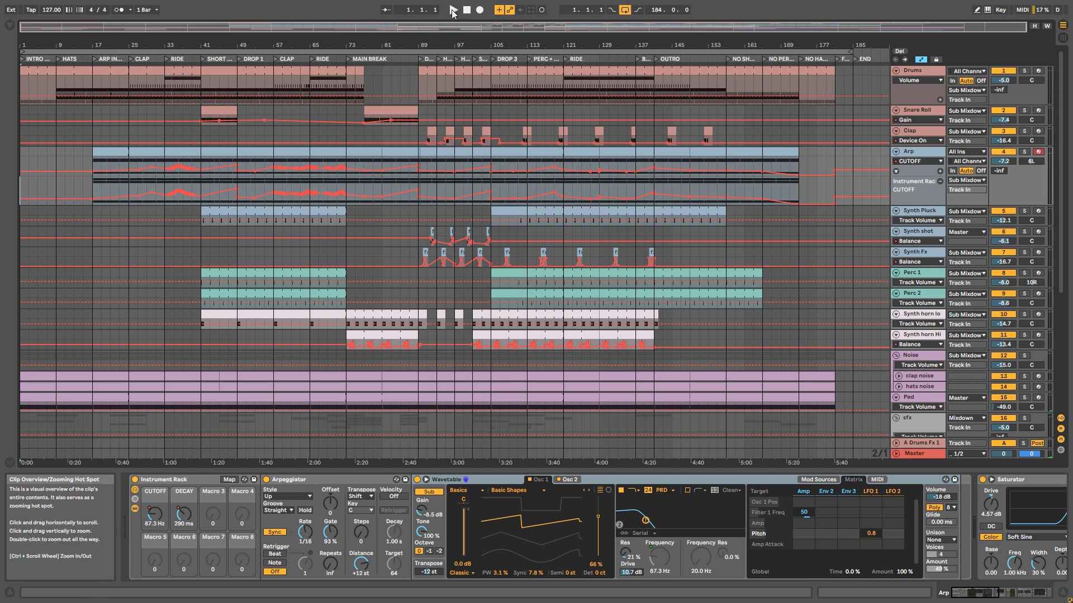
{"action": "left_click", "coordinate": [454, 11]}
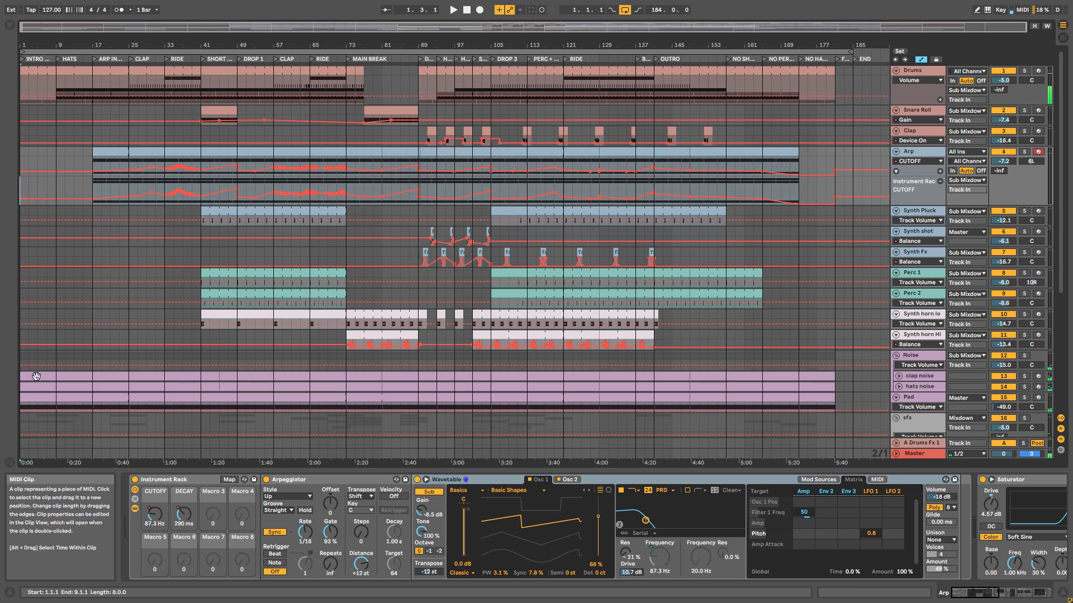
{"action": "scroll", "coordinate": [36, 376], "scroll_direction": "down", "scroll_amount": 3}
{"action": "scroll", "coordinate": [55, 369], "scroll_direction": "up", "scroll_amount": 3}
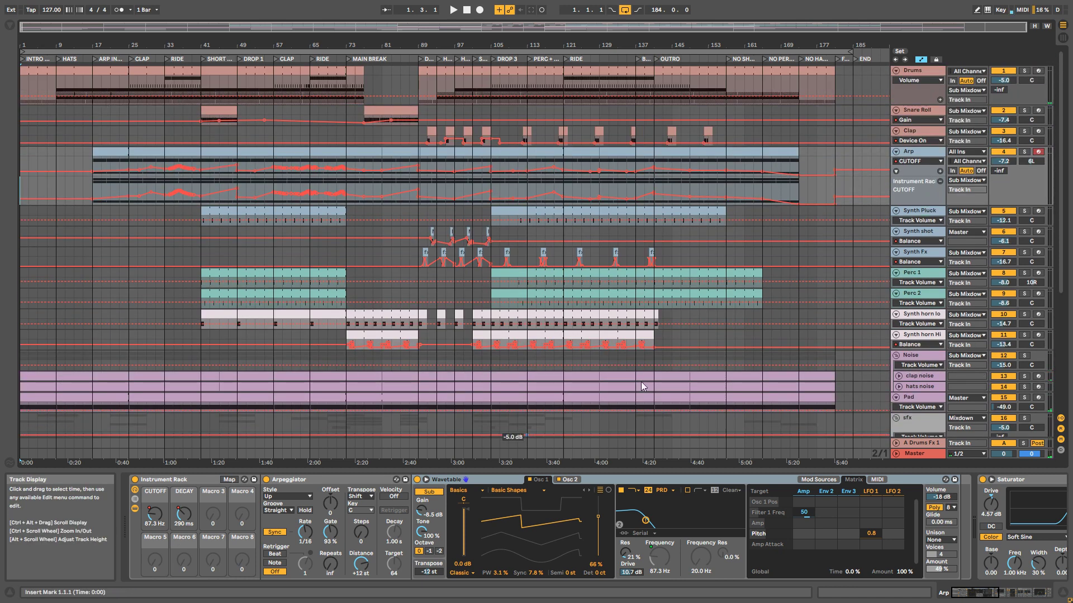
- Open the Mixdown track's devices and compare its first EQ Eight at bar 9 and at bar 3
{"action": "scroll", "coordinate": [643, 385], "scroll_direction": "down", "scroll_amount": 5}
{"action": "left_click", "coordinate": [908, 408]}
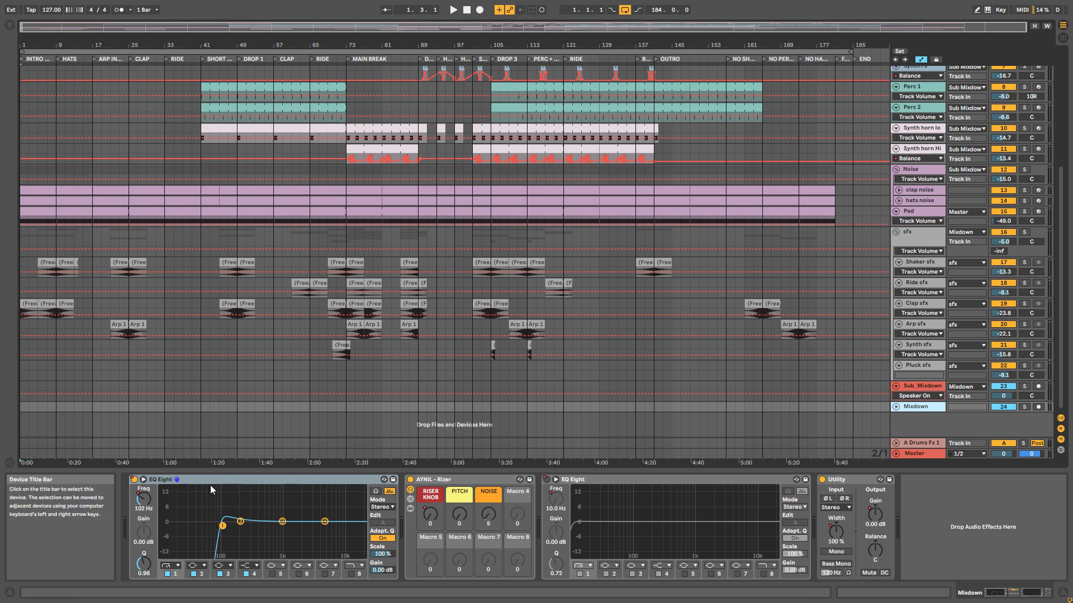
{"action": "key", "text": "space"}
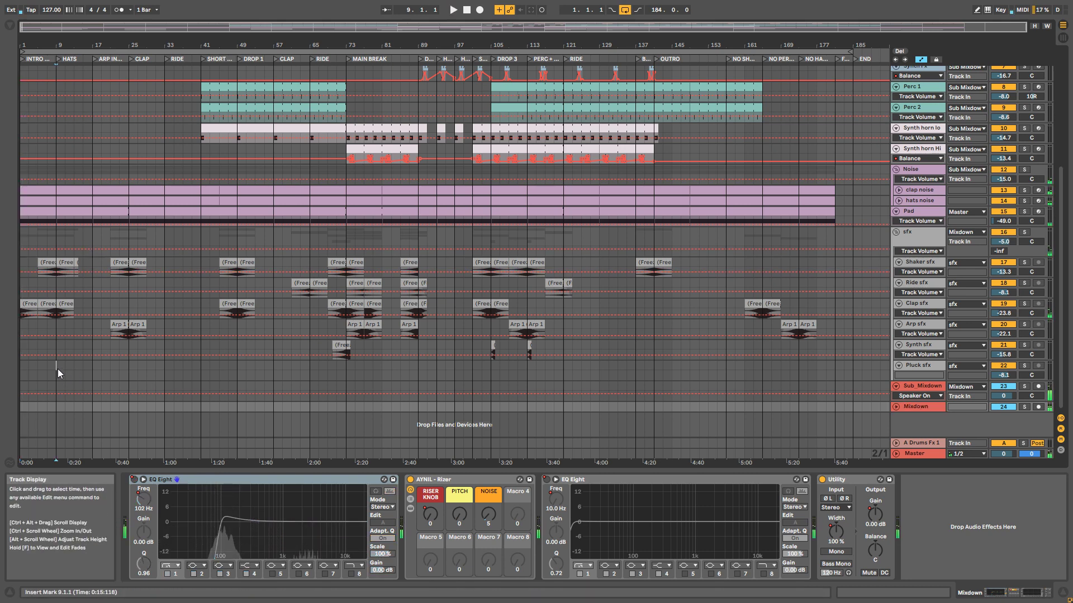
{"action": "left_click", "coordinate": [57, 369]}
{"action": "left_click", "coordinate": [29, 370]}
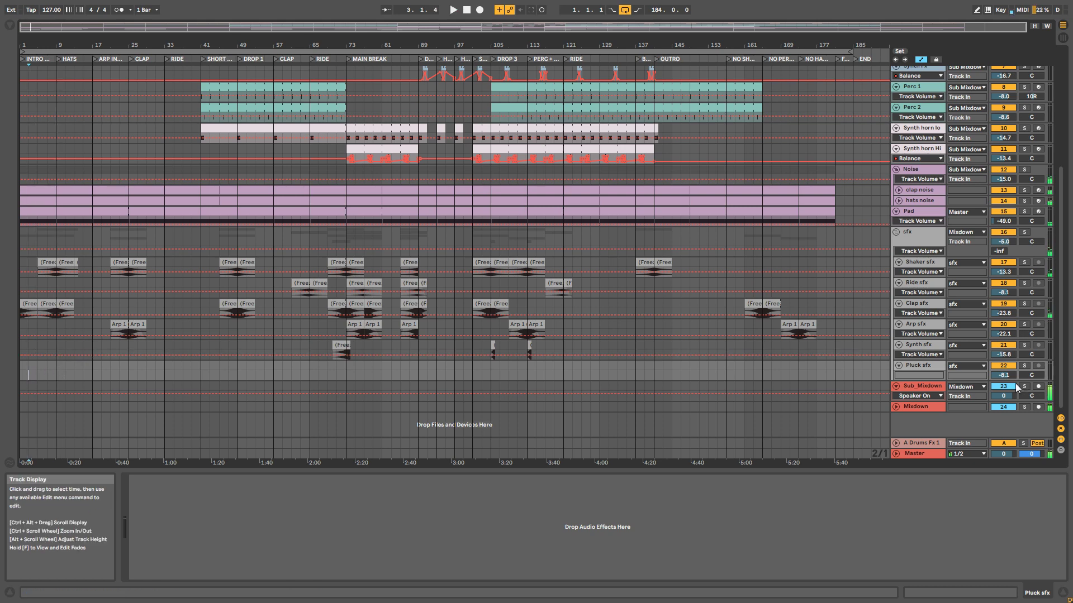
{"action": "left_click", "coordinate": [917, 408]}
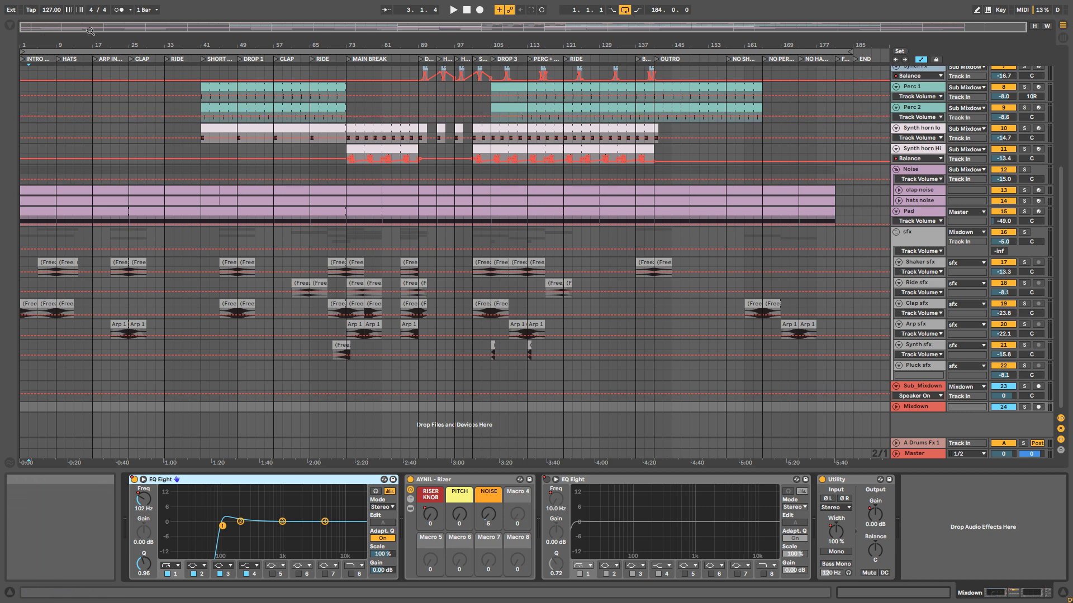
- Fit the whole arrangement in view and play the filtered intro from bar 3 with the Mixdown EQ Eight displayed
{"action": "scroll", "coordinate": [167, 246], "scroll_direction": "up", "scroll_amount": 5}
{"action": "scroll", "coordinate": [170, 246], "scroll_direction": "up", "scroll_amount": 6}
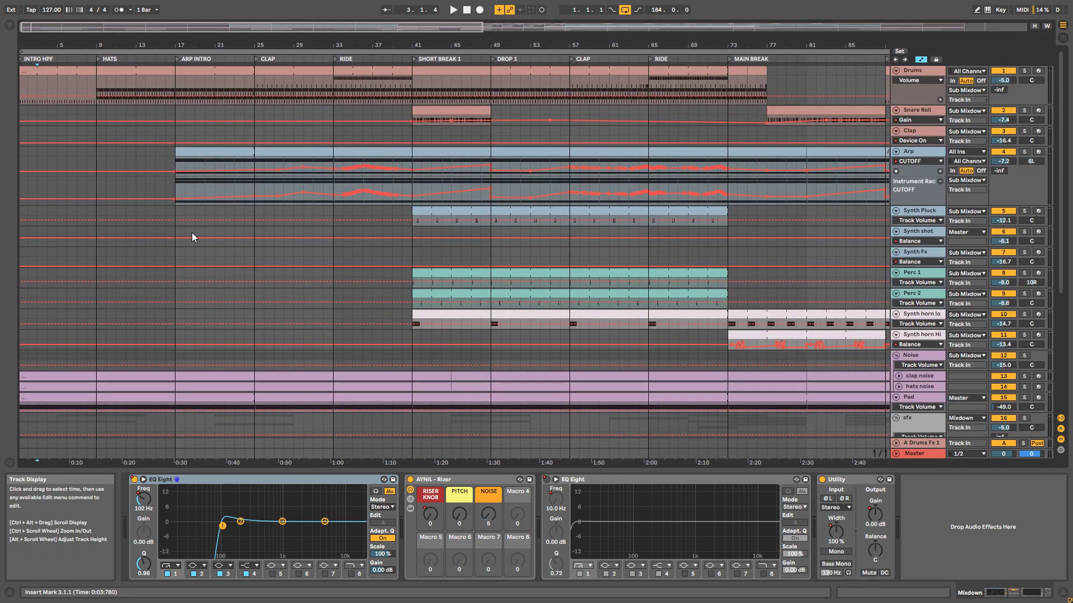
{"action": "key", "text": "w"}
{"action": "key", "text": "space"}
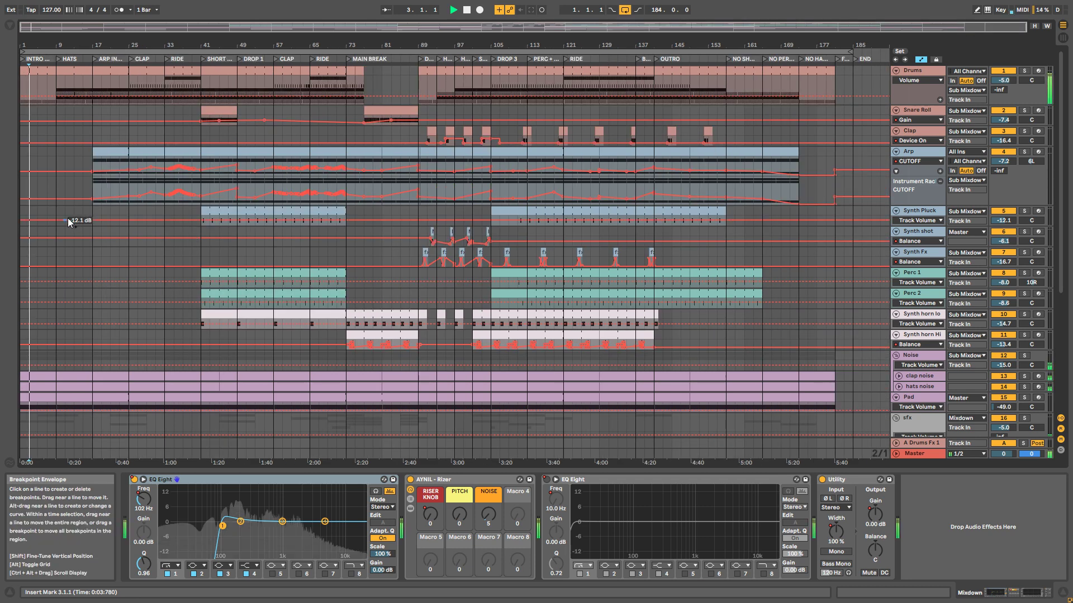
{"action": "key", "text": "space"}
- Listen to the HATS section from bar 9, selecting its clip on the Drums track for repeated playback
{"action": "left_click", "coordinate": [55, 260]}
{"action": "key", "text": "space"}
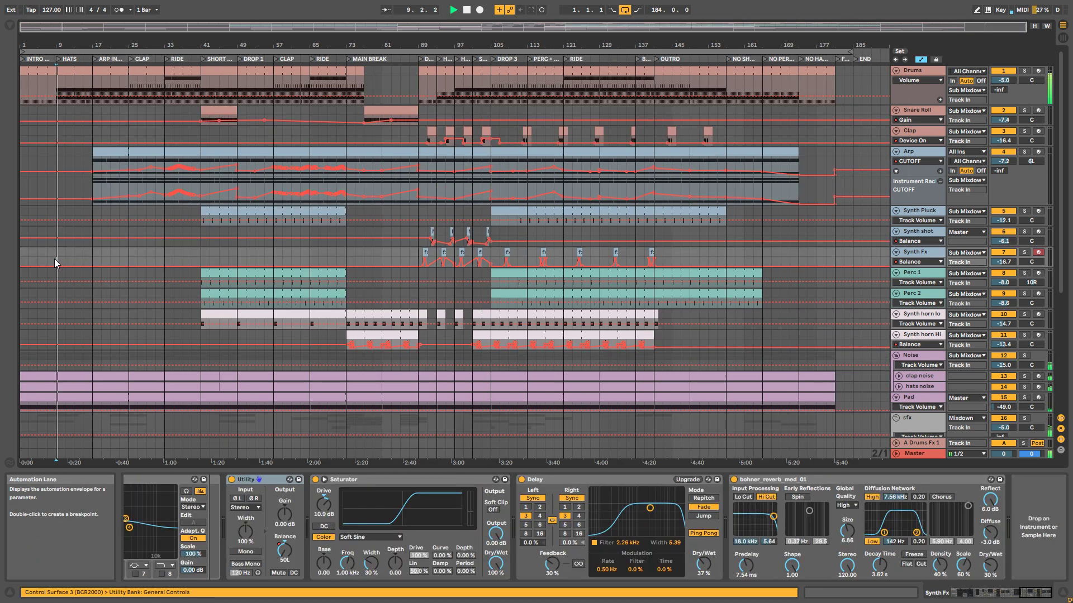
{"action": "key", "text": "space"}
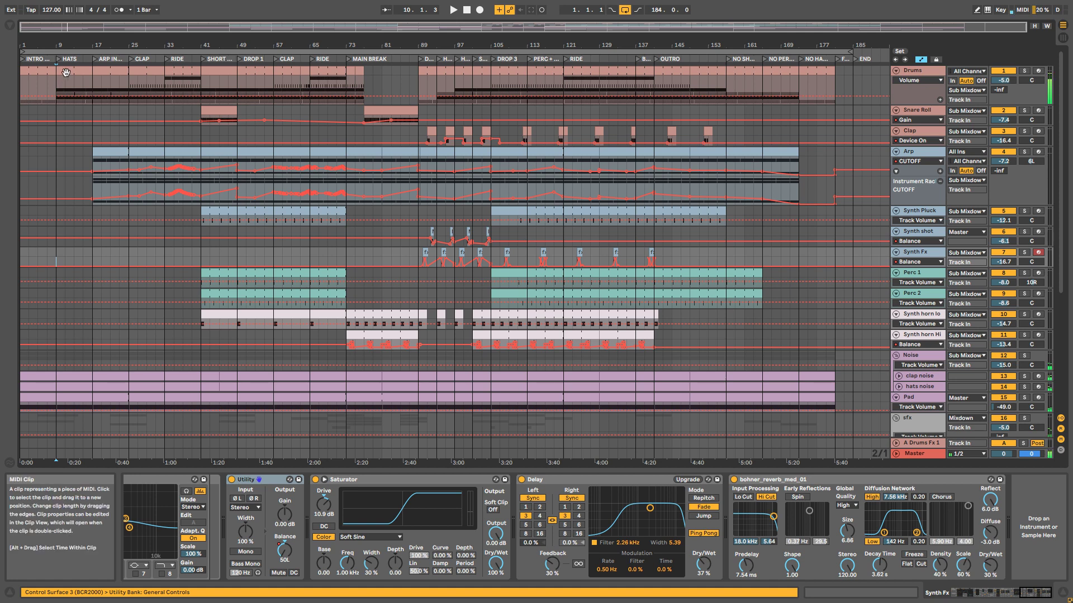
{"action": "left_click", "coordinate": [65, 73]}
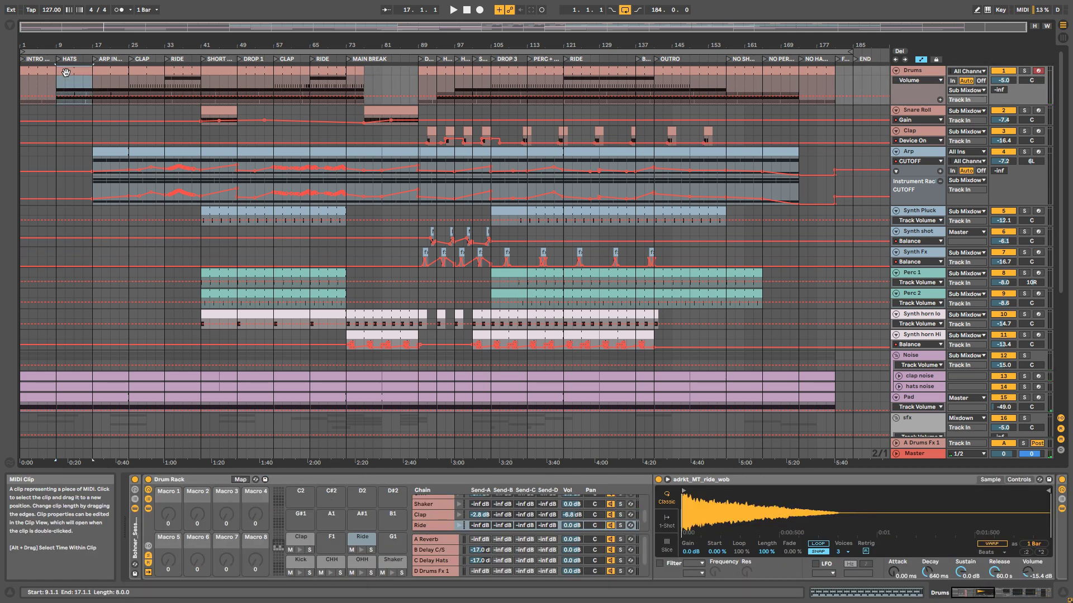
{"action": "key", "text": "space"}
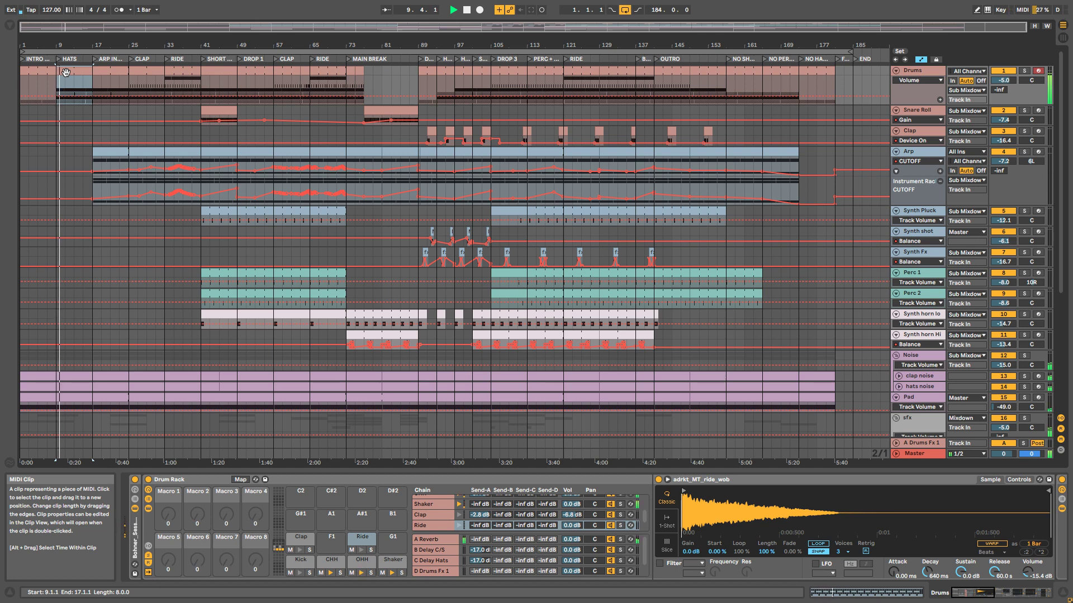
{"action": "key", "text": "space"}
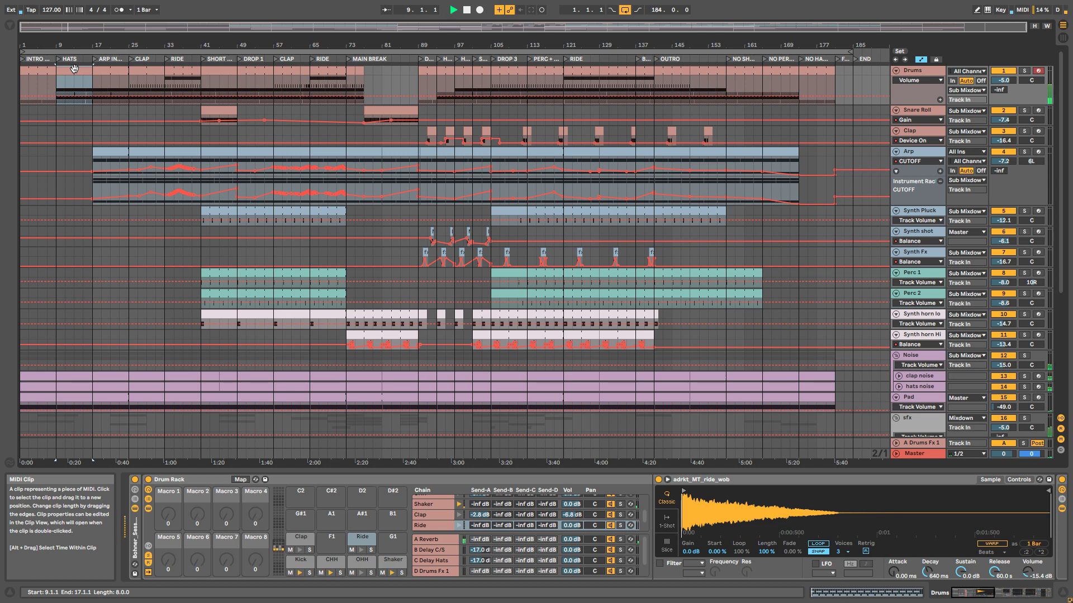
{"action": "key", "text": "space"}
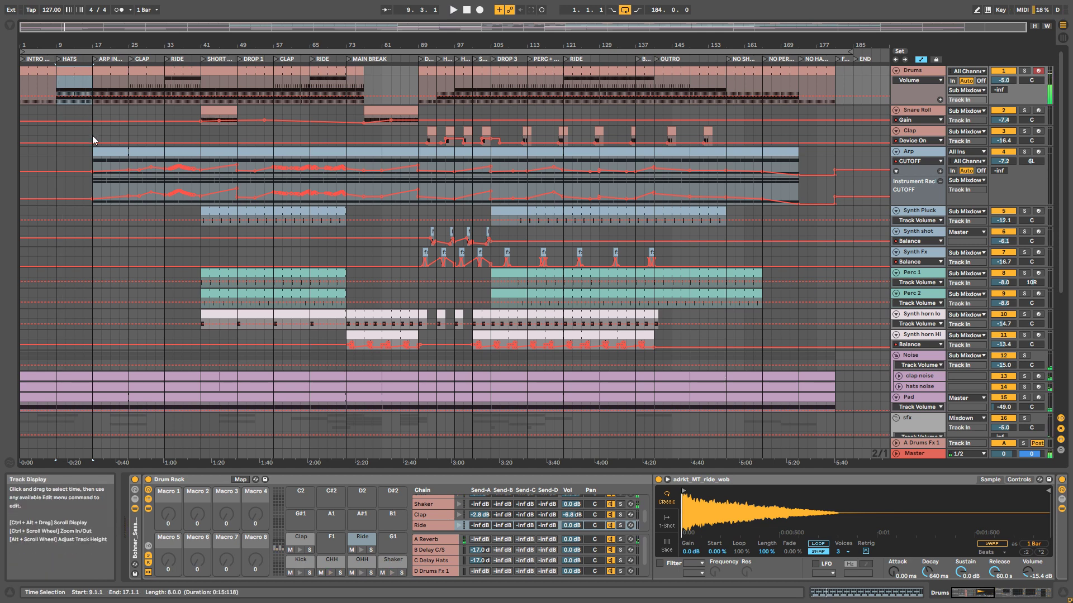
- Play the ARP INTRO section from bar 17
{"action": "left_click", "coordinate": [93, 135]}
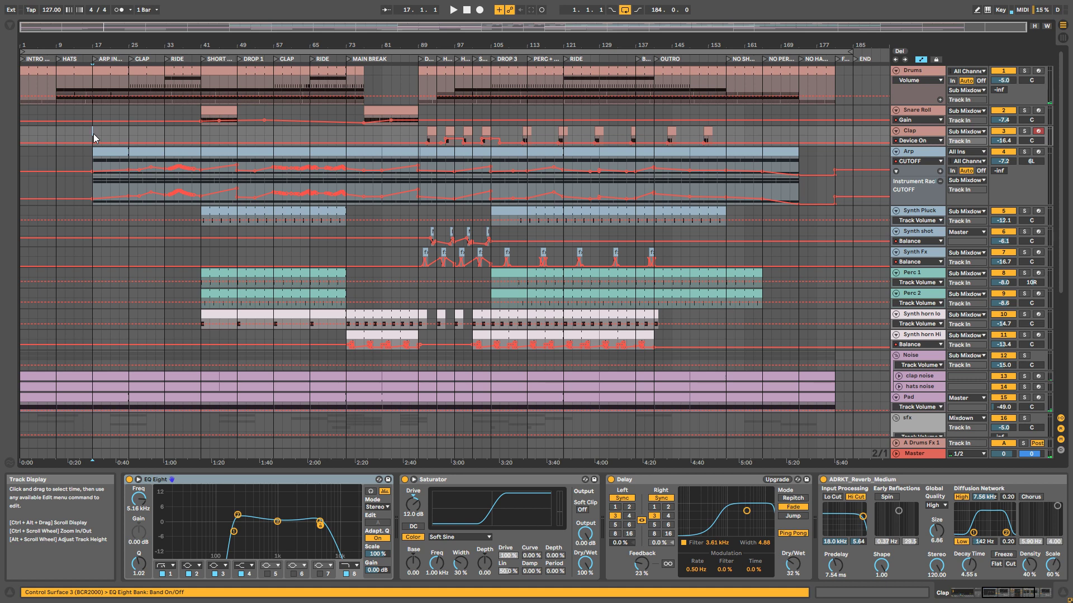
{"action": "key", "text": "space"}
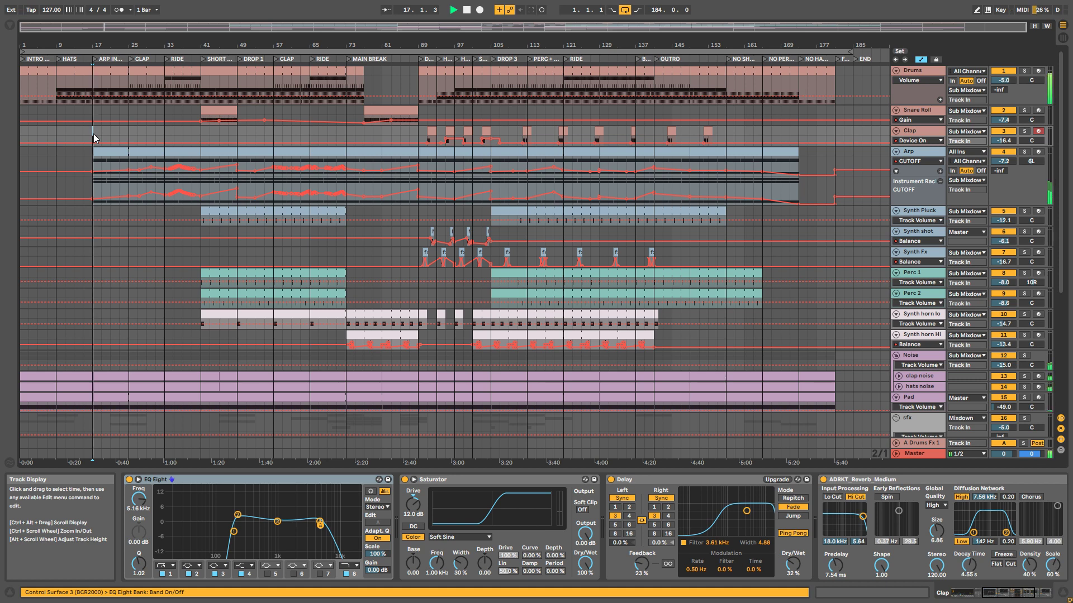
{"action": "key", "text": "space"}
- Play the transition into the CLAP section from bar 23 and examine the sfx tracks around it
{"action": "left_click", "coordinate": [119, 133]}
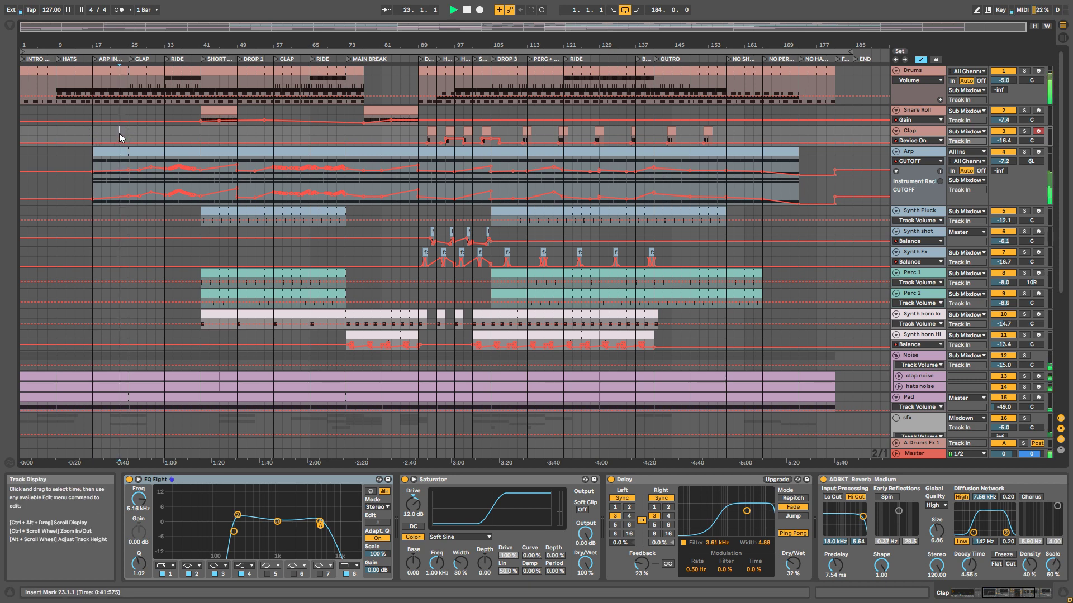
{"action": "key", "text": "space"}
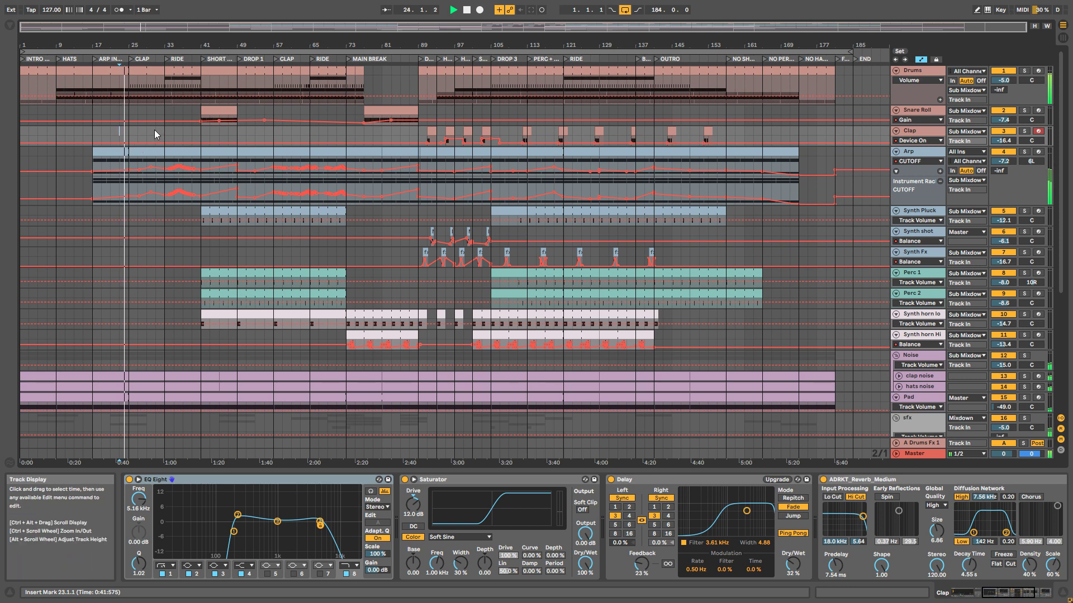
{"action": "scroll", "coordinate": [156, 146], "scroll_direction": "down", "scroll_amount": 5}
{"action": "scroll", "coordinate": [162, 235], "scroll_direction": "down", "scroll_amount": 1}
{"action": "key", "text": "space"}
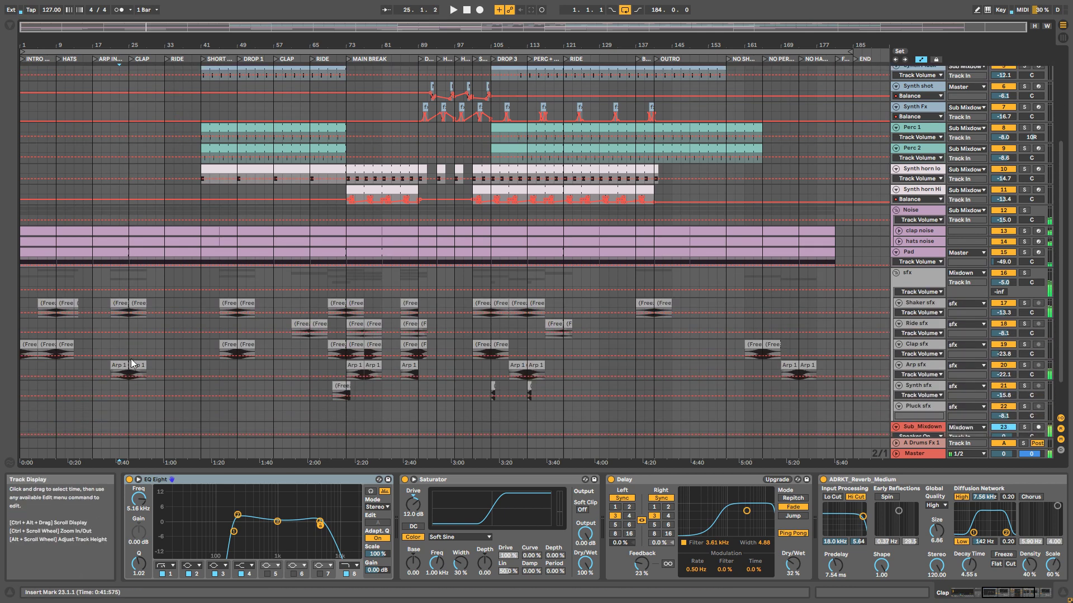
{"action": "scroll", "coordinate": [159, 280], "scroll_direction": "up", "scroll_amount": 6}
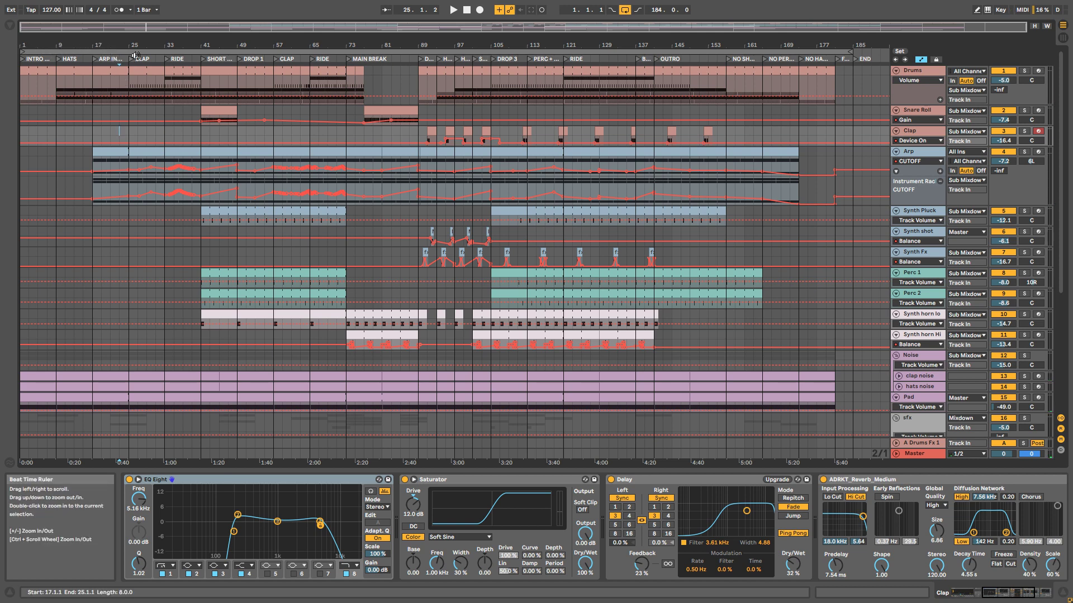
- Play the CLAP section from bar 25 and enlarge the timeline around bars 17 to 93
{"action": "left_click", "coordinate": [116, 113]}
{"action": "left_click", "coordinate": [130, 113]}
{"action": "key", "text": "space"}
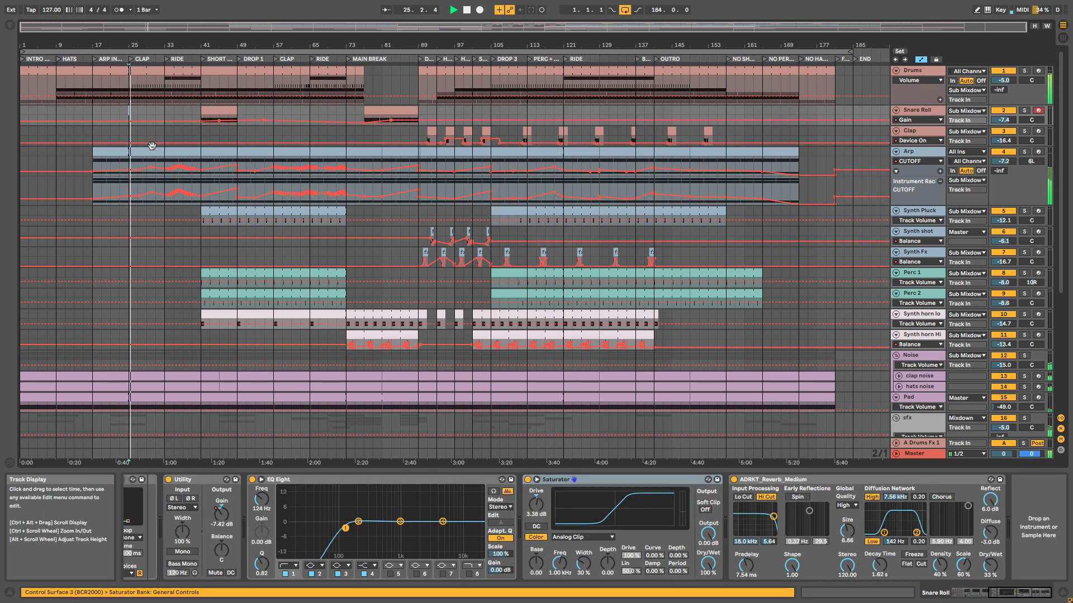
{"action": "left_click_drag", "start_coordinate": [137, 37], "coordinate": [156, 78]}
{"action": "key", "text": "space"}
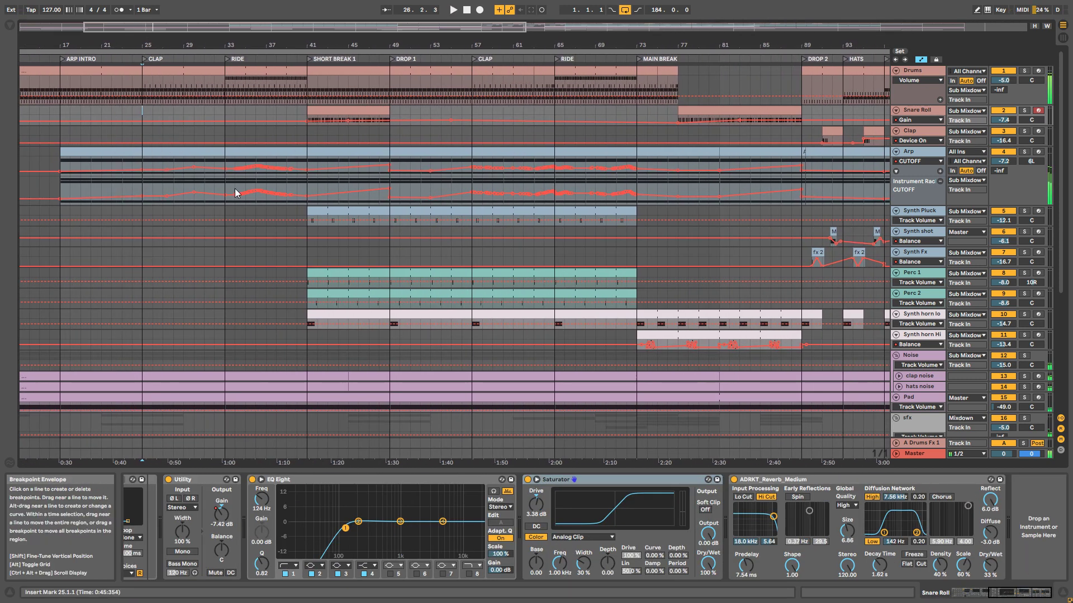
- Display the Instrument Rack's DECAY automation on the Arp track's main lane and enlarge the CUTOFF lane below it
{"action": "left_click", "coordinate": [931, 161]}
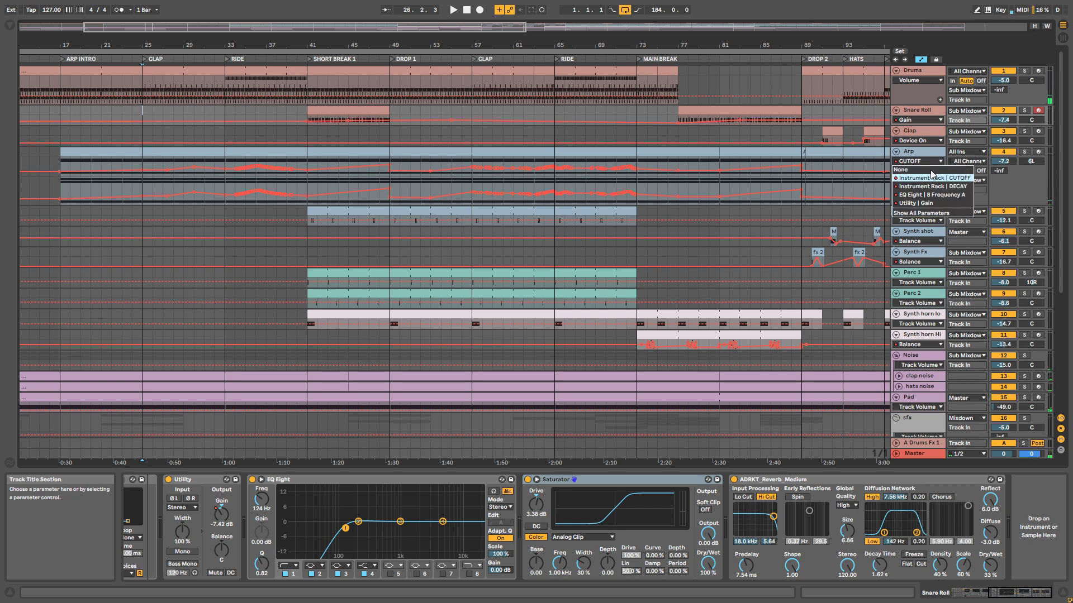
{"action": "left_click", "coordinate": [934, 186]}
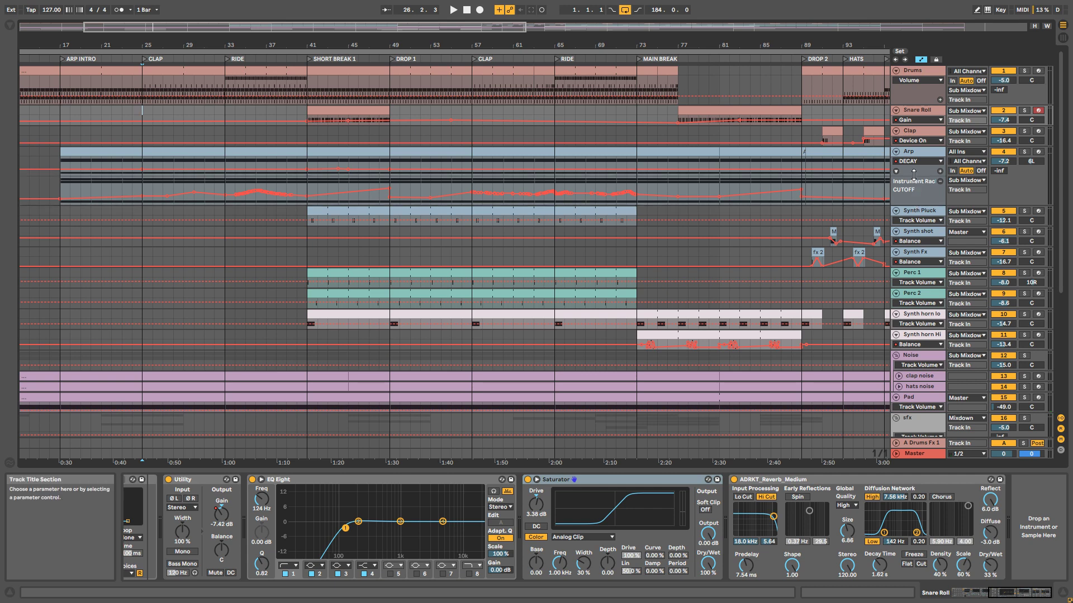
{"action": "left_click_drag", "start_coordinate": [915, 184], "coordinate": [916, 250]}
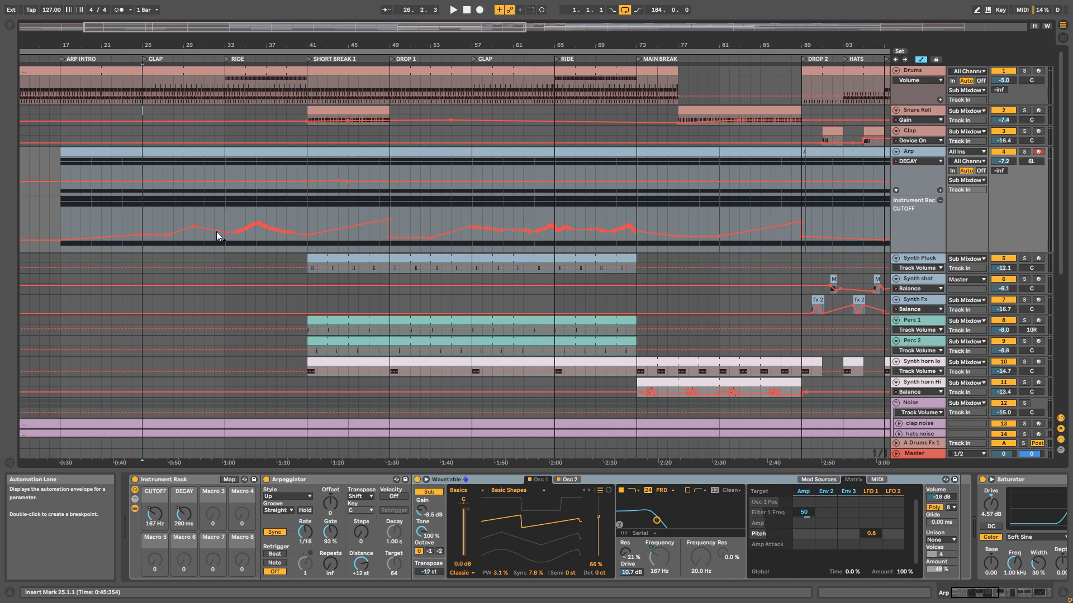
- Play the Arp with its cutoff automation from bar 26, and move the start point to the RIDE section at bar 33
{"action": "left_click", "coordinate": [149, 220]}
{"action": "key", "text": "space"}
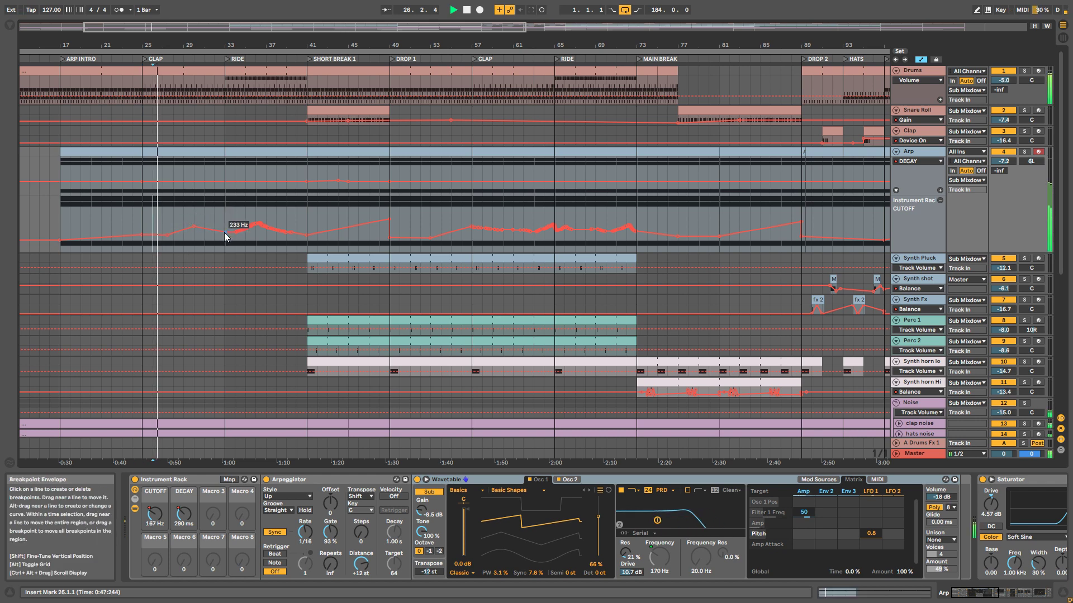
{"action": "key", "text": "space"}
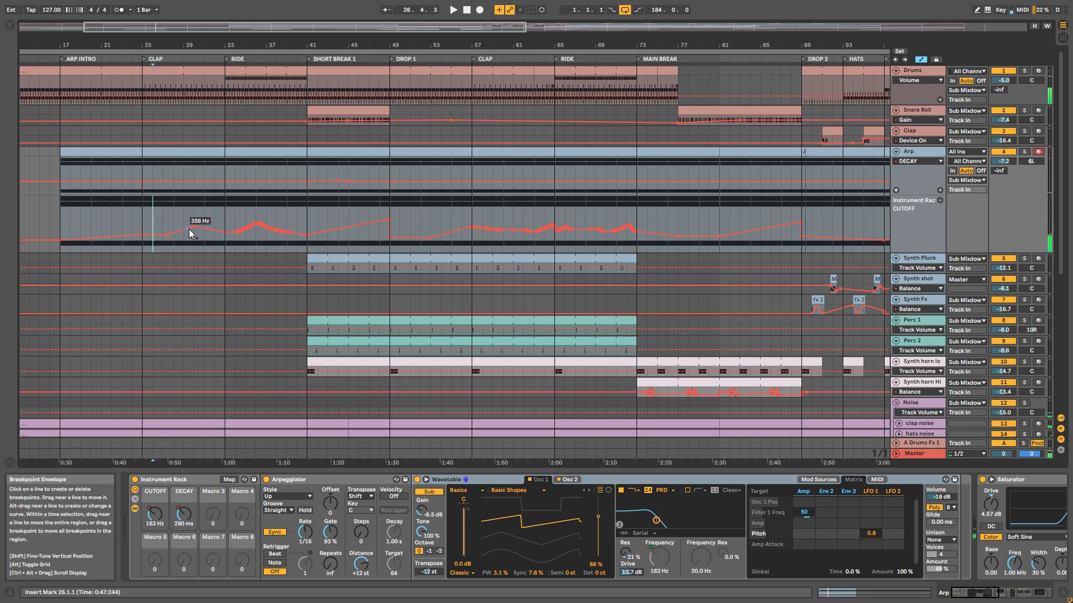
{"action": "left_click", "coordinate": [225, 243]}
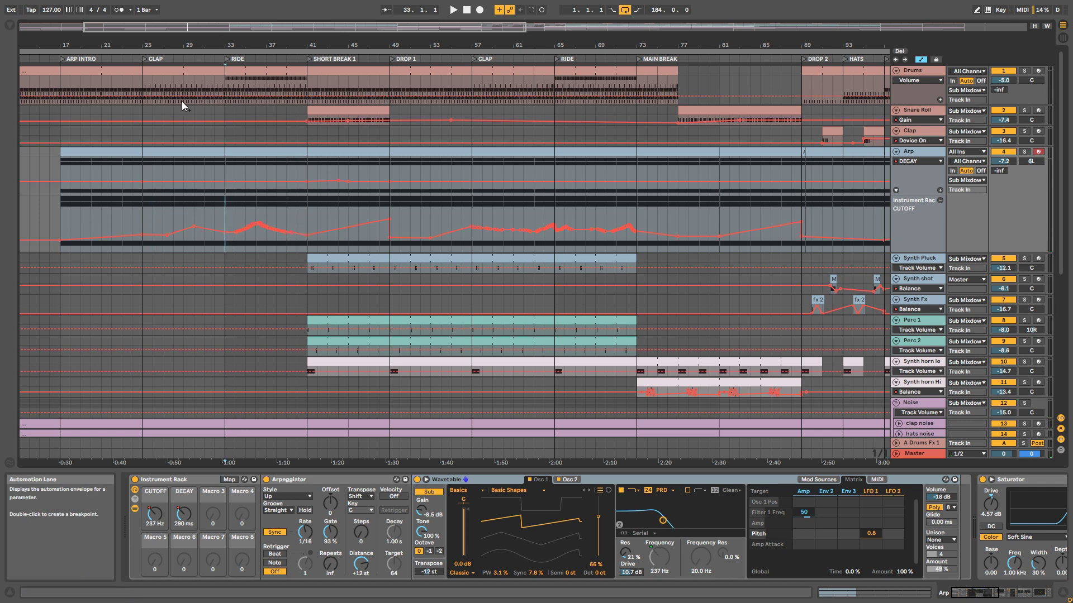
- Play the RIDE section from bar 33 and examine the tracks alongside the Arp's cutoff automation
{"action": "key", "text": "space"}
{"action": "scroll", "coordinate": [276, 214], "scroll_direction": "down", "scroll_amount": 3}
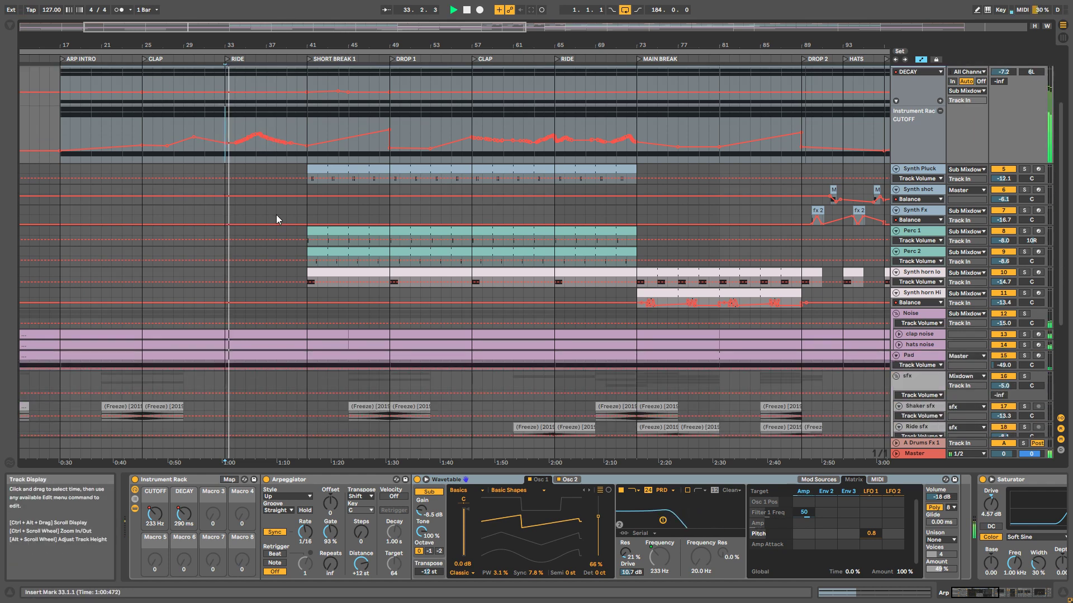
{"action": "scroll", "coordinate": [276, 214], "scroll_direction": "up", "scroll_amount": 3}
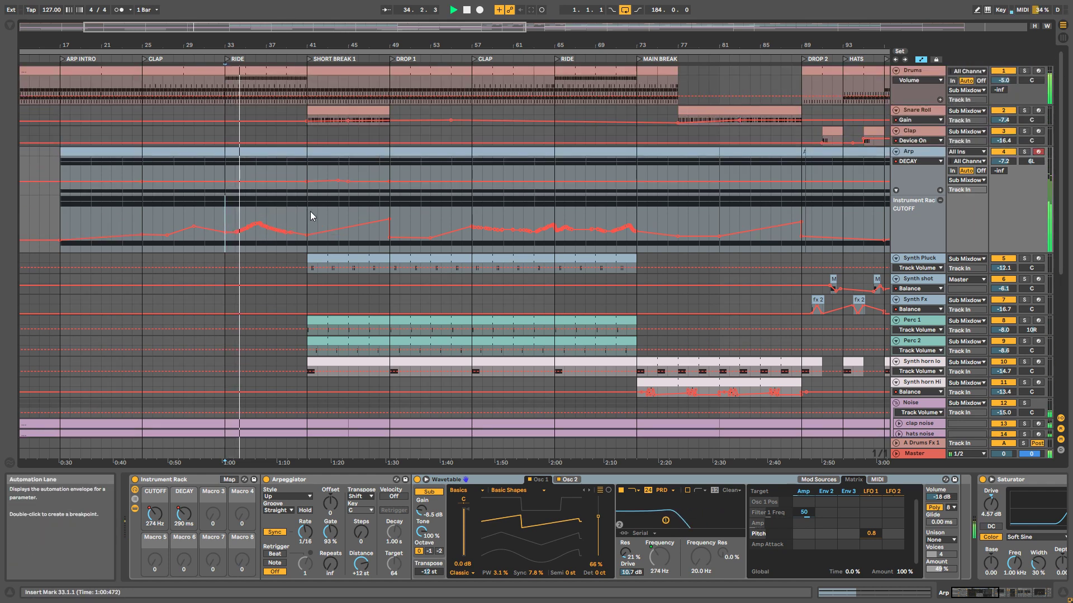
{"action": "scroll", "coordinate": [310, 213], "scroll_direction": "down", "scroll_amount": 2}
{"action": "scroll", "coordinate": [311, 216], "scroll_direction": "up", "scroll_amount": 2}
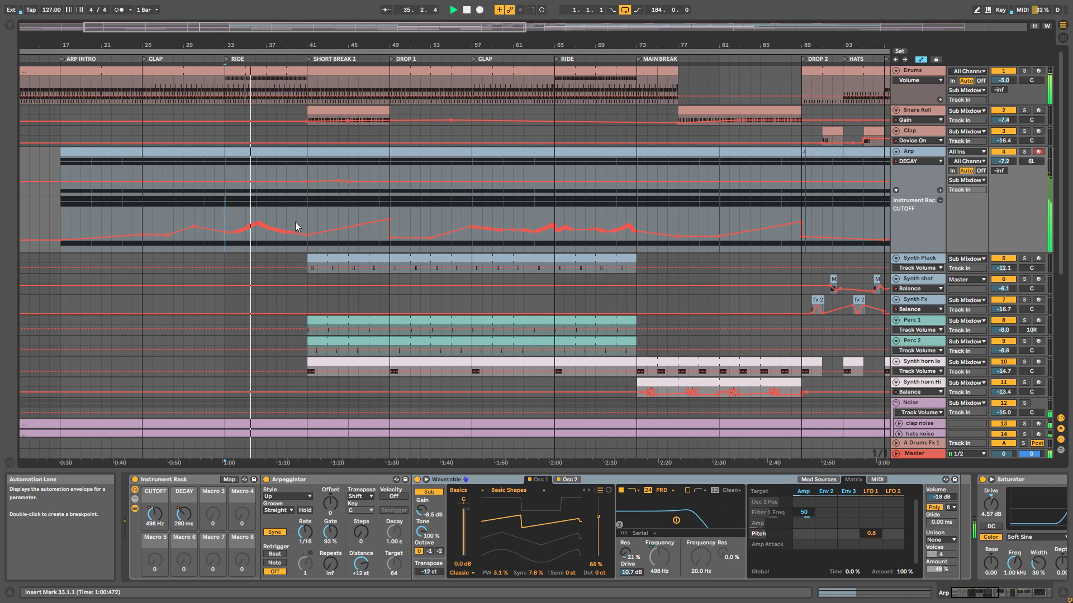
{"action": "key", "text": "space"}
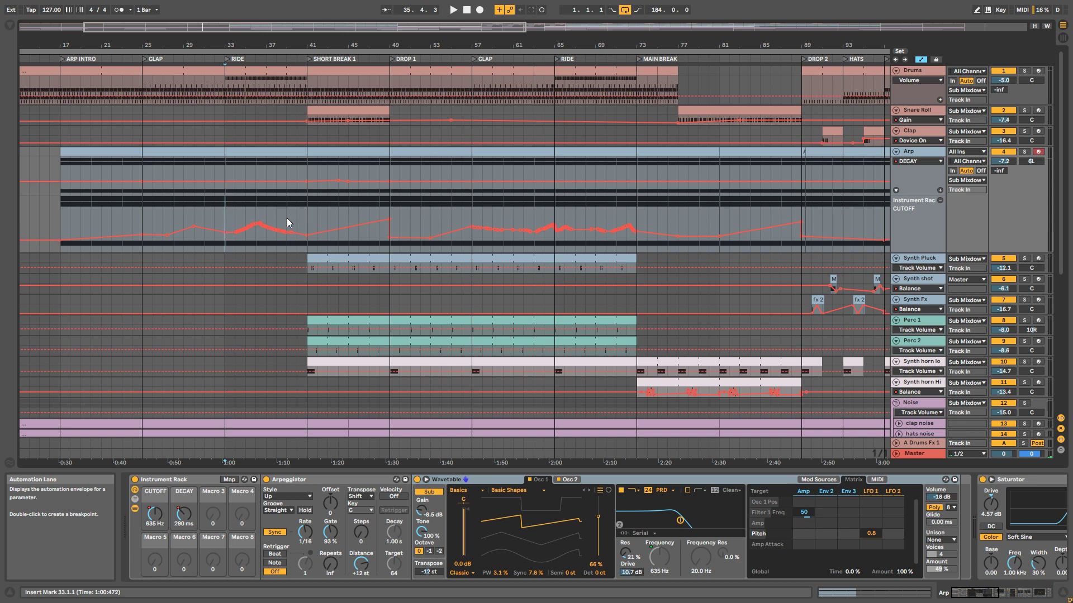
- Play the transition from the RIDE section into SHORT BREAK 1, starting at bar 39
{"action": "left_click", "coordinate": [287, 218]}
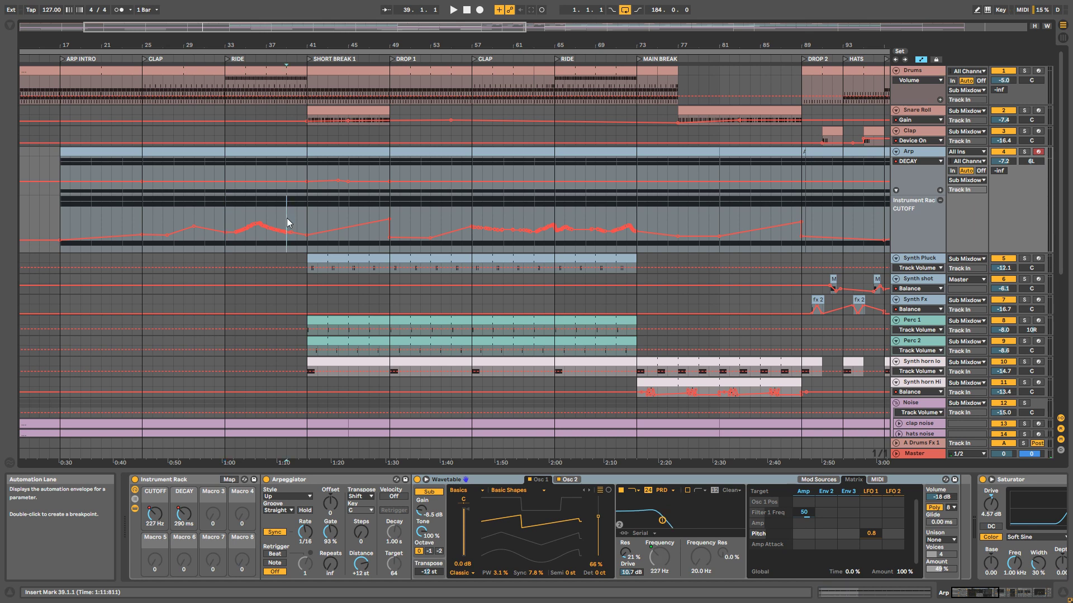
{"action": "key", "text": "space"}
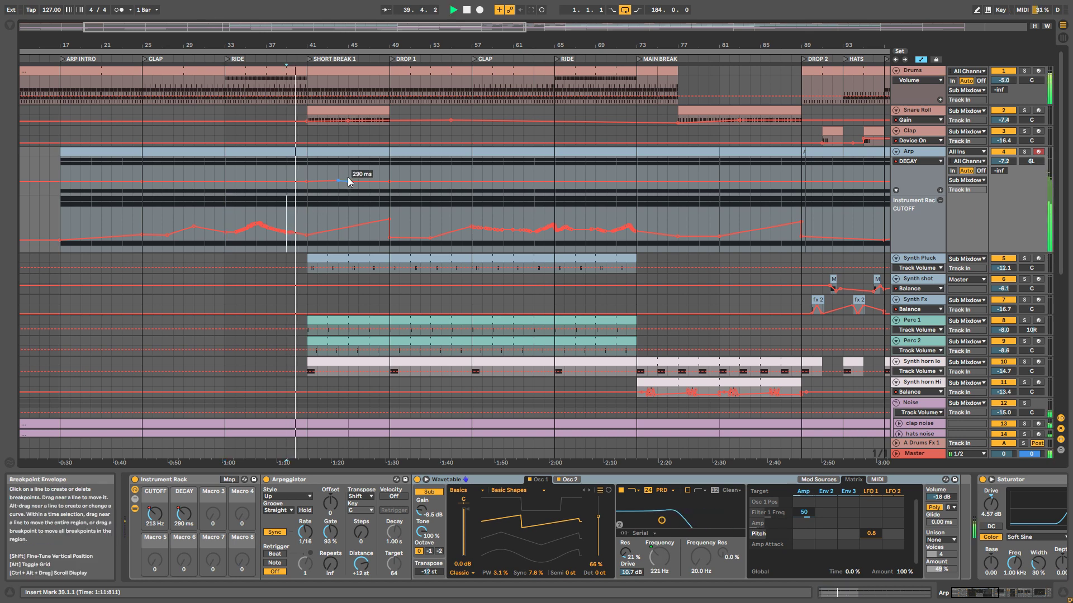
{"action": "key", "text": "space"}
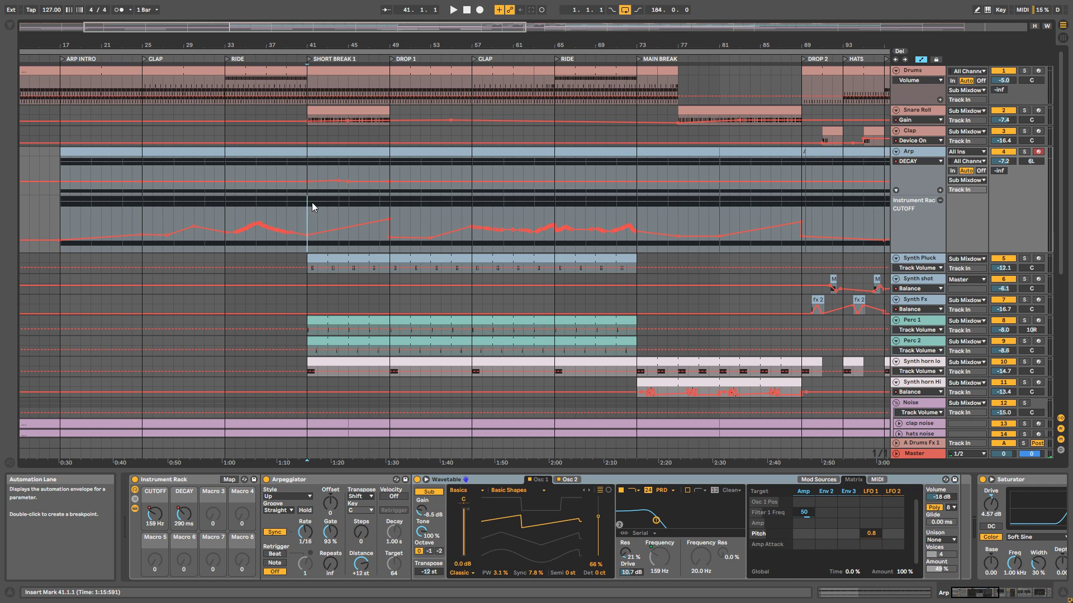
- Play SHORT BREAK 1 from bar 41 and select its eight-bar Synth horn low clip
{"action": "key", "text": "space"}
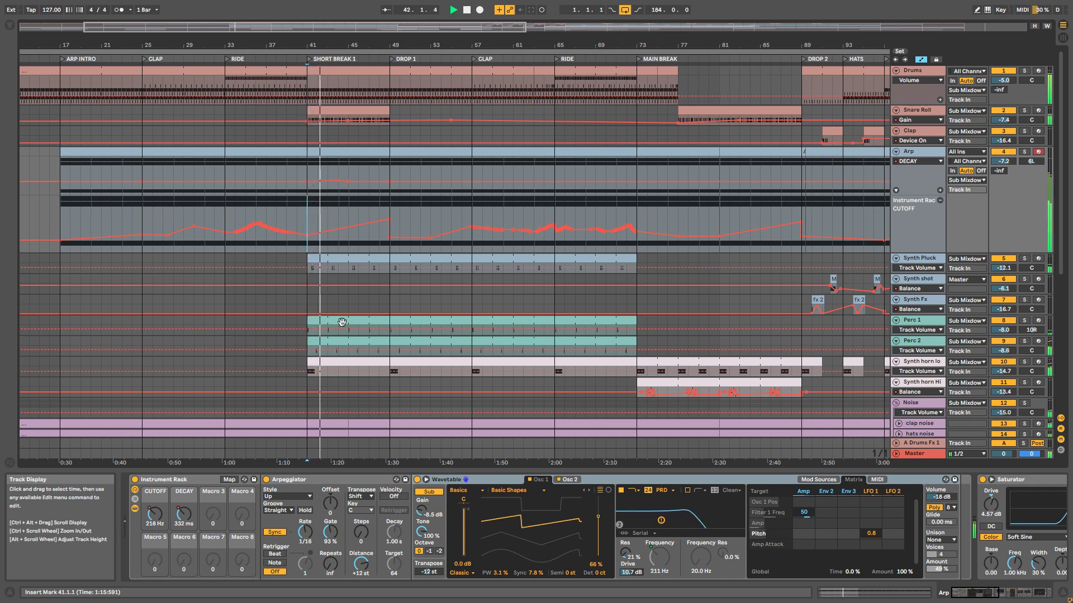
{"action": "key", "text": "space"}
{"action": "left_click", "coordinate": [324, 366]}
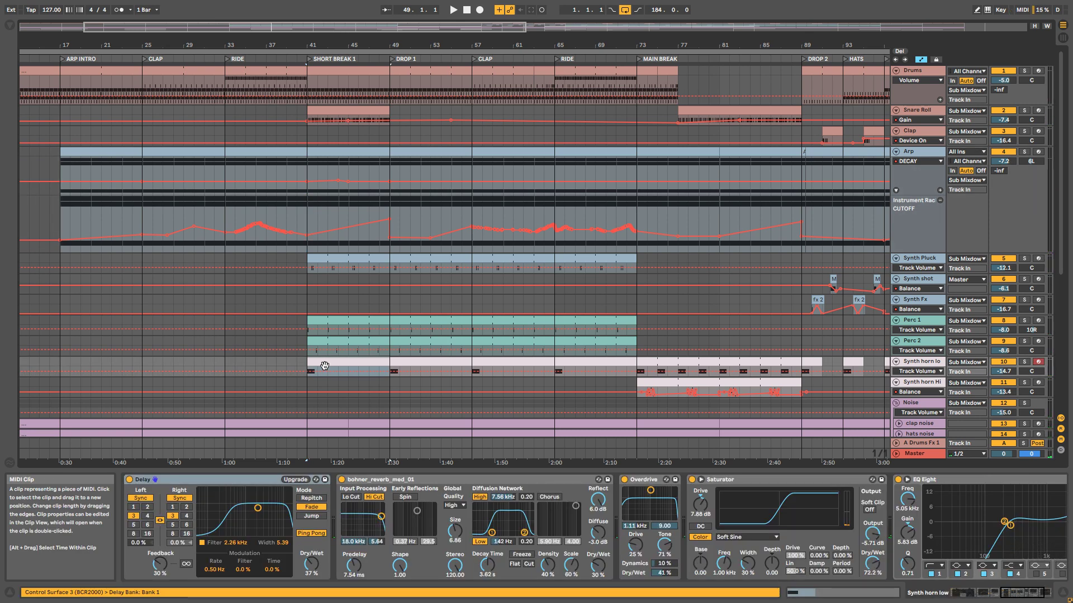
{"action": "key", "text": "space"}
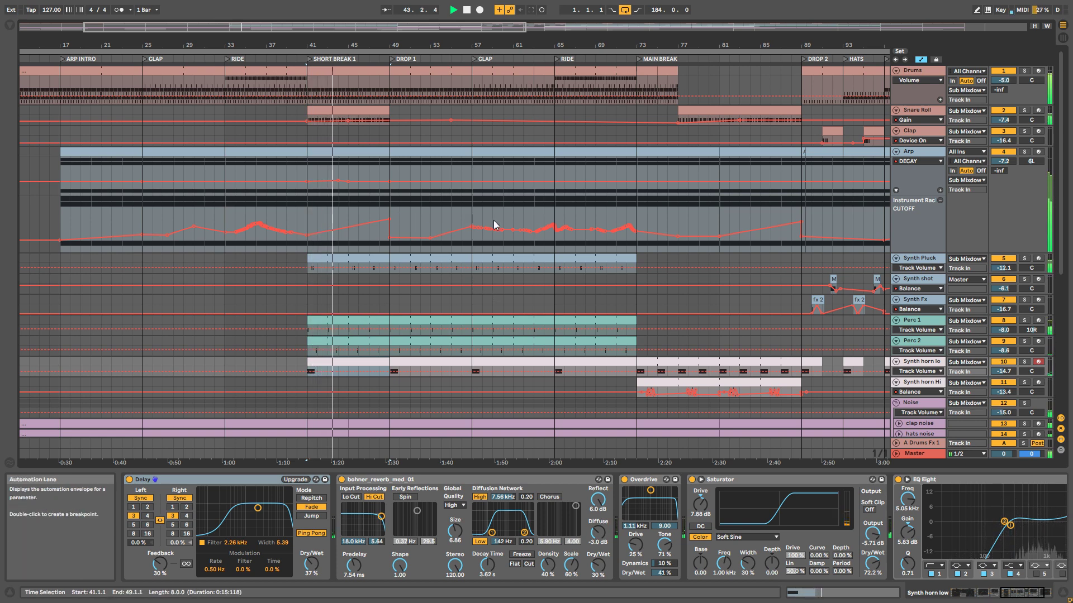
{"action": "key", "text": "space"}
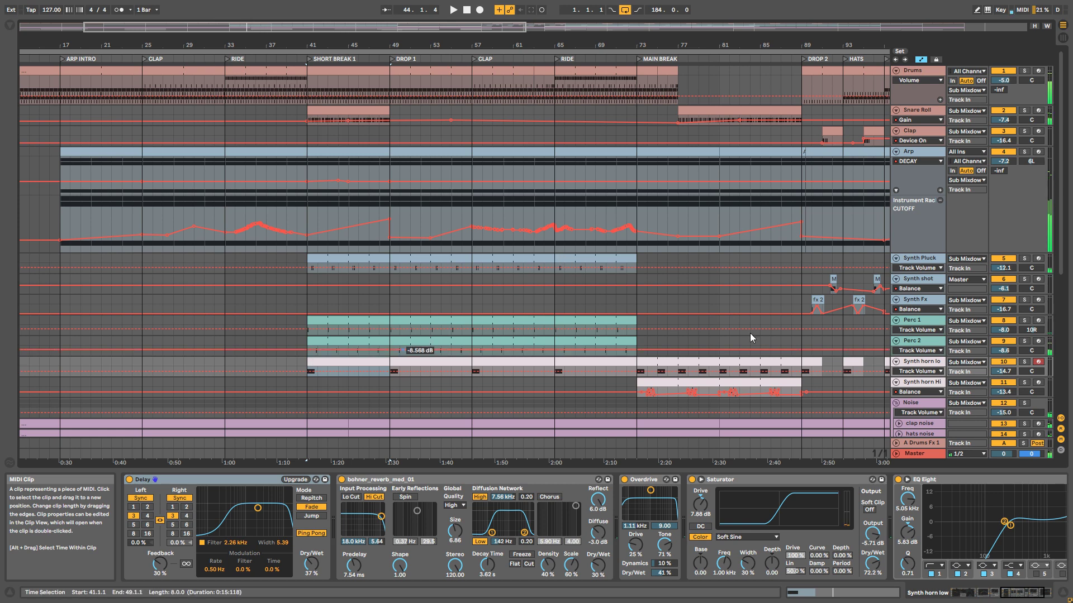
- Solo Perc 1, Perc 2 and Synth Pluck together and play them from bar 41
{"action": "left_click", "coordinate": [1025, 341]}
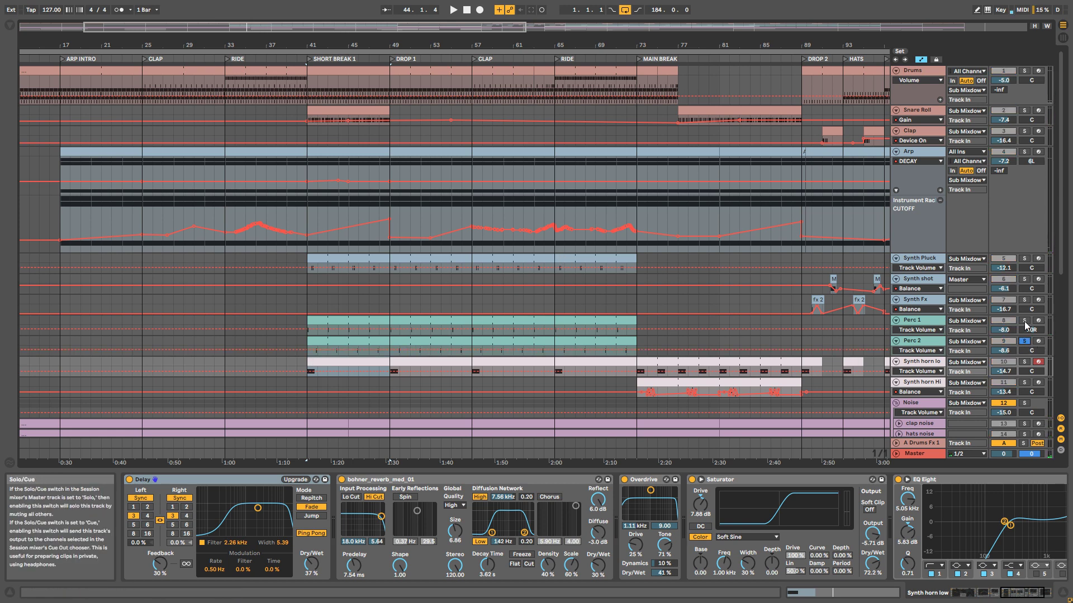
{"action": "left_click", "coordinate": [1025, 259]}
{"action": "key", "text": "space"}
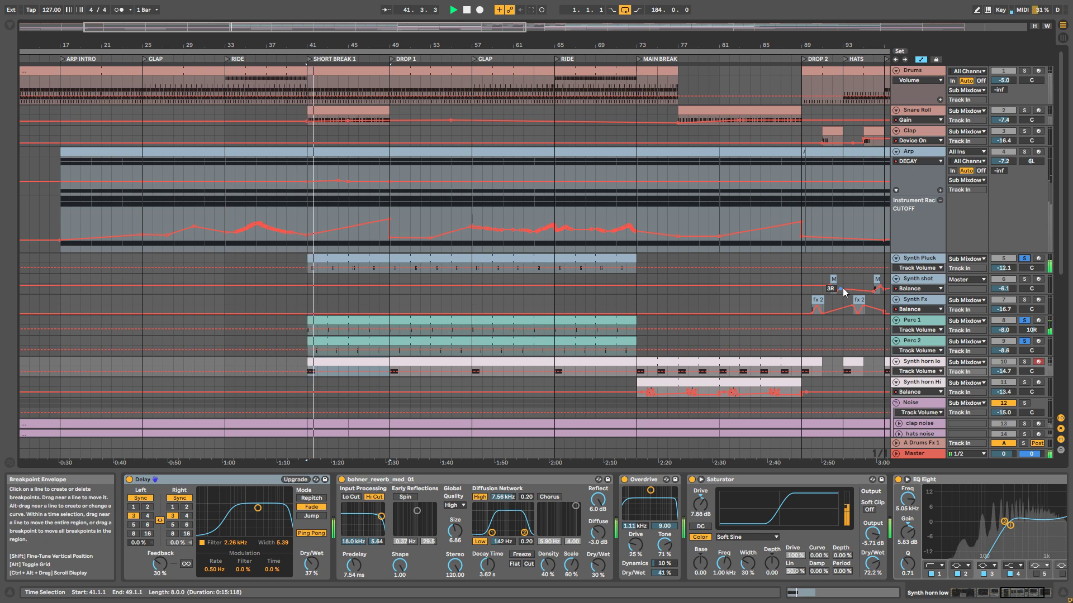
{"action": "key", "text": "space"}
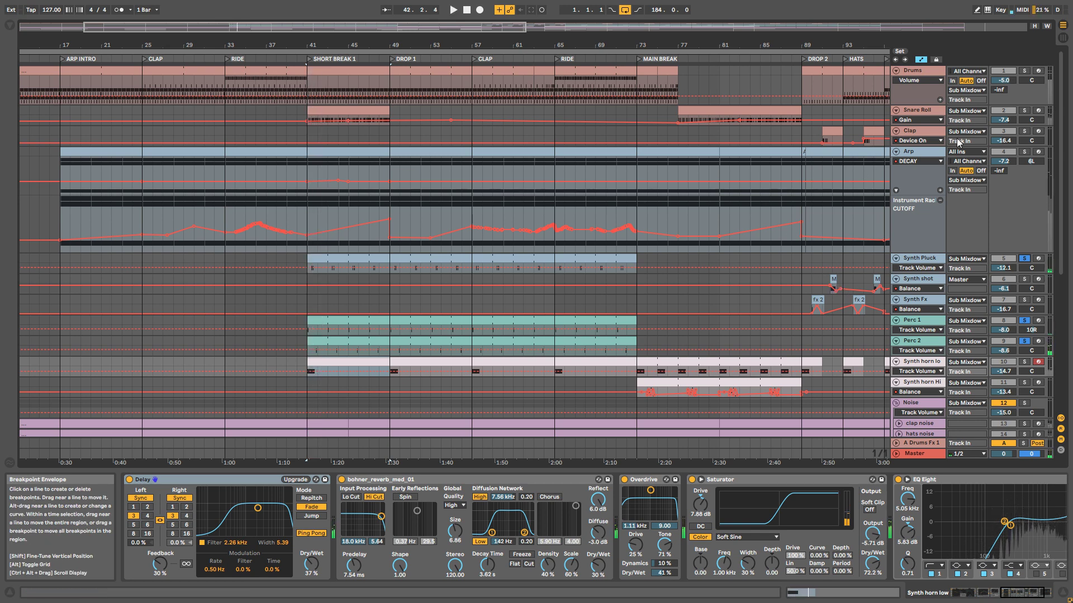
- Add the Drums to the soloed percussion and Synth Pluck, and play them from bar 41
{"action": "left_click", "coordinate": [1025, 71]}
{"action": "key", "text": "space"}
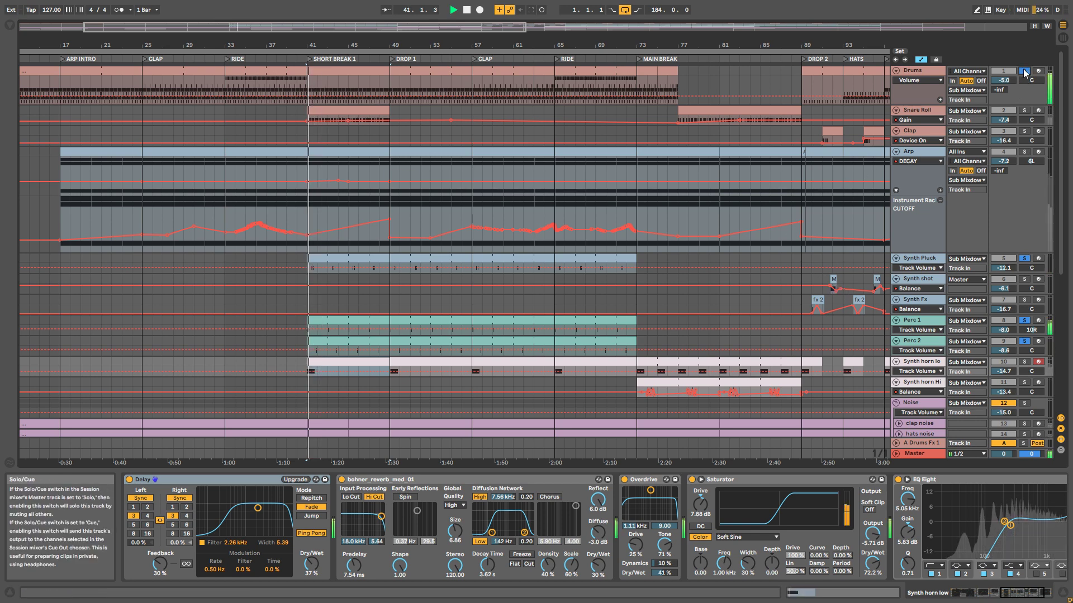
{"action": "key", "text": "space"}
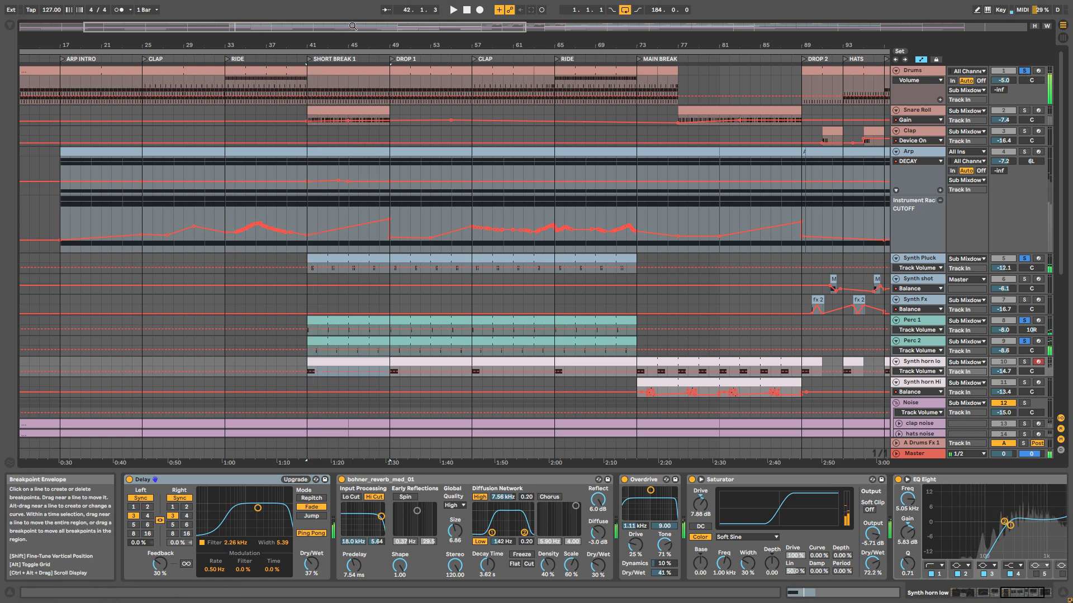
- Open the Perc 1 clip's notes at SHORT BREAK 1 and audition the track in solo, ending with solo off
{"action": "left_click_drag", "start_coordinate": [548, 45], "coordinate": [889, 165]}
{"action": "double_click", "coordinate": [441, 319]}
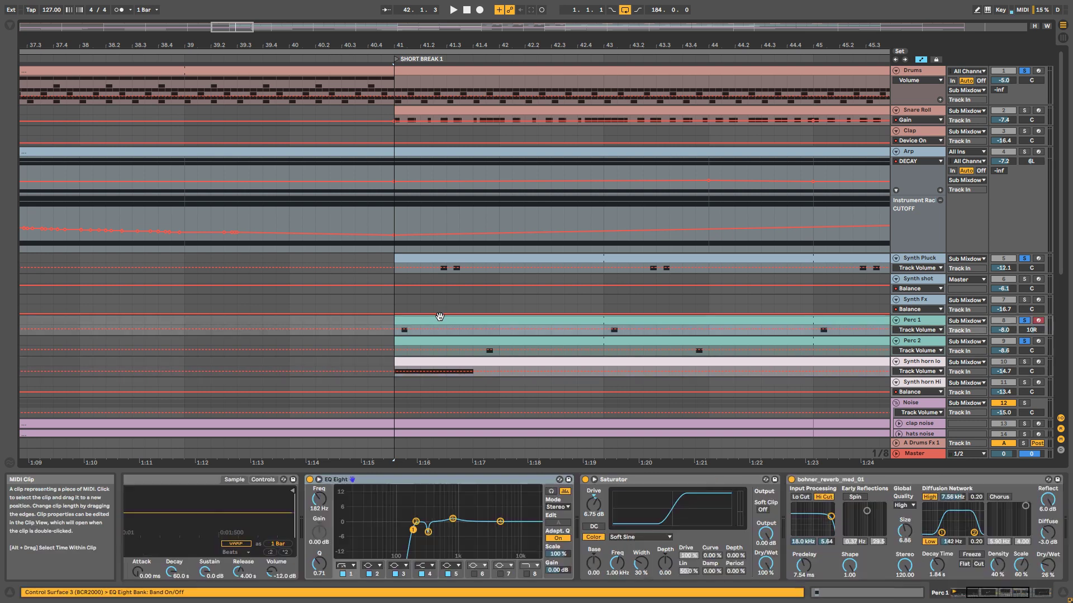
{"action": "left_click", "coordinate": [1027, 240]}
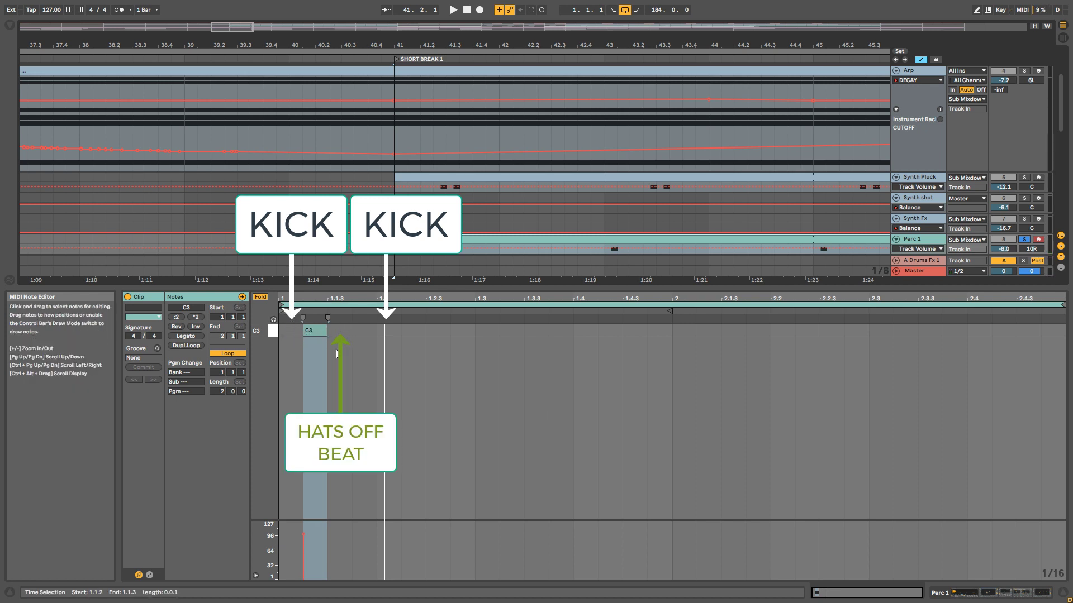
{"action": "scroll", "coordinate": [615, 223], "scroll_direction": "down", "scroll_amount": 5}
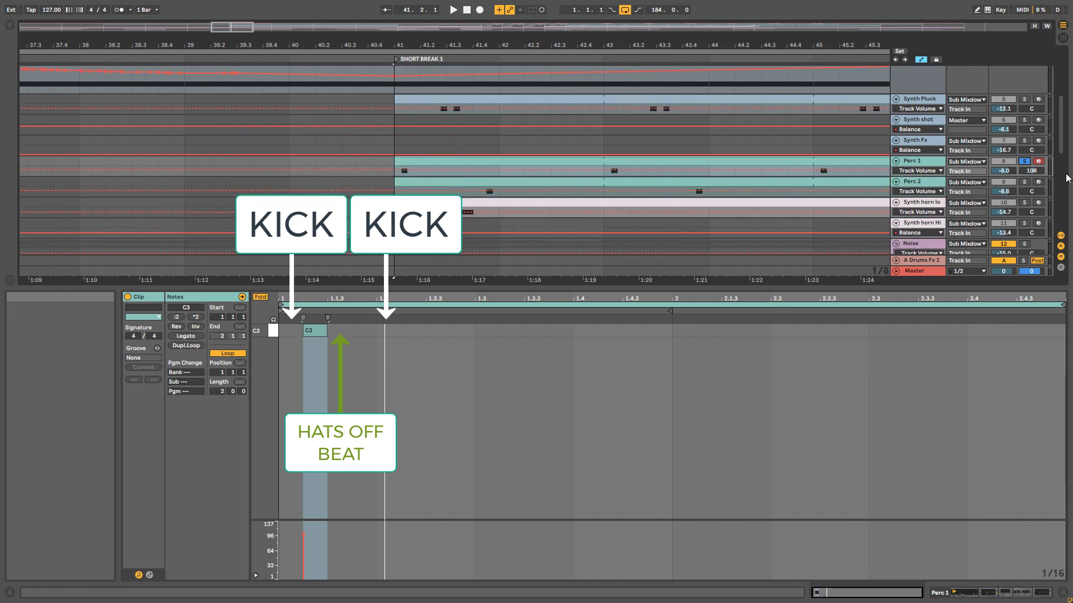
{"action": "left_click", "coordinate": [1022, 162]}
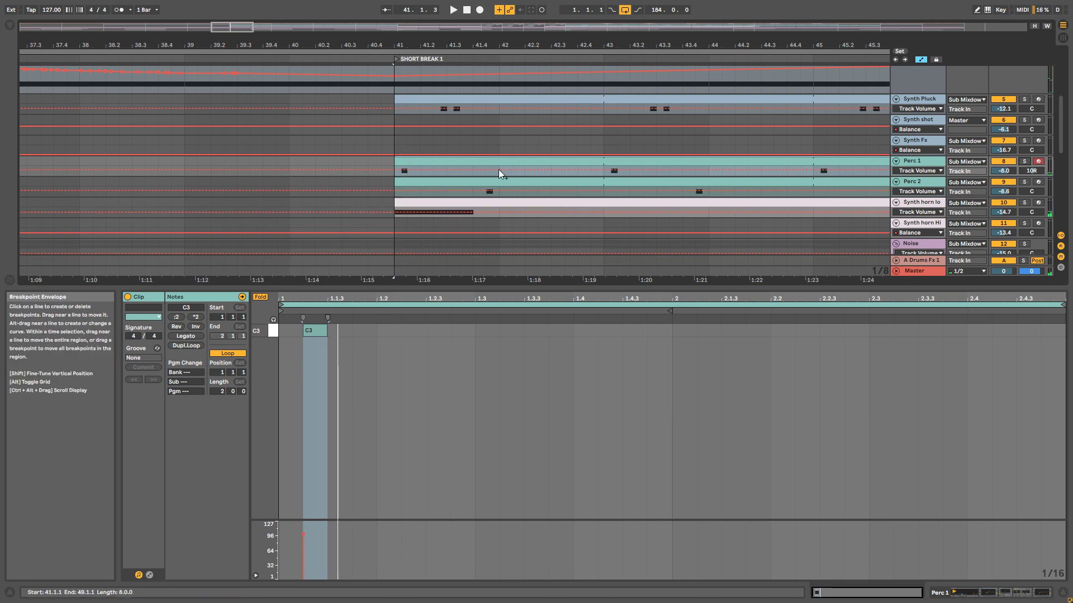
- Play SHORT BREAK 1 with all tracks, and examine the two F#0 notes in the Synth Pluck clip
{"action": "scroll", "coordinate": [496, 171], "scroll_direction": "up", "scroll_amount": 1}
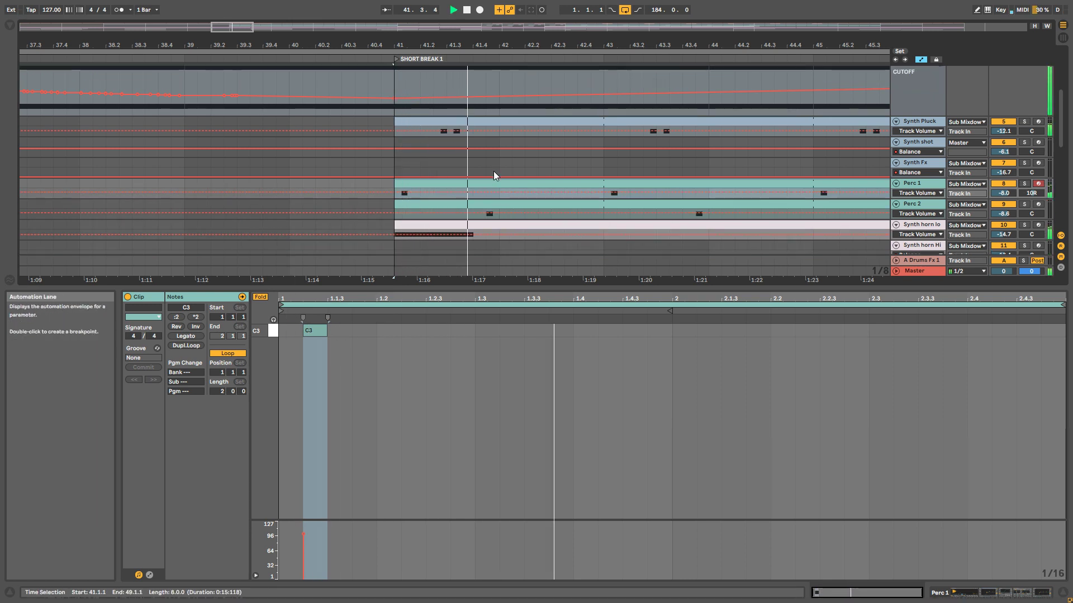
{"action": "left_click", "coordinate": [443, 125]}
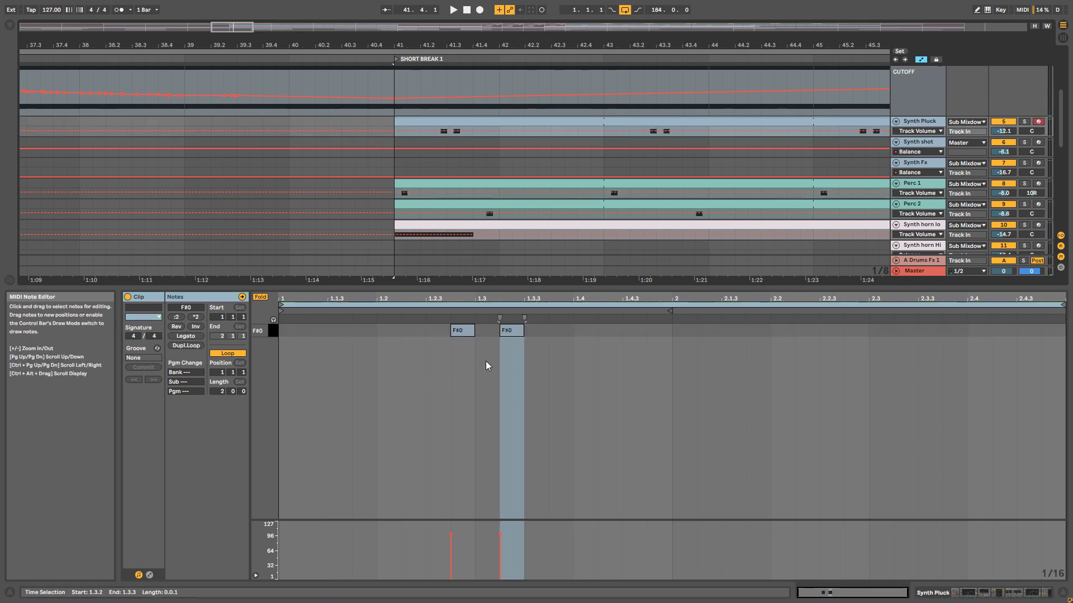
{"action": "left_click", "coordinate": [480, 336]}
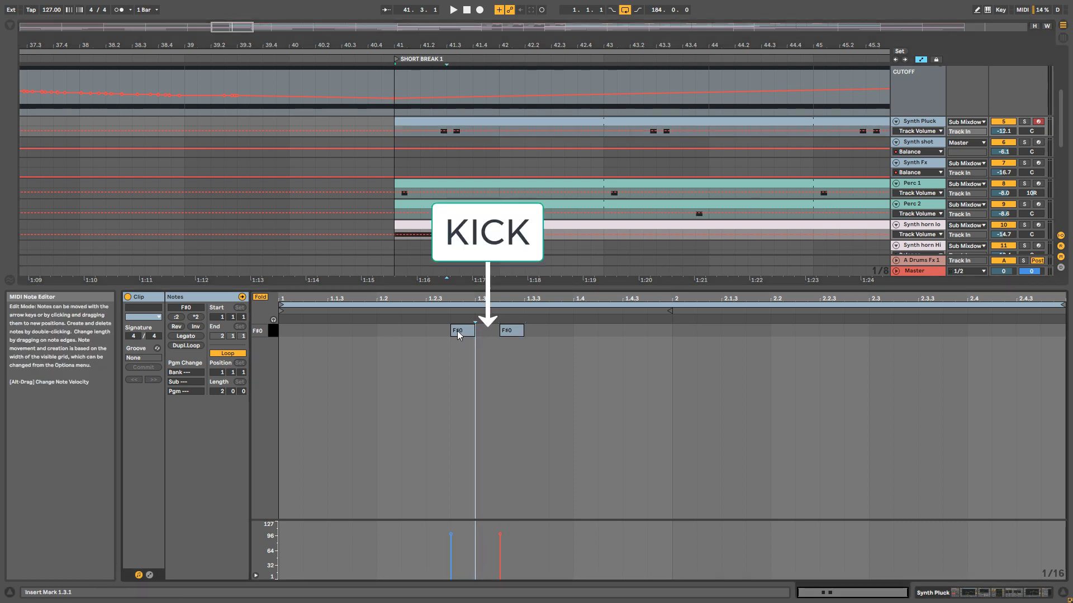
- Play the Synth Pluck in solo from bar 41 and add the Drums to the solo
{"action": "key", "text": "space"}
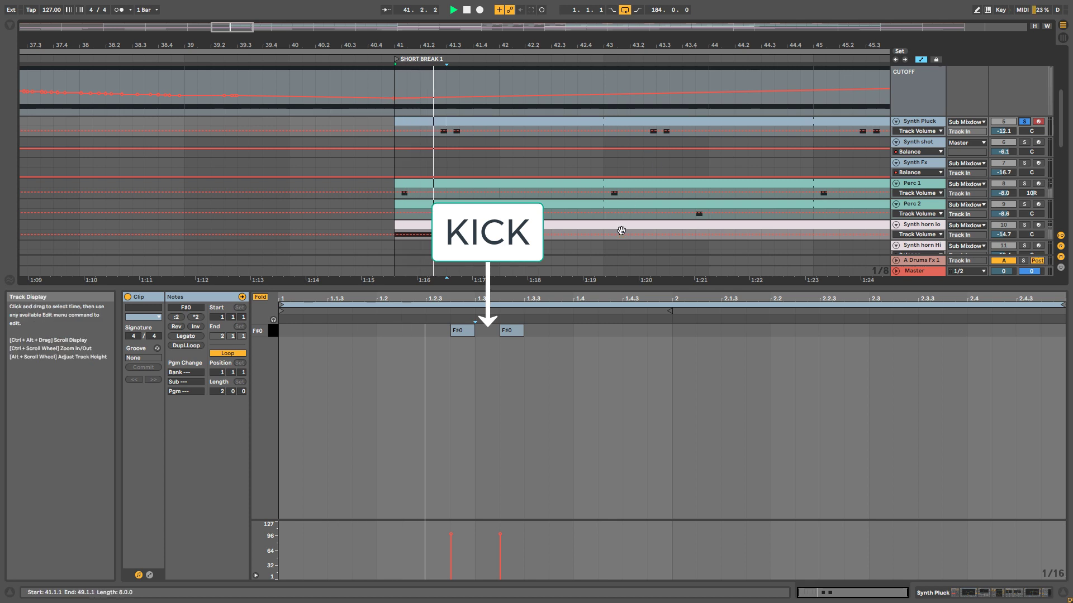
{"action": "key", "text": "space"}
{"action": "scroll", "coordinate": [888, 136], "scroll_direction": "up", "scroll_amount": 2}
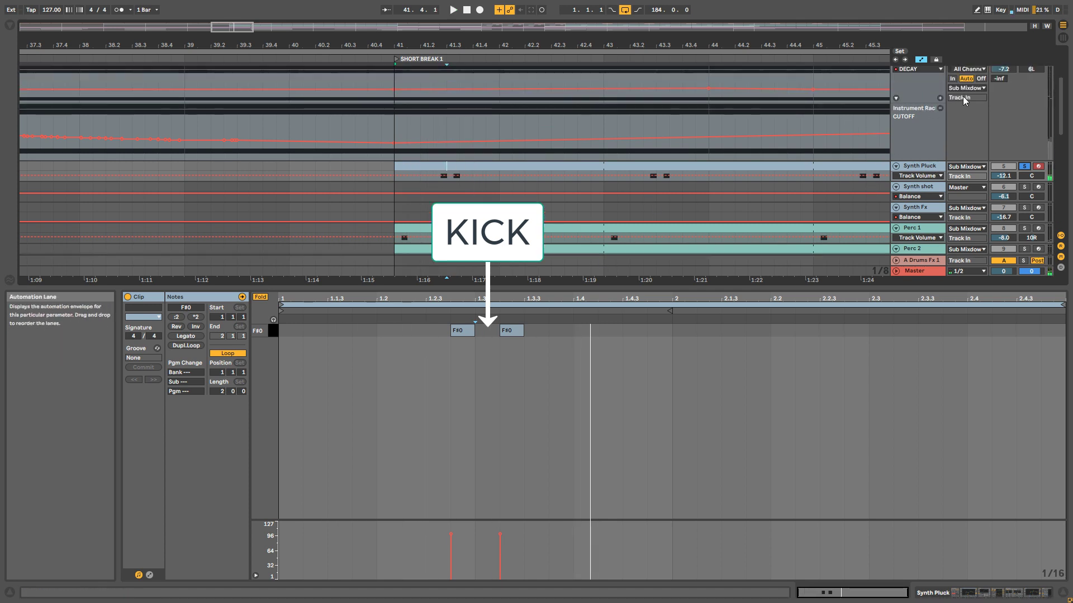
{"action": "scroll", "coordinate": [963, 99], "scroll_direction": "up", "scroll_amount": 4}
{"action": "left_click", "coordinate": [1027, 72], "text": "ctrl"}
{"action": "scroll", "coordinate": [523, 183], "scroll_direction": "down", "scroll_amount": 3}
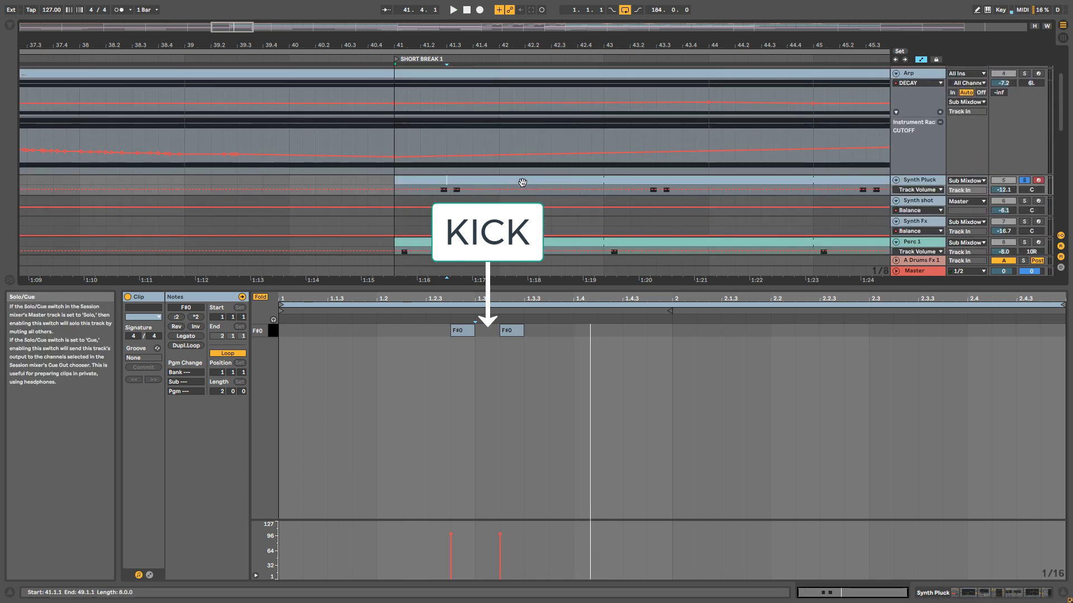
- Play the soloed Synth Pluck and Drums from just after beat 41.2 and again from beat 41.2
{"action": "scroll", "coordinate": [523, 182], "scroll_direction": "down", "scroll_amount": 1}
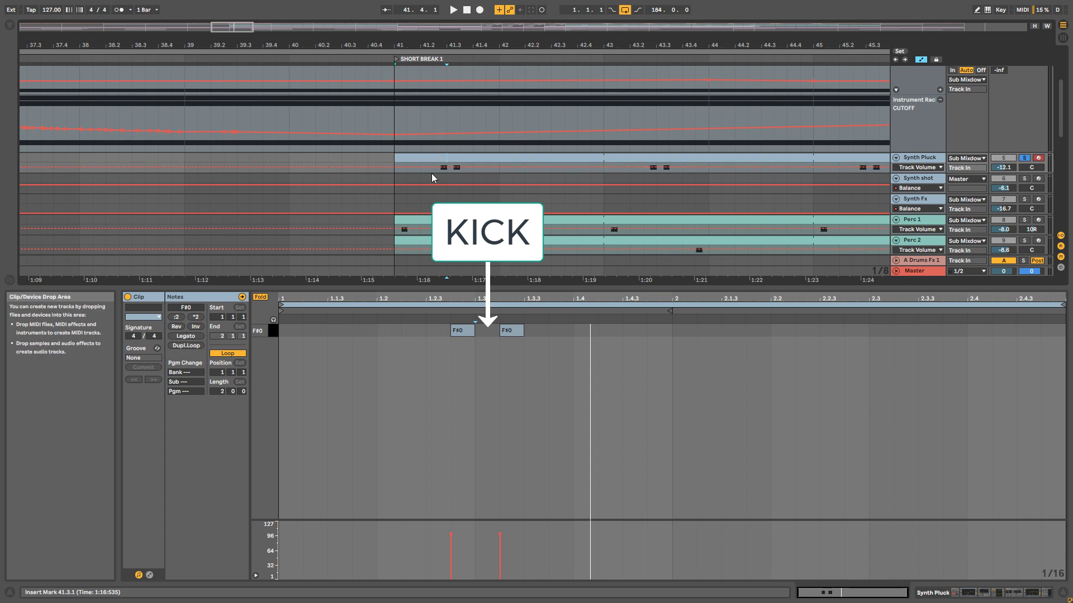
{"action": "left_click", "coordinate": [432, 175]}
{"action": "key", "text": "space"}
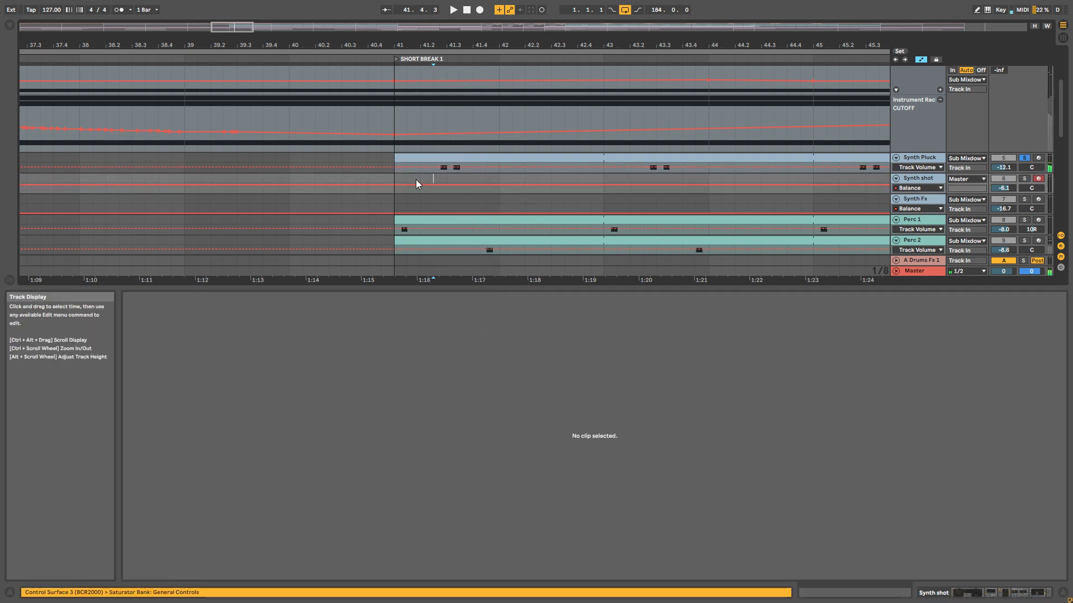
{"action": "left_click", "coordinate": [416, 180]}
{"action": "key", "text": "space"}
{"action": "key", "text": "space"}
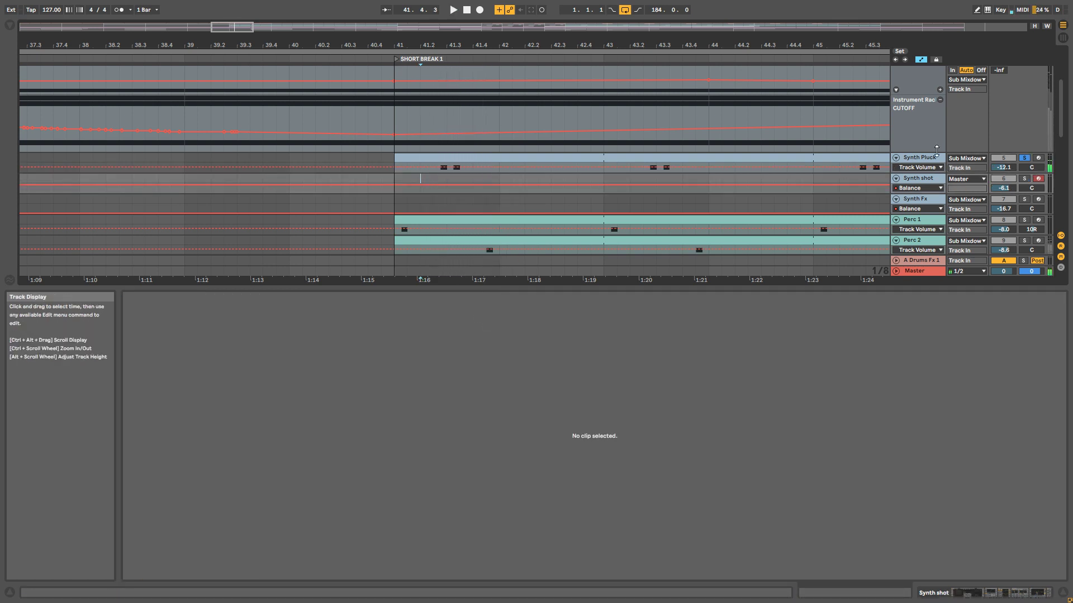
- Display the Synth Pluck track's device chain in place of its clip notes
{"action": "scroll", "coordinate": [782, 168], "scroll_direction": "up", "scroll_amount": 2}
{"action": "scroll", "coordinate": [660, 190], "scroll_direction": "down", "scroll_amount": 3}
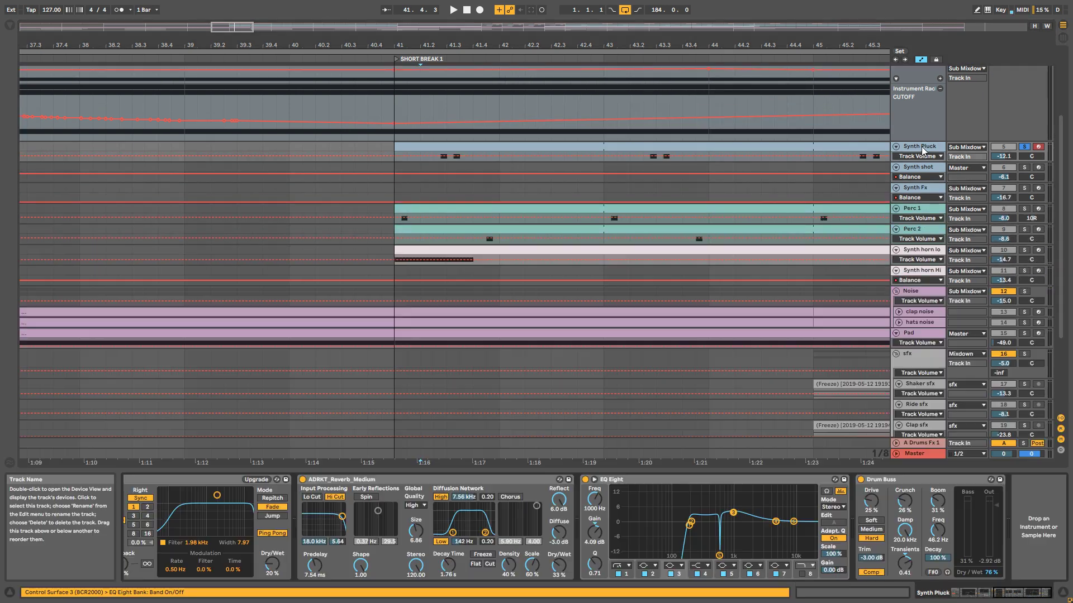
{"action": "left_click", "coordinate": [921, 146]}
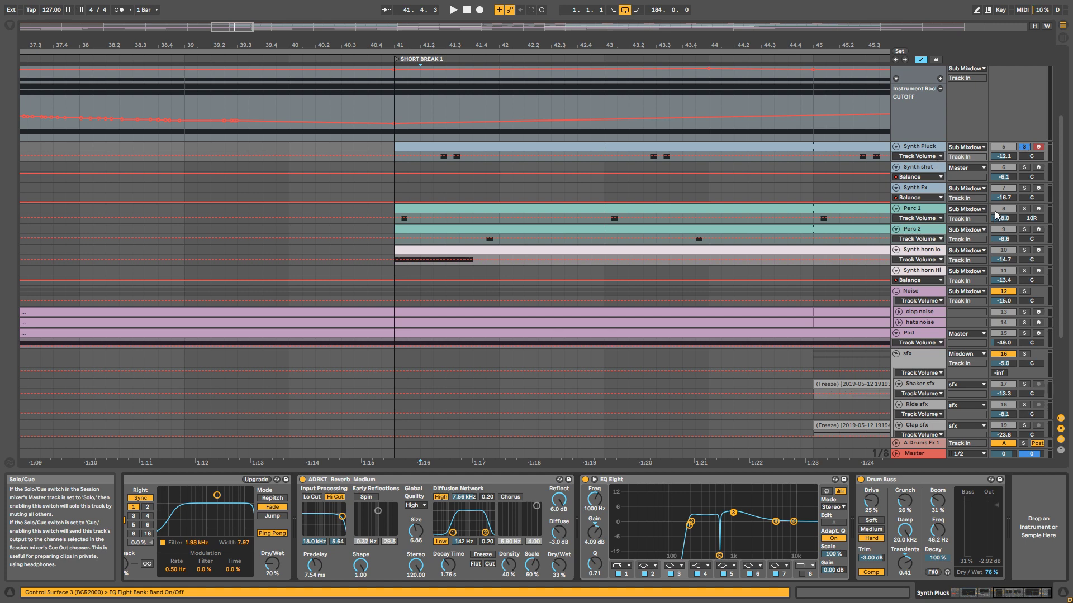
- Add Perc 1 to the solo and play it together with the Synth Pluck from bar 41
{"action": "left_click", "coordinate": [1024, 209]}
{"action": "key", "text": "space"}
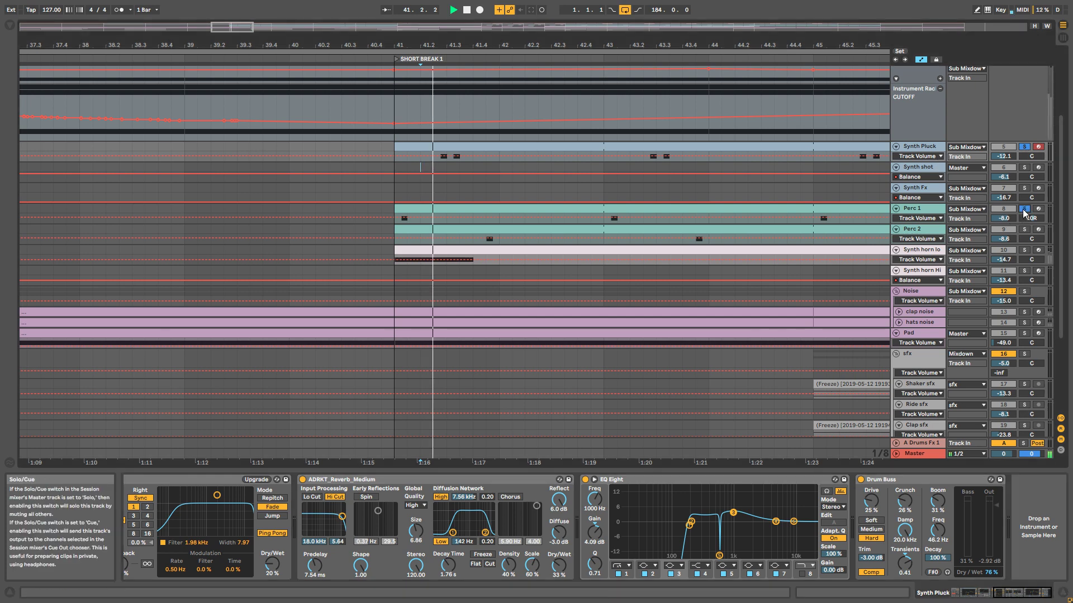
{"action": "left_click", "coordinate": [395, 220]}
{"action": "key", "text": "space"}
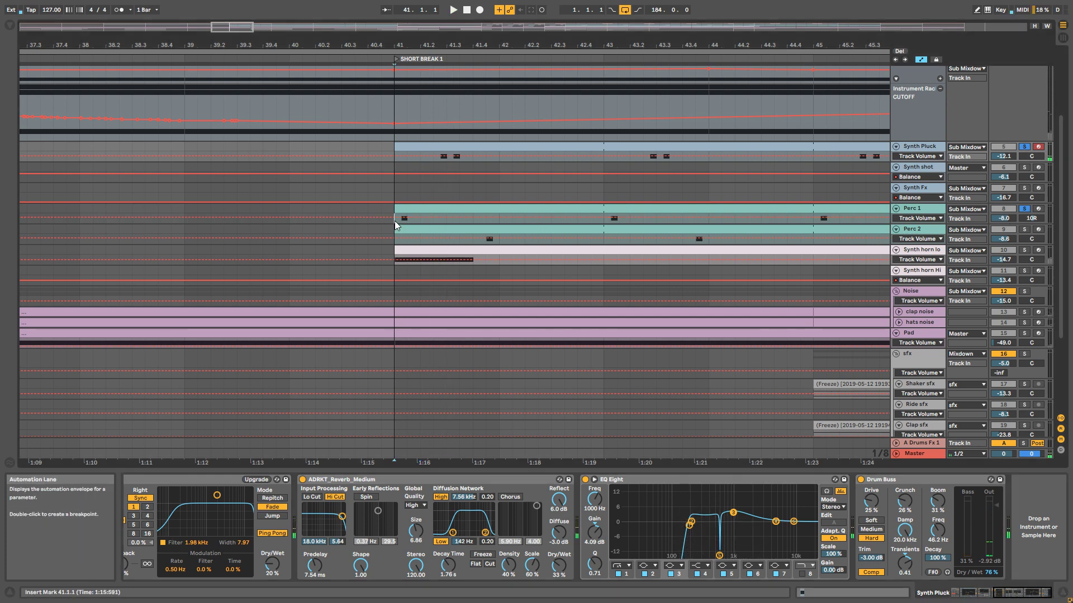
{"action": "key", "text": "space"}
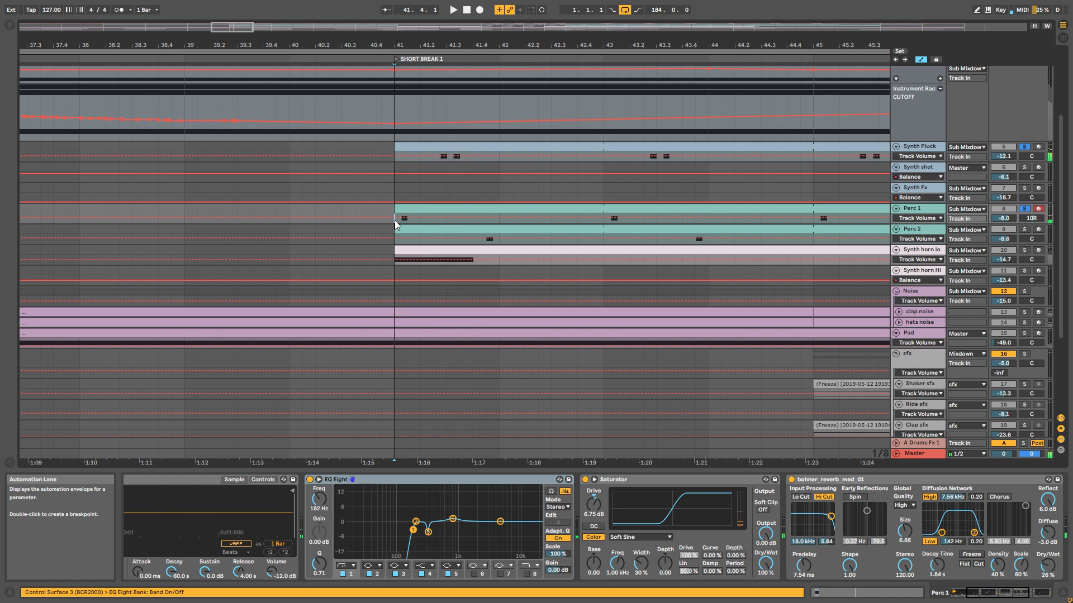
{"action": "key", "text": "space"}
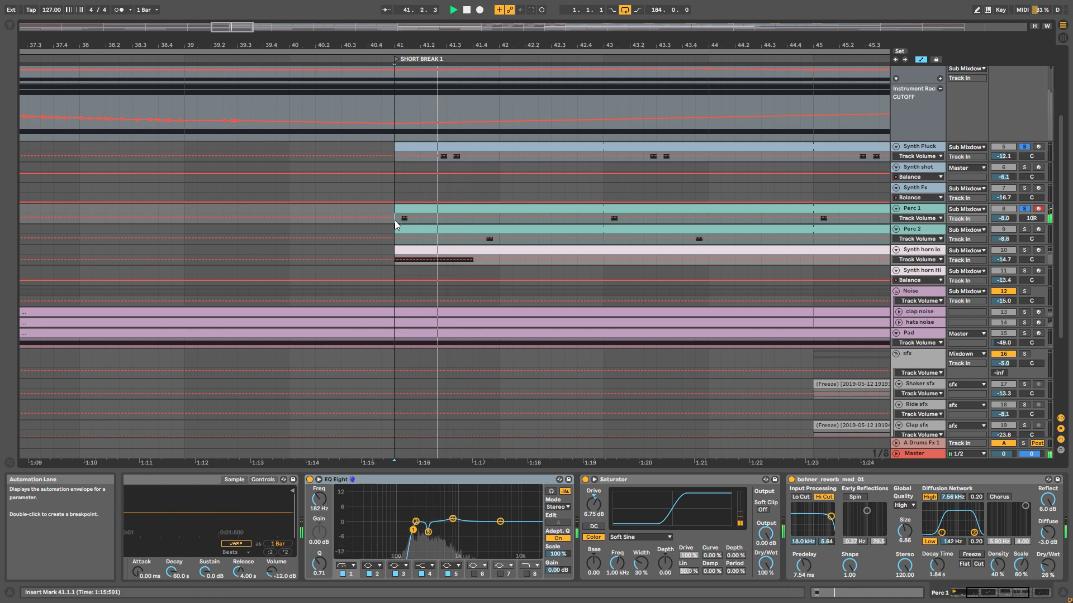
- Solo Perc 2 on its own and play it from its first note in the short break
{"action": "key", "text": "space"}
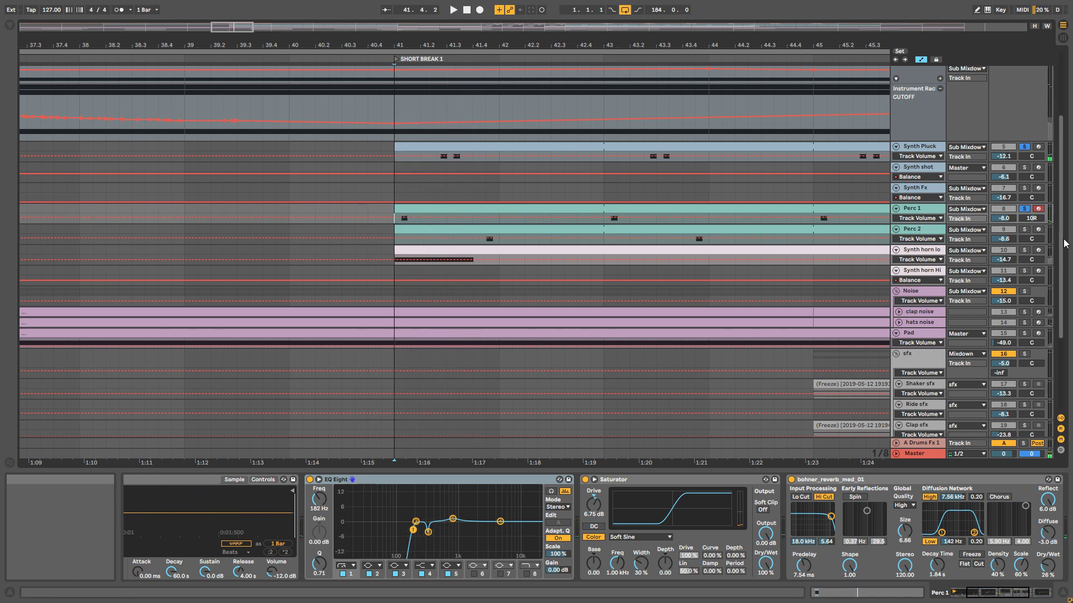
{"action": "left_click", "coordinate": [1024, 229]}
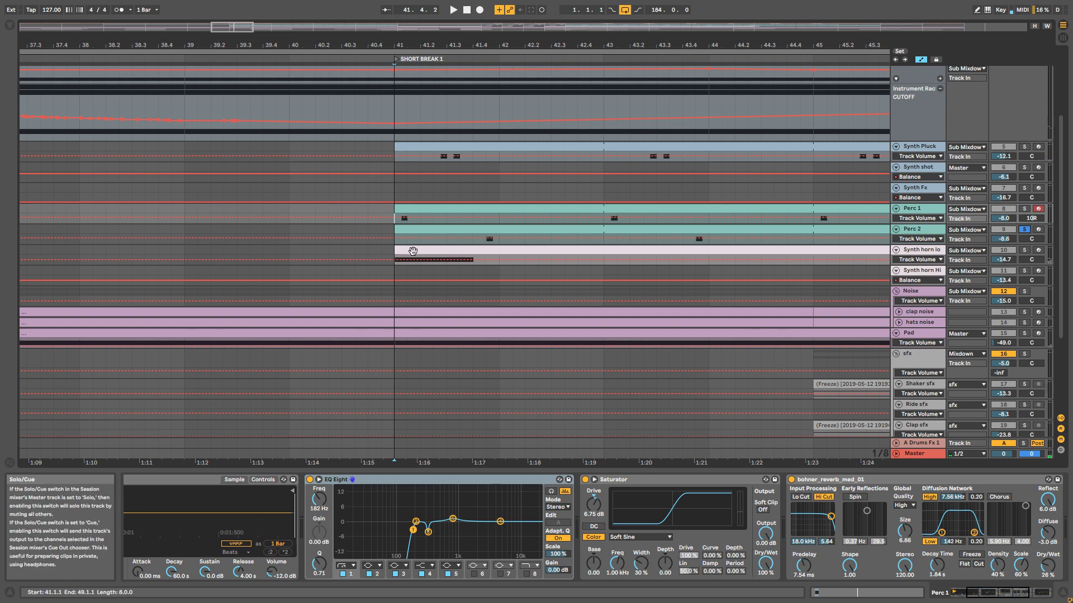
{"action": "left_click", "coordinate": [488, 243]}
{"action": "key", "text": "space"}
{"action": "key", "text": "space"}
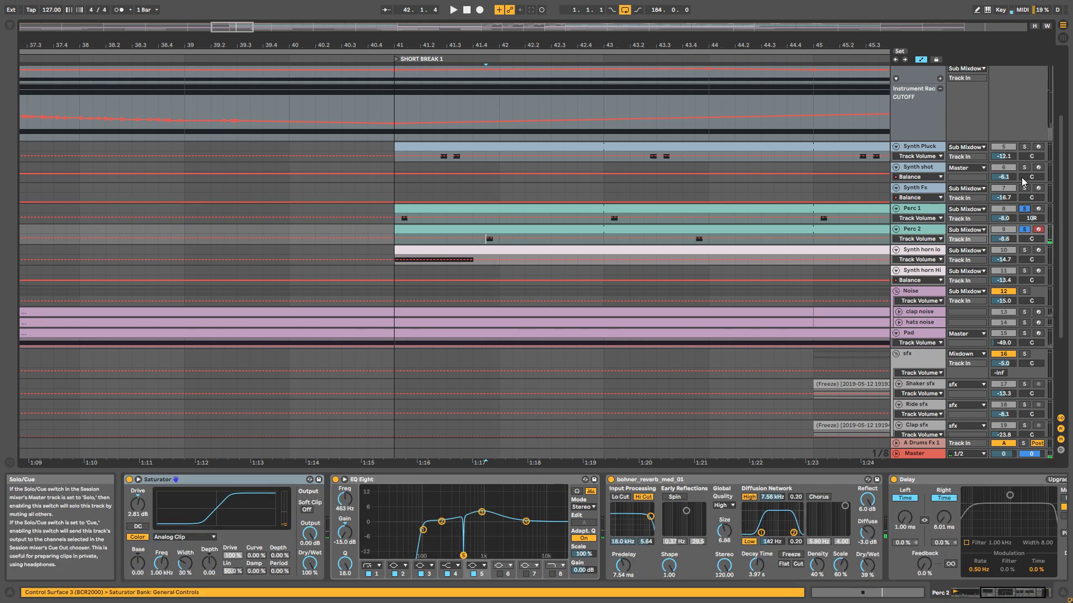
- Add Perc 1 to the Perc 2 solo and play the short break from bar 41
{"action": "left_click", "coordinate": [1024, 210]}
{"action": "left_click", "coordinate": [393, 242]}
{"action": "key", "text": "space"}
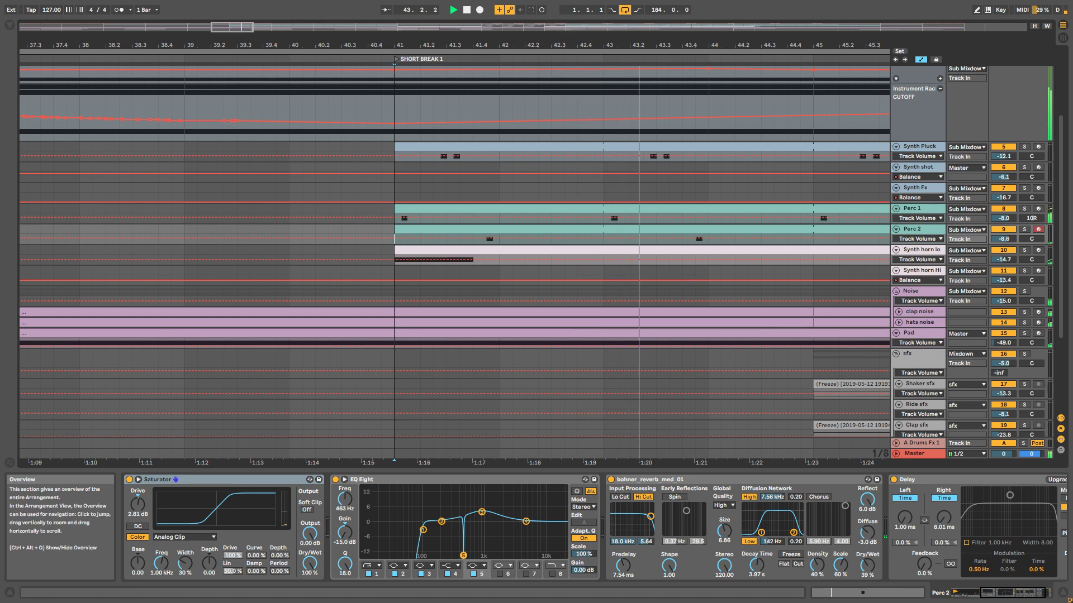
{"action": "left_click_drag", "start_coordinate": [235, 26], "coordinate": [237, 1]}
{"action": "key", "text": "space"}
- Open the notes of the Snare Roll clip in Short Break 1 and play the section from bar 41
{"action": "scroll", "coordinate": [475, 291], "scroll_direction": "up", "scroll_amount": 4}
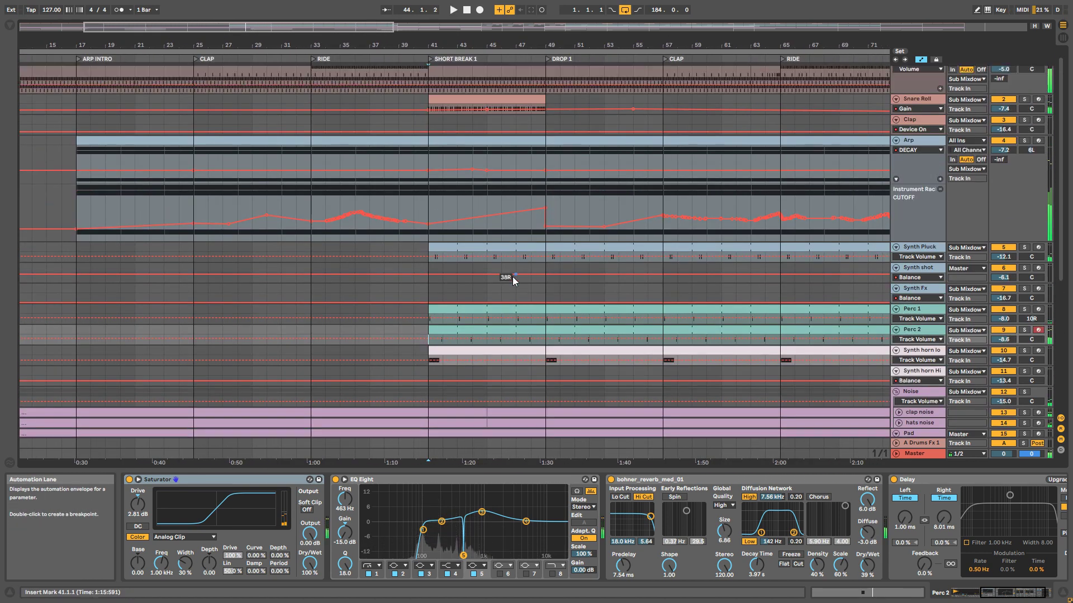
{"action": "double_click", "coordinate": [502, 113]}
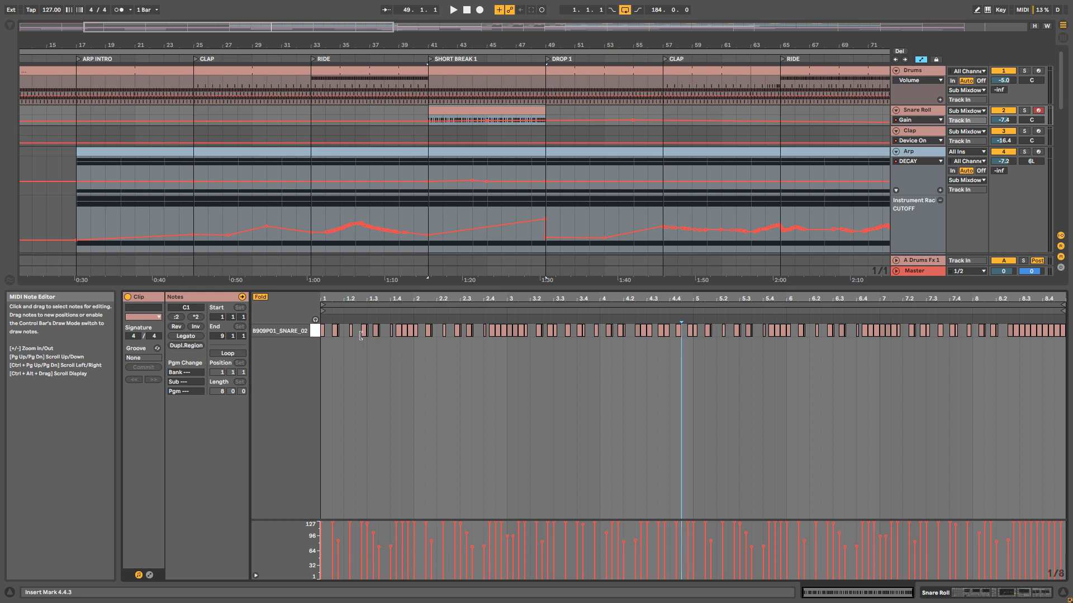
{"action": "key", "text": "space"}
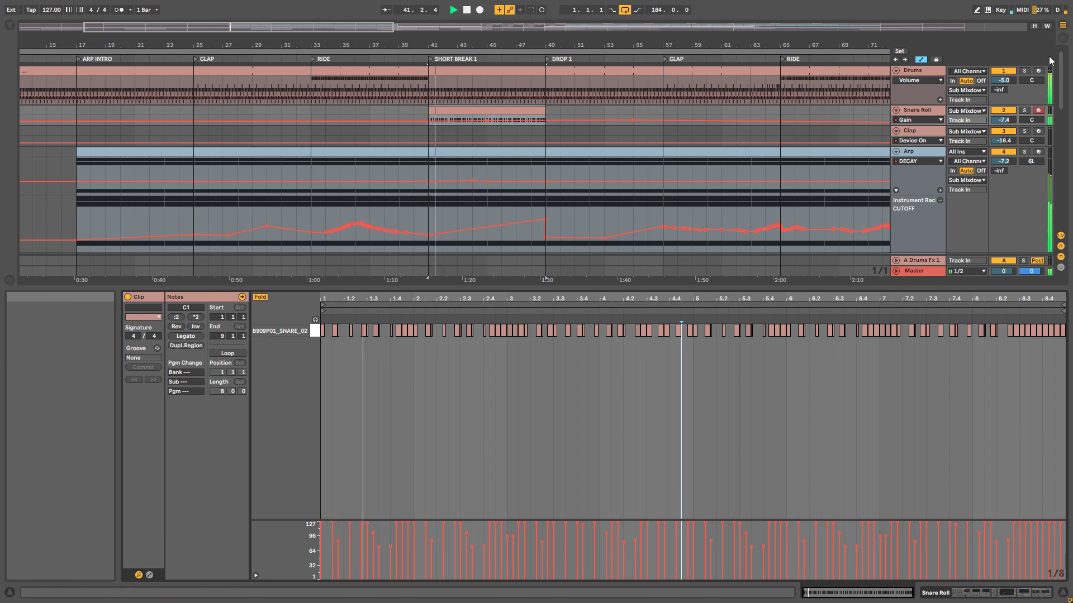
{"action": "key", "text": "space"}
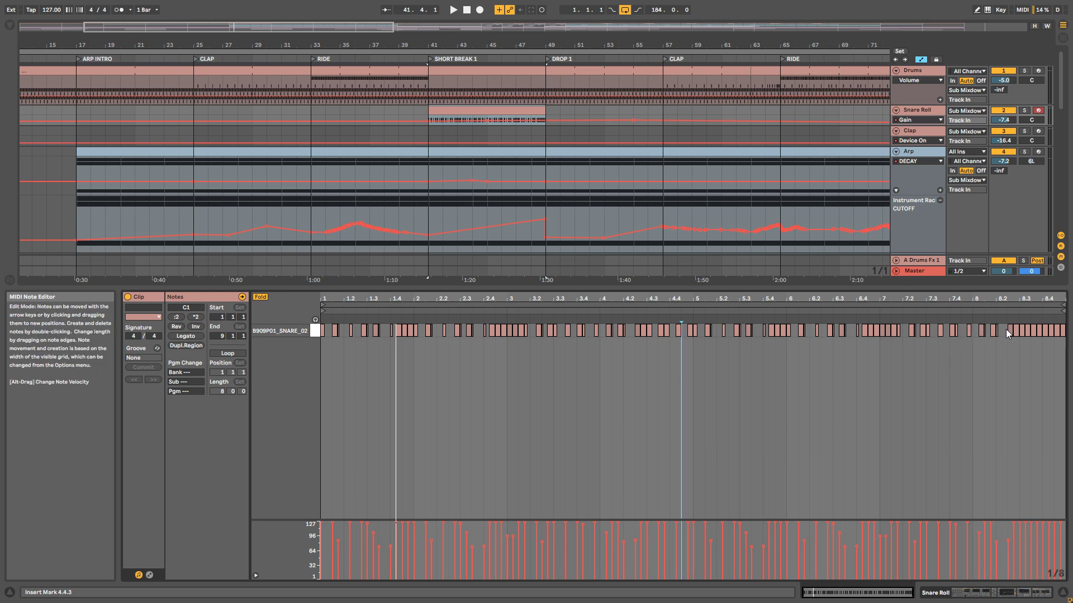
- Hide the Snare Roll note editor so the arrangement fills the window
{"action": "left_click", "coordinate": [510, 222]}
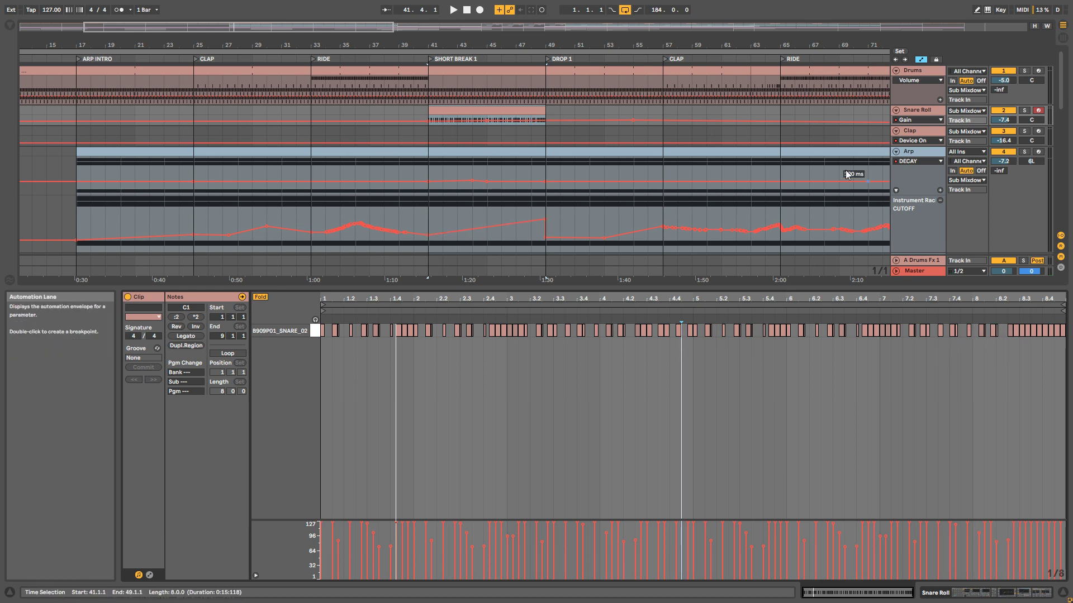
{"action": "scroll", "coordinate": [554, 215], "scroll_direction": "down", "scroll_amount": 2}
{"action": "scroll", "coordinate": [535, 162], "scroll_direction": "down", "scroll_amount": 3}
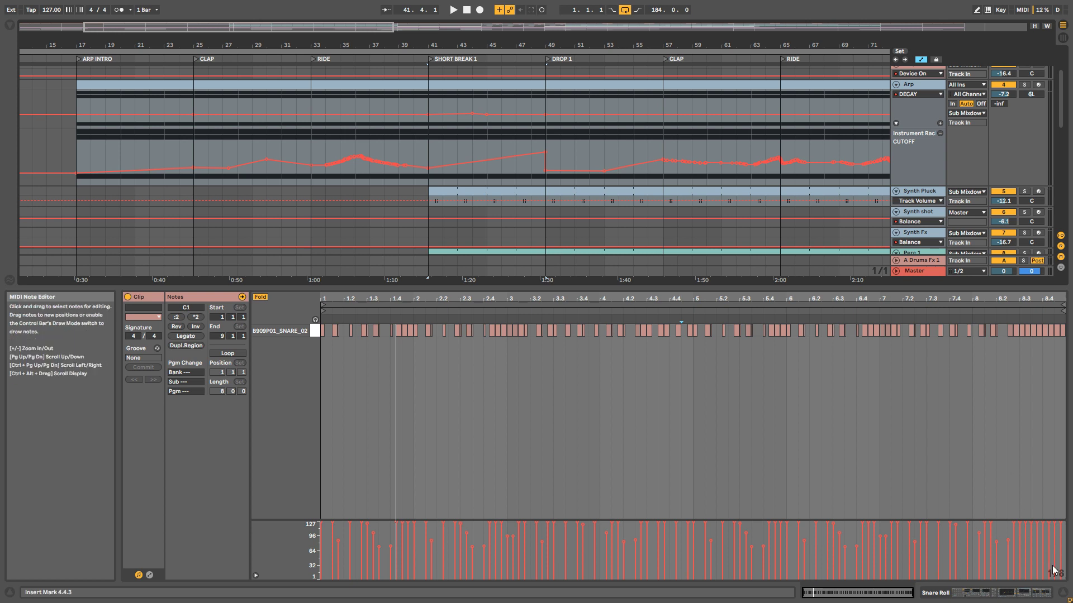
{"action": "key", "text": "ctrl+alt+l"}
{"action": "scroll", "coordinate": [480, 204], "scroll_direction": "up", "scroll_amount": 3}
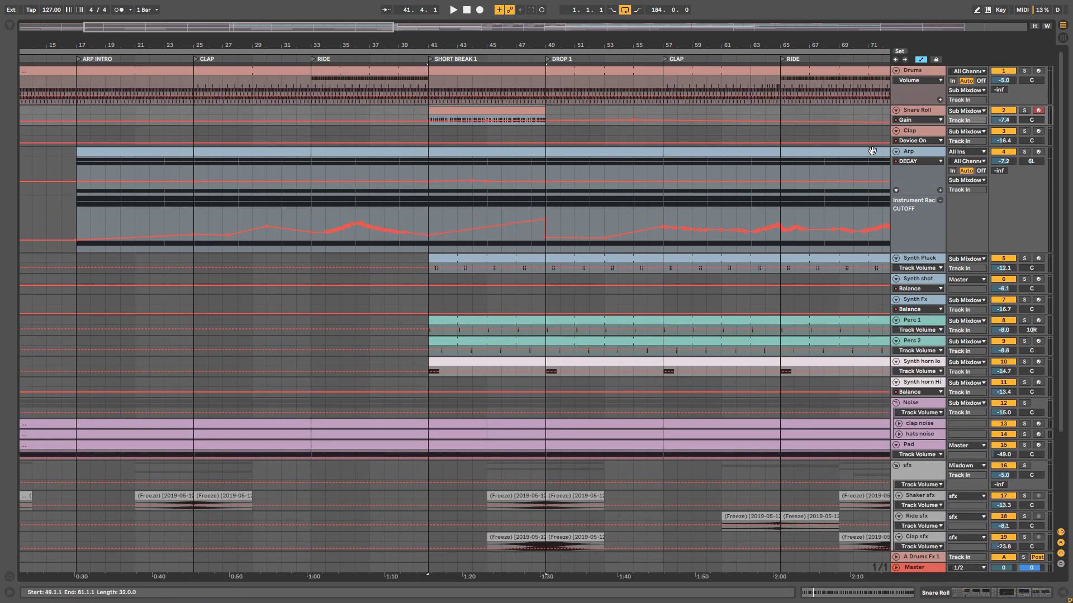
- Unfold the Mixdown track and display its AYNIL - Rizer RISER KNOB automation
{"action": "scroll", "coordinate": [706, 225], "scroll_direction": "down", "scroll_amount": 3}
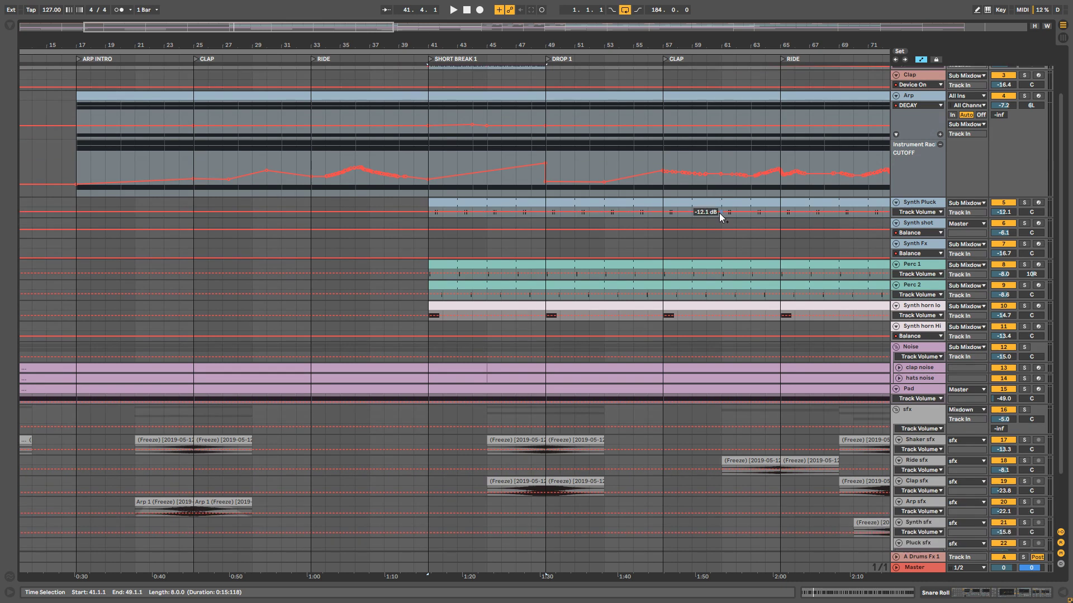
{"action": "scroll", "coordinate": [719, 213], "scroll_direction": "down", "scroll_amount": 3}
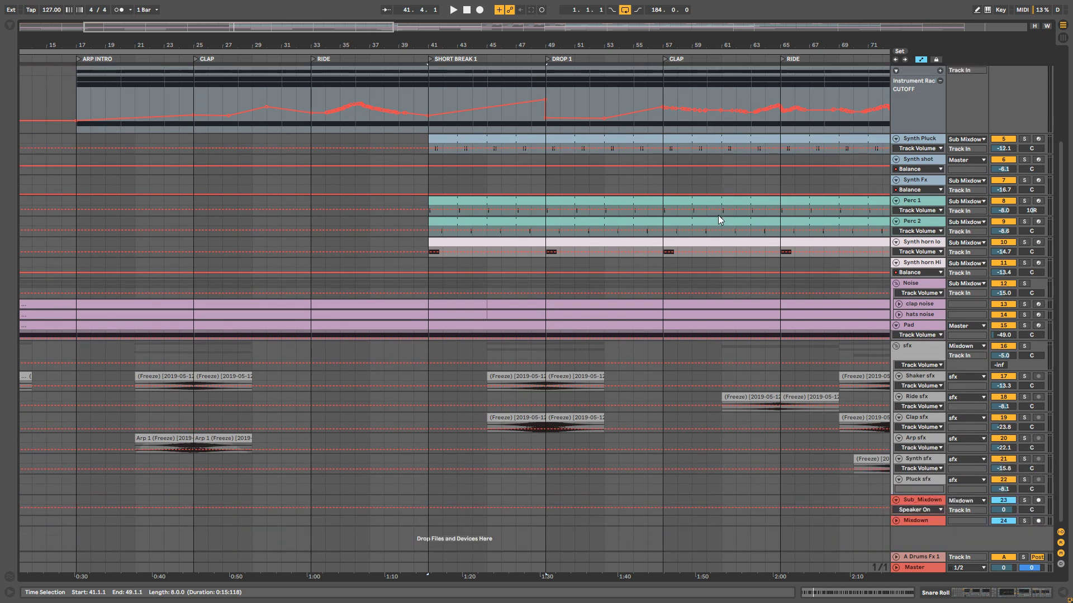
{"action": "left_click", "coordinate": [895, 521]}
{"action": "scroll", "coordinate": [908, 494], "scroll_direction": "down", "scroll_amount": 3}
{"action": "left_click", "coordinate": [920, 464]}
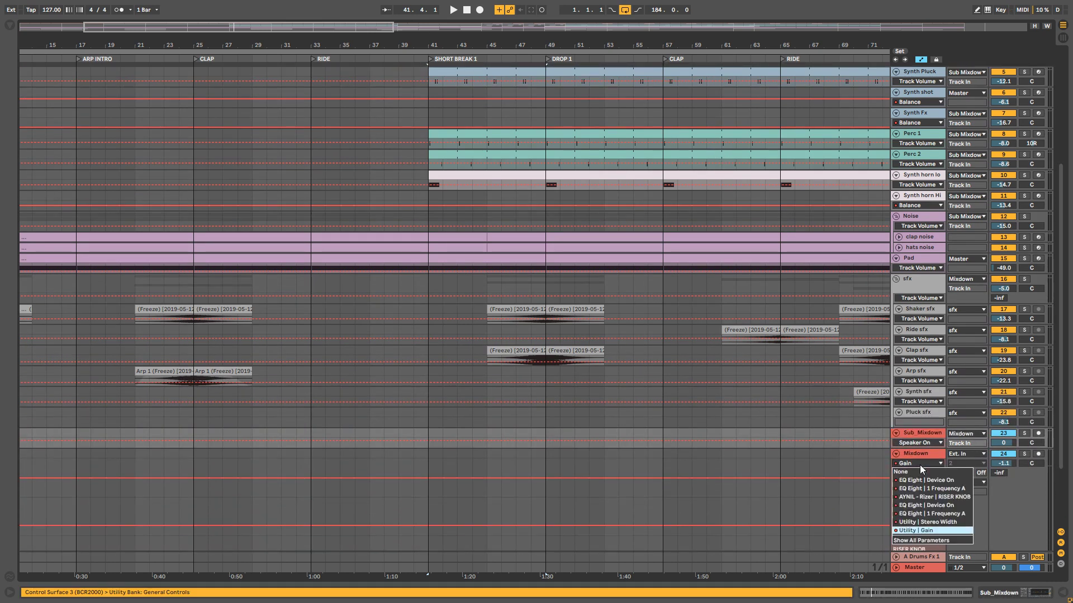
{"action": "left_click", "coordinate": [938, 497]}
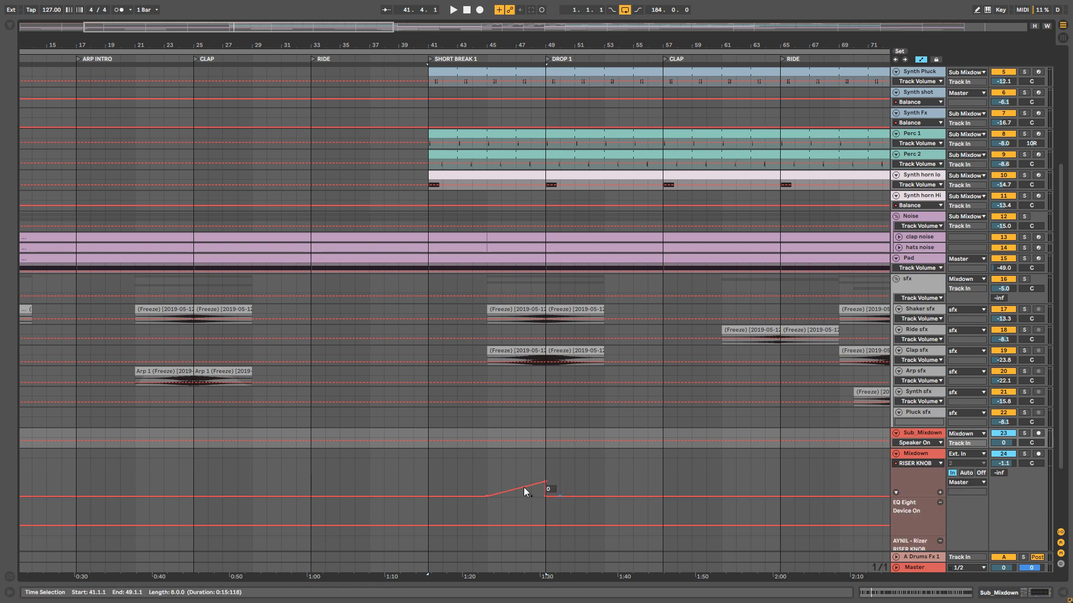
- Display the Mixdown track's device chain and play the riser build-up from bar 44 into Drop 1
{"action": "double_click", "coordinate": [923, 456]}
{"action": "scroll", "coordinate": [485, 453], "scroll_direction": "down", "scroll_amount": 5}
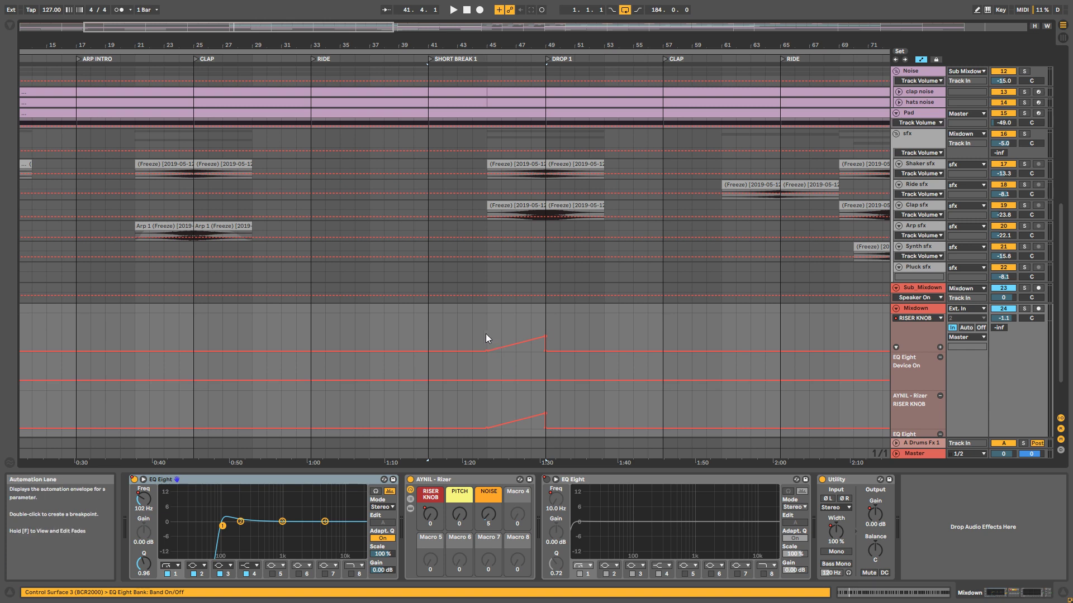
{"action": "key", "text": "space"}
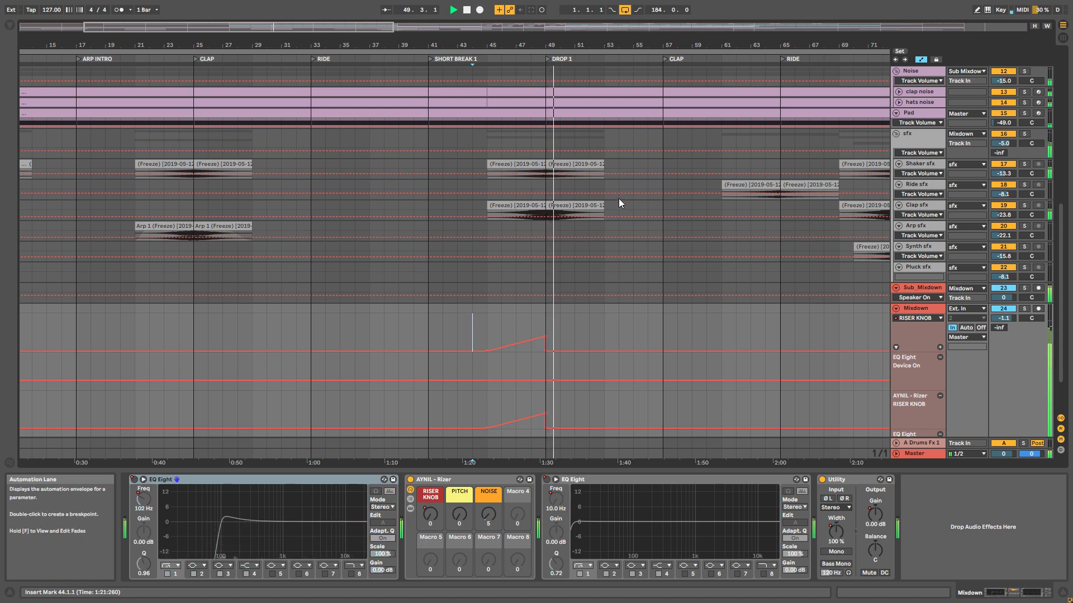
{"action": "scroll", "coordinate": [618, 193], "scroll_direction": "up", "scroll_amount": 3}
{"action": "scroll", "coordinate": [618, 191], "scroll_direction": "up", "scroll_amount": 8}
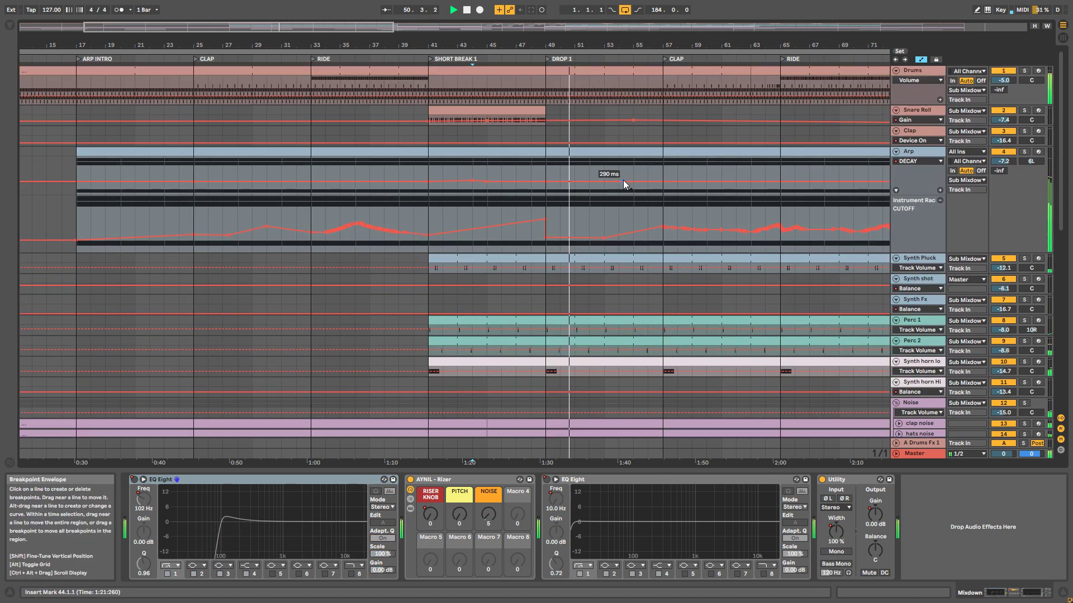
{"action": "key", "text": "space"}
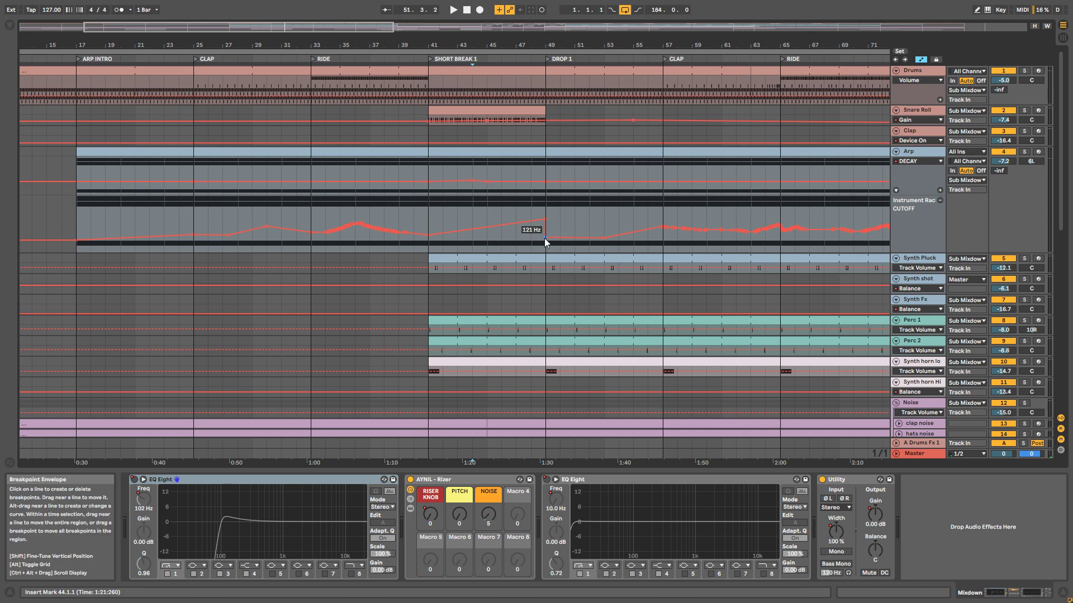
- Play Drop 1 repeatedly from bar 49 and examine which tracks play in it and in the following sections
{"action": "left_click", "coordinate": [548, 208]}
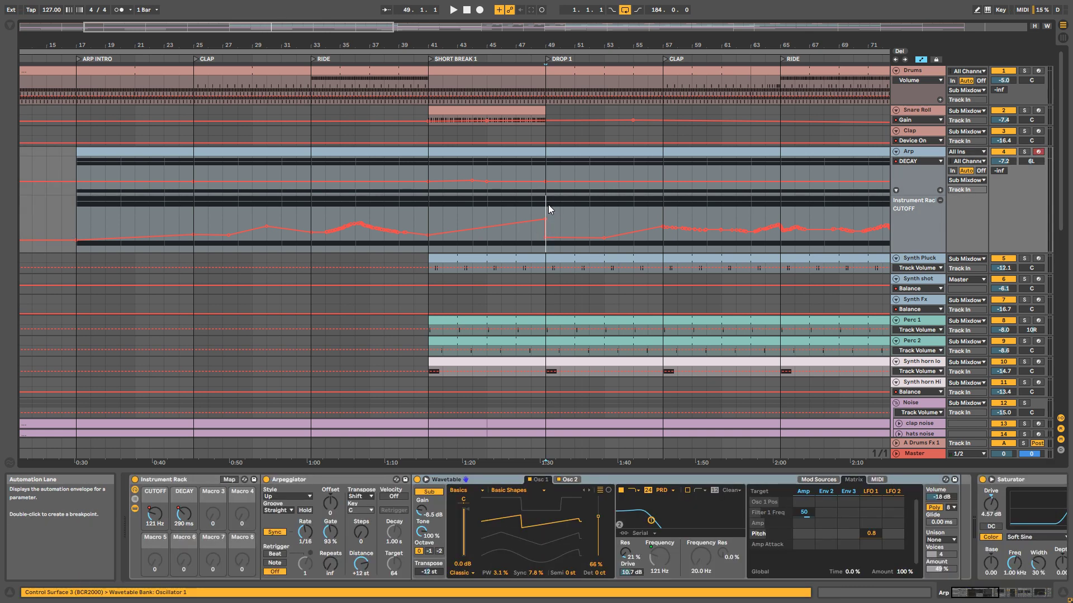
{"action": "key", "text": "space"}
{"action": "key", "text": "space"}
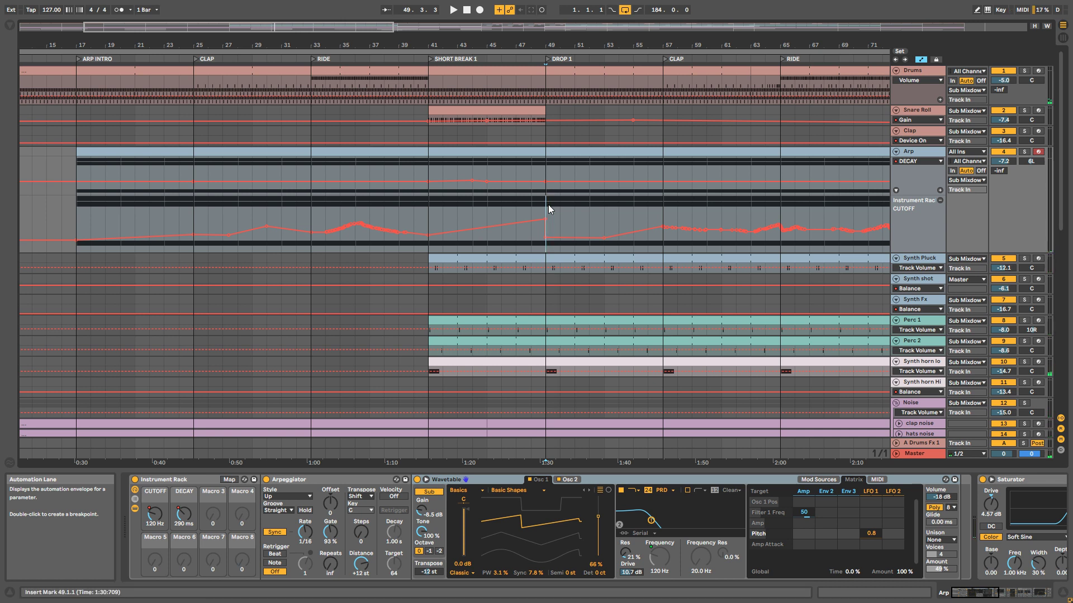
{"action": "key", "text": "space"}
{"action": "key", "text": "space"}
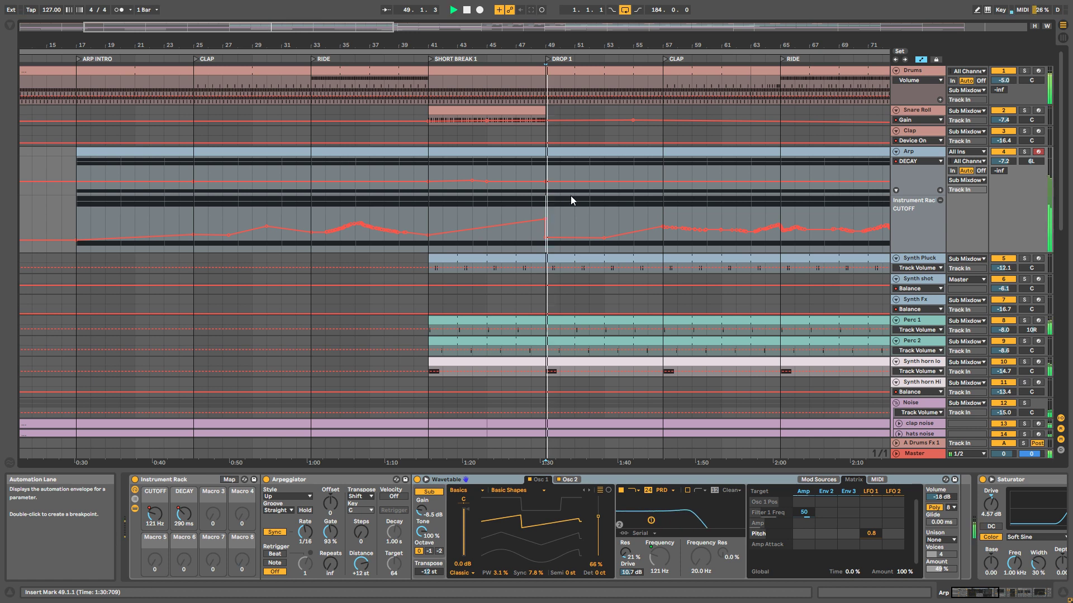
{"action": "left_click_drag", "start_coordinate": [340, 25], "coordinate": [440, 16]}
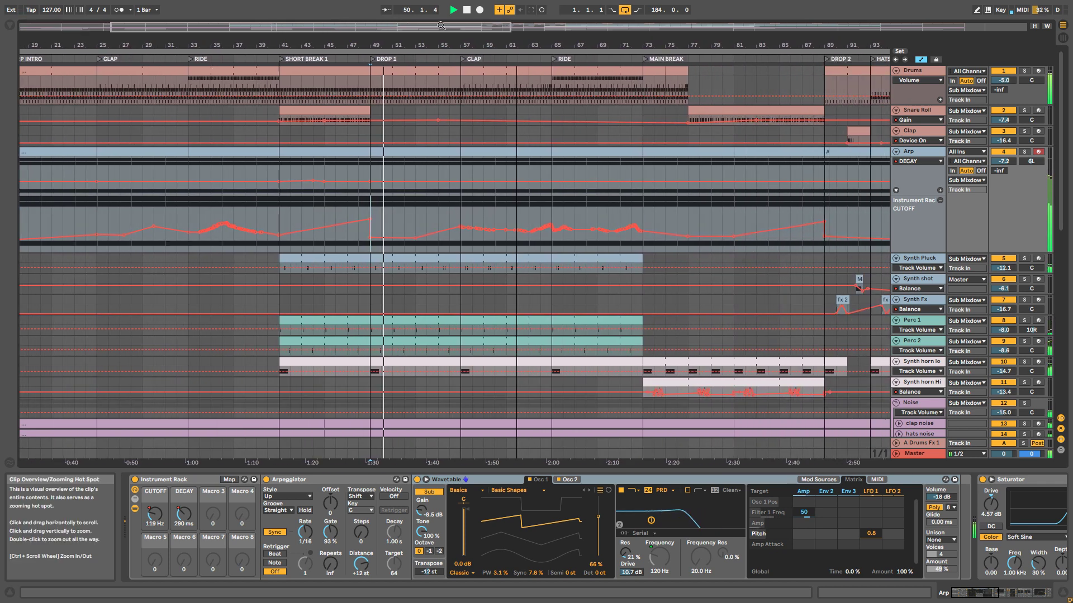
{"action": "scroll", "coordinate": [467, 196], "scroll_direction": "down", "scroll_amount": 5}
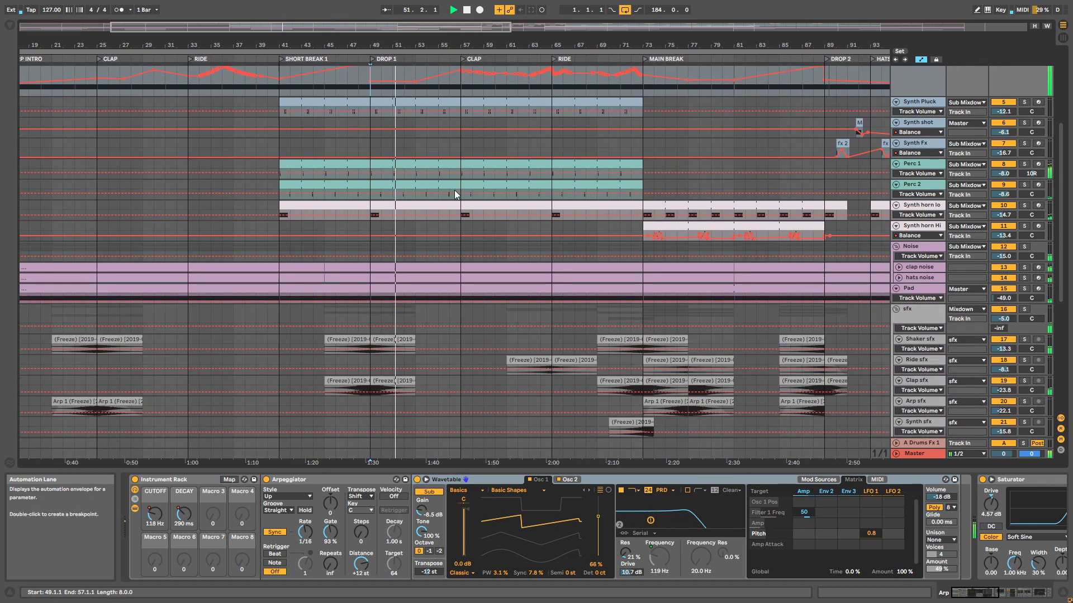
{"action": "scroll", "coordinate": [461, 190], "scroll_direction": "up", "scroll_amount": 4}
{"action": "scroll", "coordinate": [473, 182], "scroll_direction": "up", "scroll_amount": 2}
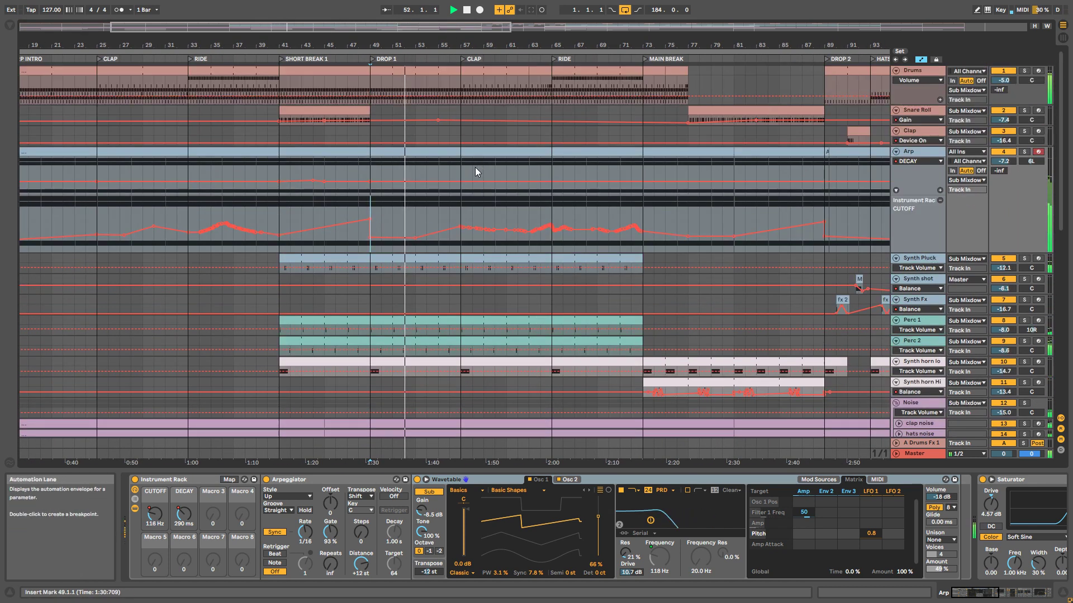
{"action": "key", "text": "space"}
- Play the Clap section after Drop 1 twice from bar 57 while examining its tracks
{"action": "left_click", "coordinate": [460, 134]}
{"action": "key", "text": "space"}
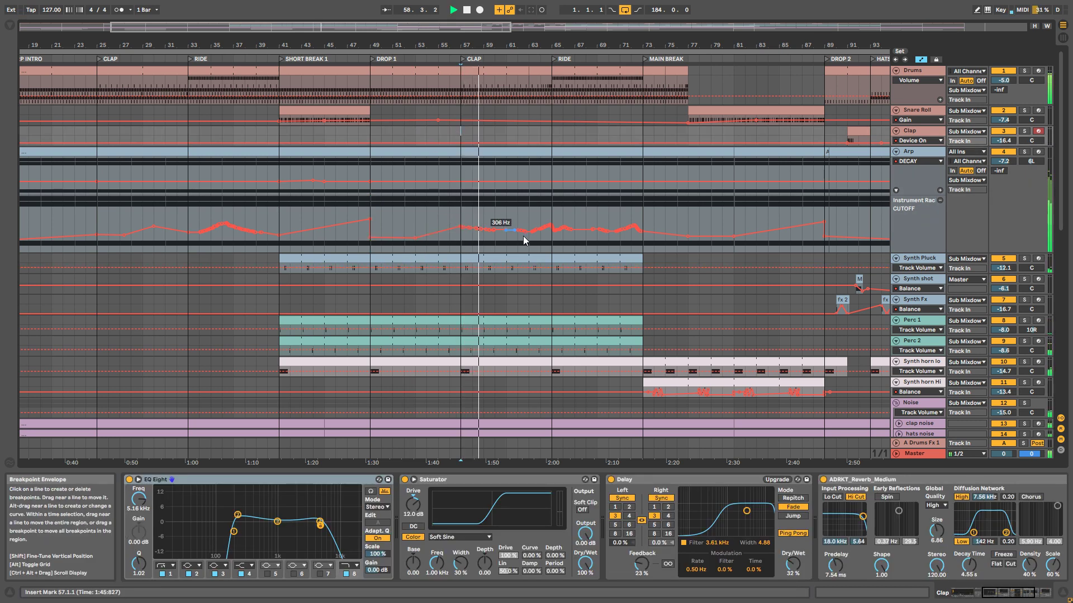
{"action": "key", "text": "space"}
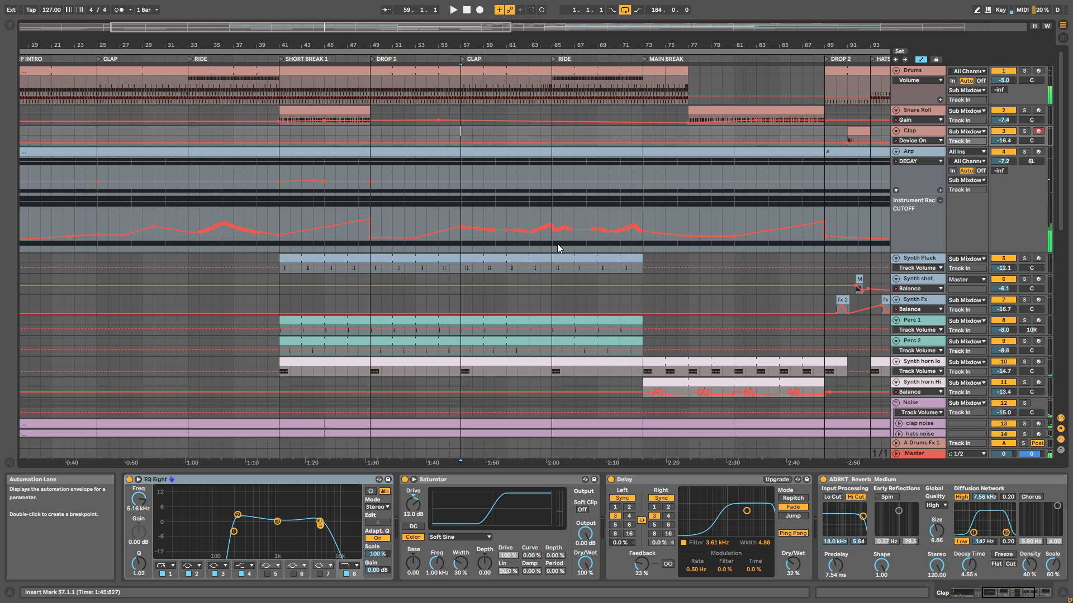
{"action": "scroll", "coordinate": [535, 267], "scroll_direction": "down", "scroll_amount": 4}
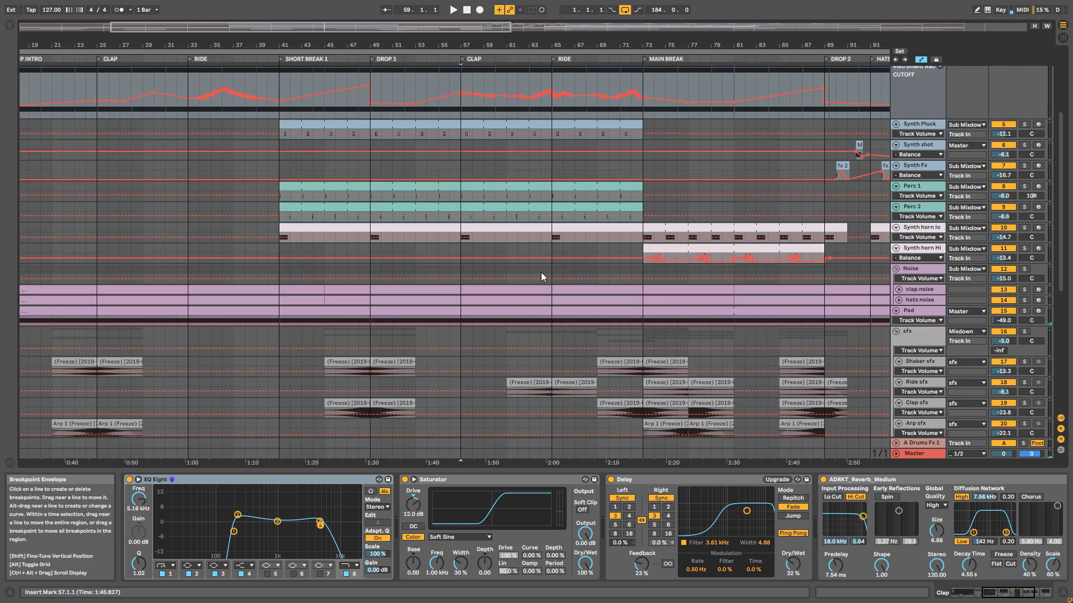
{"action": "scroll", "coordinate": [539, 276], "scroll_direction": "up", "scroll_amount": 2}
{"action": "key", "text": "space"}
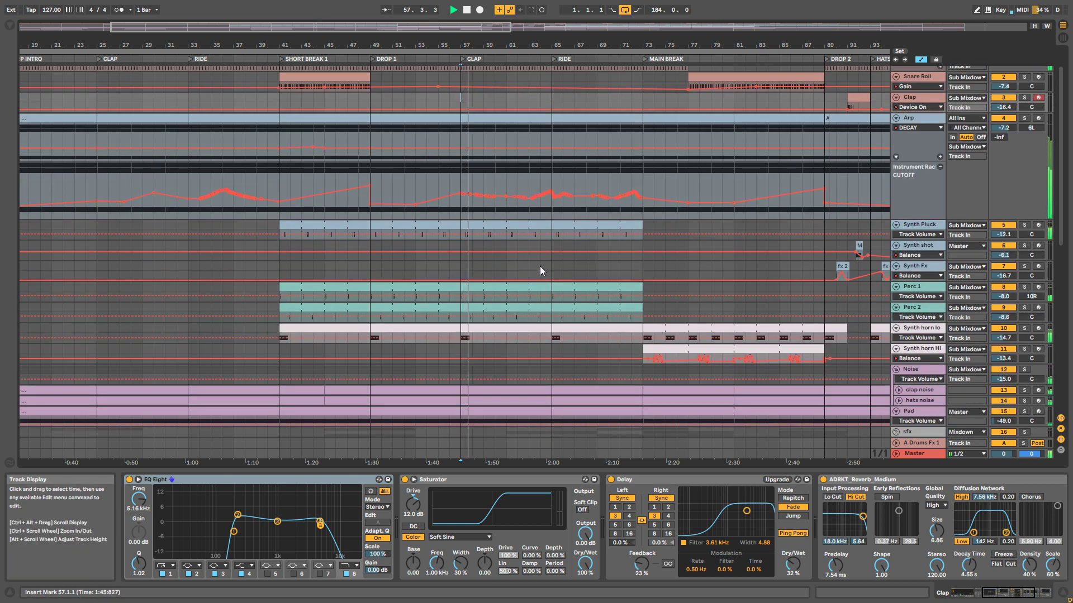
{"action": "scroll", "coordinate": [539, 265], "scroll_direction": "up", "scroll_amount": 2}
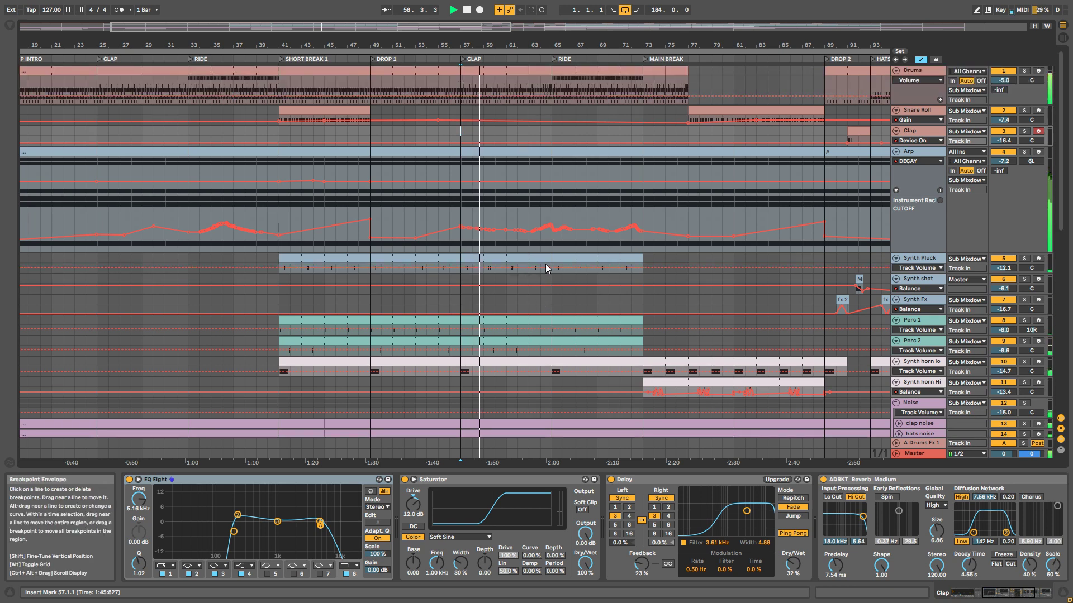
- Play the transition from bar 63 into the Ride section
{"action": "left_click", "coordinate": [528, 214]}
{"action": "key", "text": "space"}
{"action": "key", "text": "space"}
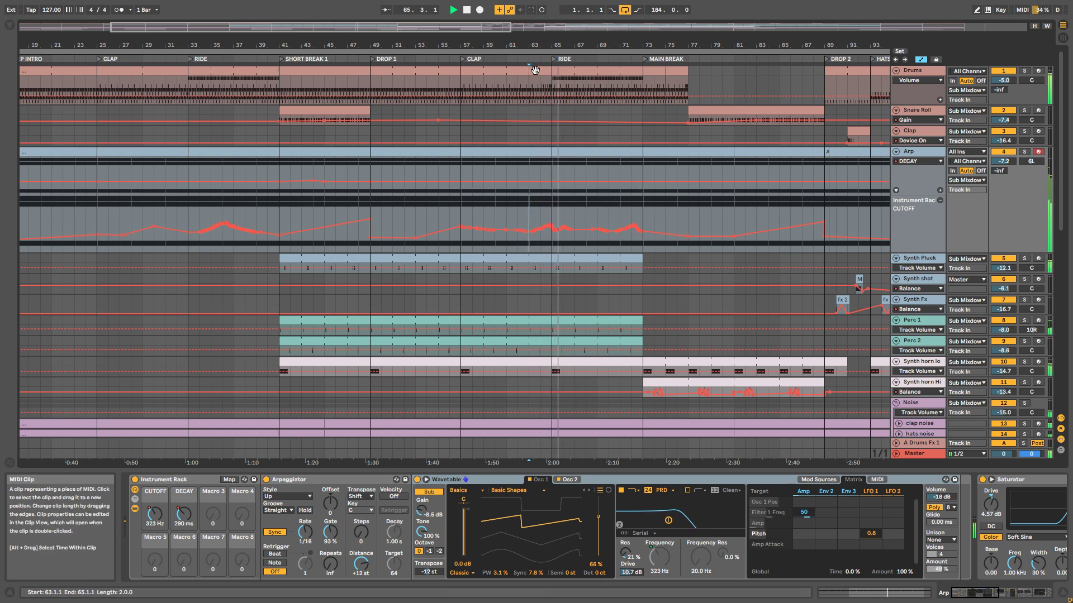
{"action": "key", "text": "space"}
- Compare the notes of the Drums clips starting at bars 57 and 63, and play the clap fill from bar 63
{"action": "double_click", "coordinate": [535, 70]}
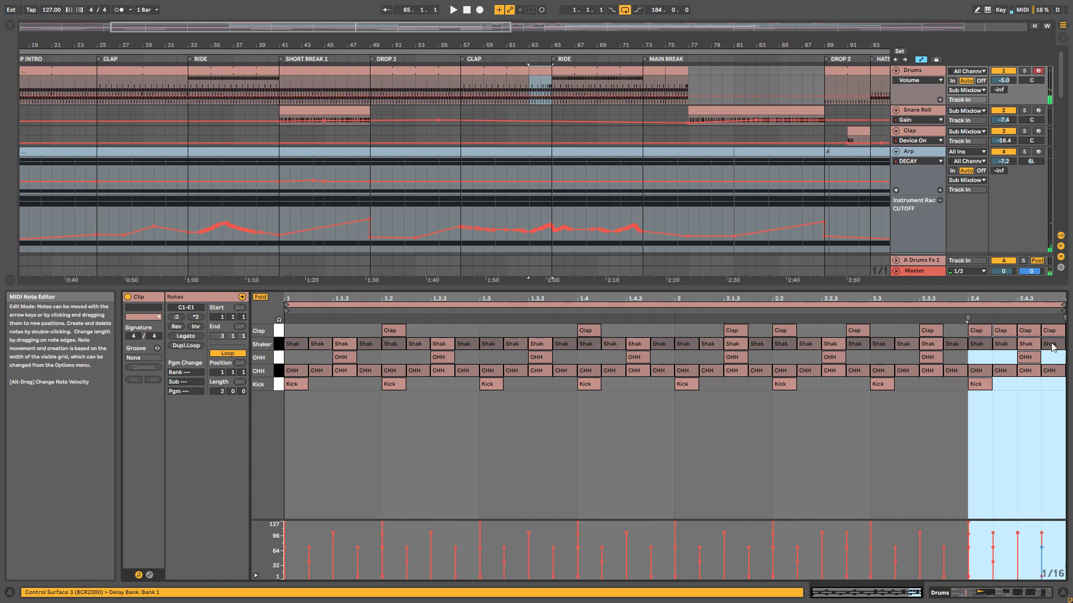
{"action": "double_click", "coordinate": [515, 71]}
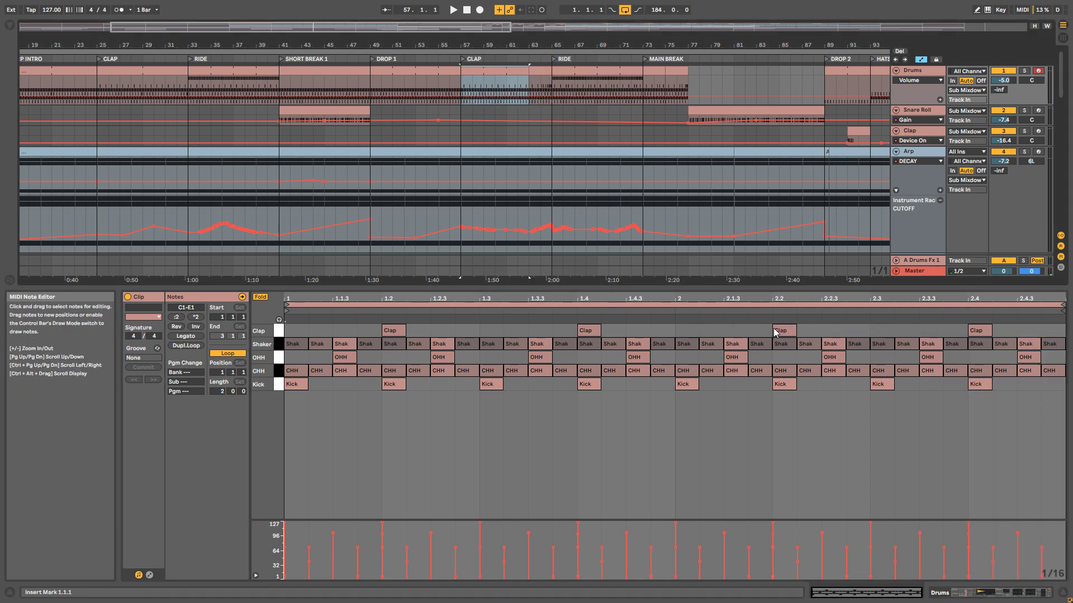
{"action": "left_click", "coordinate": [547, 78]}
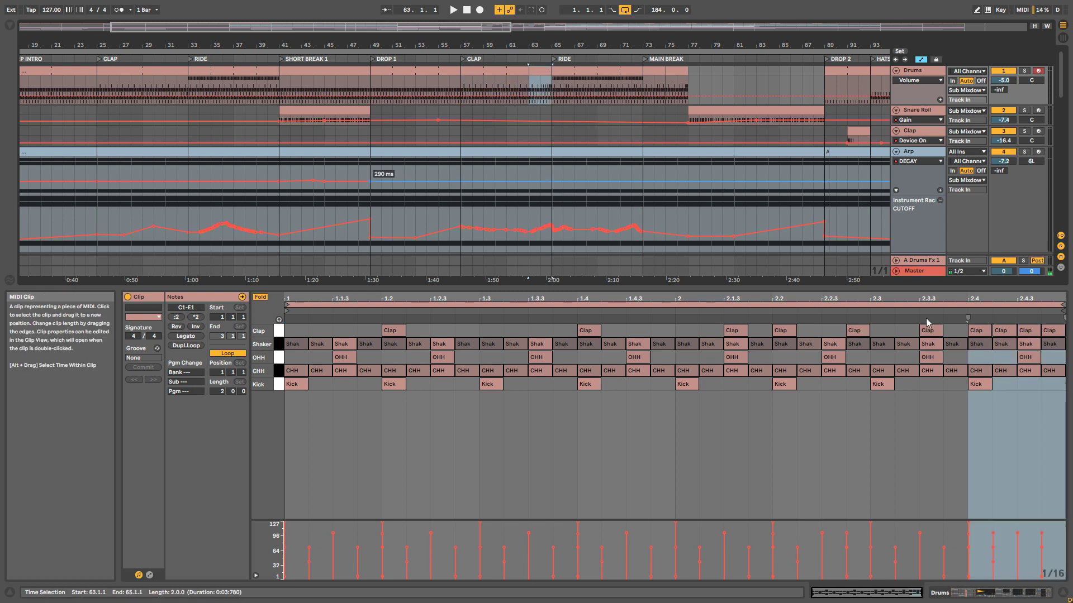
{"action": "key", "text": "space"}
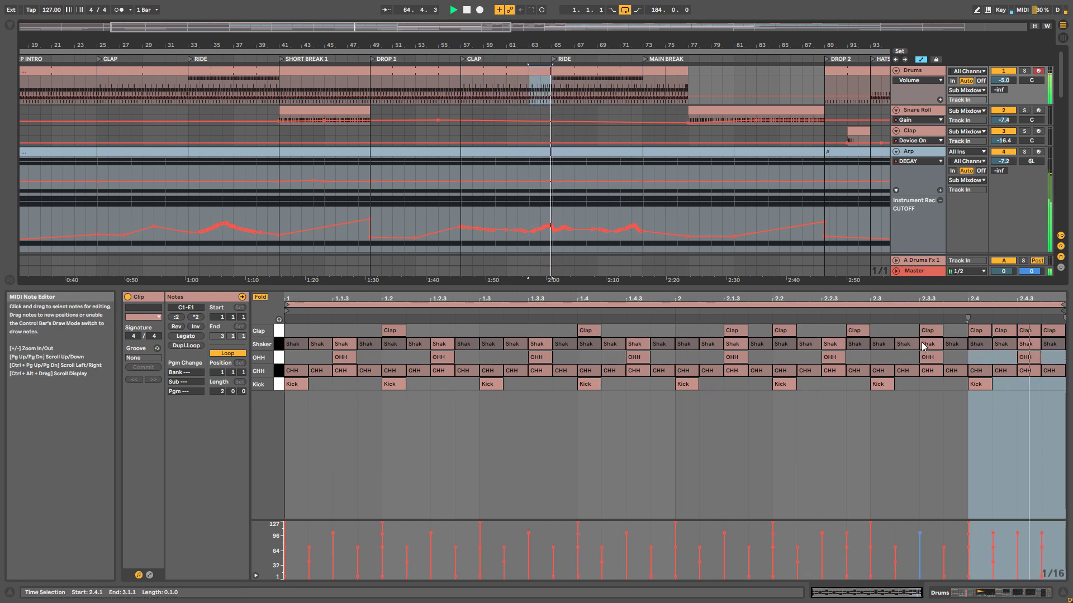
- Stop playback and examine which tracks play in the second Ride section, starting with the Drums clip at bar 65
{"action": "key", "text": "space"}
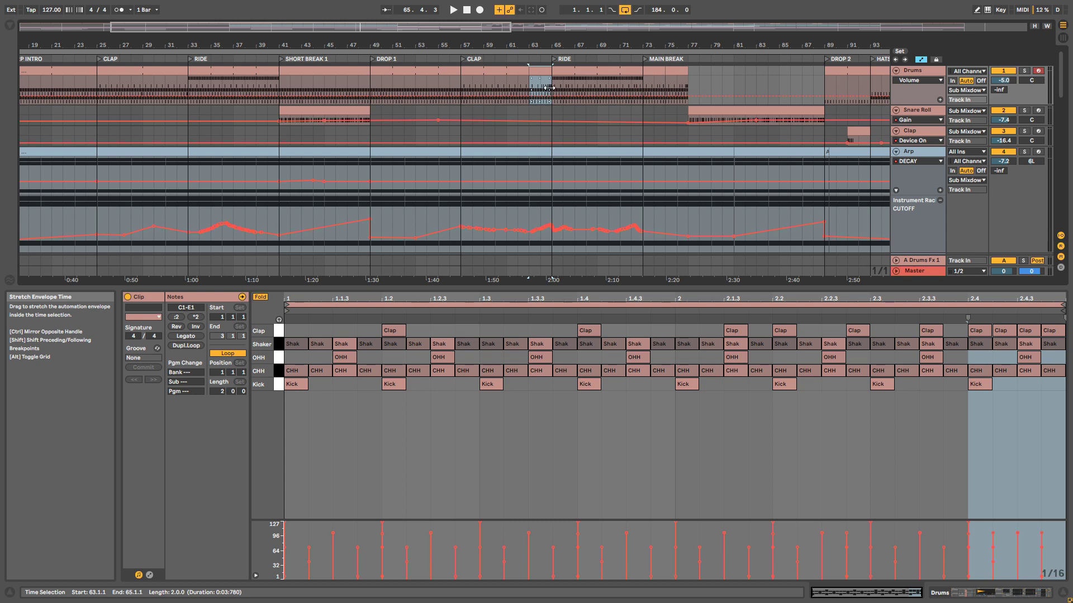
{"action": "left_click", "coordinate": [561, 68]}
{"action": "scroll", "coordinate": [574, 133], "scroll_direction": "down", "scroll_amount": 8}
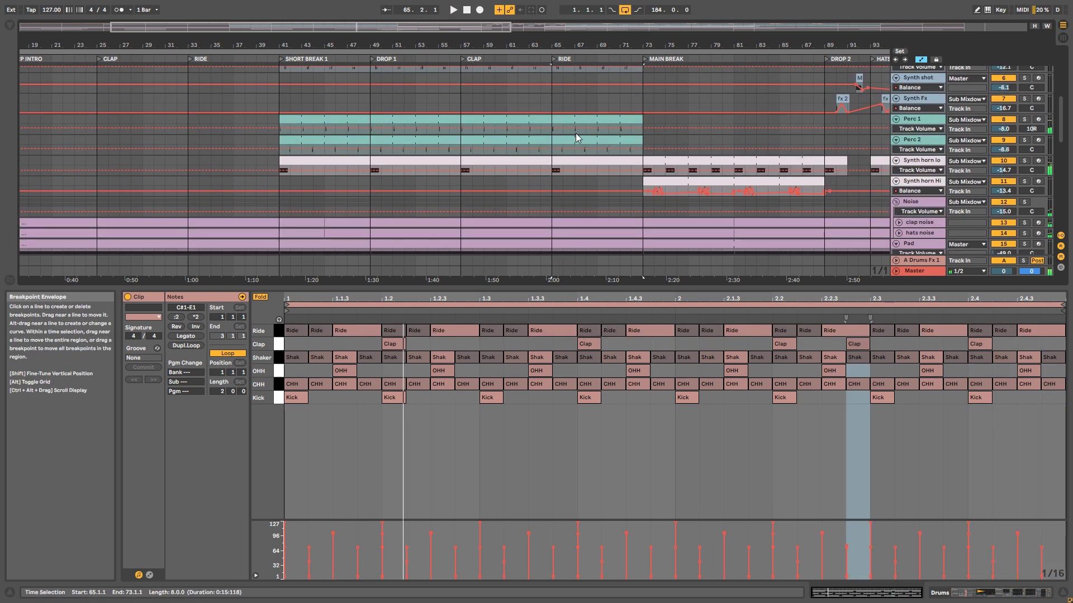
{"action": "scroll", "coordinate": [576, 137], "scroll_direction": "up", "scroll_amount": 5}
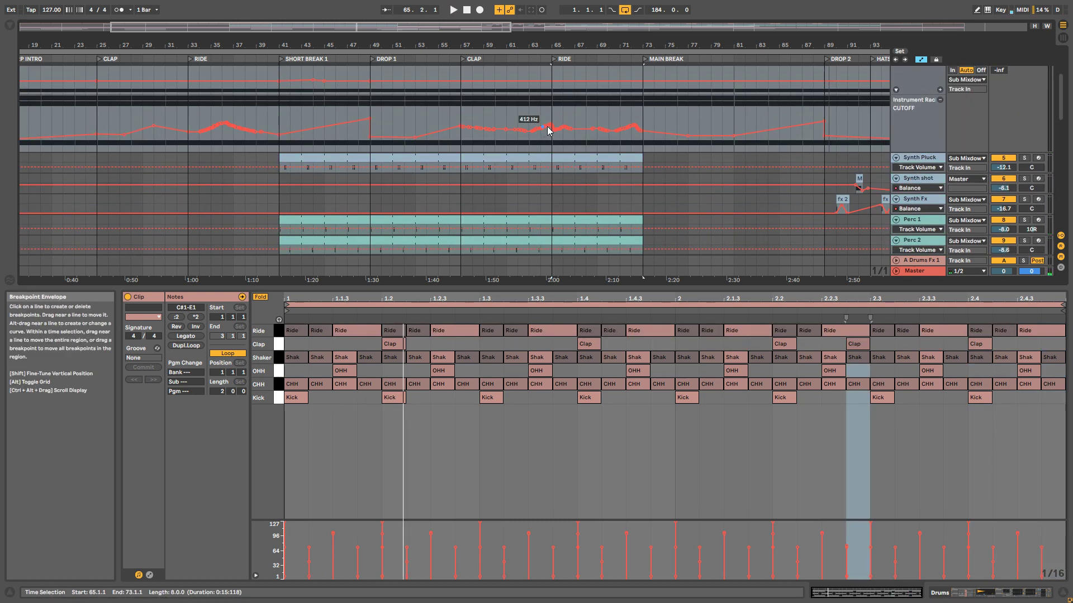
{"action": "scroll", "coordinate": [571, 155], "scroll_direction": "down", "scroll_amount": 6}
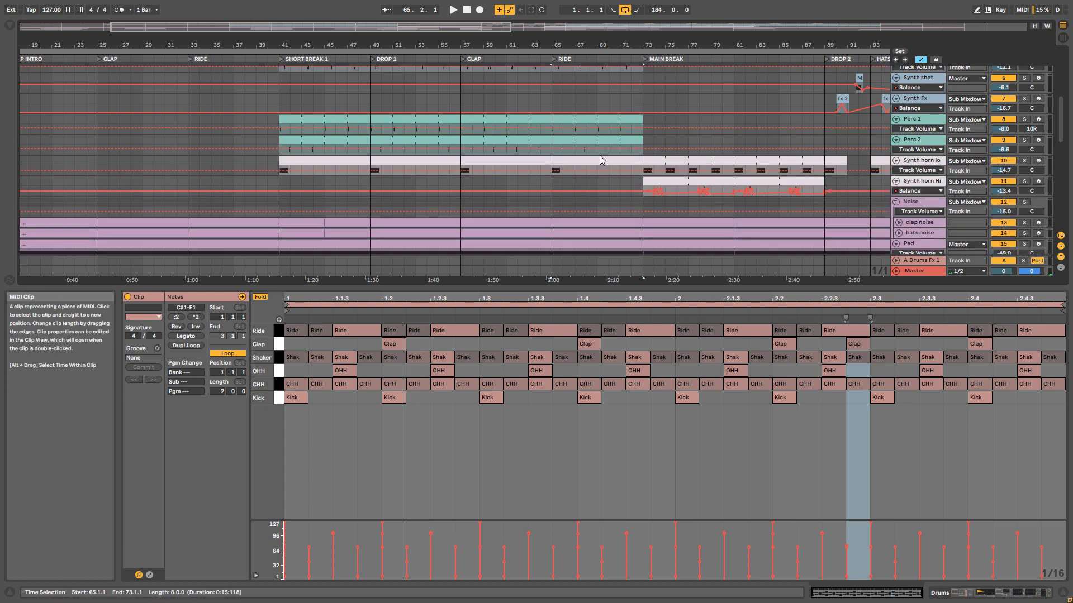
{"action": "scroll", "coordinate": [604, 158], "scroll_direction": "down", "scroll_amount": 3}
- Play the soloed Ride sfx riser clip from bar 61, and turn its solo off going into the Ride section
{"action": "left_click", "coordinate": [531, 170]}
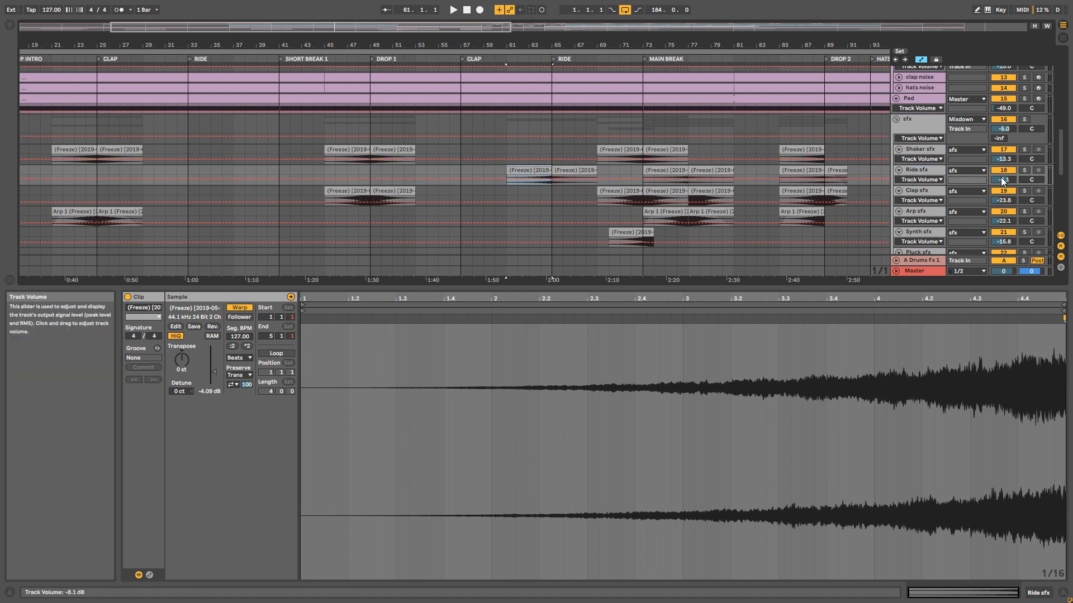
{"action": "key", "text": "space"}
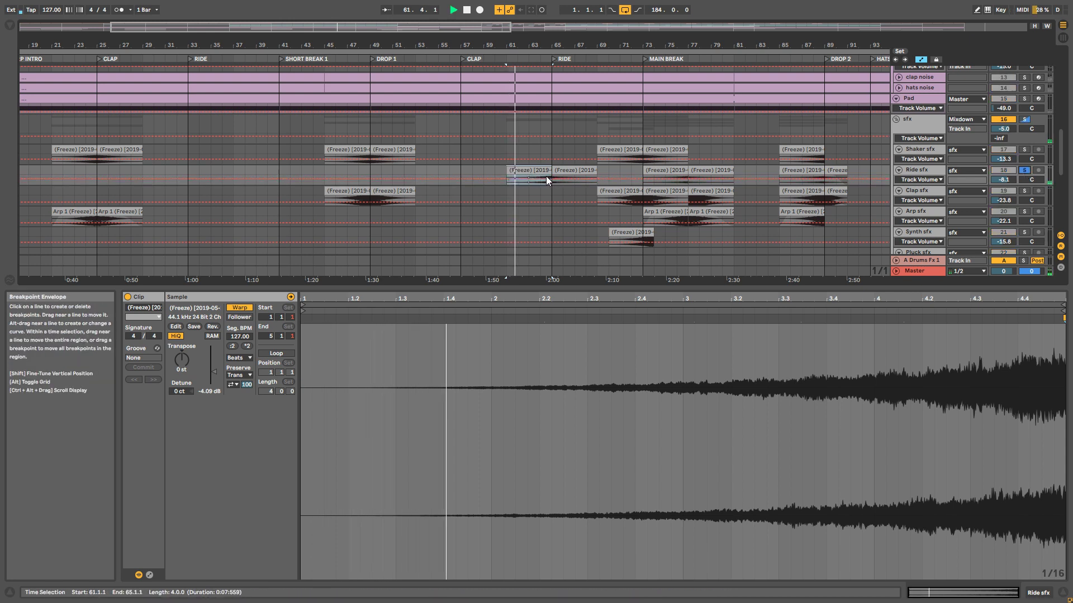
{"action": "left_click", "coordinate": [530, 193]}
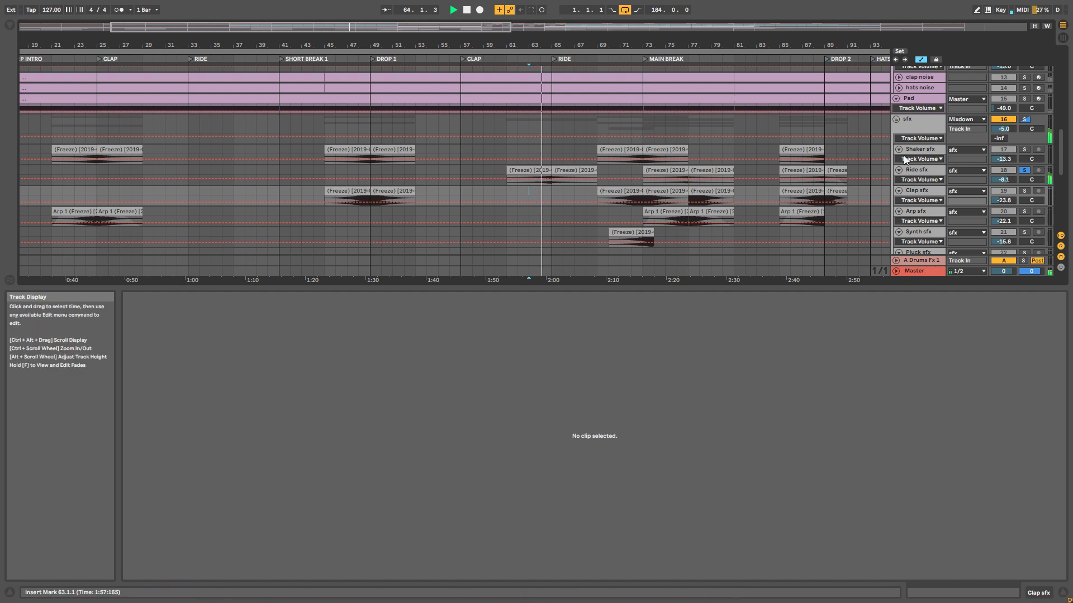
{"action": "left_click", "coordinate": [1025, 171]}
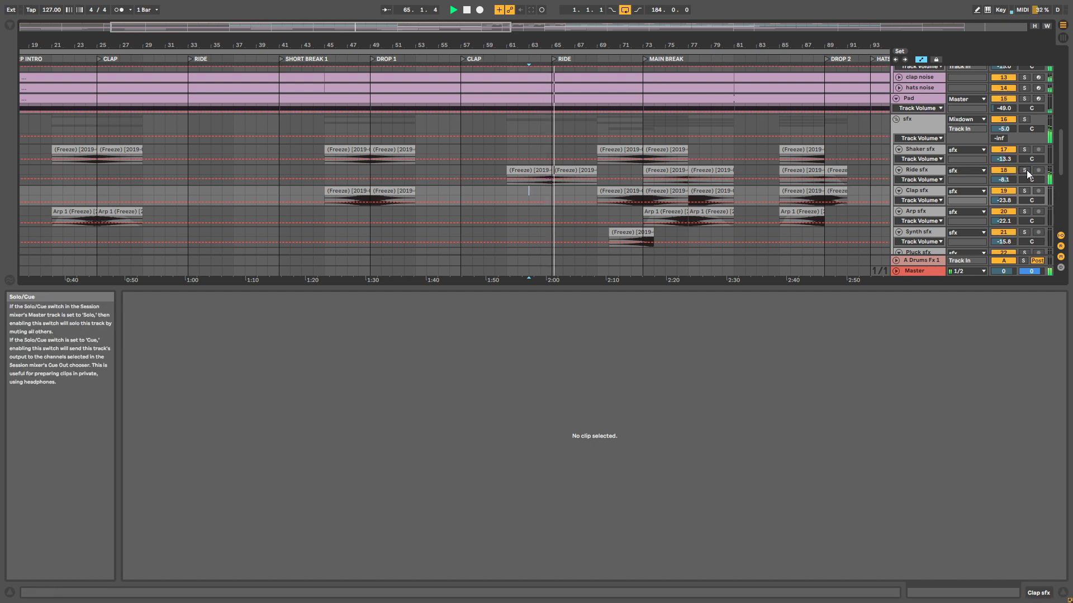
{"action": "key", "text": "space"}
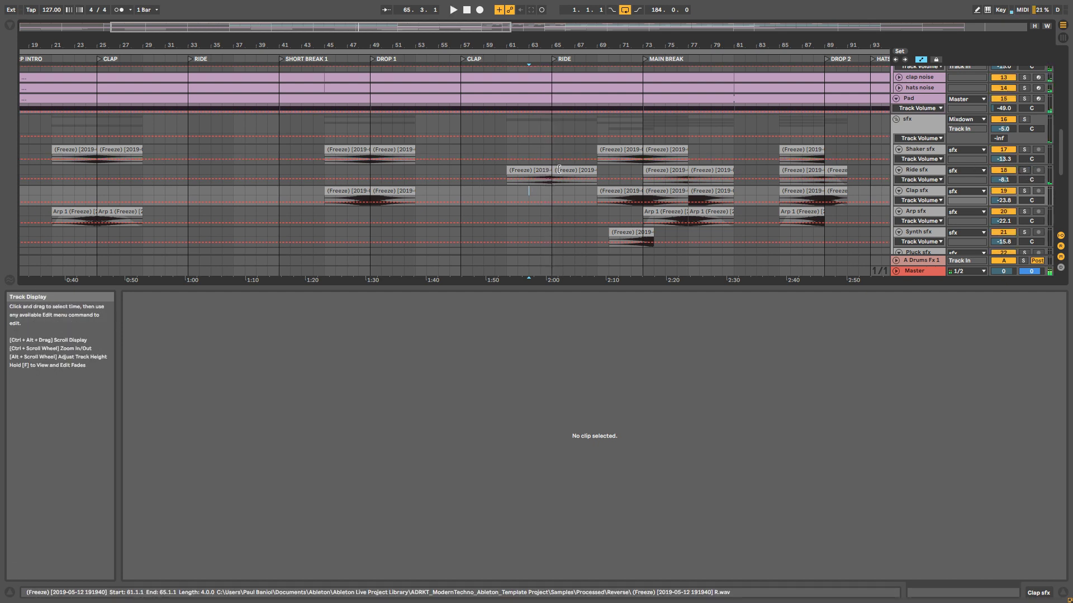
- Enlarge the arrangement area by shrinking the clip detail area so that more tracks fit in view
{"action": "scroll", "coordinate": [568, 170], "scroll_direction": "up", "scroll_amount": 10}
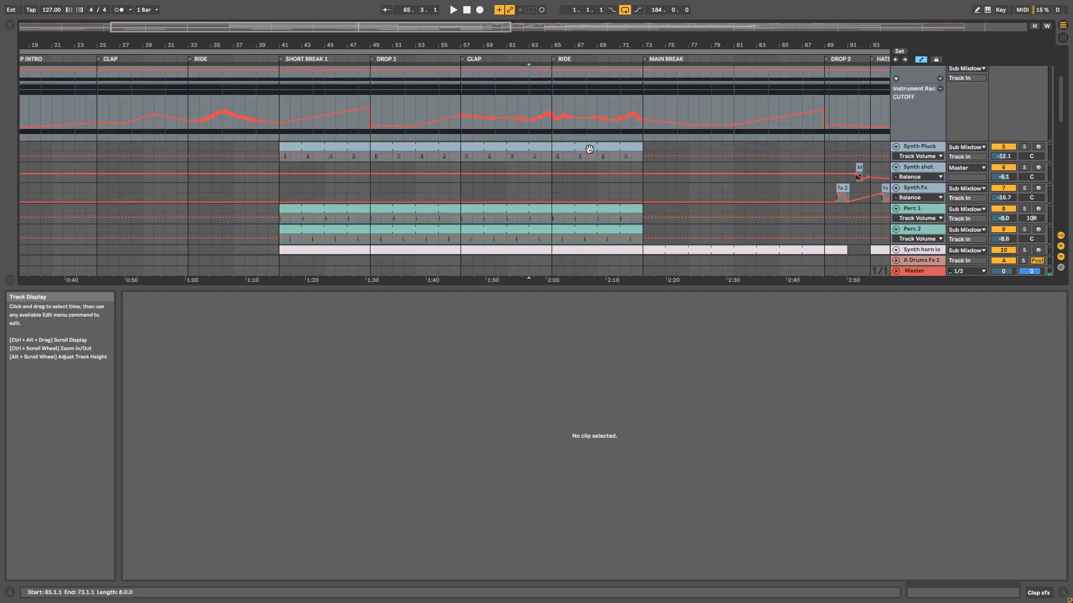
{"action": "left_click_drag", "start_coordinate": [720, 287], "coordinate": [713, 427]}
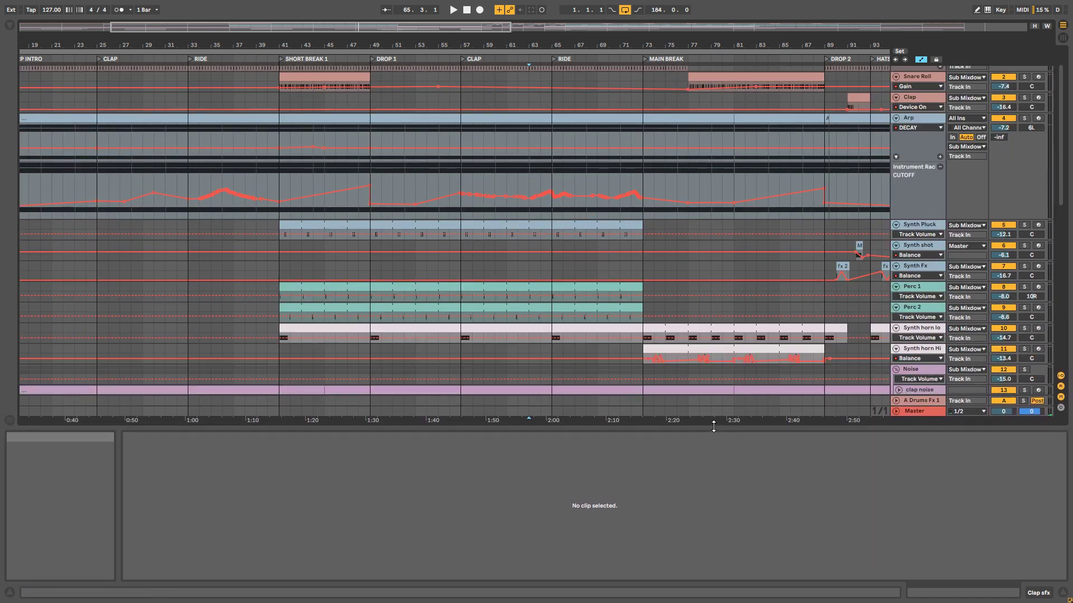
{"action": "scroll", "coordinate": [589, 203], "scroll_direction": "up", "scroll_amount": 2}
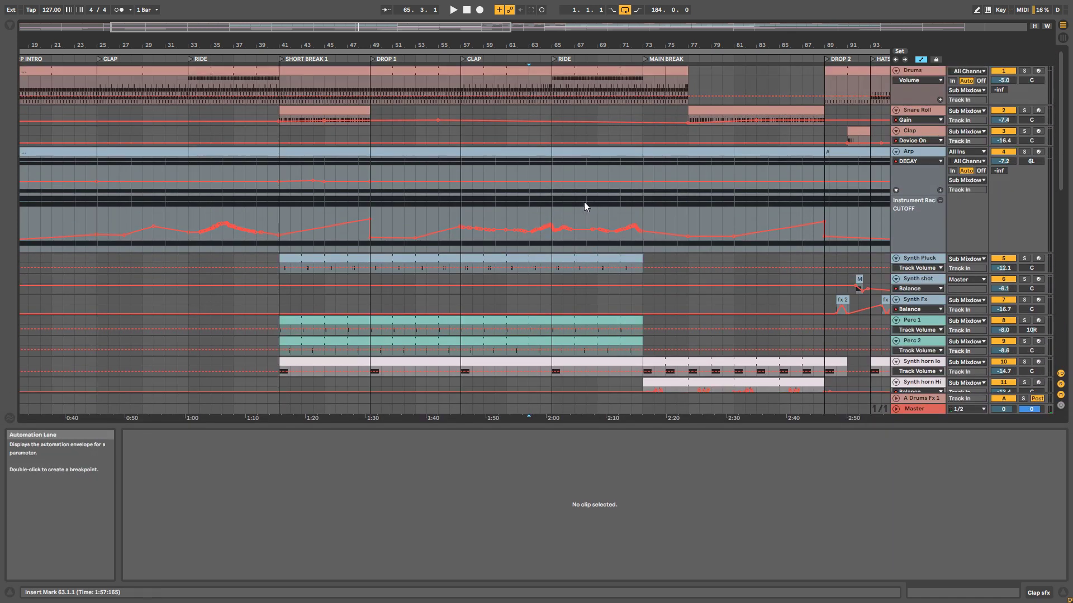
{"action": "scroll", "coordinate": [467, 209], "scroll_direction": "down", "scroll_amount": 2}
{"action": "scroll", "coordinate": [491, 207], "scroll_direction": "up", "scroll_amount": 2}
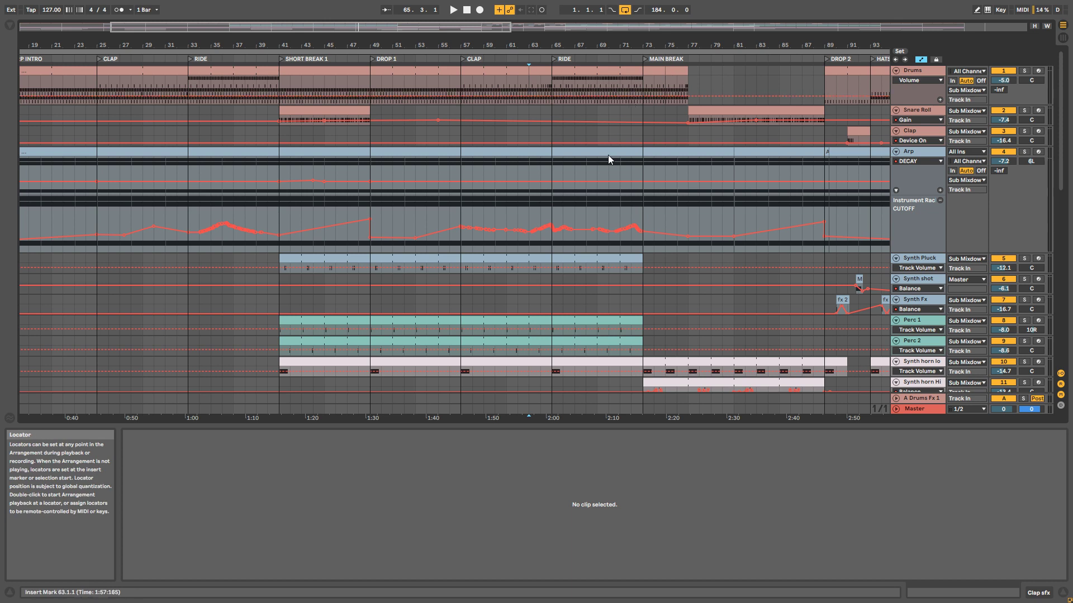
- Play the Ride section from bar 66 and examine its arp automation, synth, percussion and sfx tracks
{"action": "left_click", "coordinate": [568, 133]}
{"action": "key", "text": "space"}
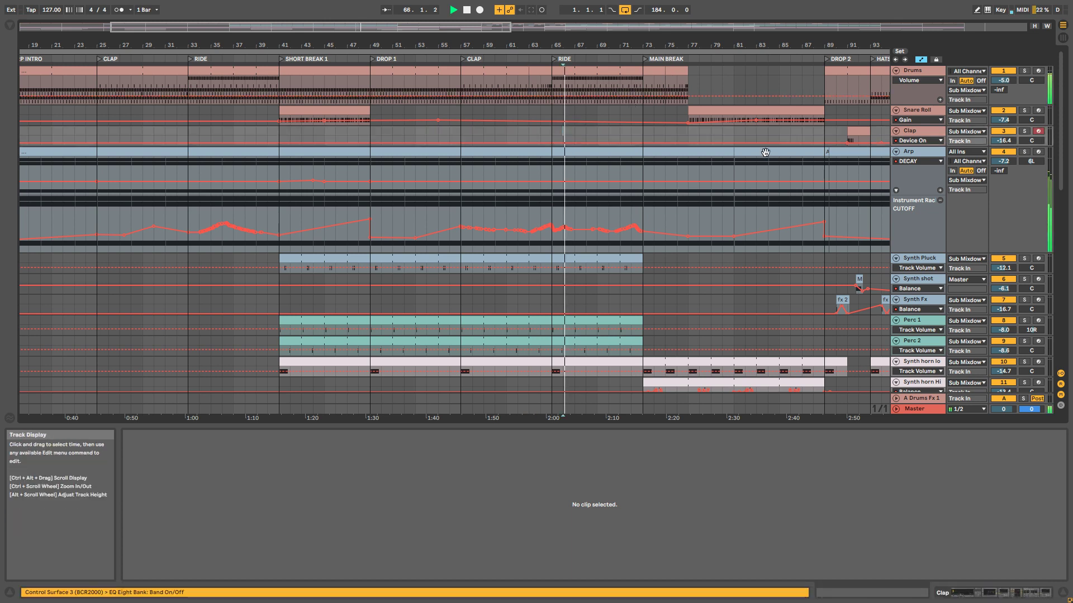
{"action": "key", "text": "space"}
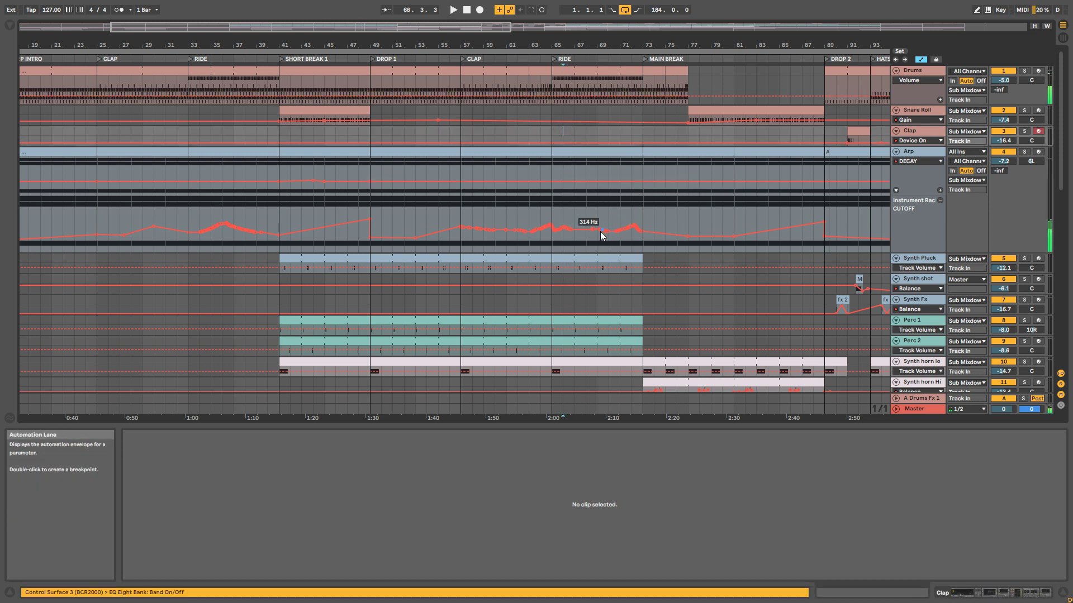
{"action": "scroll", "coordinate": [670, 215], "scroll_direction": "down", "scroll_amount": 4}
{"action": "scroll", "coordinate": [623, 256], "scroll_direction": "down", "scroll_amount": 4}
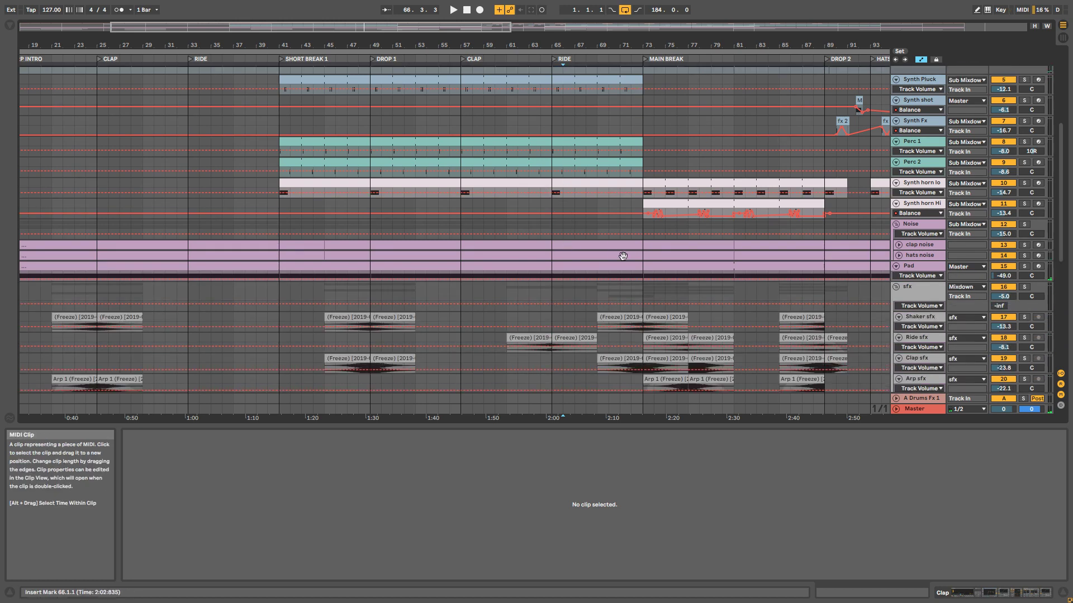
{"action": "scroll", "coordinate": [623, 256], "scroll_direction": "up", "scroll_amount": 5}
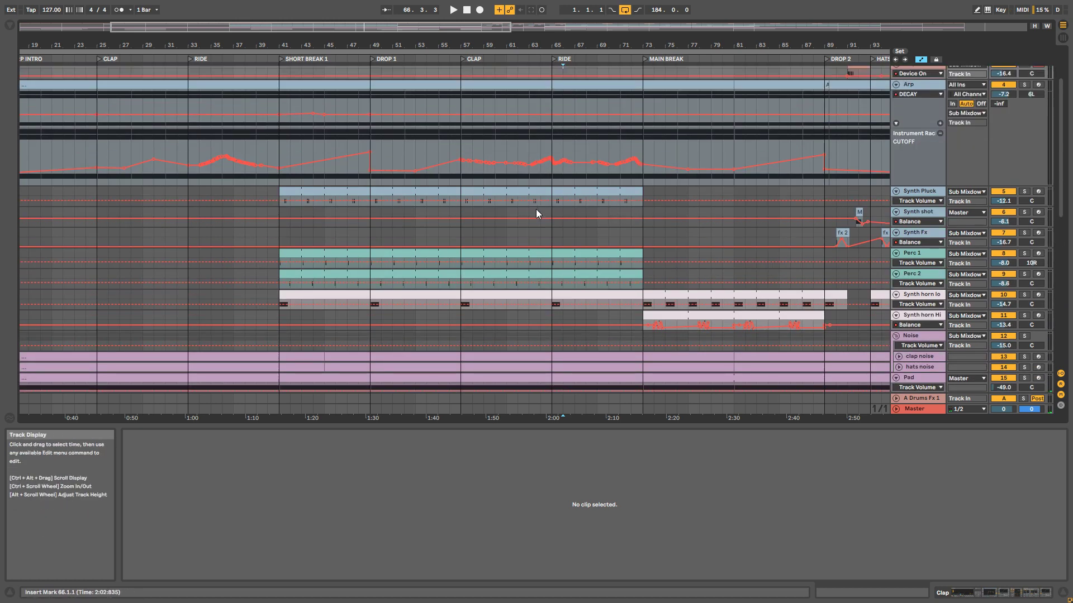
{"action": "scroll", "coordinate": [638, 147], "scroll_direction": "up", "scroll_amount": 3}
- Play the transition from bar 71 into the Main Break
{"action": "left_click", "coordinate": [622, 105]}
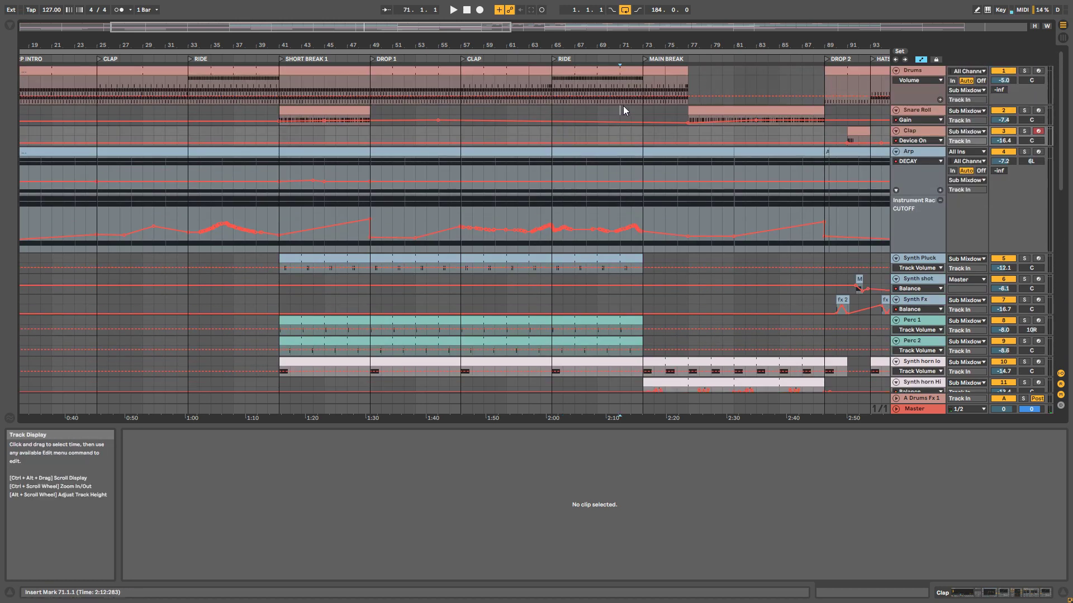
{"action": "key", "text": "space"}
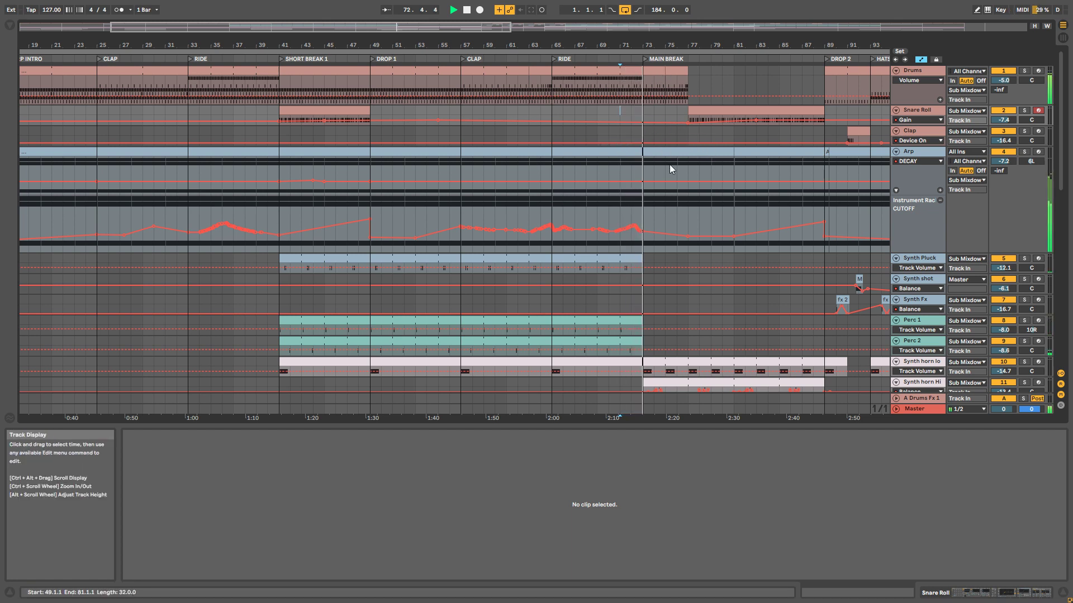
{"action": "scroll", "coordinate": [678, 132], "scroll_direction": "down", "scroll_amount": 2}
{"action": "scroll", "coordinate": [687, 135], "scroll_direction": "up", "scroll_amount": 2}
{"action": "key", "text": "space"}
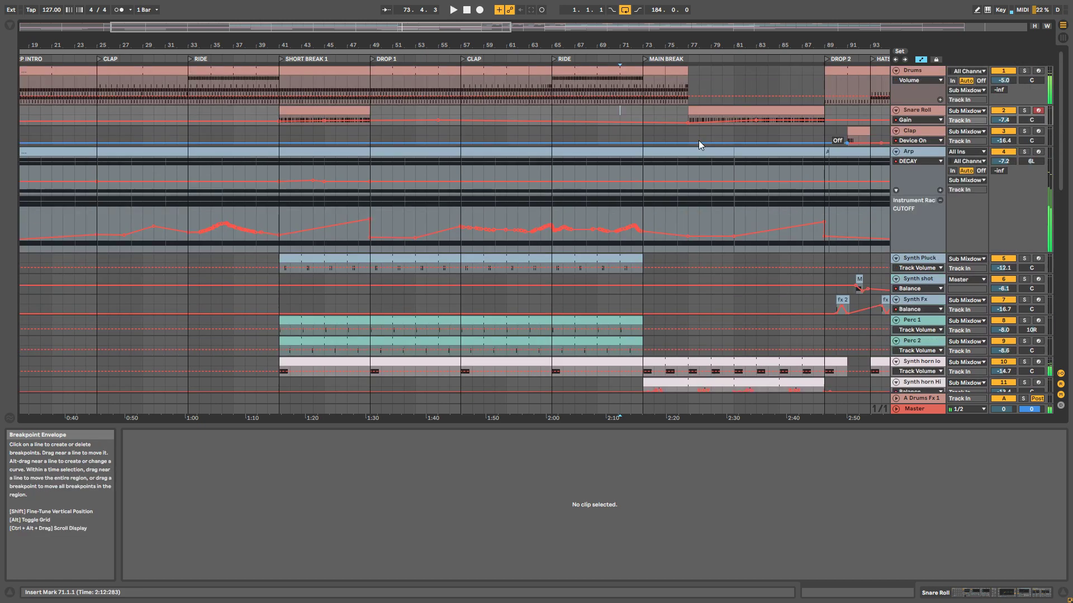
- Select the Drums clip at bar 73 and examine which tracks continue or drop out in the Main Break
{"action": "left_click_drag", "start_coordinate": [447, 26], "coordinate": [469, 27]}
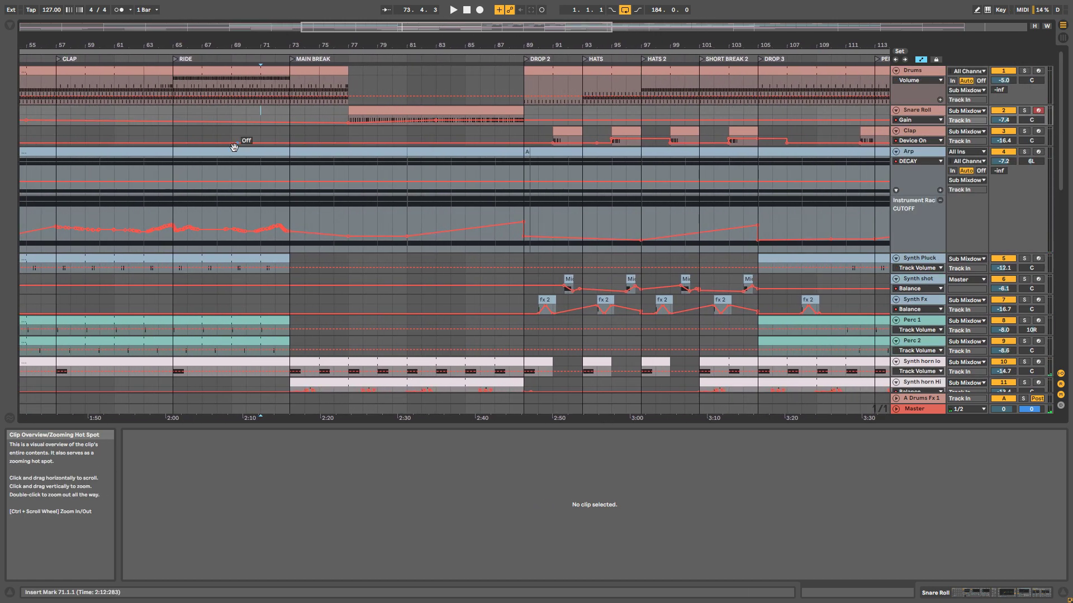
{"action": "left_click", "coordinate": [301, 70]}
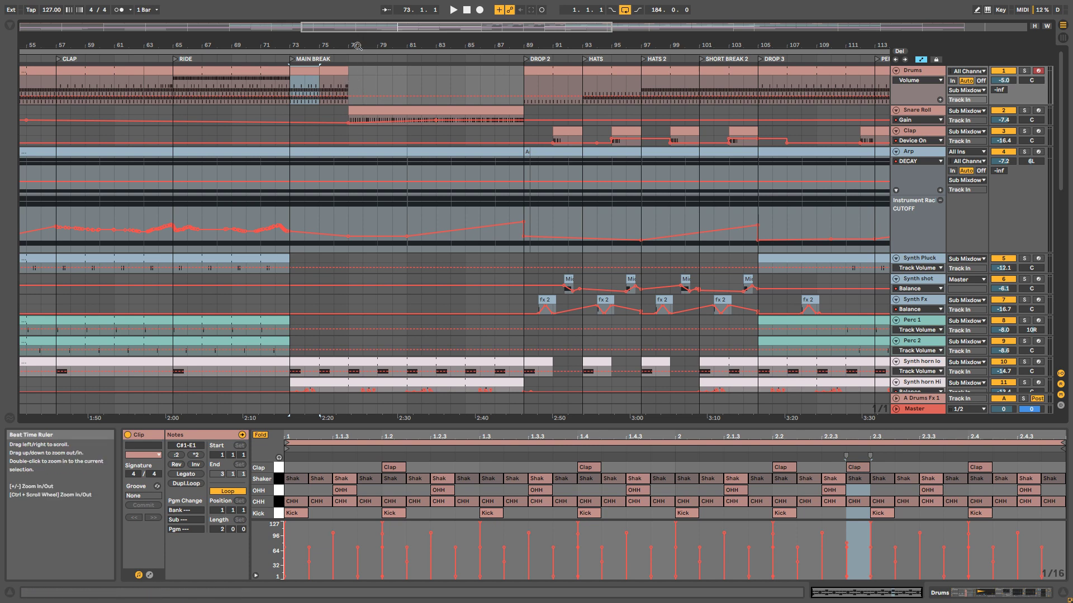
{"action": "scroll", "coordinate": [334, 190], "scroll_direction": "down", "scroll_amount": 3}
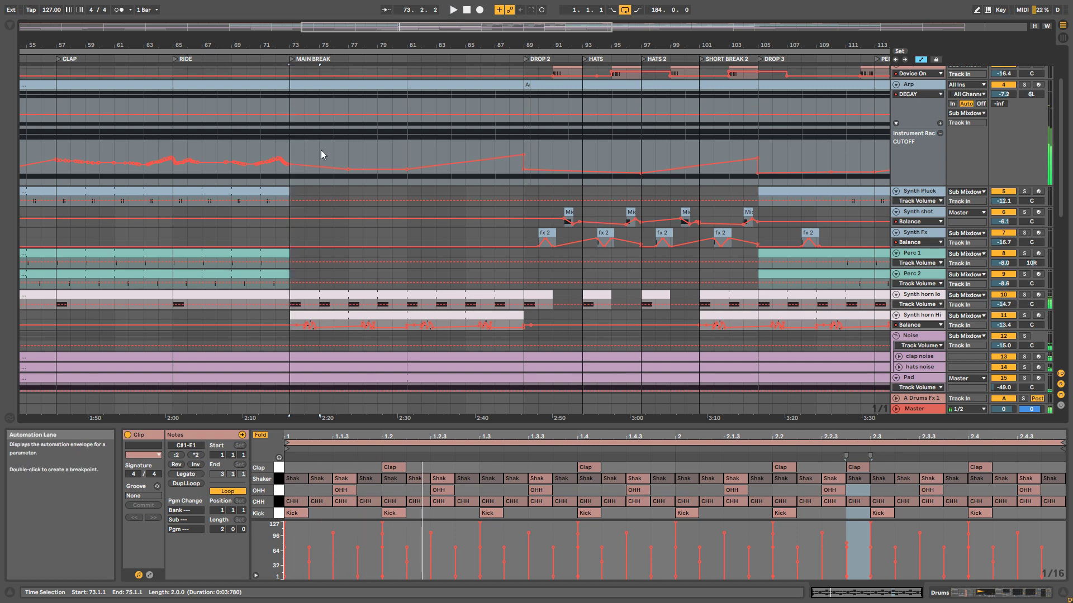
{"action": "scroll", "coordinate": [321, 150], "scroll_direction": "up", "scroll_amount": 3}
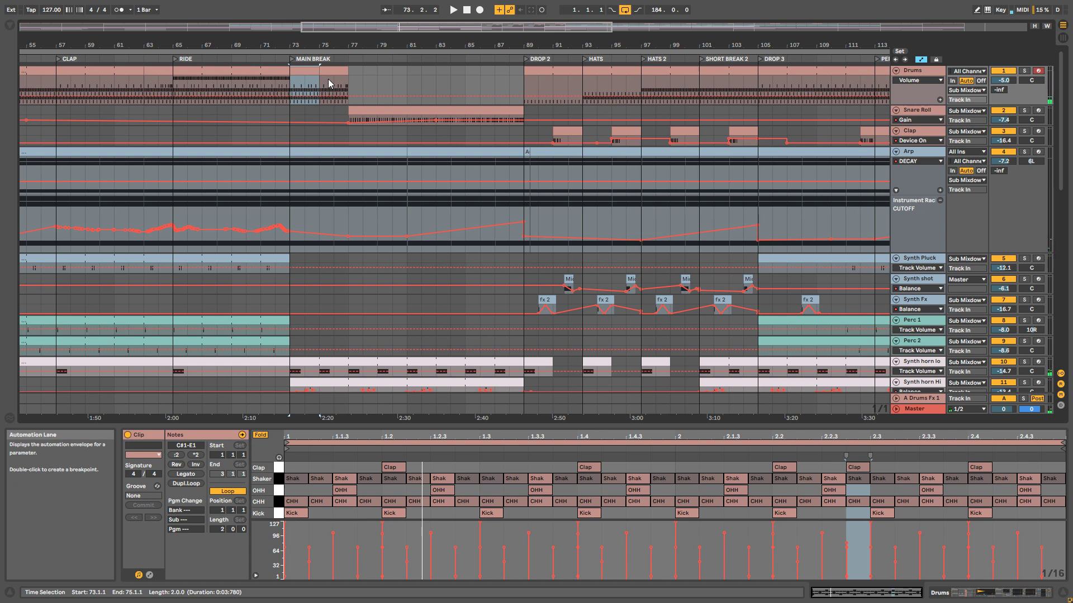
- Play the start of the Main Break twice from bar 73 while examining its horn, percussion and sfx tracks
{"action": "key", "text": "space"}
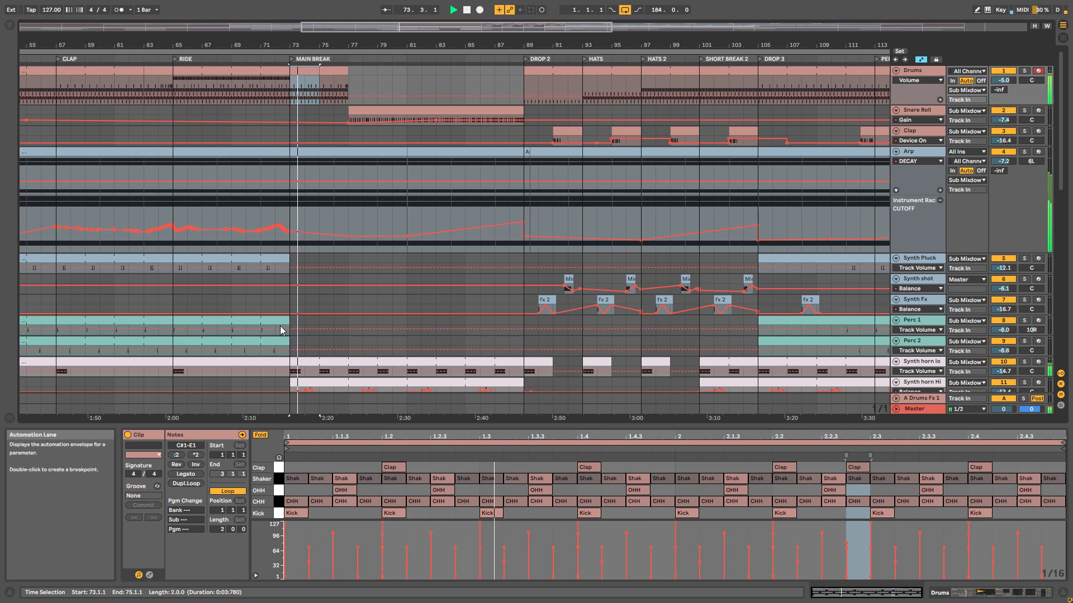
{"action": "scroll", "coordinate": [281, 321], "scroll_direction": "down", "scroll_amount": 6}
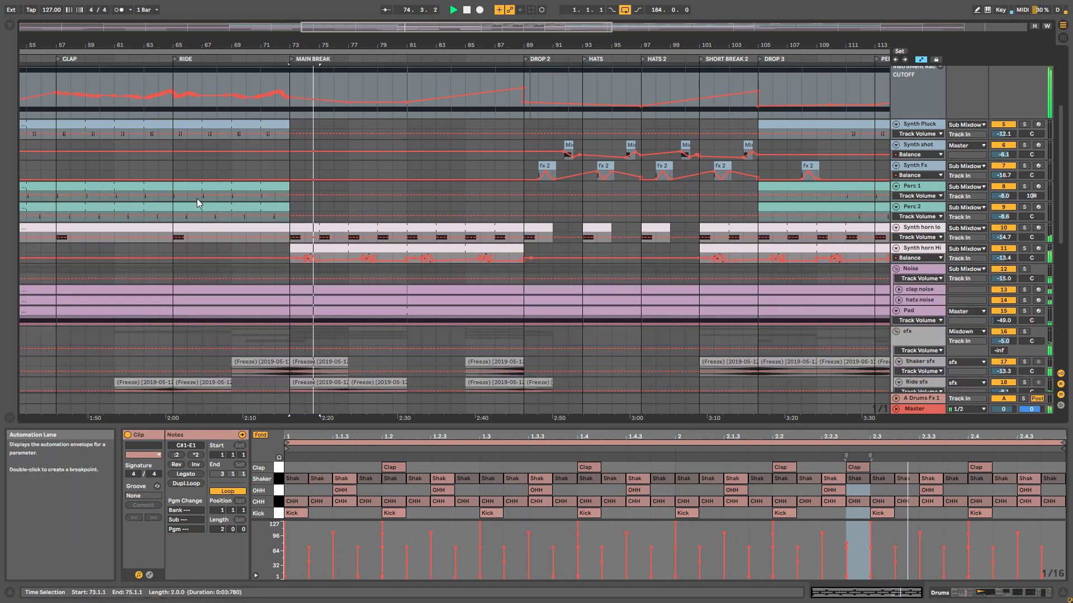
{"action": "key", "text": "space"}
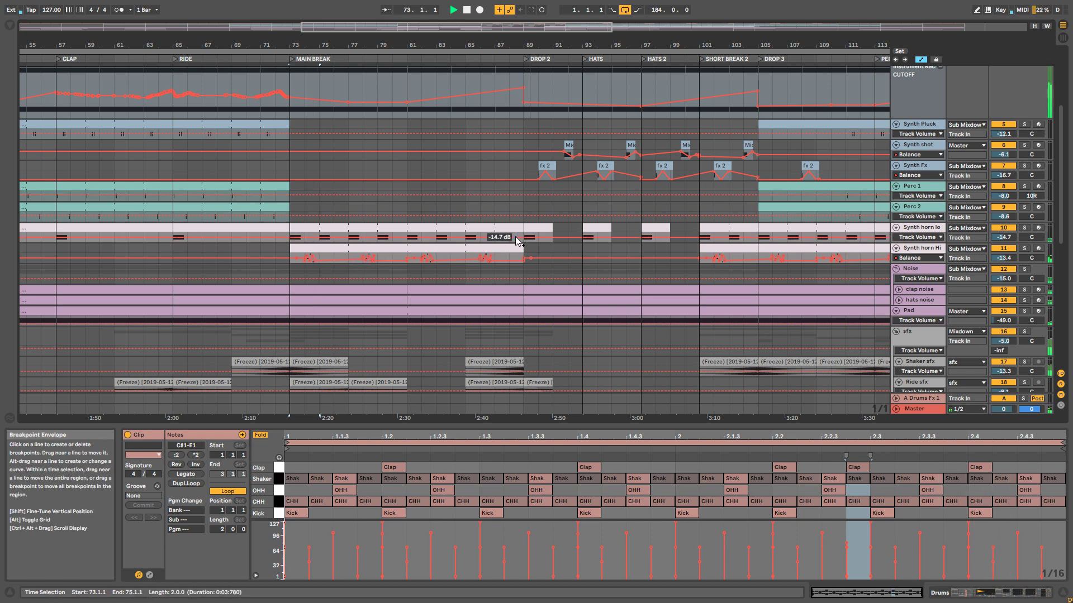
{"action": "key", "text": "space"}
{"action": "scroll", "coordinate": [447, 249], "scroll_direction": "up", "scroll_amount": 3}
{"action": "scroll", "coordinate": [446, 262], "scroll_direction": "down", "scroll_amount": 7}
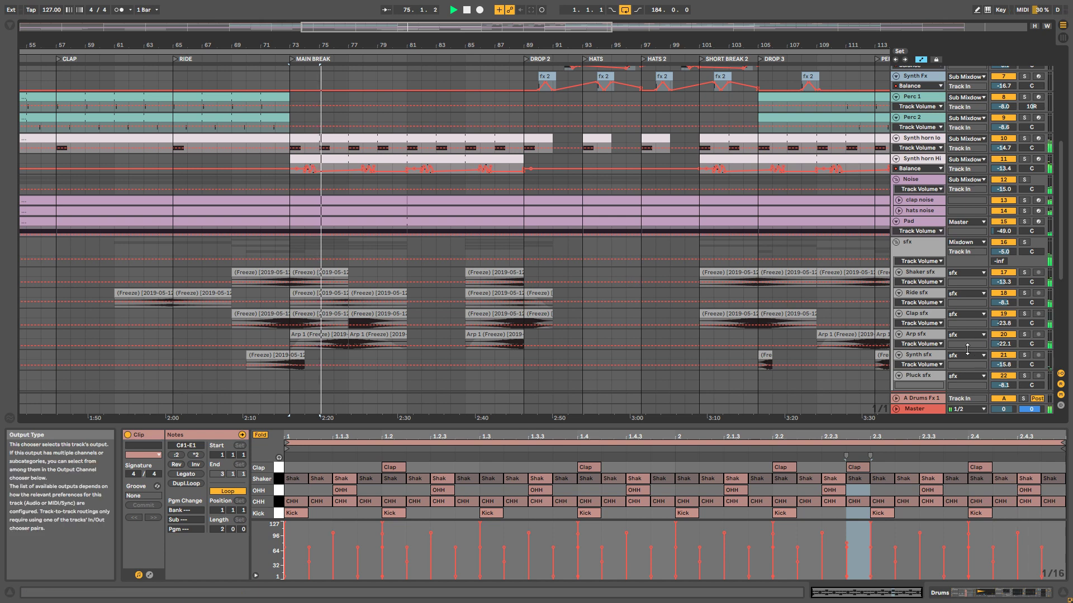
- Stop playback and examine the Synth sfx riser clip that starts at bar 70, along with the Main Break tracks
{"action": "left_click", "coordinate": [929, 355]}
{"action": "key", "text": "space"}
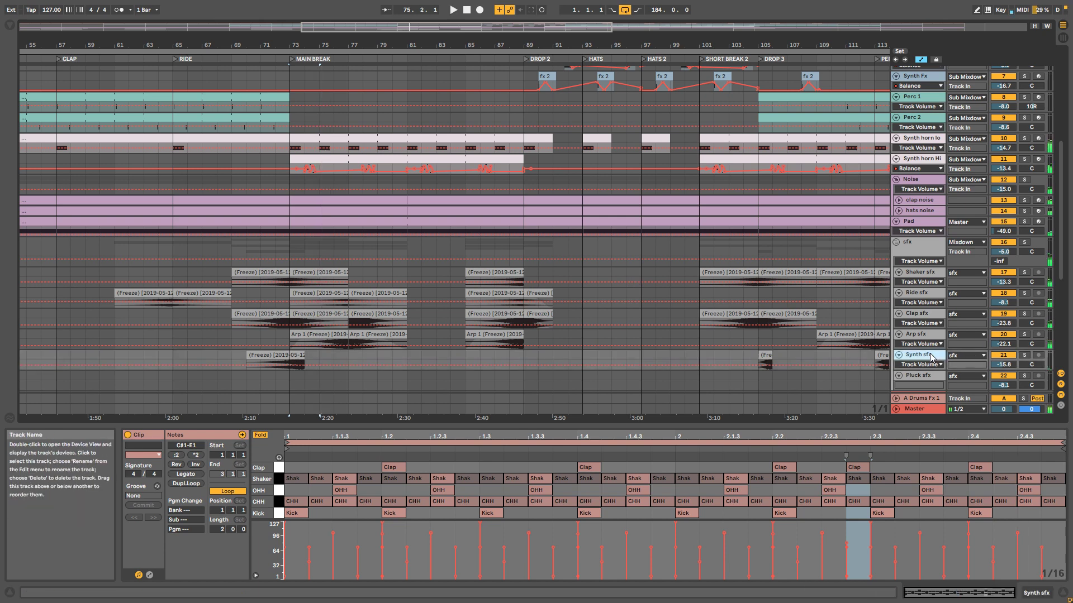
{"action": "left_click", "coordinate": [297, 357]}
{"action": "scroll", "coordinate": [378, 222], "scroll_direction": "up", "scroll_amount": 4}
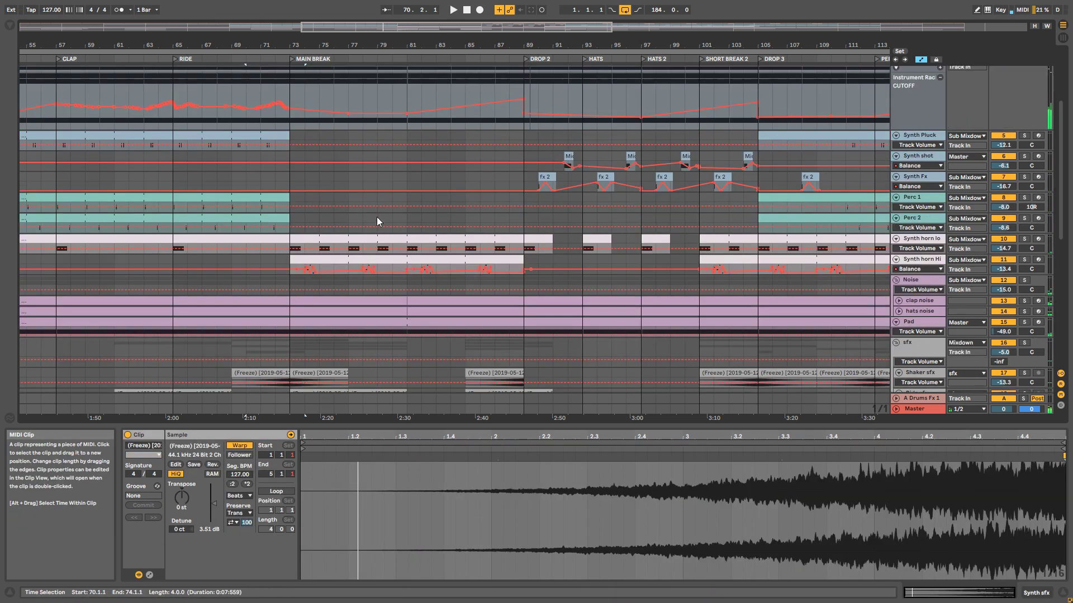
{"action": "scroll", "coordinate": [377, 221], "scroll_direction": "up", "scroll_amount": 3}
{"action": "scroll", "coordinate": [364, 116], "scroll_direction": "up", "scroll_amount": 2}
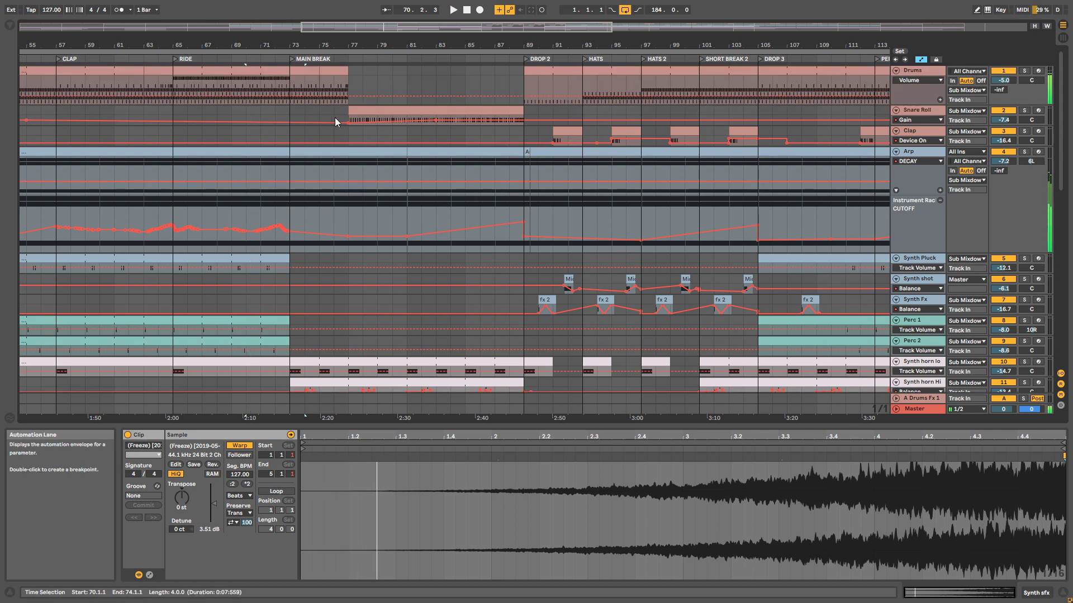
- Play the Main Break from bar 75 into the snare roll, and show the notes of the Snare Roll clip at bar 77
{"action": "left_click", "coordinate": [330, 118]}
{"action": "key", "text": "space"}
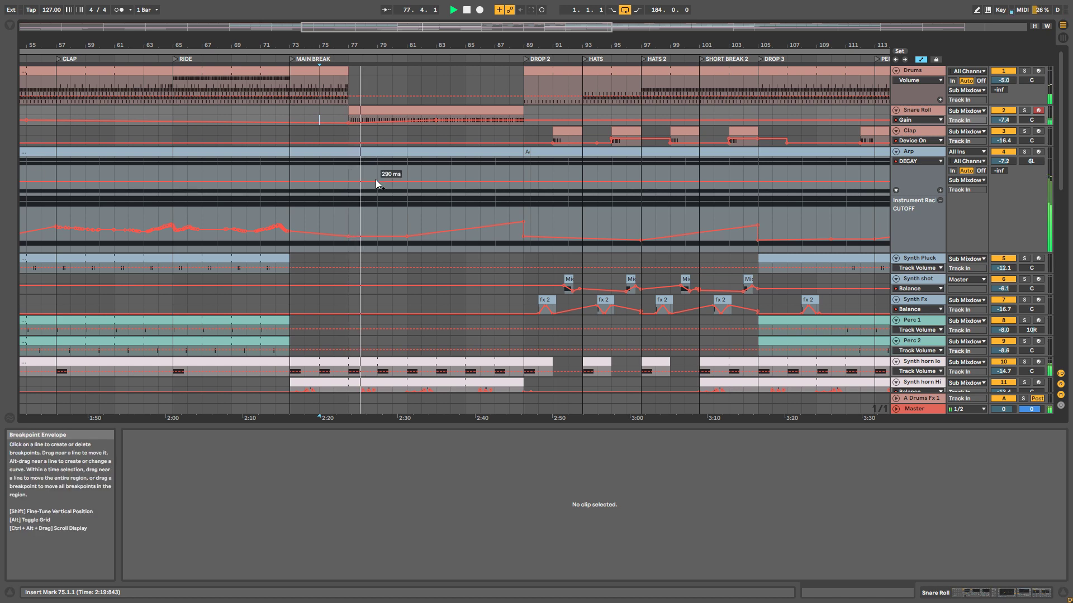
{"action": "key", "text": "space"}
{"action": "left_click", "coordinate": [368, 111]}
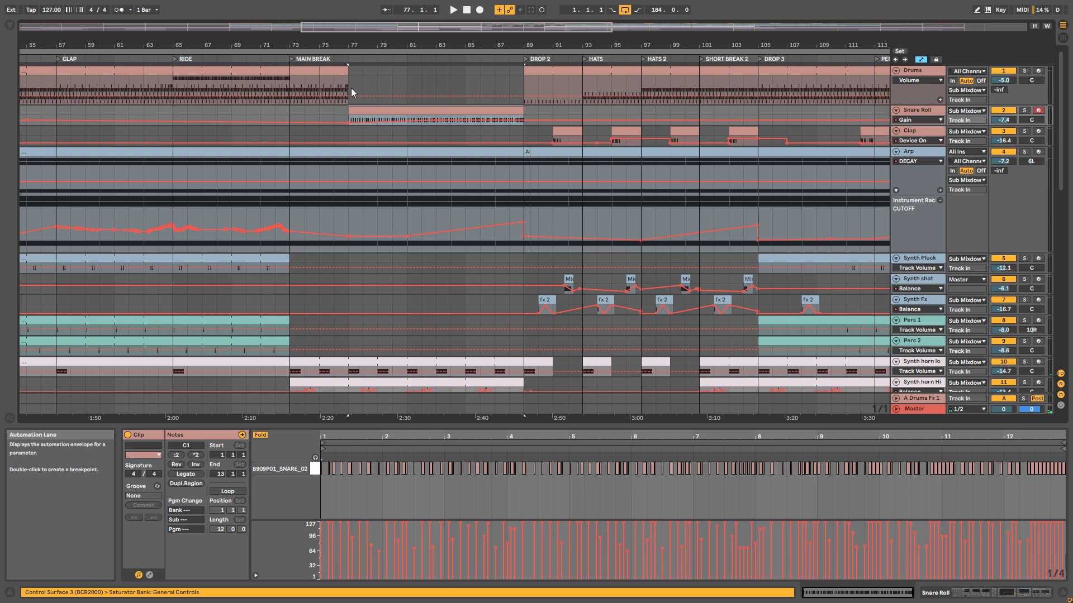
- Place the insert marker at bar 77 on the Drums track and examine the Arp's cutoff automation from there
{"action": "left_click", "coordinate": [351, 88]}
{"action": "scroll", "coordinate": [358, 82], "scroll_direction": "down", "scroll_amount": 2}
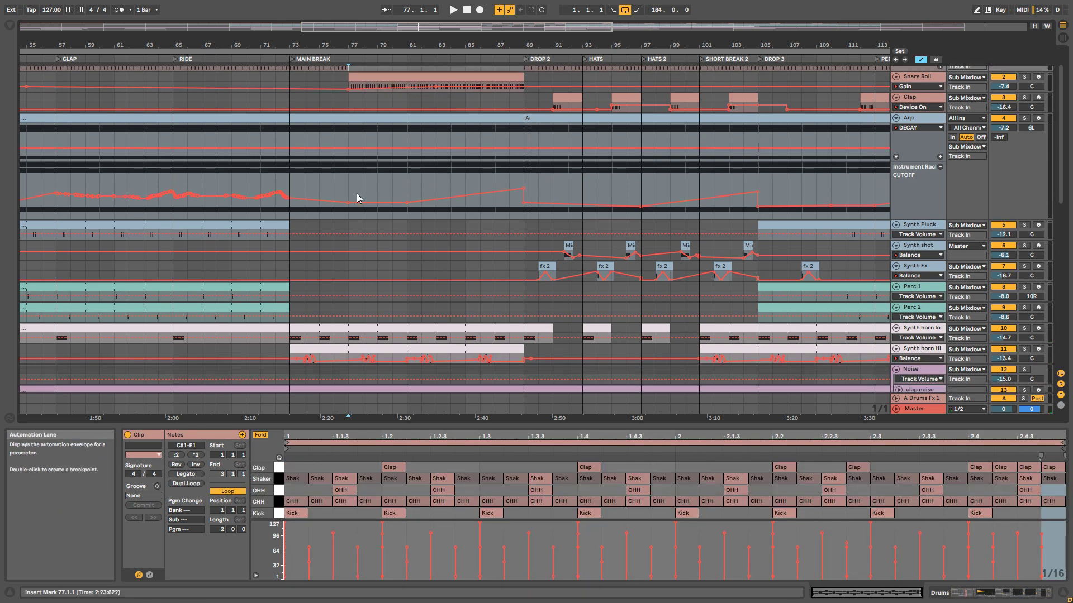
{"action": "mouse_move", "coordinate": [350, 205]}
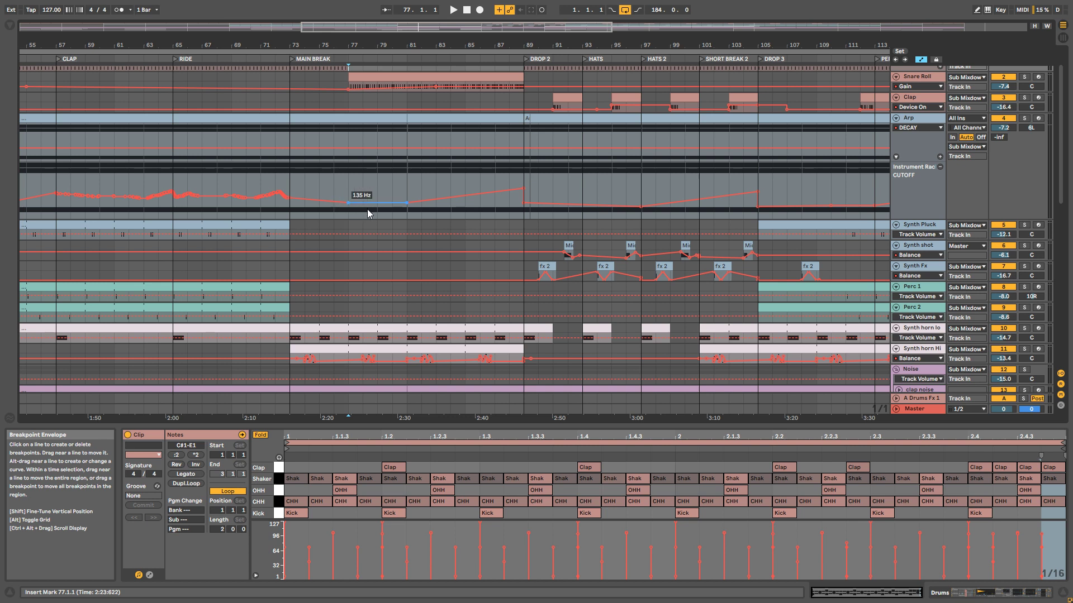
- Play the Main Break from bar 77 while examining the tracks from the Snare Roll and Arp down to the sfx group
{"action": "scroll", "coordinate": [373, 215], "scroll_direction": "down", "scroll_amount": 1}
{"action": "mouse_move", "coordinate": [367, 251]}
{"action": "key", "text": "space"}
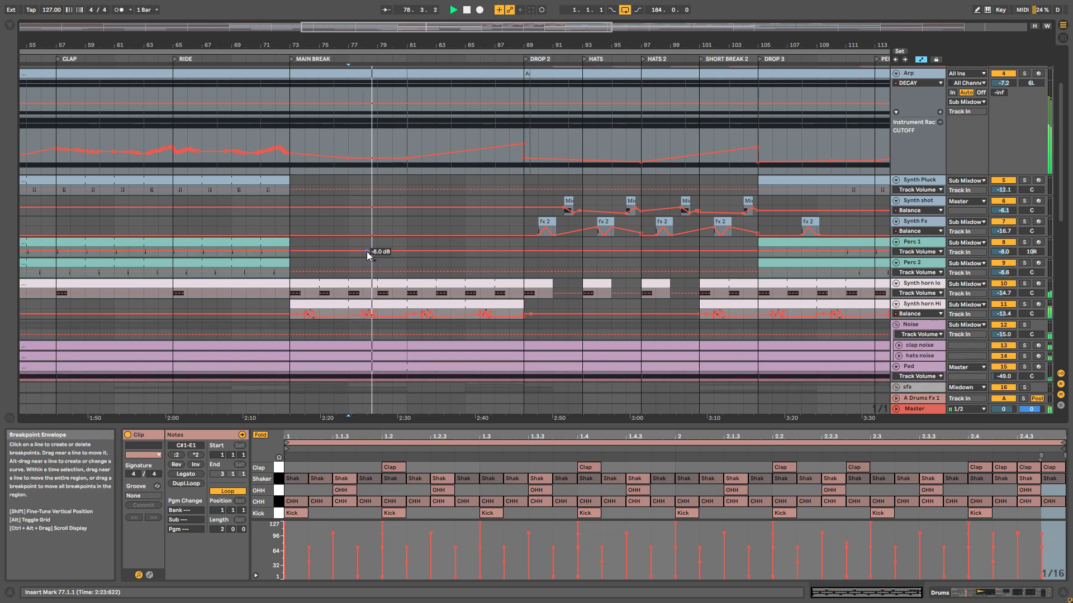
{"action": "scroll", "coordinate": [390, 230], "scroll_direction": "up", "scroll_amount": 1}
{"action": "scroll", "coordinate": [390, 230], "scroll_direction": "up", "scroll_amount": 1}
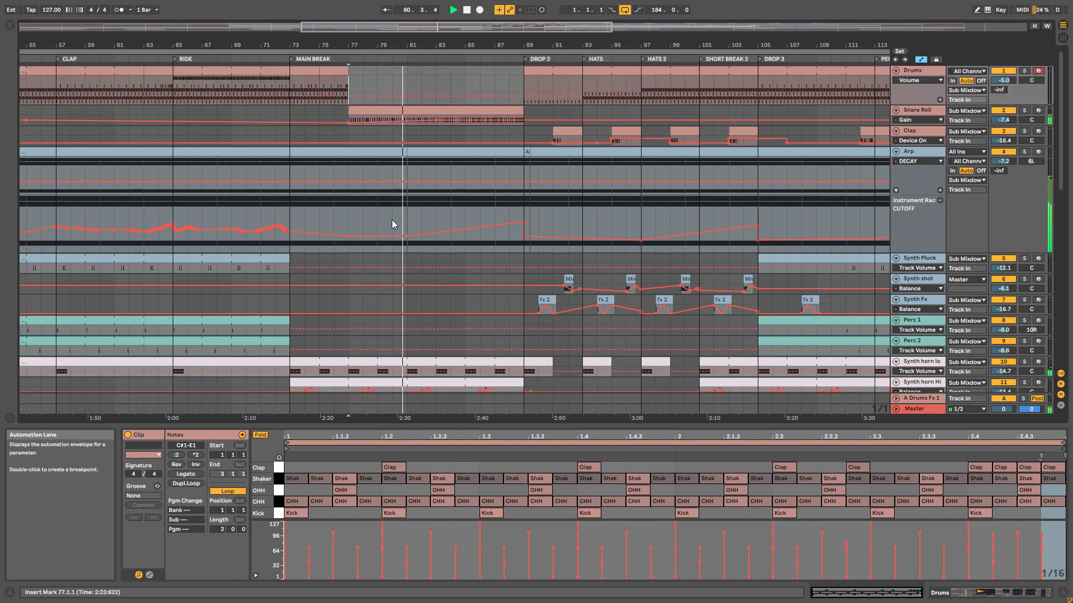
{"action": "key", "text": "space"}
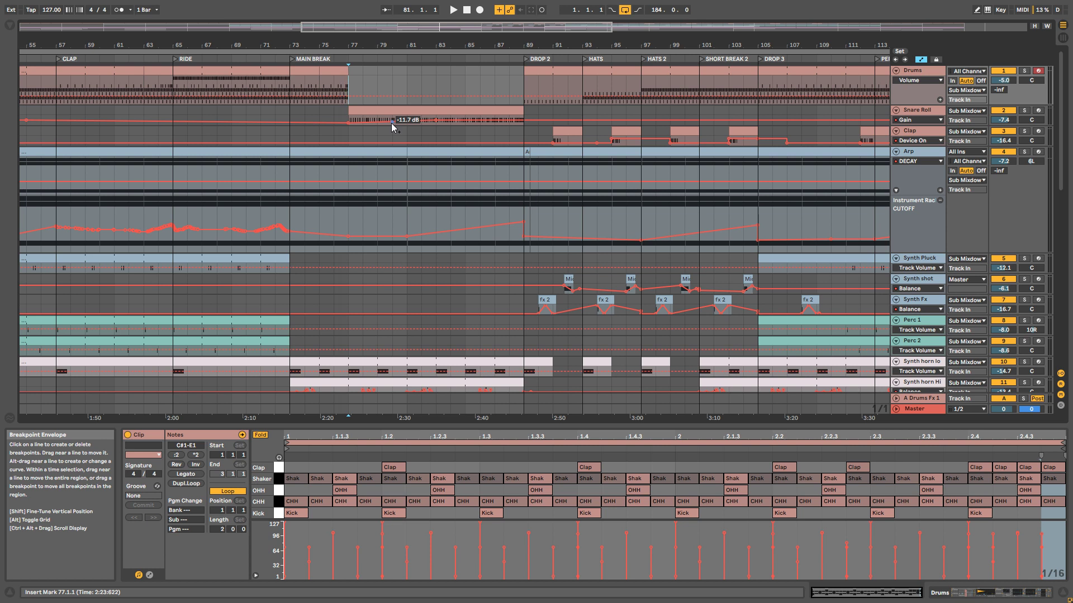
- Place the insert marker at bar 81 on the Arp track and play from there while examining its rising cutoff automation
{"action": "left_click", "coordinate": [406, 219]}
{"action": "key", "text": "space"}
{"action": "scroll", "coordinate": [486, 197], "scroll_direction": "down", "scroll_amount": 3}
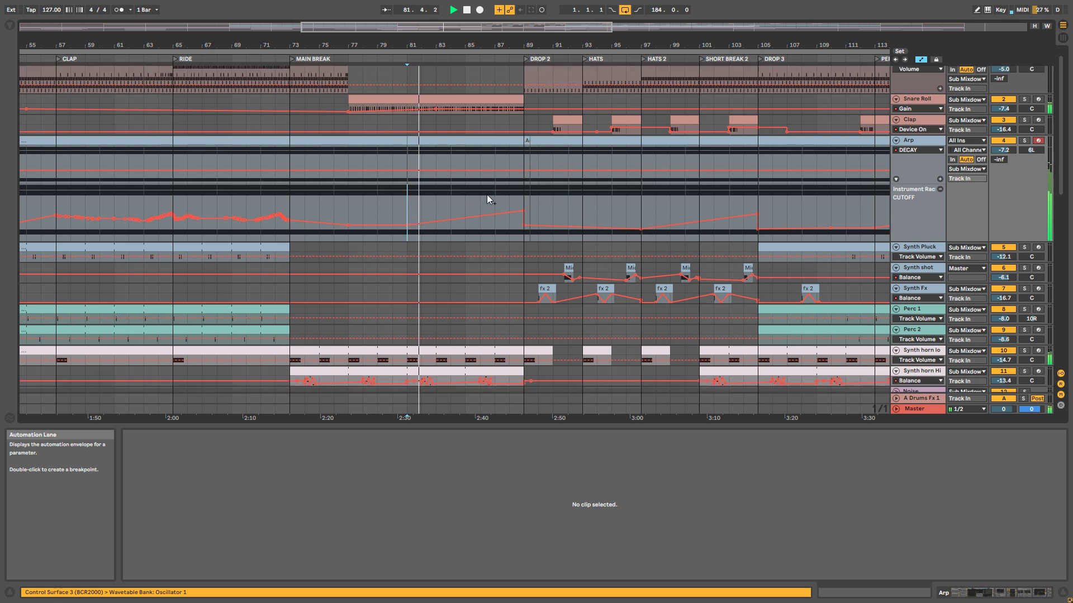
{"action": "scroll", "coordinate": [486, 200], "scroll_direction": "up", "scroll_amount": 2}
{"action": "scroll", "coordinate": [486, 200], "scroll_direction": "down", "scroll_amount": 3}
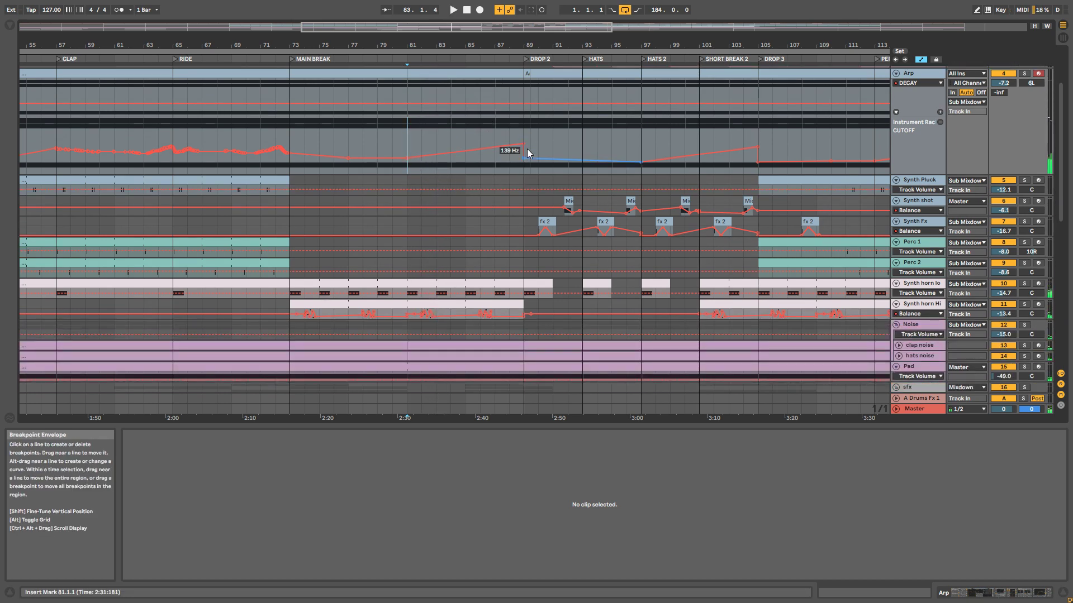
- Examine the tracks leading into Drop 2, from the Arp cutoff to the Mixdown track's riser and EQ automation
{"action": "scroll", "coordinate": [428, 177], "scroll_direction": "up", "scroll_amount": 4}
{"action": "scroll", "coordinate": [432, 183], "scroll_direction": "down", "scroll_amount": 4}
{"action": "scroll", "coordinate": [535, 190], "scroll_direction": "down", "scroll_amount": 1}
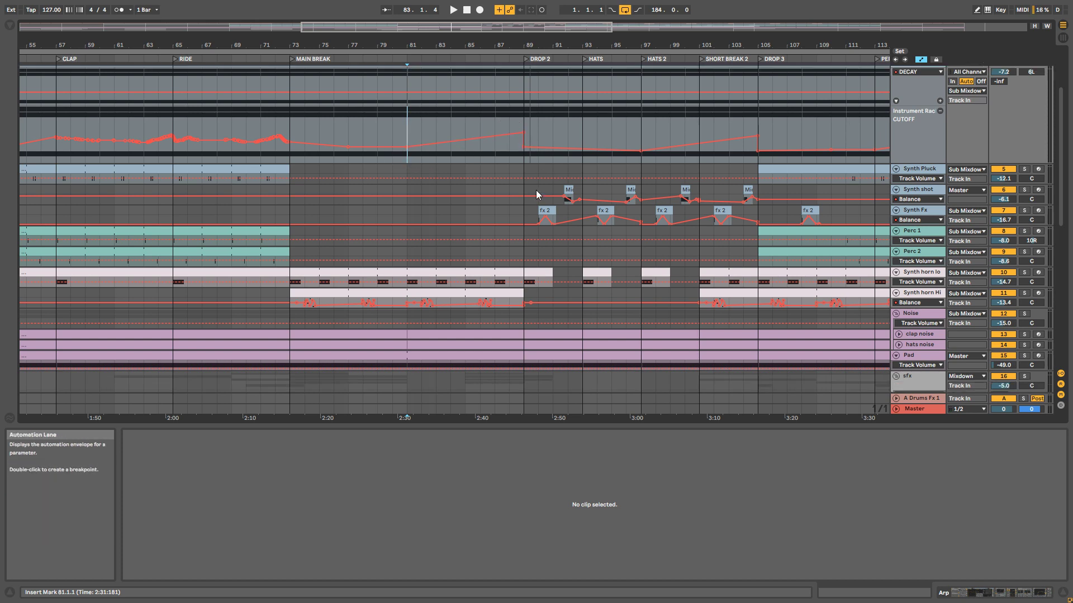
{"action": "scroll", "coordinate": [535, 190], "scroll_direction": "down", "scroll_amount": 10}
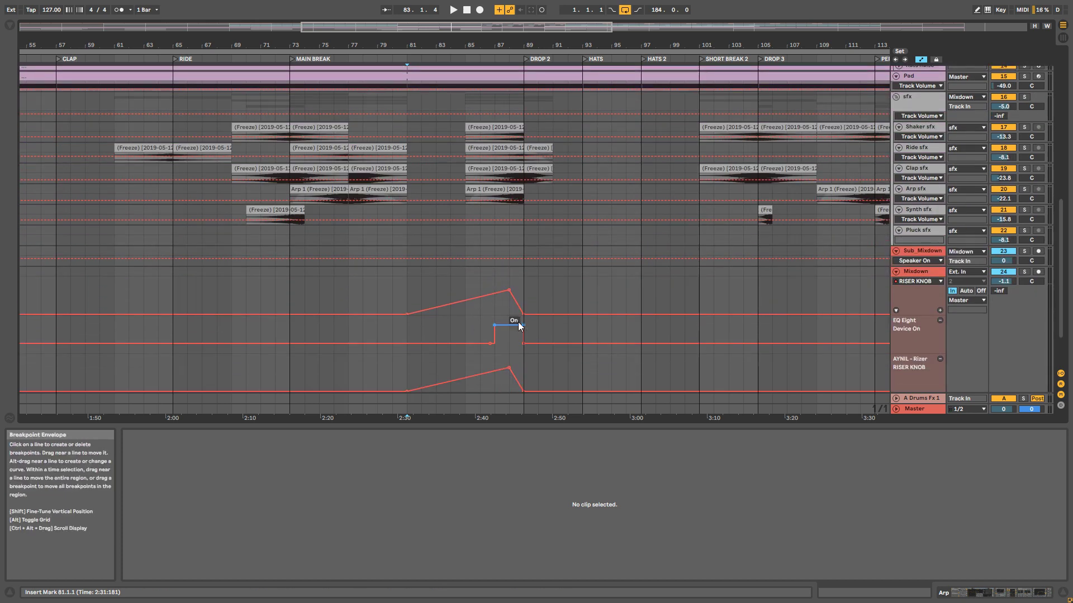
{"action": "scroll", "coordinate": [400, 237], "scroll_direction": "up", "scroll_amount": 10}
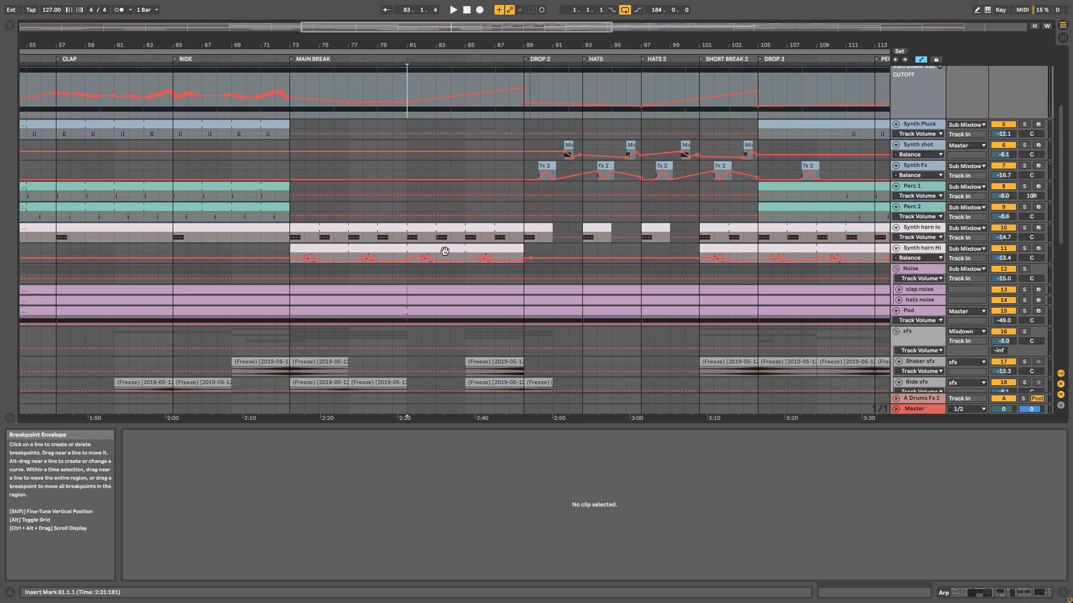
- Play from bar 81, show the Snare Roll clip's notes in an enlarged editor, and play the roll from bar 77
{"action": "key", "text": "space"}
{"action": "scroll", "coordinate": [443, 127], "scroll_direction": "up", "scroll_amount": 10}
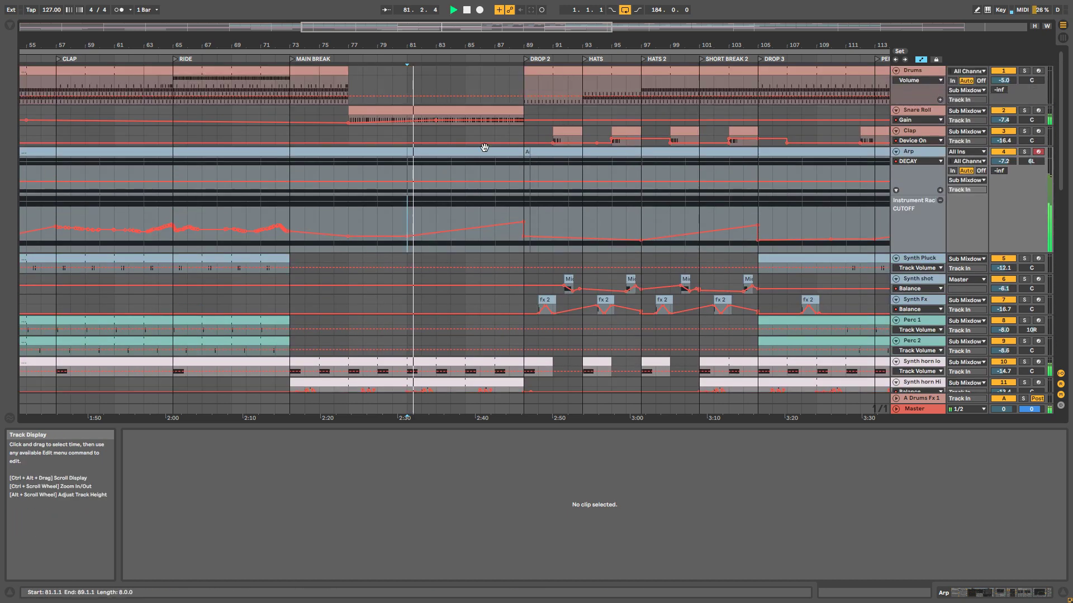
{"action": "left_click", "coordinate": [463, 111]}
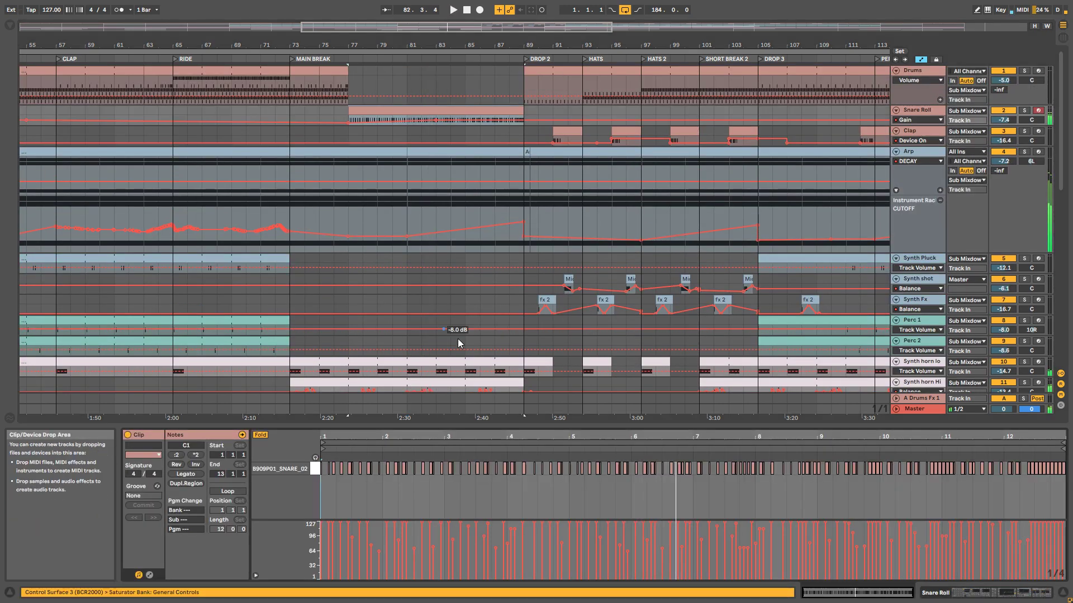
{"action": "left_click_drag", "start_coordinate": [605, 425], "coordinate": [606, 388]}
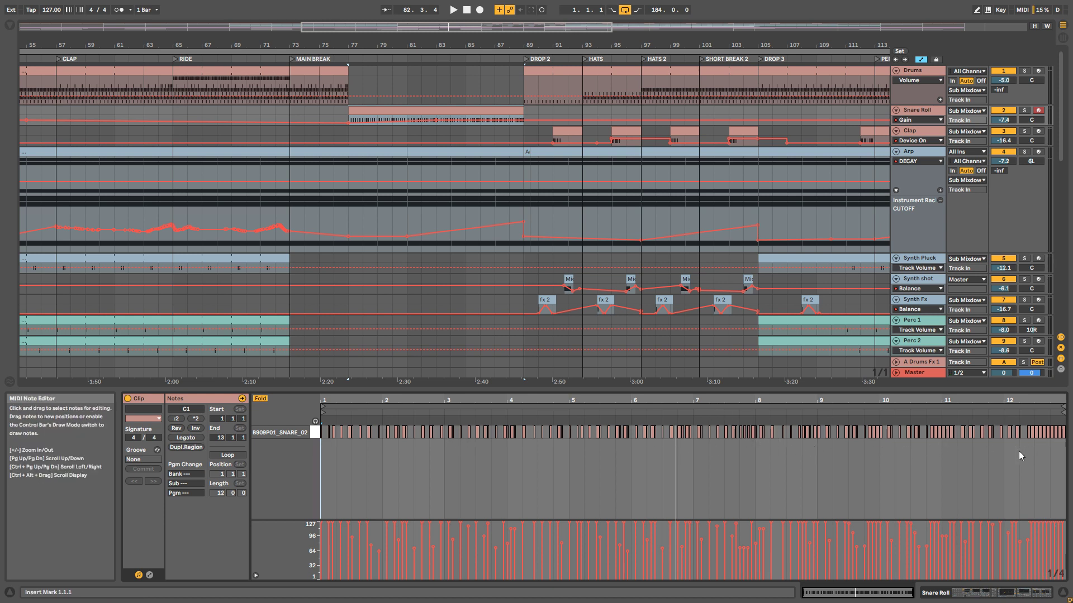
{"action": "key", "text": "space"}
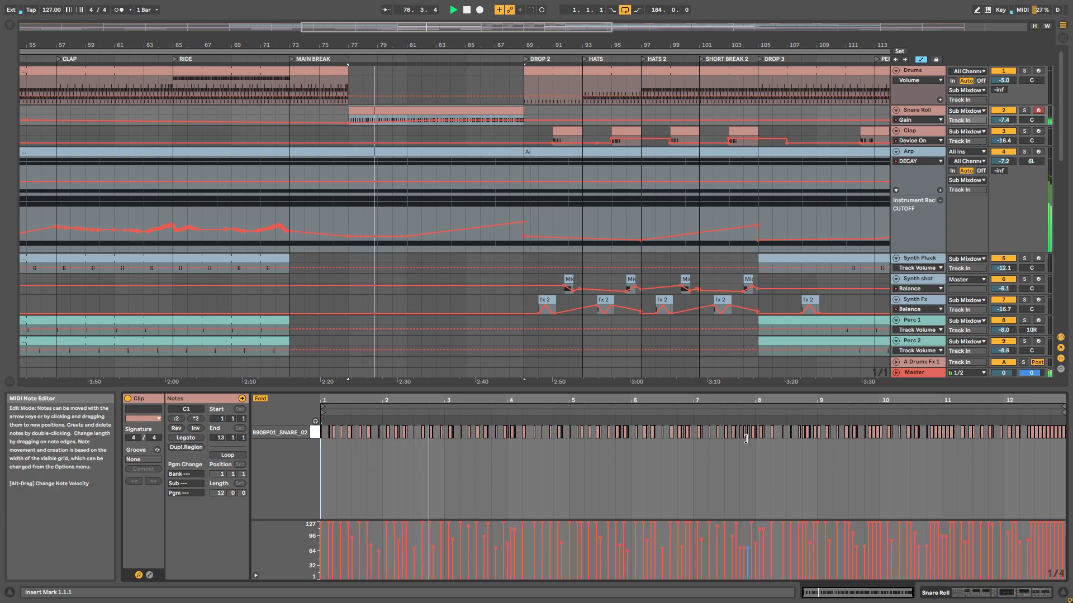
{"action": "key", "text": "space"}
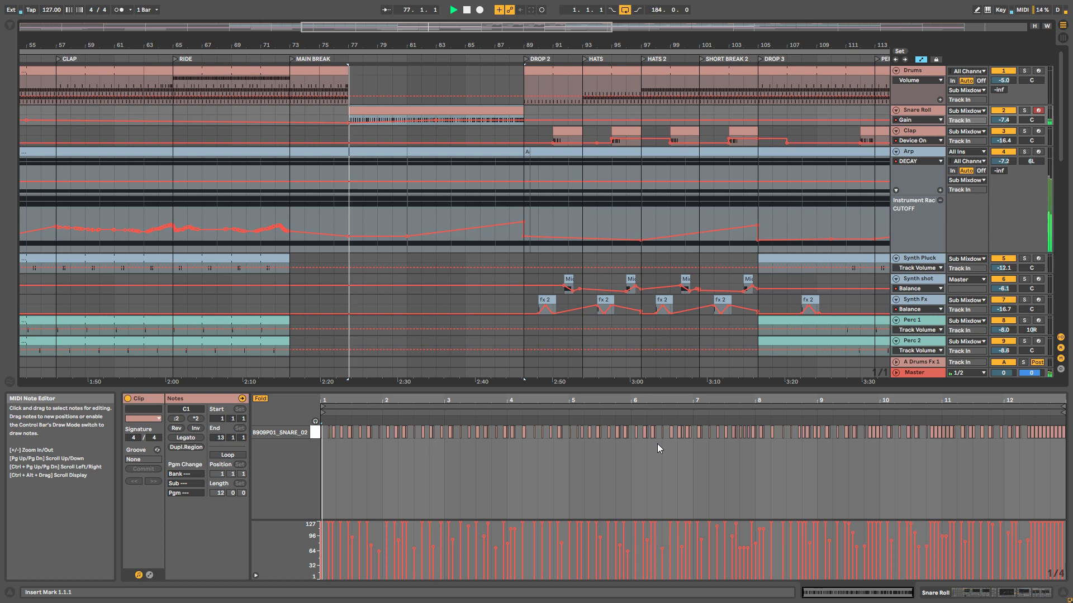
- Play the end of the Main Break from bar 84 into Drop 2 while examining the Mixdown track's automation lanes
{"action": "left_click", "coordinate": [456, 256]}
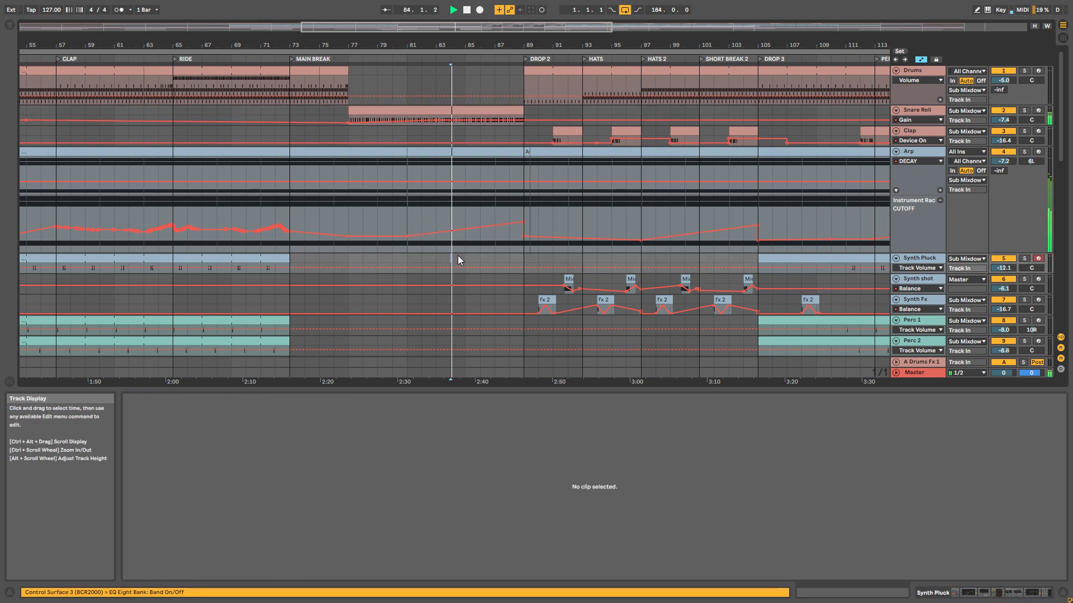
{"action": "scroll", "coordinate": [457, 256], "scroll_direction": "down", "scroll_amount": 10}
{"action": "scroll", "coordinate": [586, 274], "scroll_direction": "down", "scroll_amount": 8}
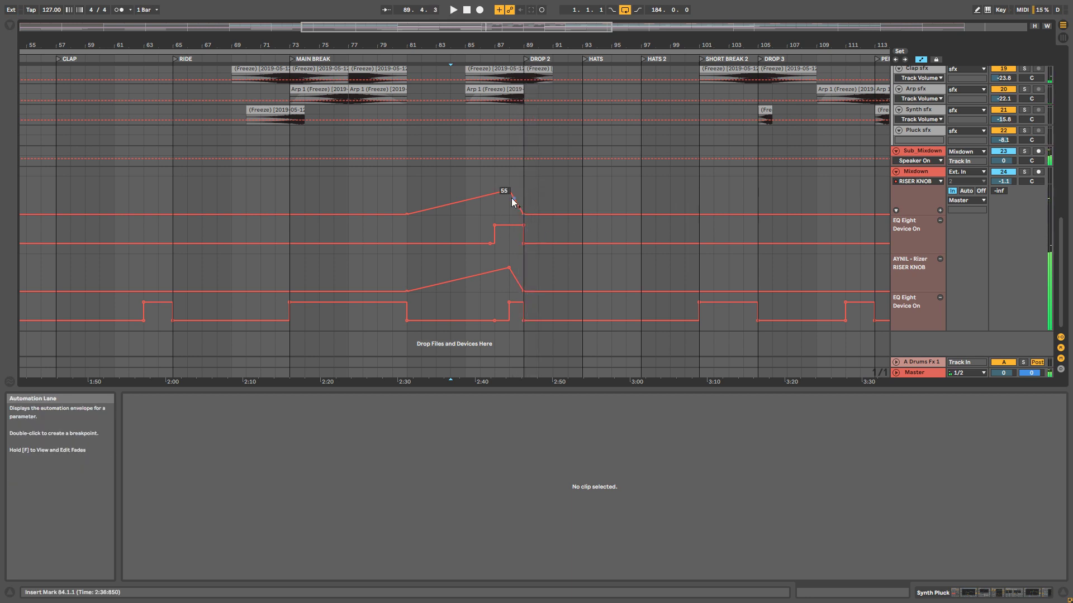
- Show the Mixdown track's device chain and display its EQ Eight 1 Frequency A automation
{"action": "left_click", "coordinate": [918, 167]}
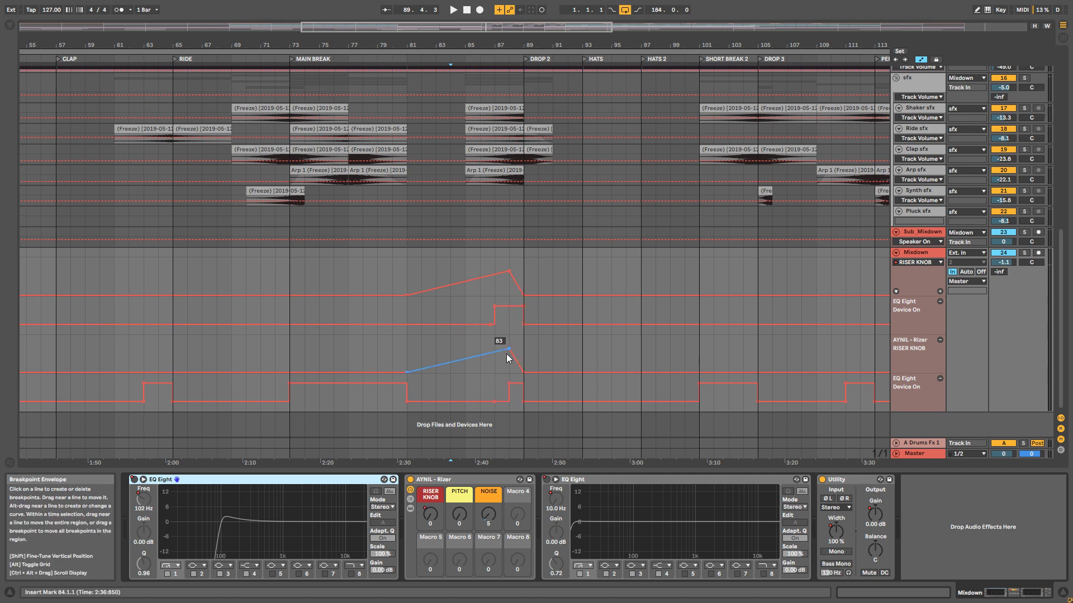
{"action": "left_click", "coordinate": [916, 262]}
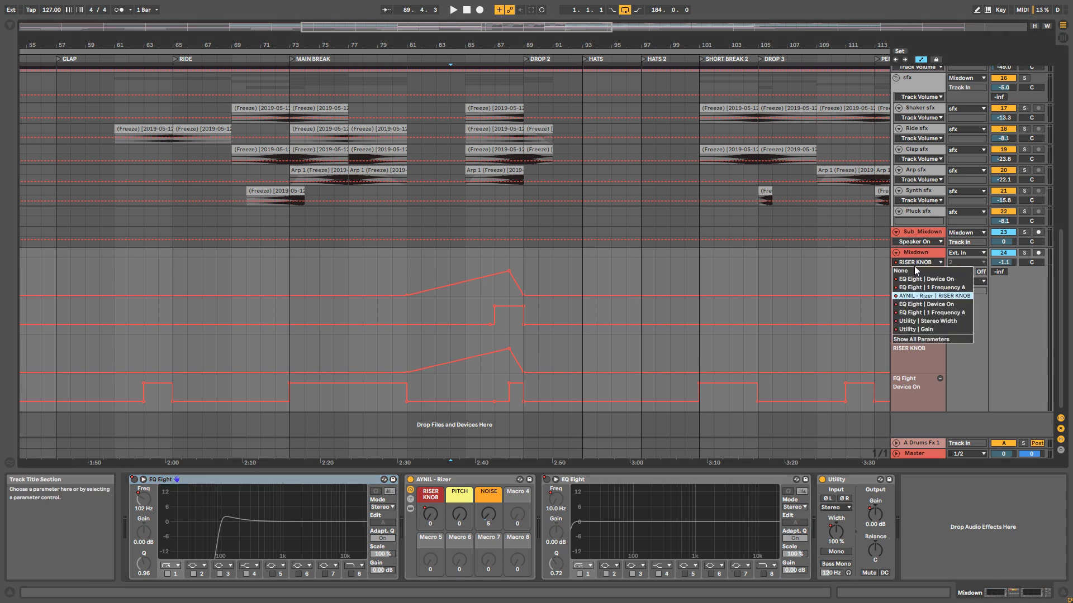
{"action": "left_click", "coordinate": [933, 314]}
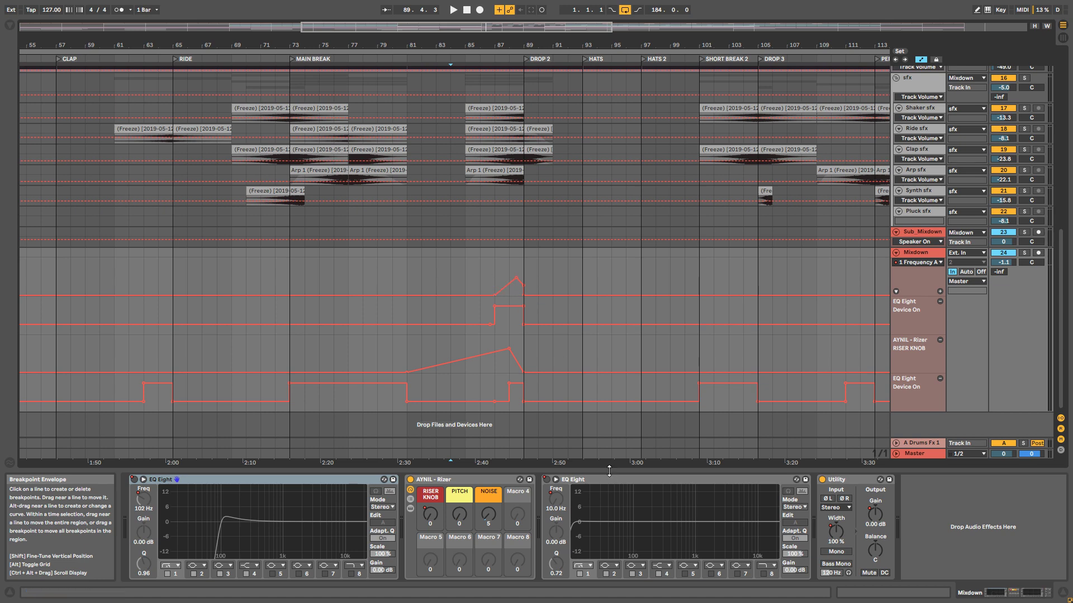
- Place the insert marker at bar 87 on the Mixdown track and play the EQ Eight filter sweep into Drop 2 twice
{"action": "left_click", "coordinate": [494, 255]}
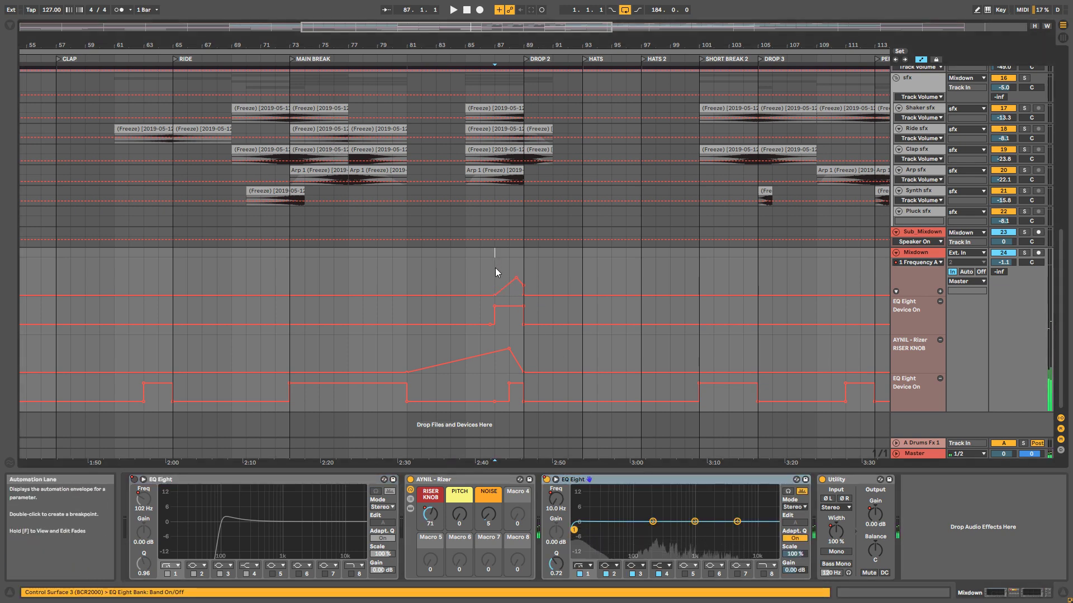
{"action": "left_click_drag", "start_coordinate": [495, 273], "coordinate": [511, 269]}
{"action": "left_click", "coordinate": [501, 266]}
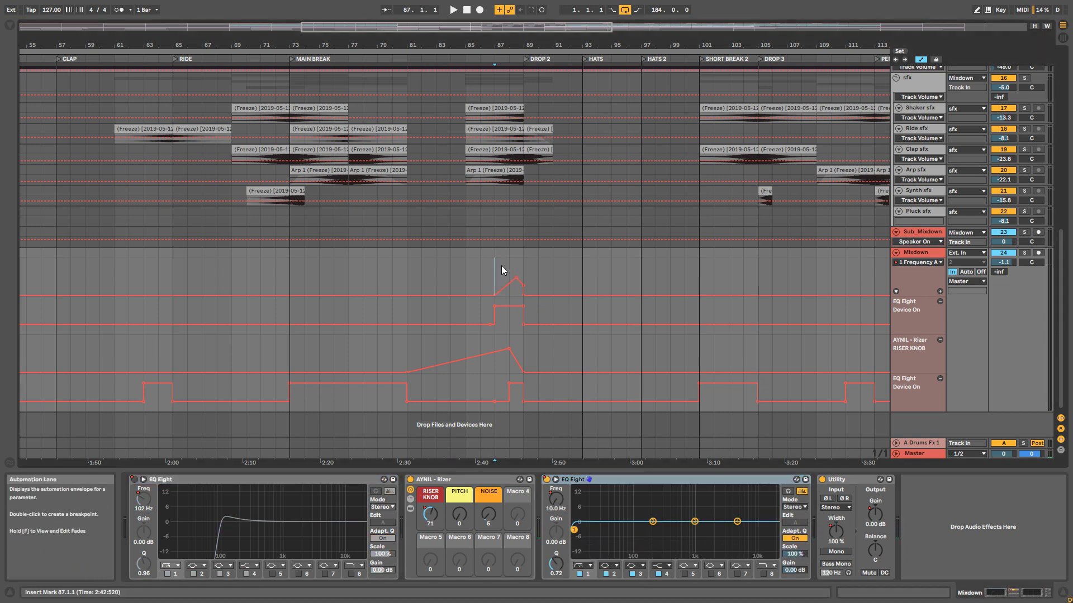
{"action": "key", "text": "space"}
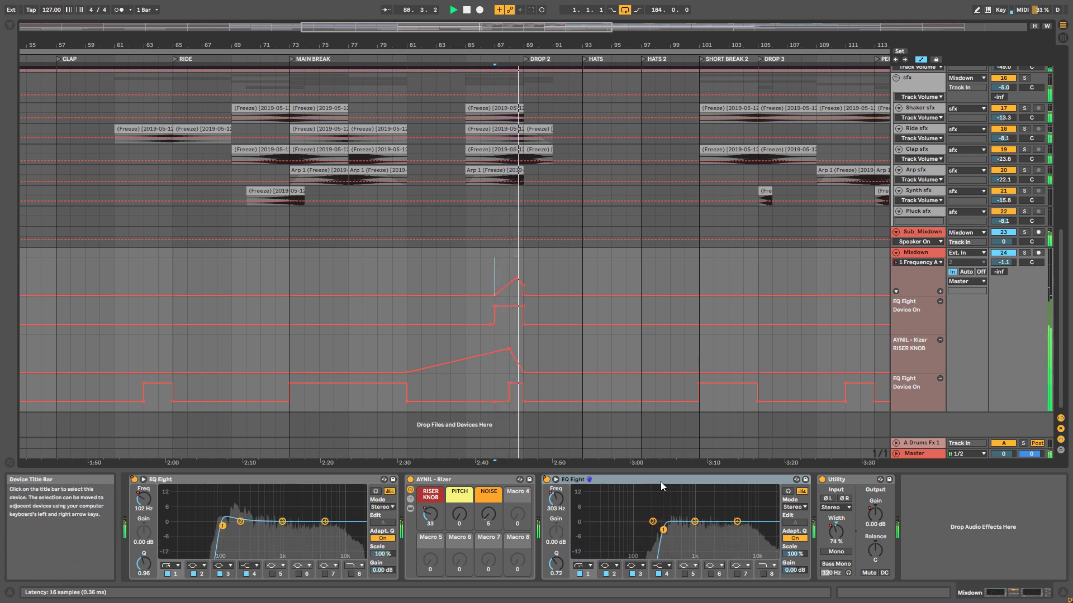
{"action": "key", "text": "space"}
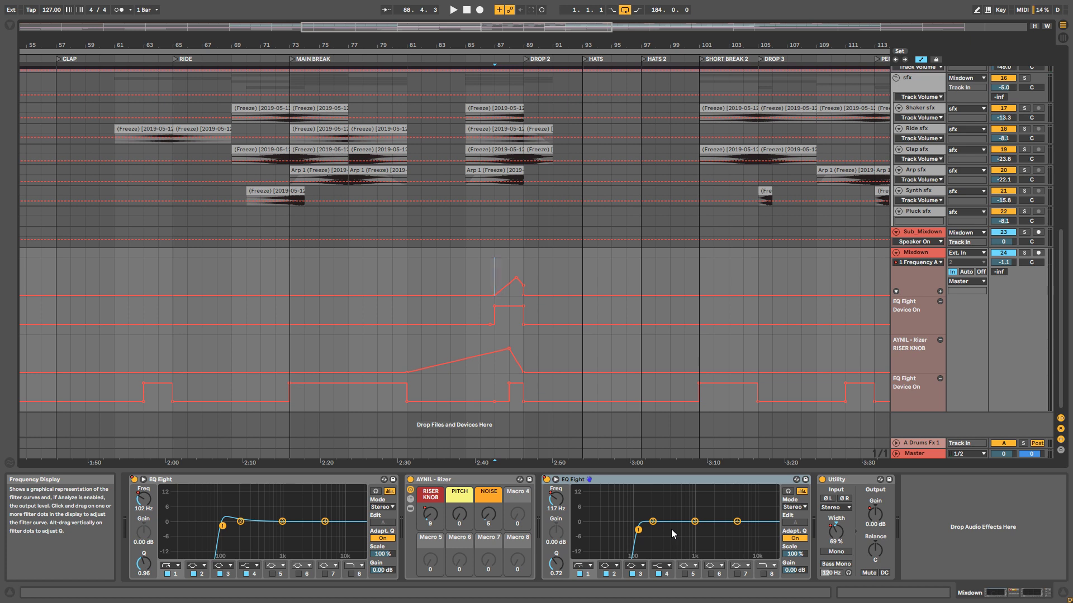
{"action": "key", "text": "space"}
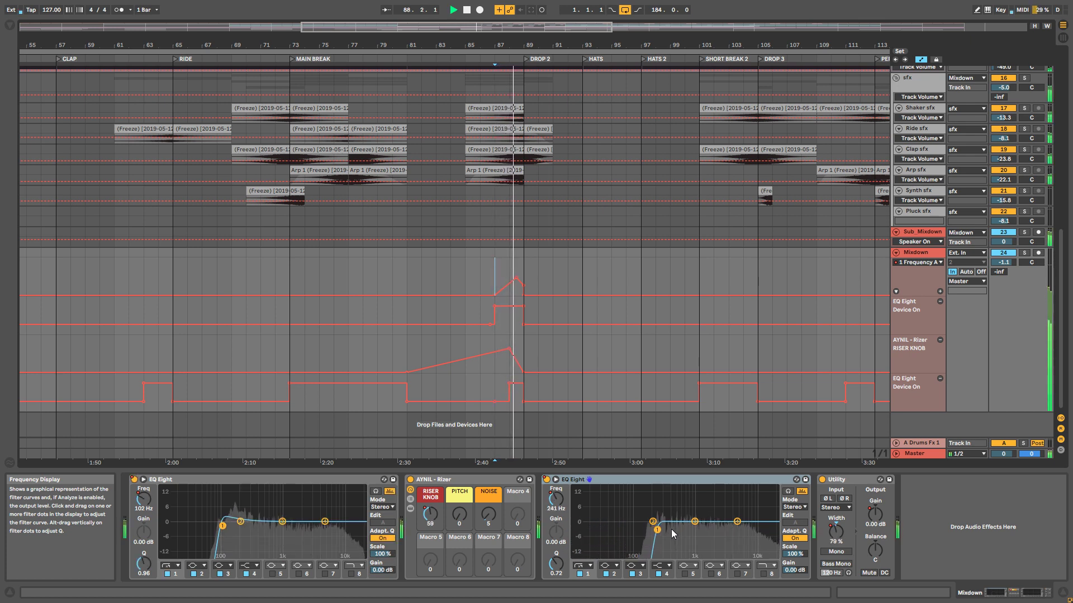
{"action": "key", "text": "space"}
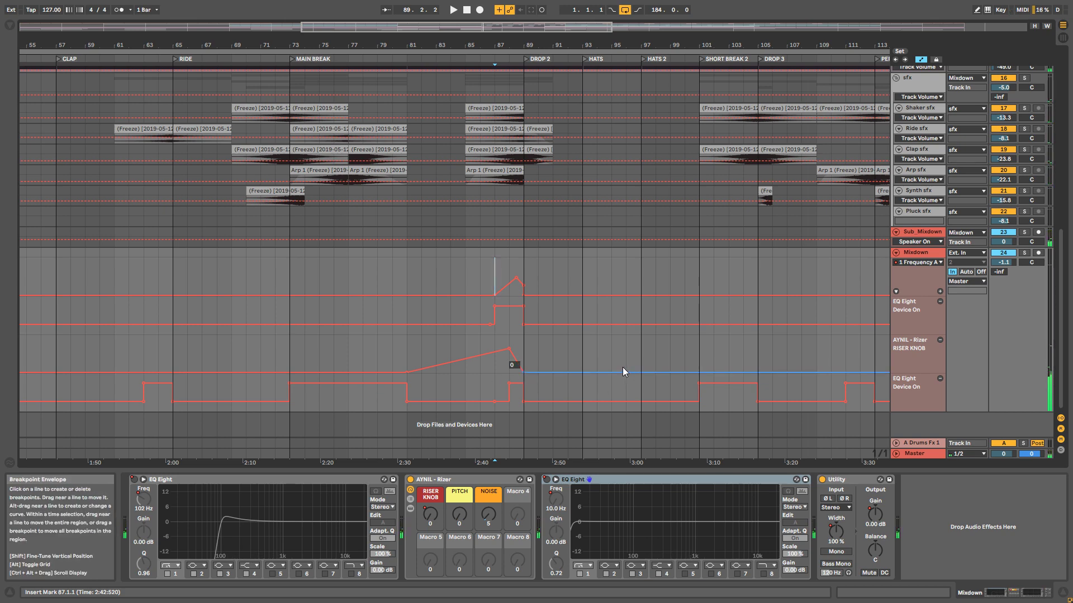
- Display the Utility Stereo Width automation on the Mixdown track and play from bar 87 into Drop 2 twice
{"action": "left_click", "coordinate": [839, 532]}
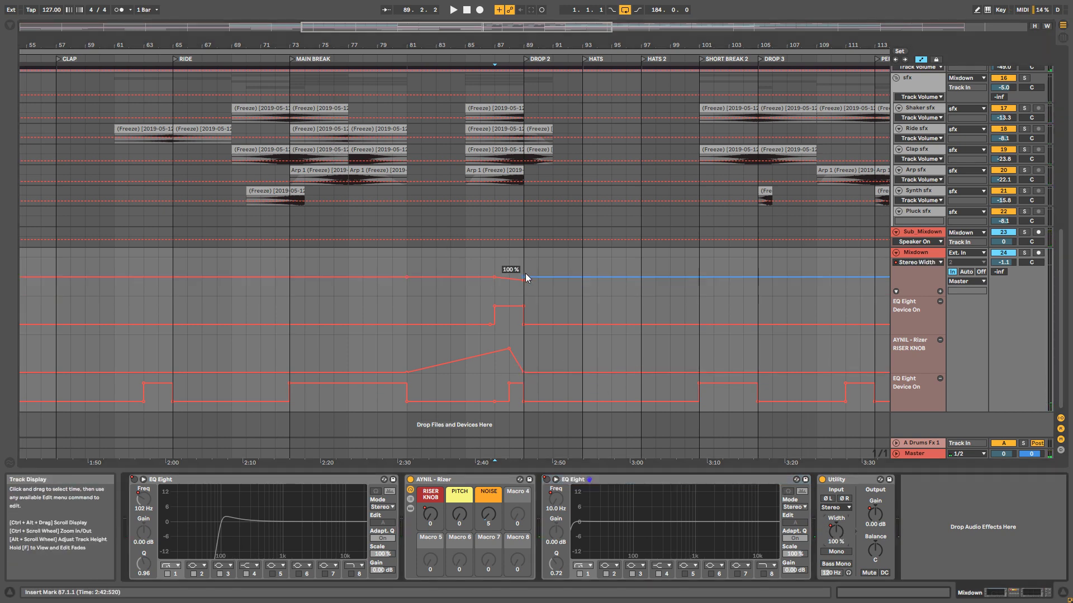
{"action": "left_click_drag", "start_coordinate": [456, 25], "coordinate": [475, 48]}
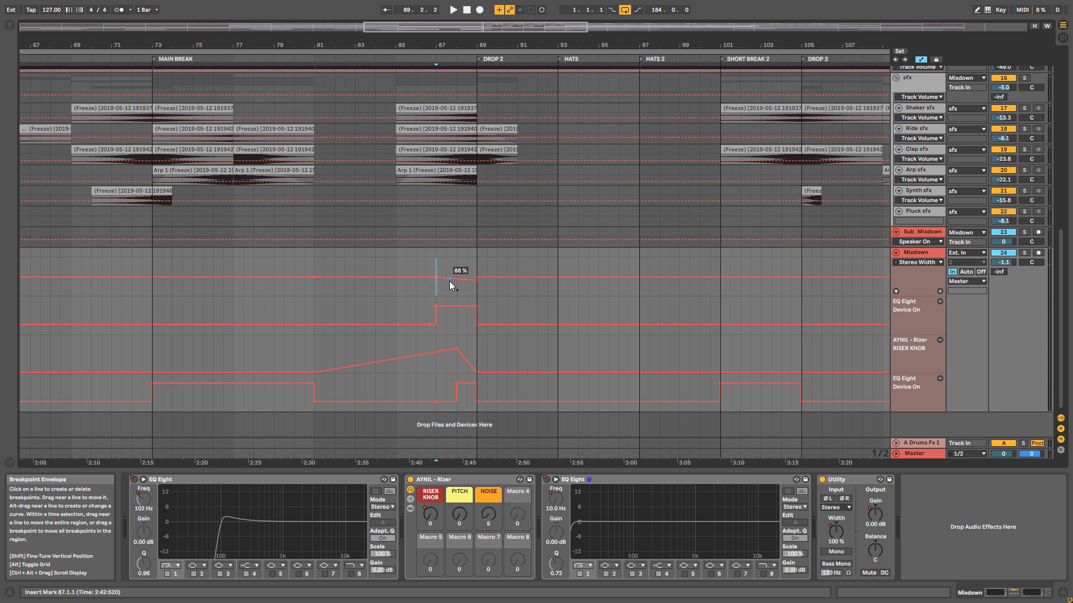
{"action": "key", "text": "space"}
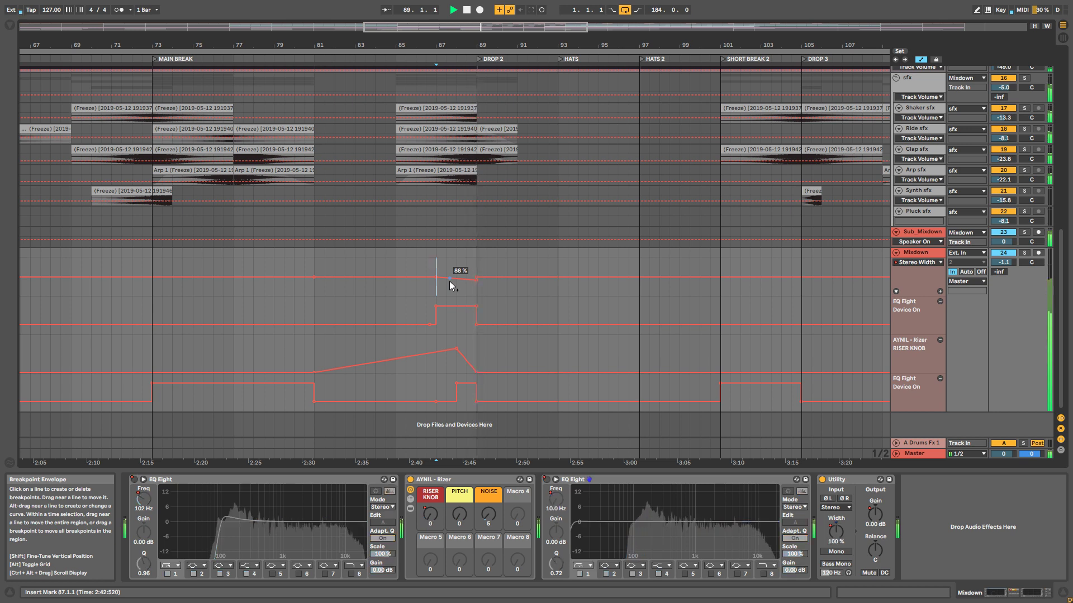
{"action": "key", "text": "space"}
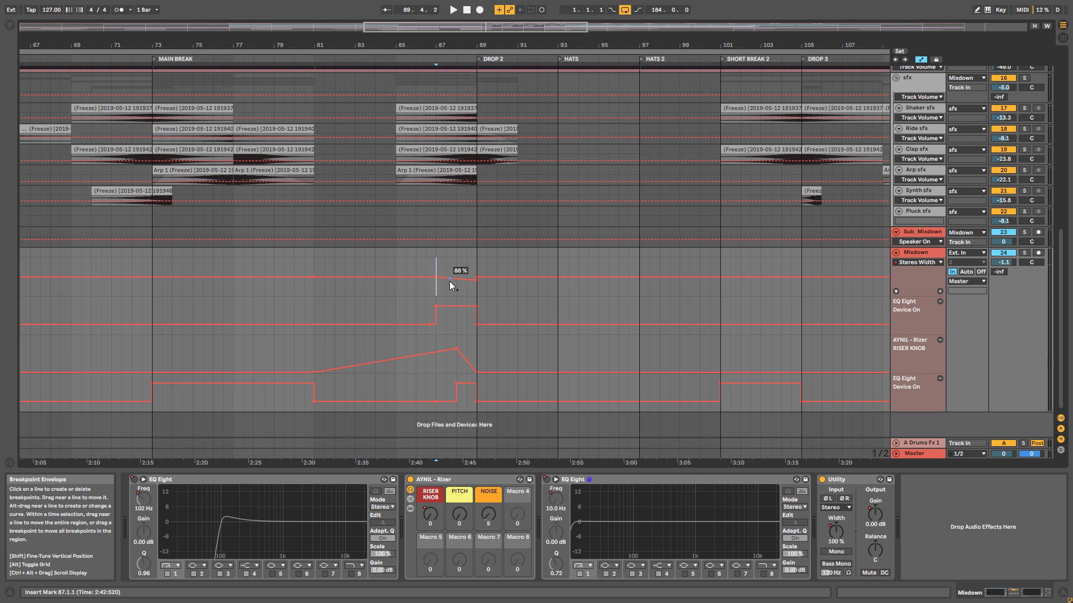
{"action": "key", "text": "space"}
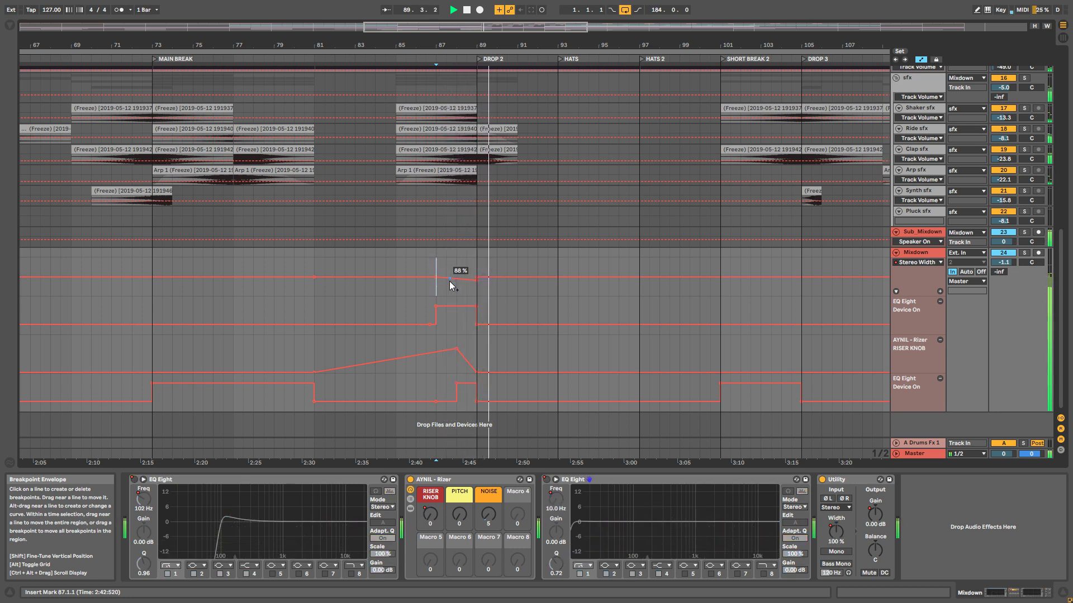
{"action": "scroll", "coordinate": [663, 222], "scroll_direction": "up", "scroll_amount": 6}
{"action": "key", "text": "space"}
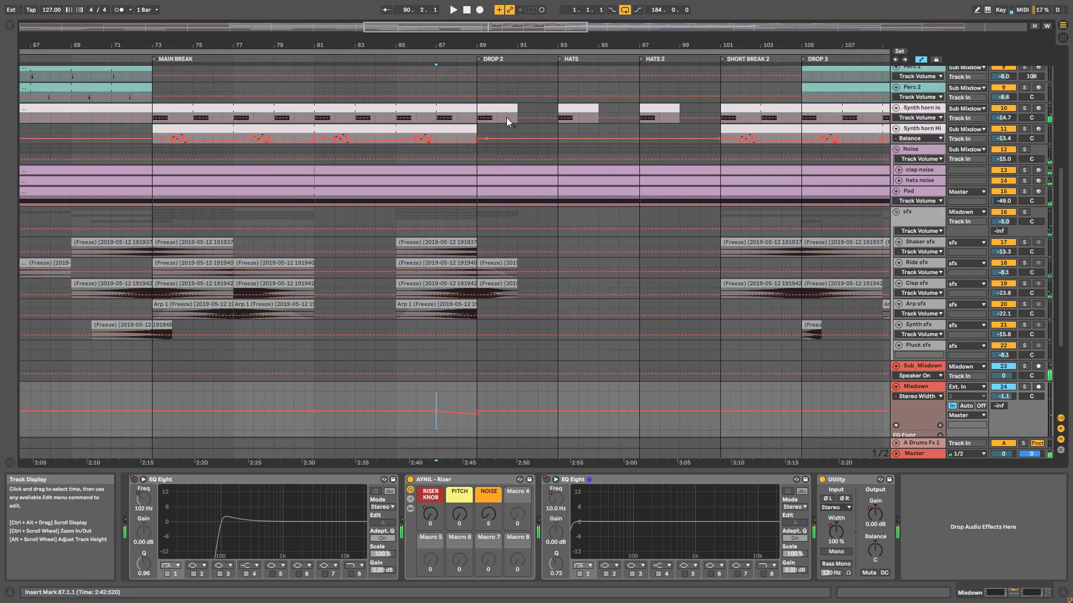
- Select the Synth horn low clip starting at bar 73, solo its track, and briefly play it
{"action": "left_click", "coordinate": [506, 113]}
{"action": "left_click", "coordinate": [506, 113]}
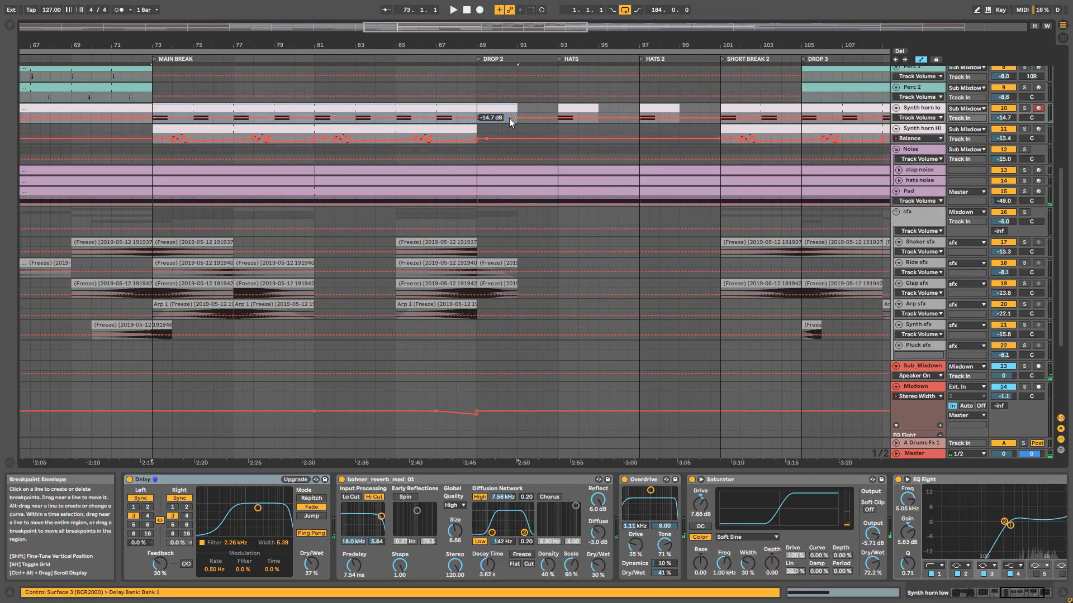
{"action": "left_click", "coordinate": [1021, 100]}
{"action": "left_click", "coordinate": [1024, 108]}
{"action": "key", "text": "space"}
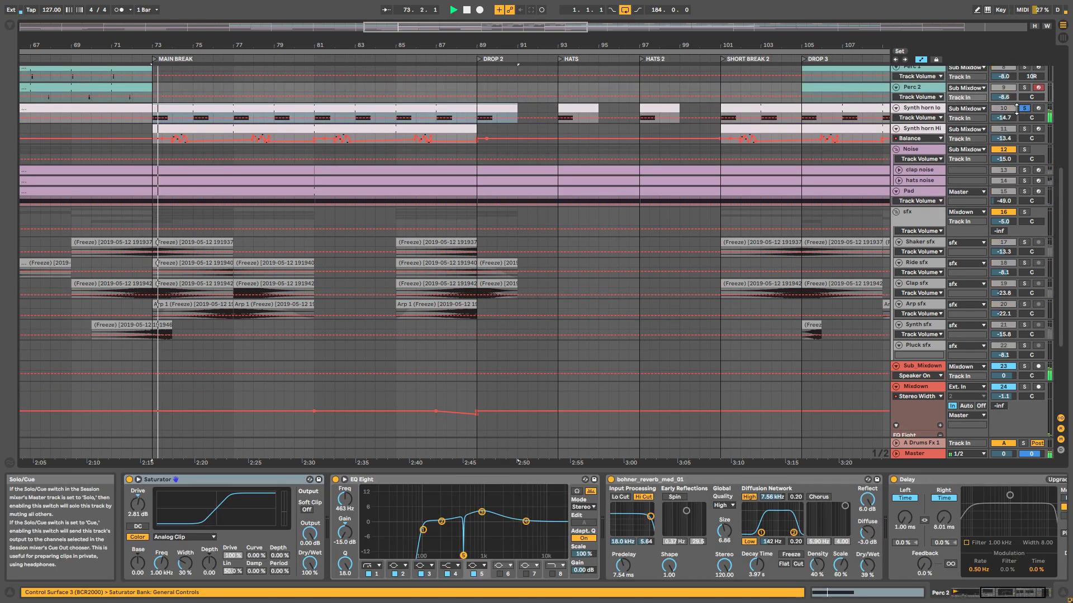
{"action": "key", "text": "space"}
{"action": "left_click", "coordinate": [506, 108]}
{"action": "key", "text": "space"}
{"action": "key", "text": "space"}
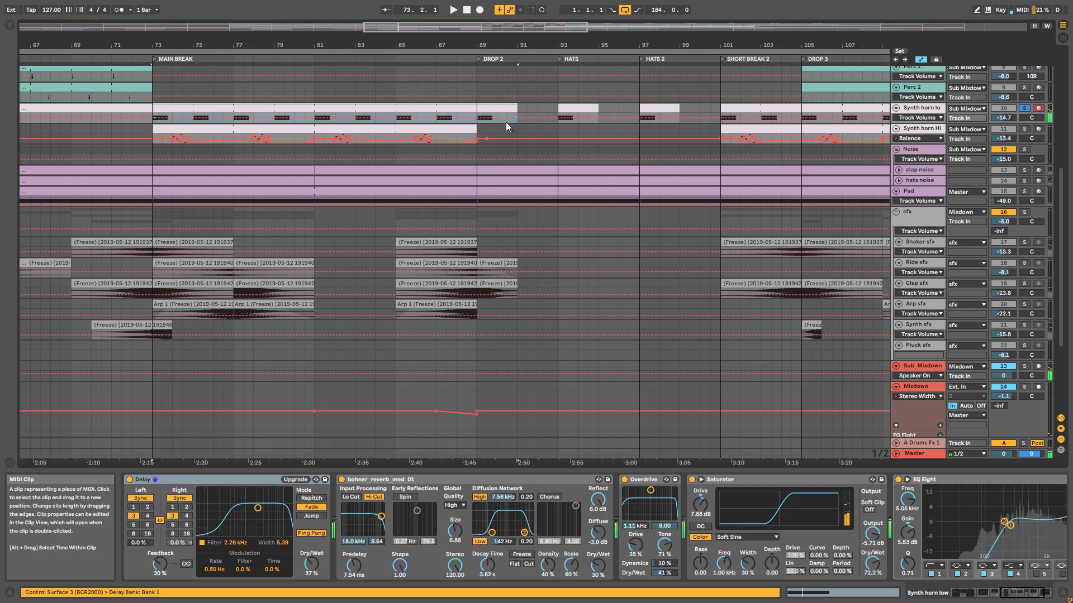
- Place the insert marker at bar 89, select the Drums clip at the start of Drop 2, and examine the section's tracks
{"action": "left_click", "coordinate": [484, 155]}
{"action": "scroll", "coordinate": [503, 164], "scroll_direction": "up", "scroll_amount": 8}
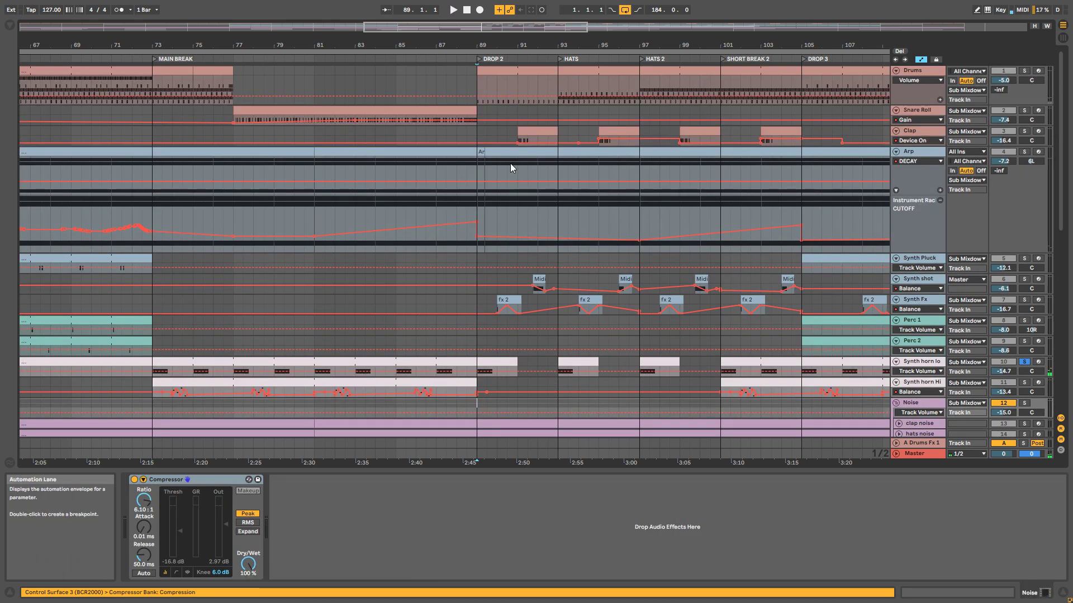
{"action": "left_click", "coordinate": [510, 66]}
{"action": "scroll", "coordinate": [509, 163], "scroll_direction": "down", "scroll_amount": 10}
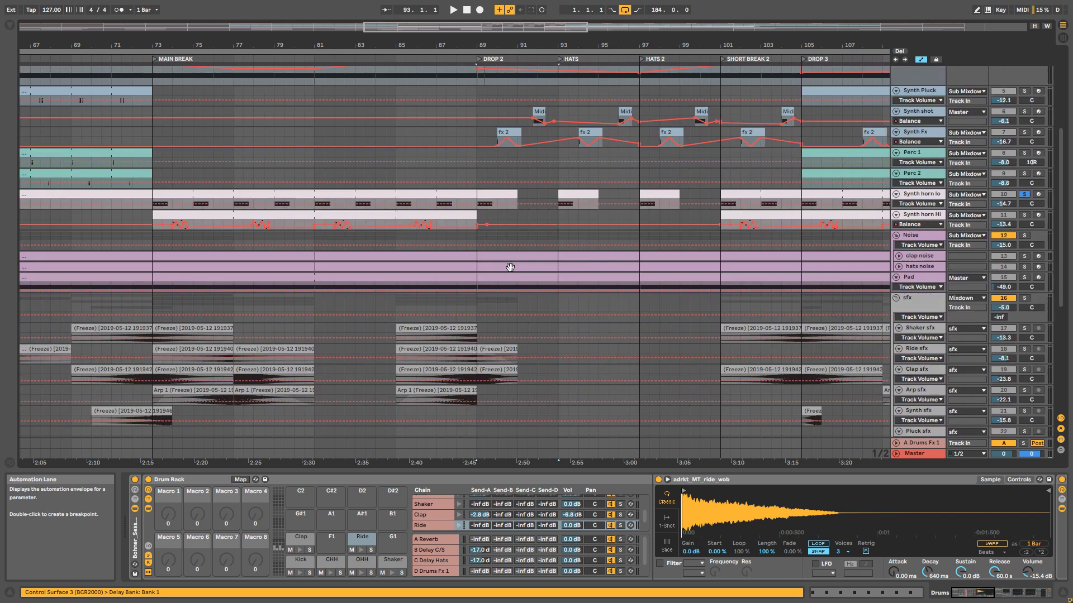
- Compare the Session View's clip scenes with the arrangement's sections around Drop 2, and return to the arrangement
{"action": "scroll", "coordinate": [506, 276], "scroll_direction": "up", "scroll_amount": 10}
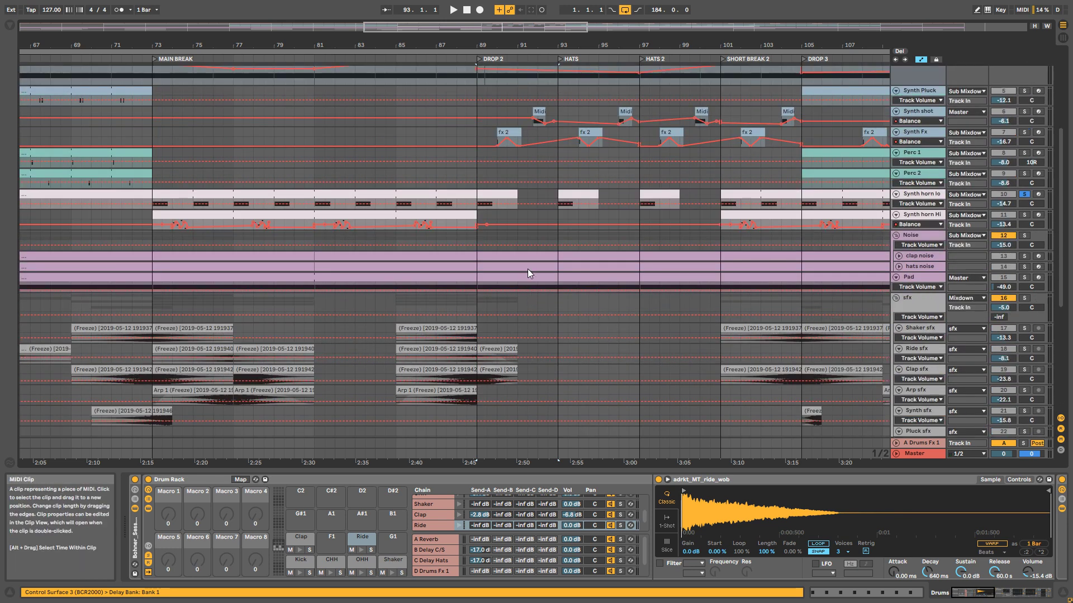
{"action": "key", "text": "space"}
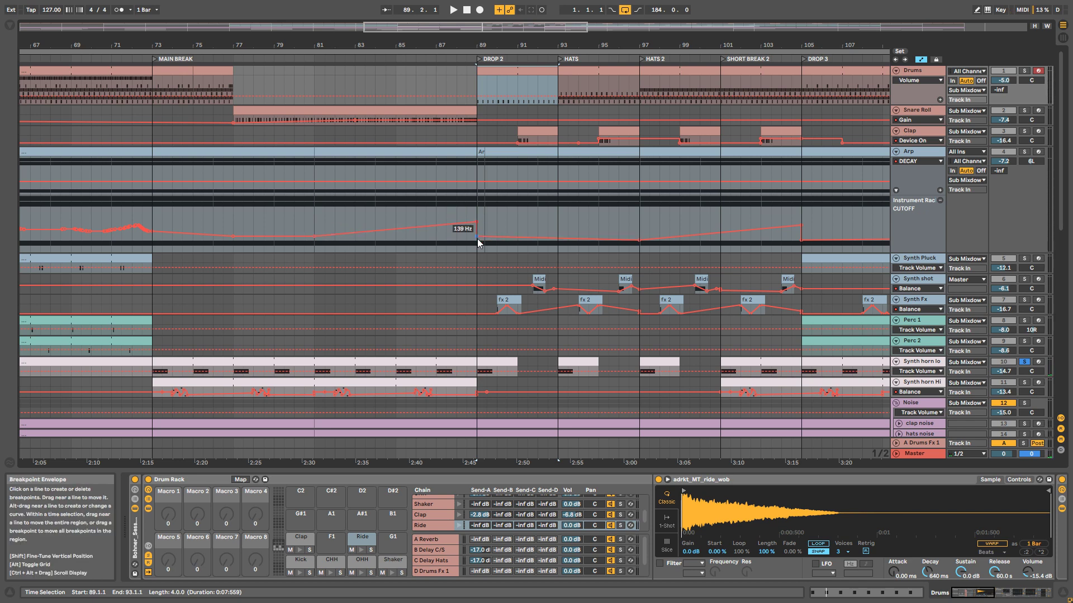
{"action": "mouse_move", "coordinate": [540, 28]}
{"action": "left_mouse_down"}
{"action": "mouse_move", "coordinate": [540, 11]}
{"action": "mouse_move", "coordinate": [550, 31]}
{"action": "left_mouse_up"}
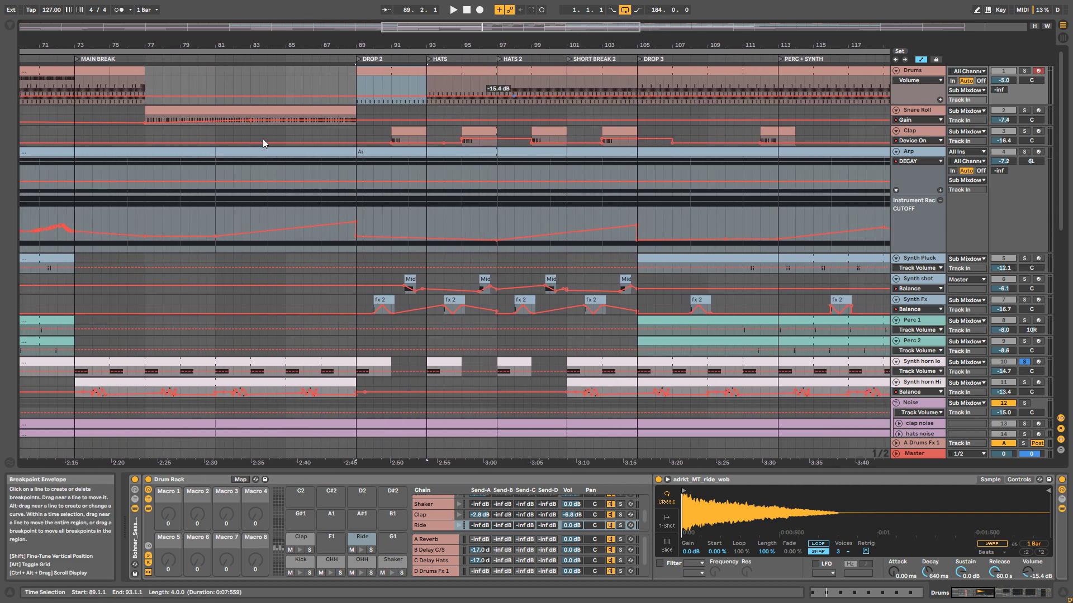
{"action": "key", "text": "Tab"}
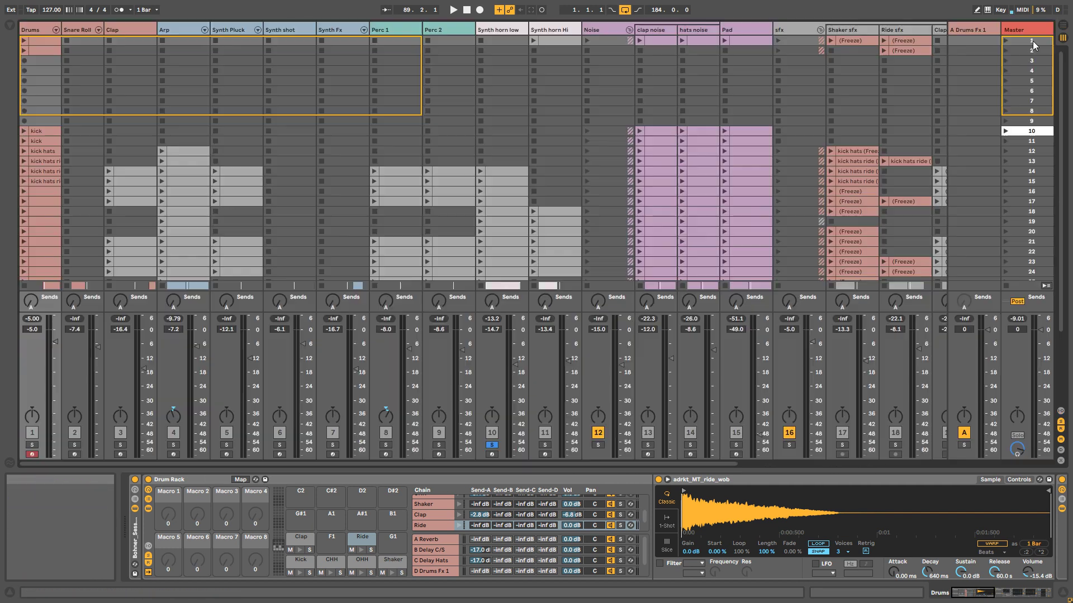
{"action": "scroll", "coordinate": [692, 166], "scroll_direction": "down", "scroll_amount": 5}
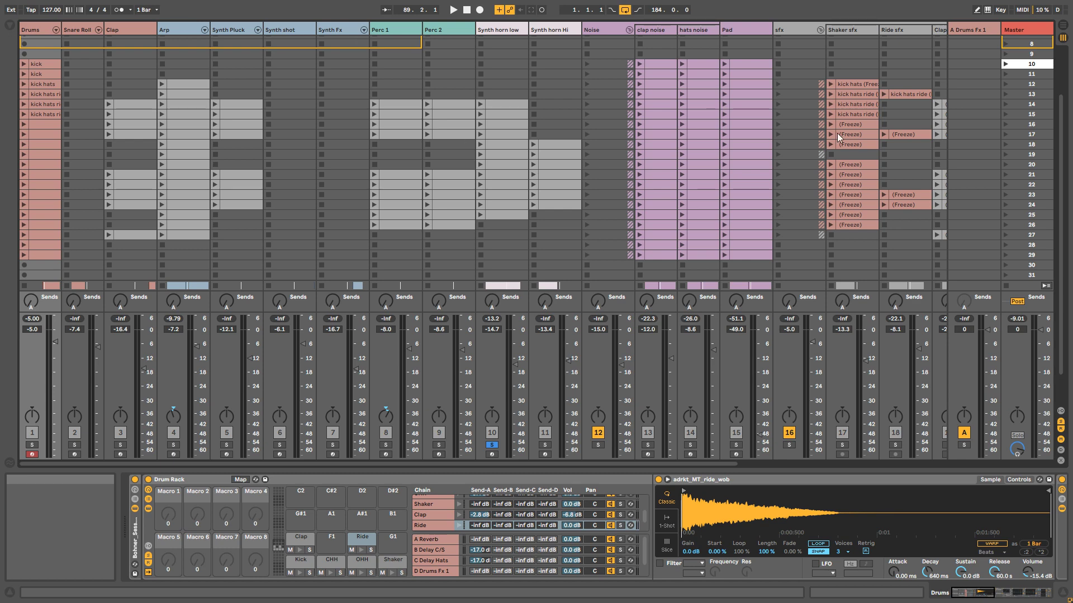
{"action": "scroll", "coordinate": [424, 213], "scroll_direction": "up", "scroll_amount": 3}
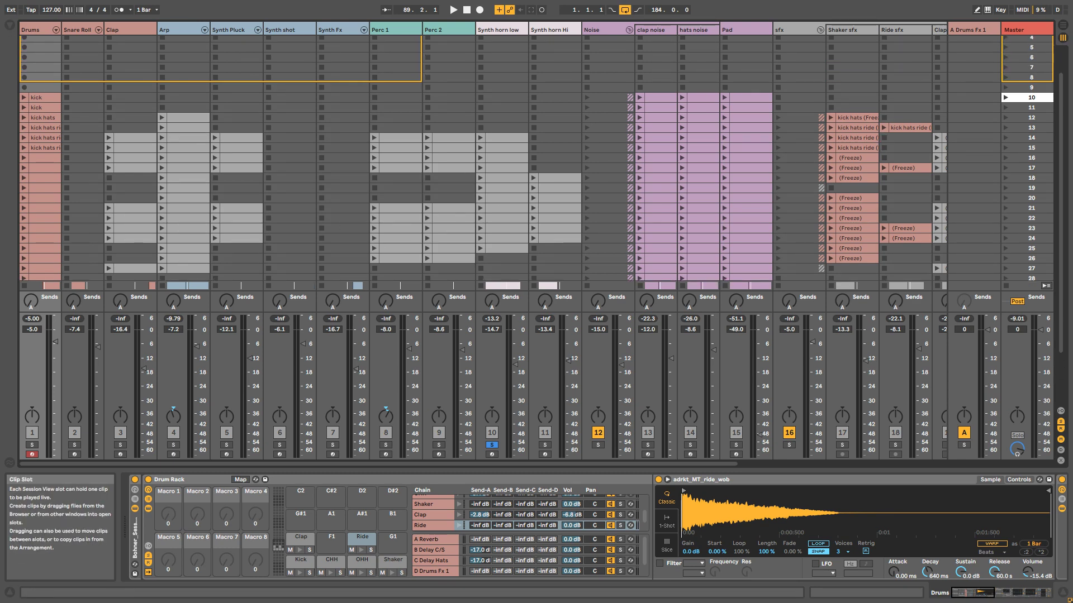
{"action": "key", "text": "Tab"}
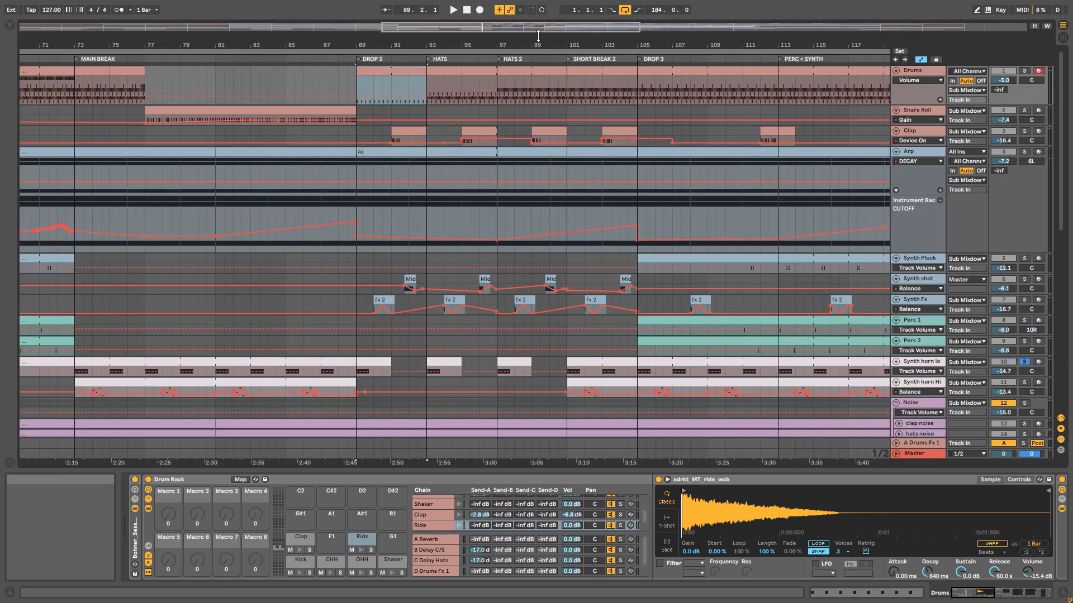
{"action": "left_click_drag", "start_coordinate": [538, 28], "coordinate": [538, 10]}
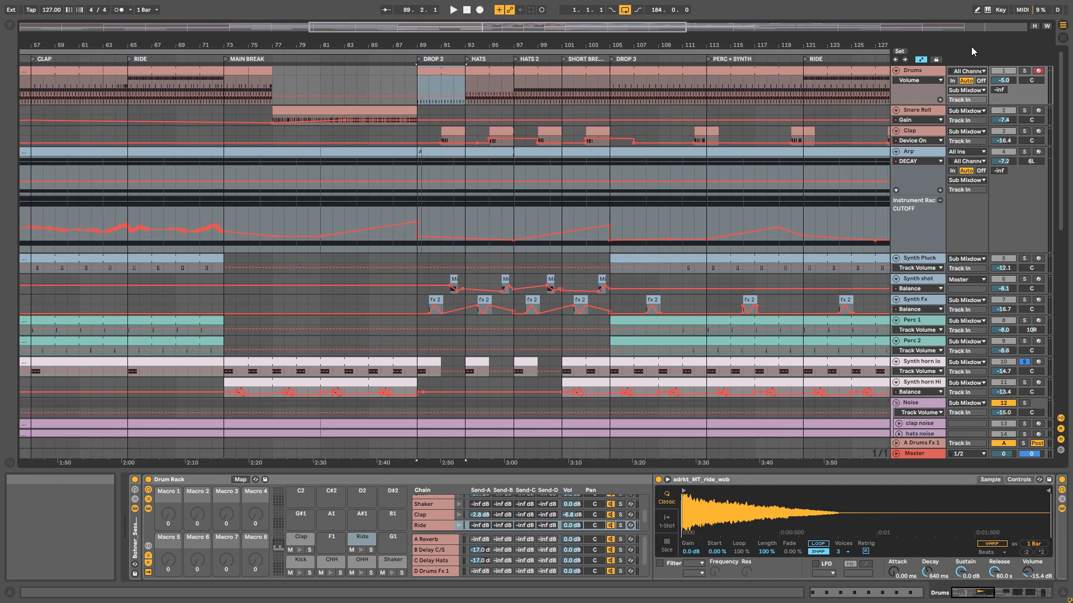
{"action": "key", "text": "Tab"}
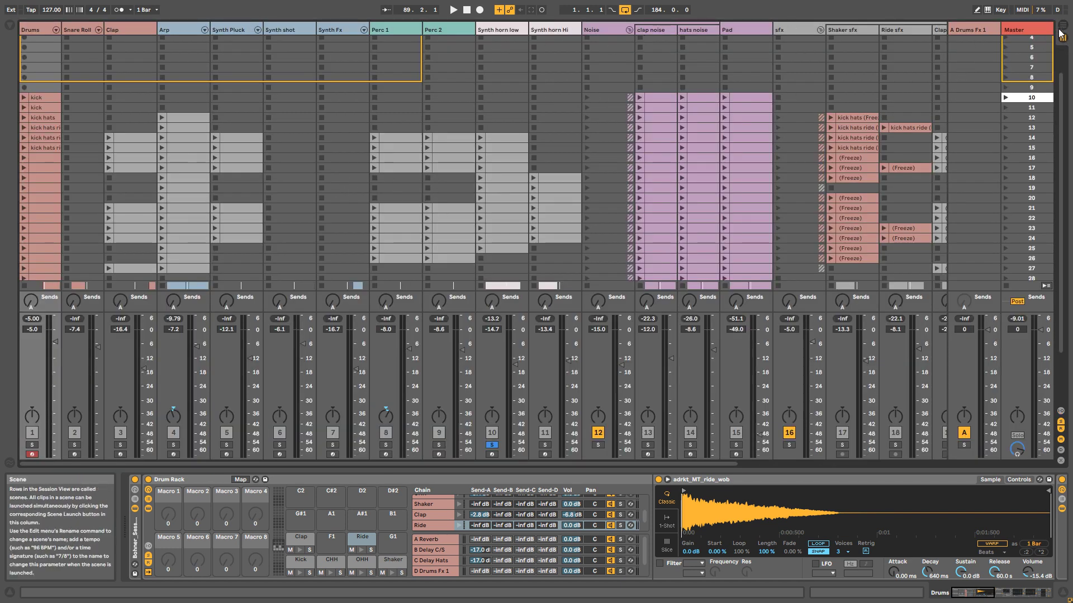
{"action": "key", "text": "Tab"}
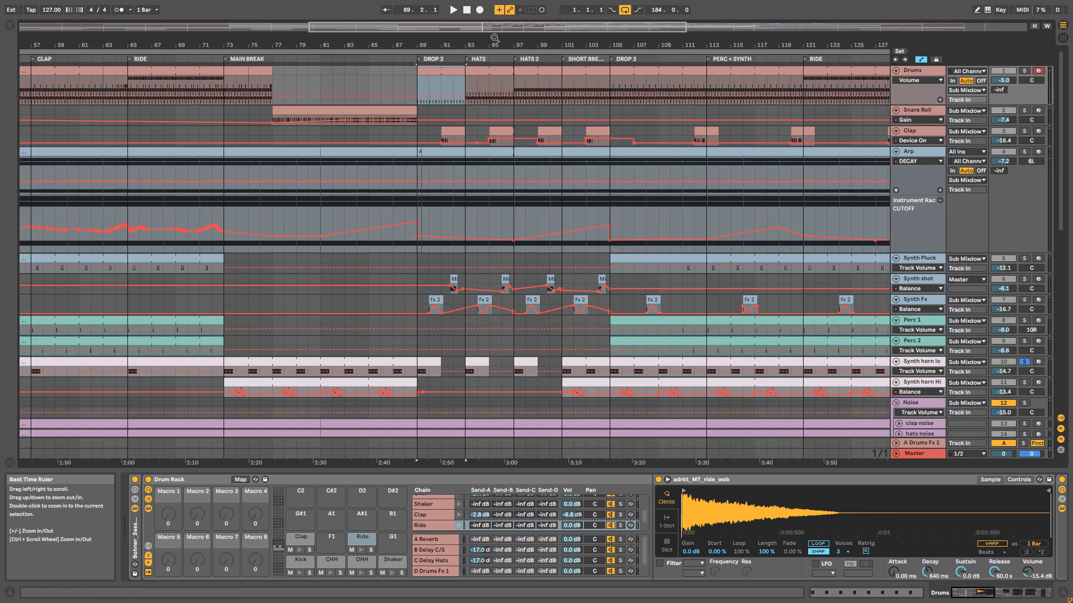
- Examine how the track layers differ across the arrangement from Short Break 1 through the Main Break to Drop 3
{"action": "left_click_drag", "start_coordinate": [498, 33], "coordinate": [460, 36]}
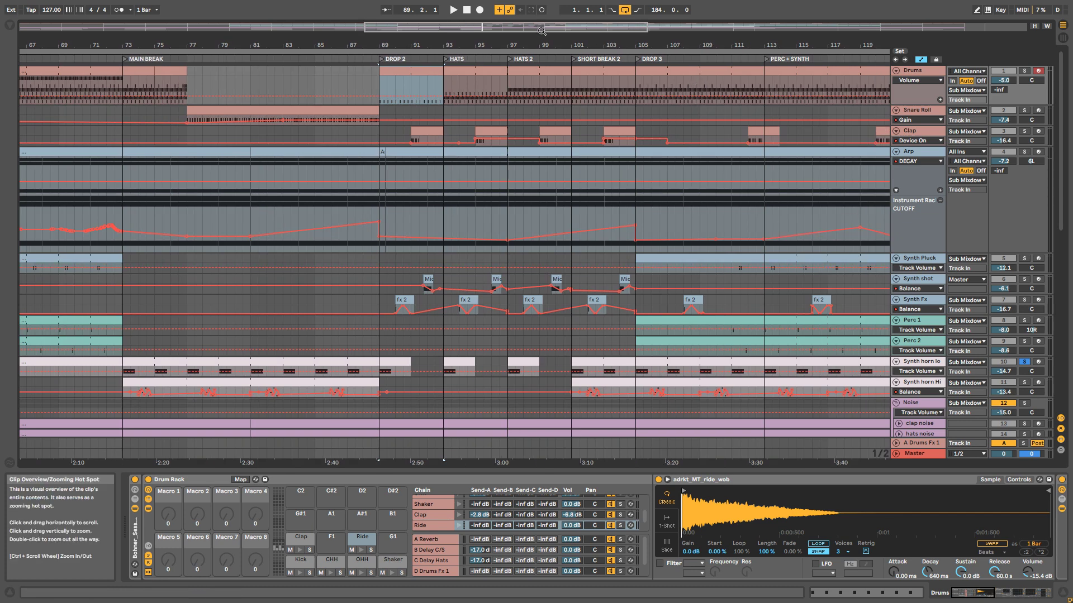
{"action": "left_click_drag", "start_coordinate": [541, 31], "coordinate": [540, 30]}
{"action": "scroll", "coordinate": [447, 295], "scroll_direction": "down", "scroll_amount": 1}
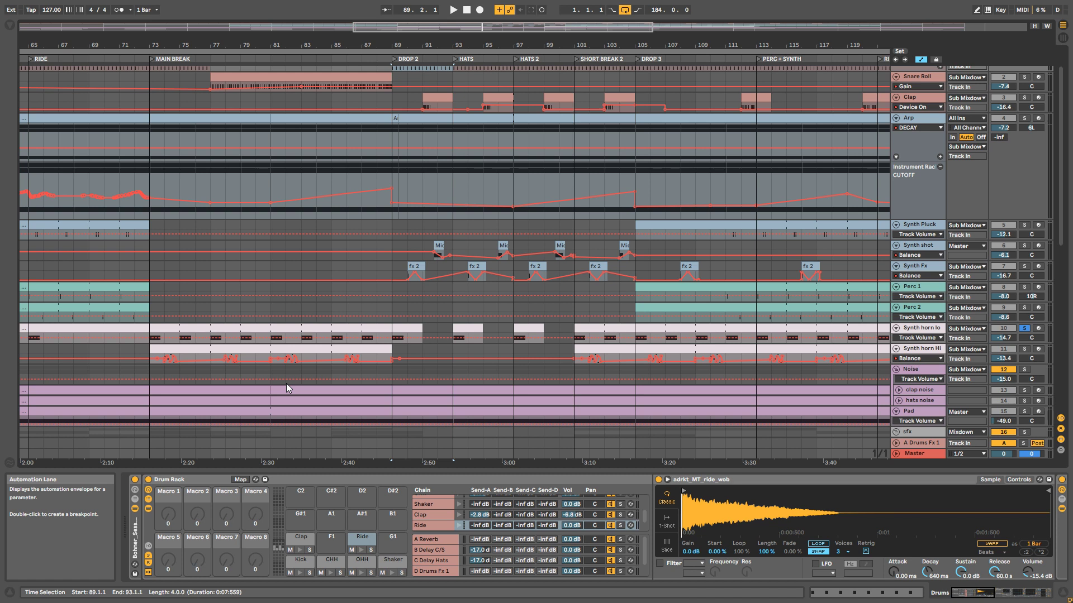
{"action": "left_click_drag", "start_coordinate": [457, 27], "coordinate": [470, 49]}
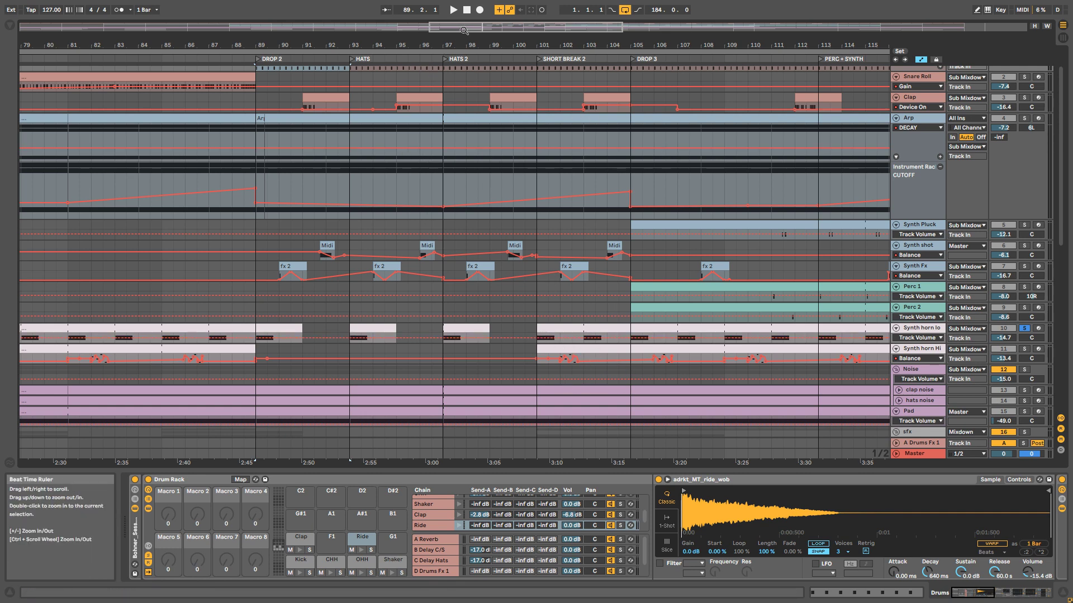
{"action": "left_click_drag", "start_coordinate": [464, 30], "coordinate": [369, 29]}
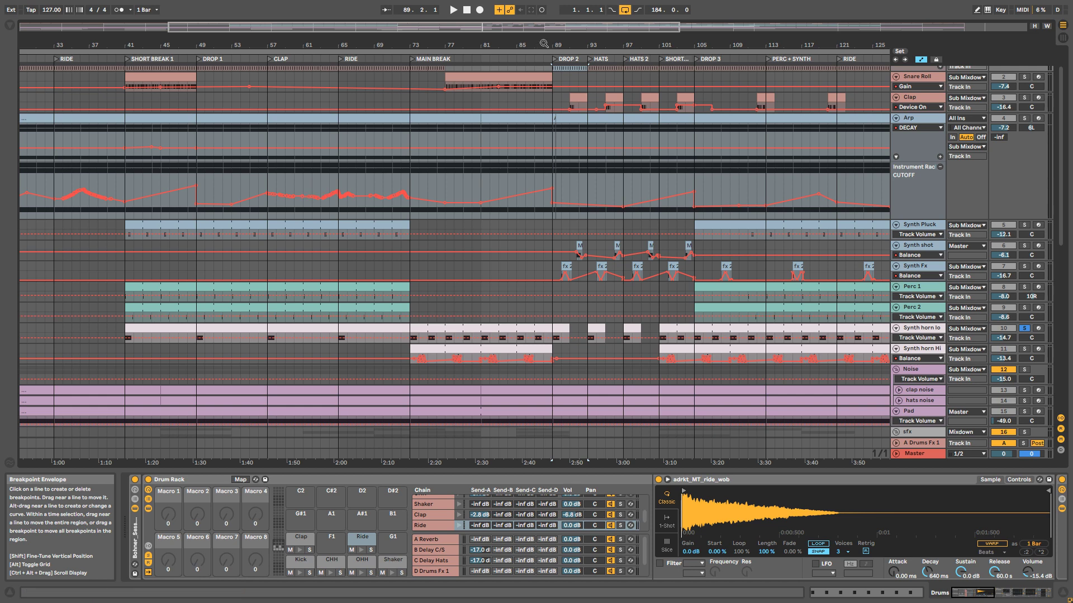
- Focus on the Drop 2 section and solo the Synth Fx, Synth shot and Clap tracks together
{"action": "left_click_drag", "start_coordinate": [564, 26], "coordinate": [570, 35]}
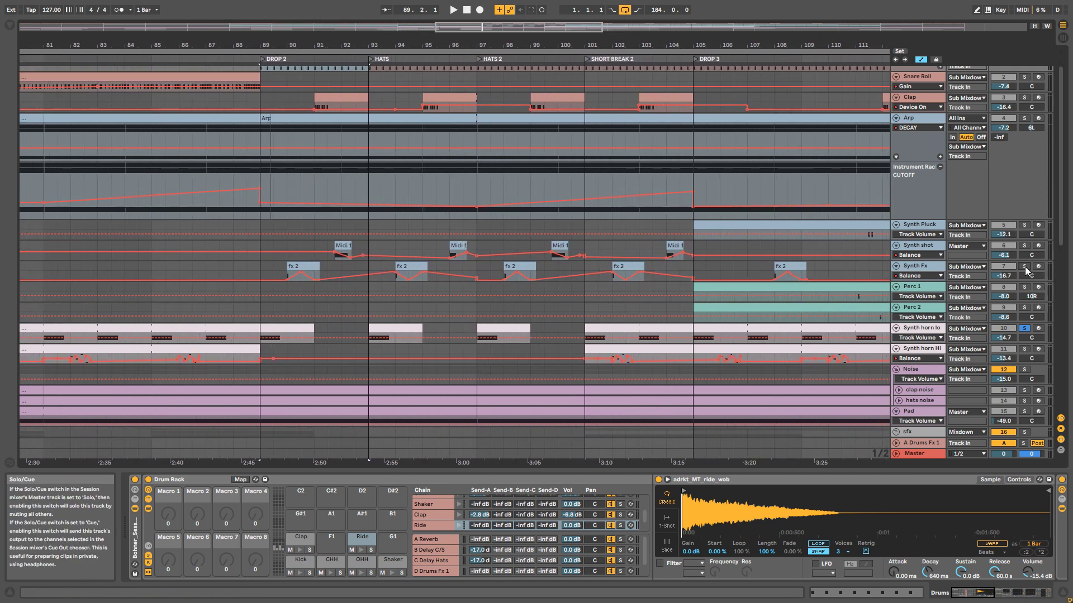
{"action": "left_click", "coordinate": [1025, 266]}
{"action": "left_click", "coordinate": [1025, 246], "text": "ctrl"}
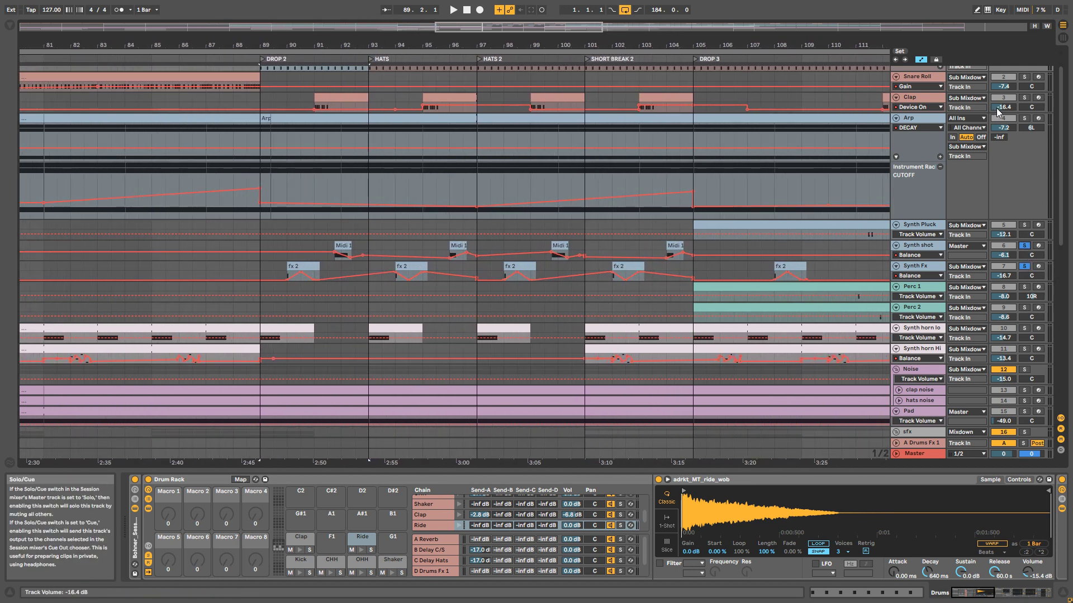
{"action": "left_click", "coordinate": [1024, 97], "text": "ctrl"}
- Select the fx 2 clip at bar 90 on the Synth Fx track and play it repeatedly, following its Balance automation
{"action": "left_click", "coordinate": [304, 265]}
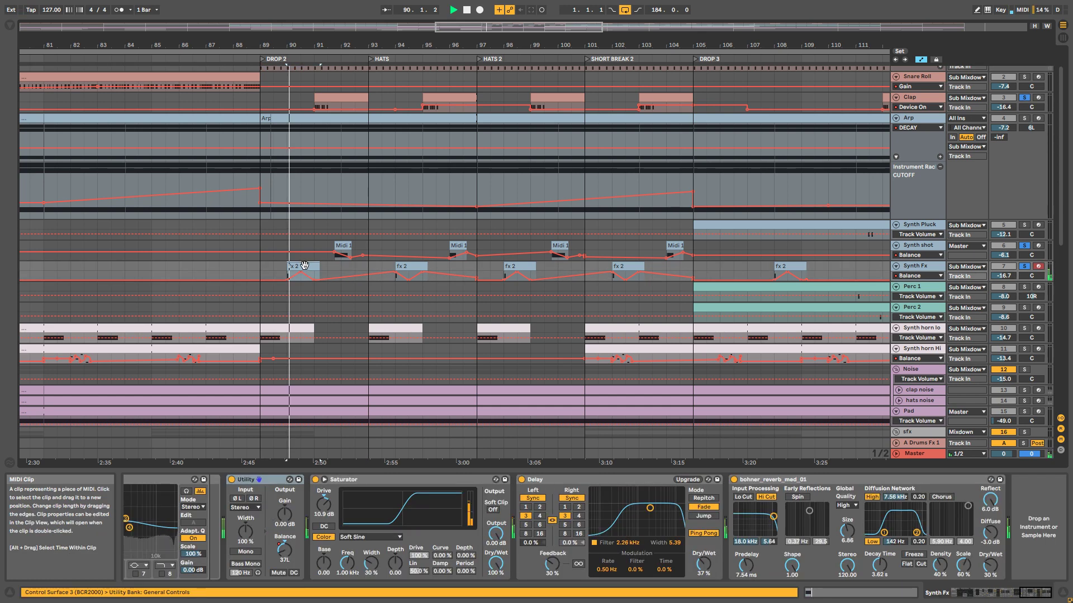
{"action": "key", "text": "space"}
{"action": "key", "text": "space"}
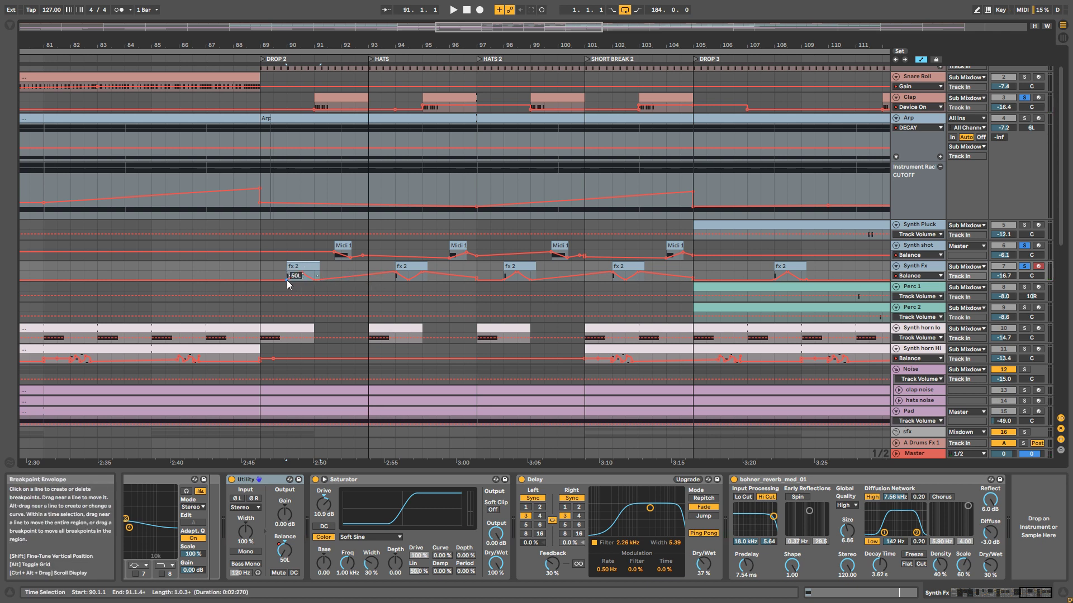
{"action": "key", "text": "space"}
{"action": "key", "text": "space"}
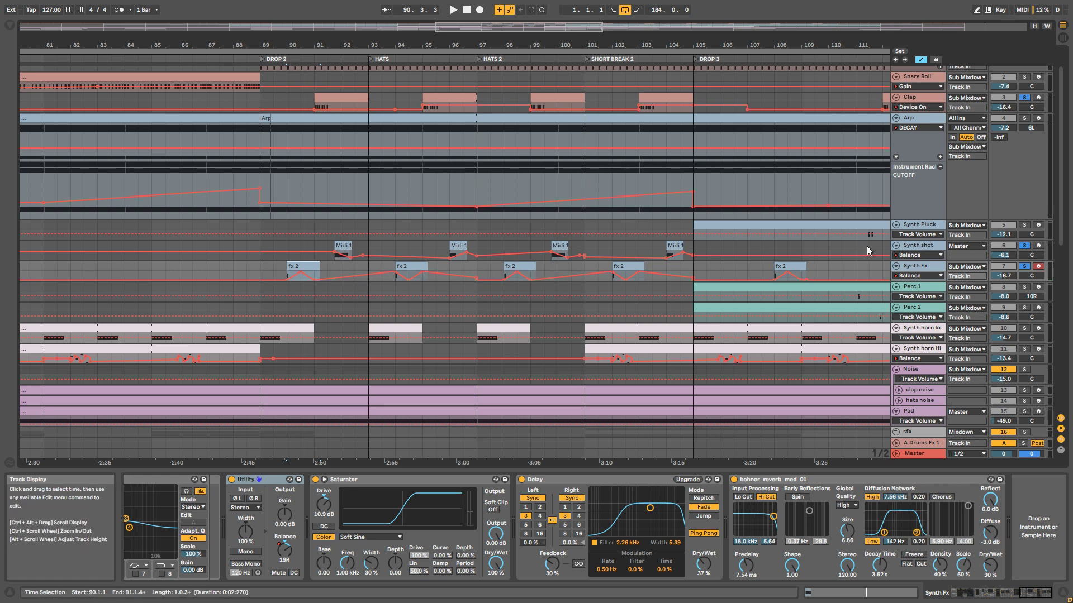
{"action": "key", "text": "space"}
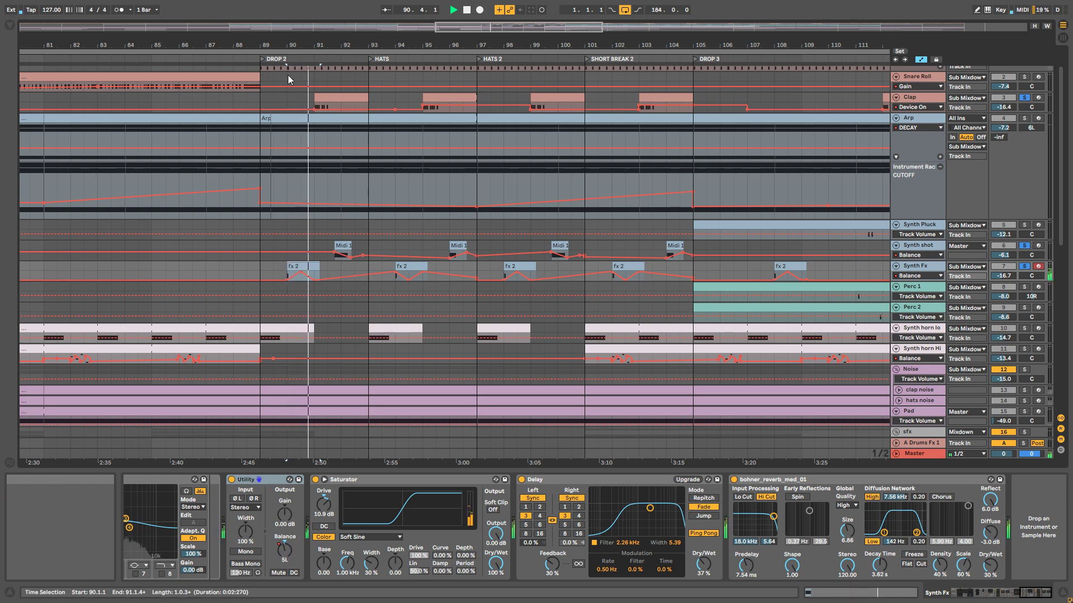
- Select the Clap clips starting at bars 91 and 95 in turn and play the second one
{"action": "left_click", "coordinate": [321, 99]}
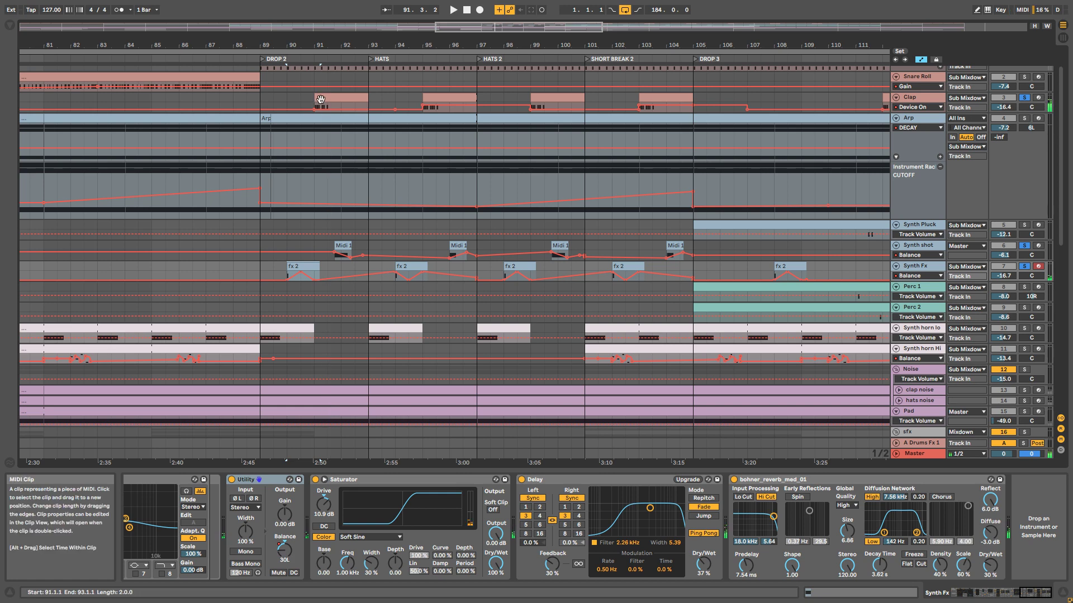
{"action": "left_click", "coordinate": [427, 100]}
{"action": "key", "text": "space"}
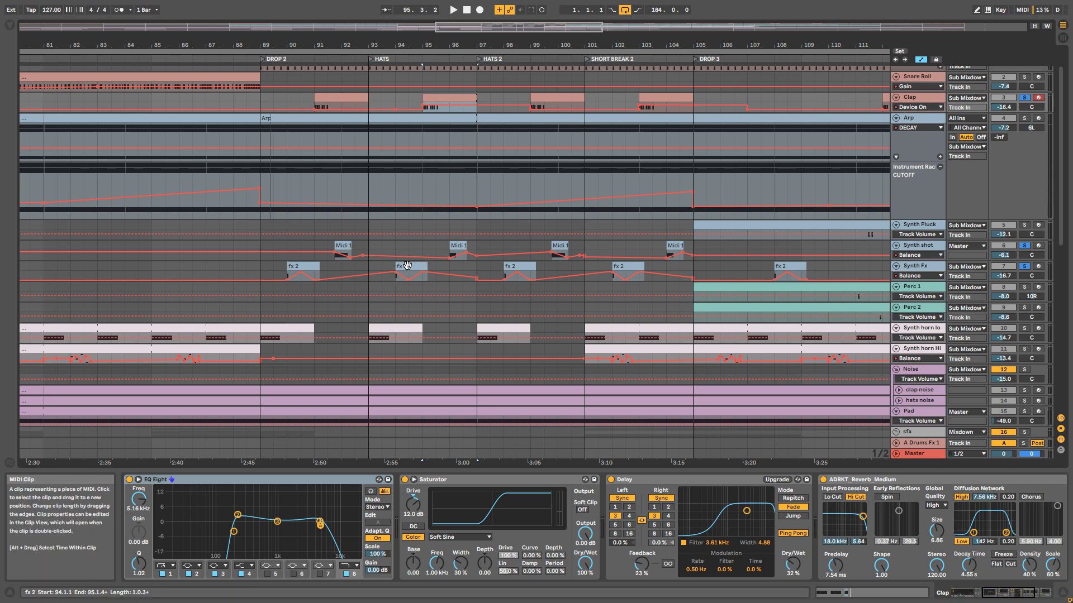
- Play the first Synth shot clip in Drop 2, then select the one at bar 96 and examine the track's Balance automation
{"action": "left_click", "coordinate": [343, 246]}
{"action": "key", "text": "space"}
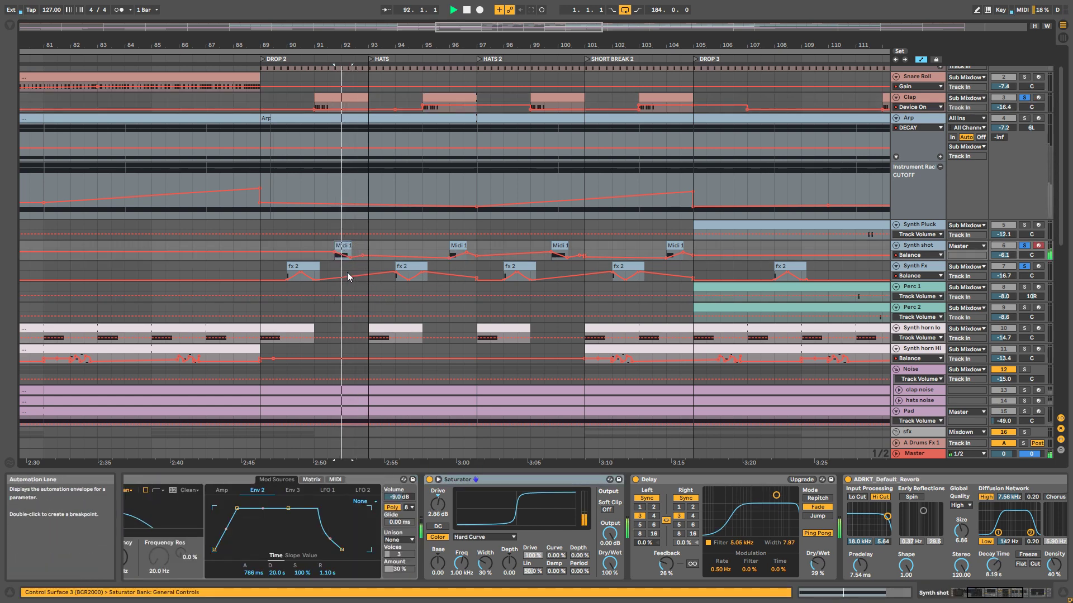
{"action": "key", "text": "space"}
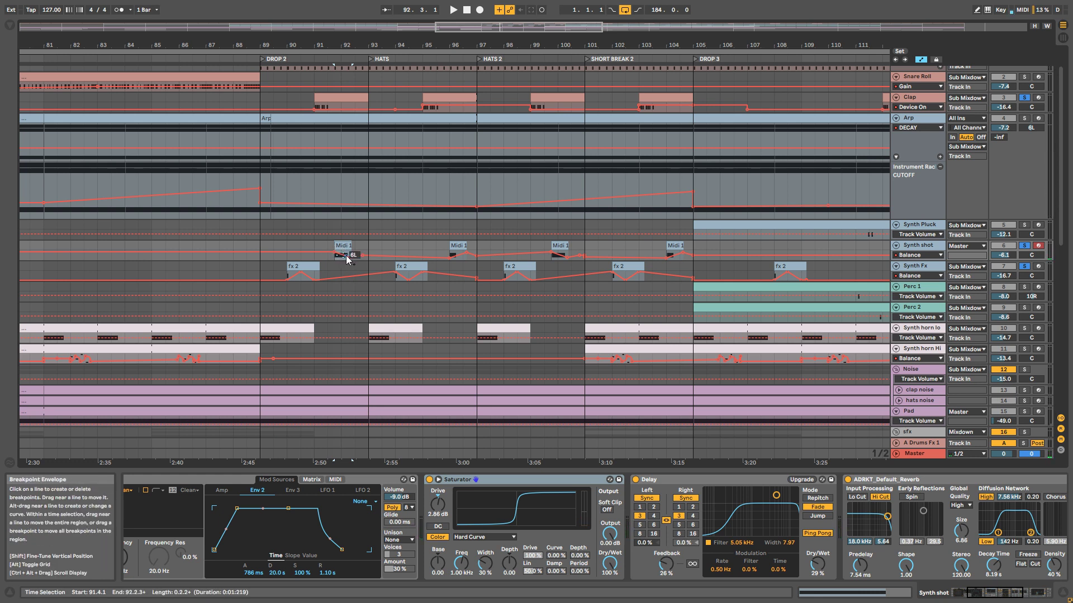
{"action": "left_click", "coordinate": [461, 246]}
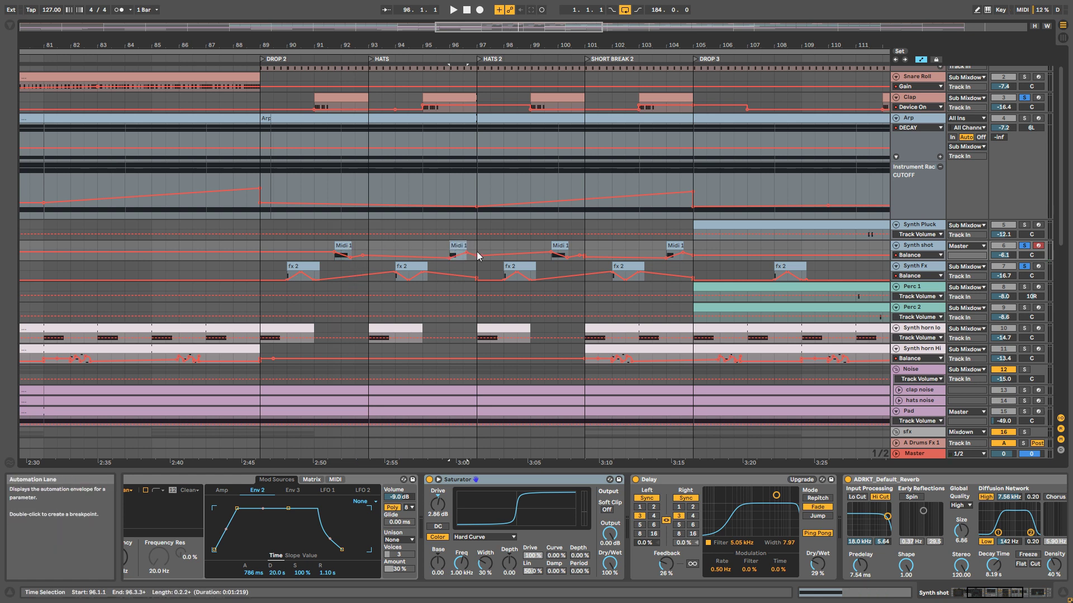
{"action": "mouse_move", "coordinate": [441, 260]}
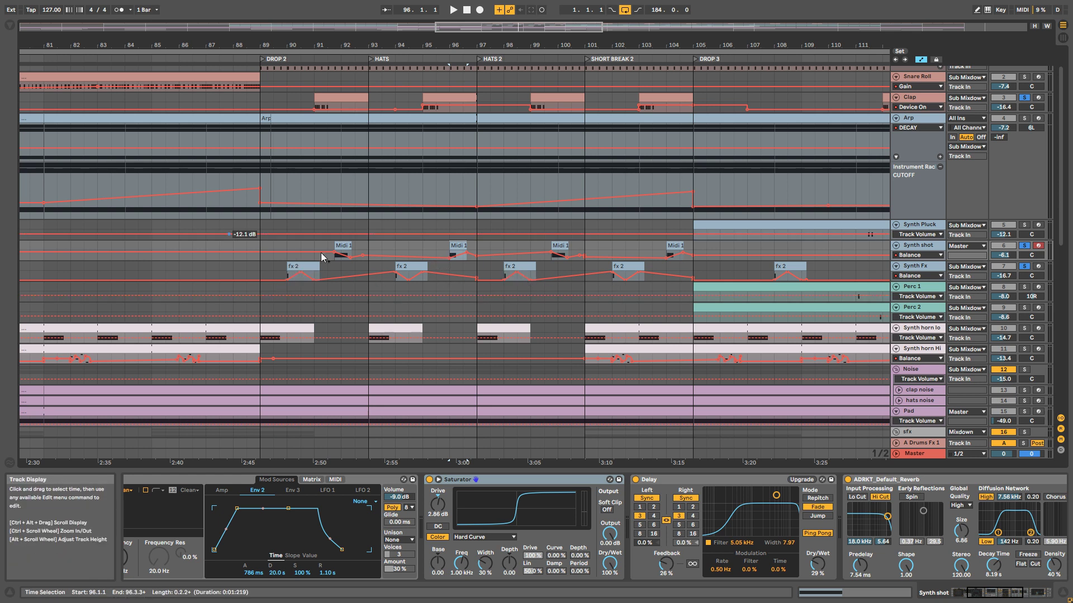
{"action": "mouse_move", "coordinate": [356, 263]}
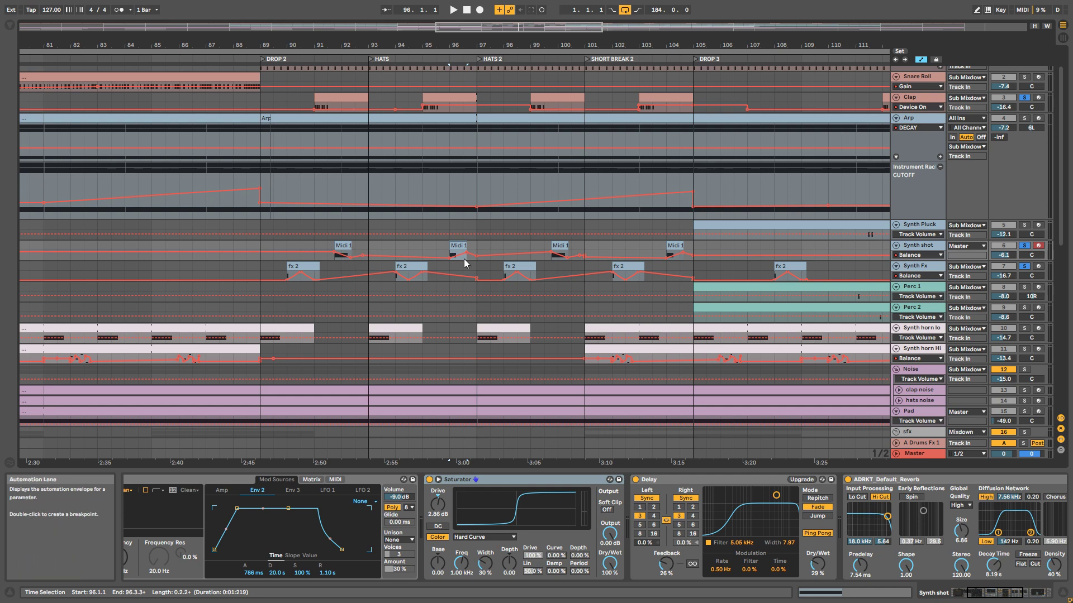
- Turn off the track solos, place the insert marker at bar 89 on Synth Fx, and play Drop 2 twice with all tracks
{"action": "left_click", "coordinate": [1024, 246]}
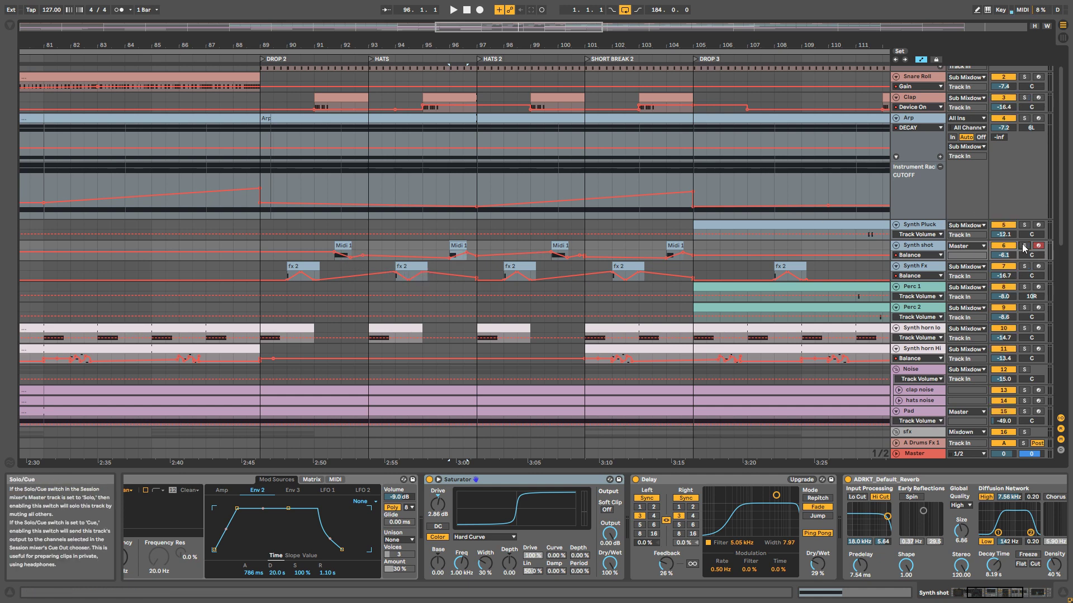
{"action": "left_click", "coordinate": [259, 271]}
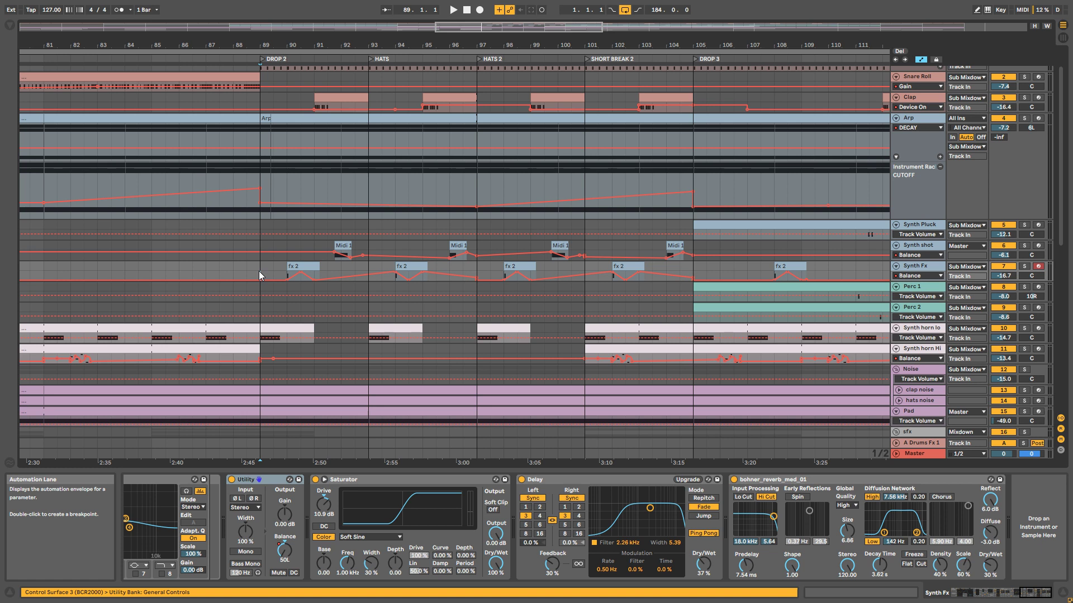
{"action": "key", "text": "space"}
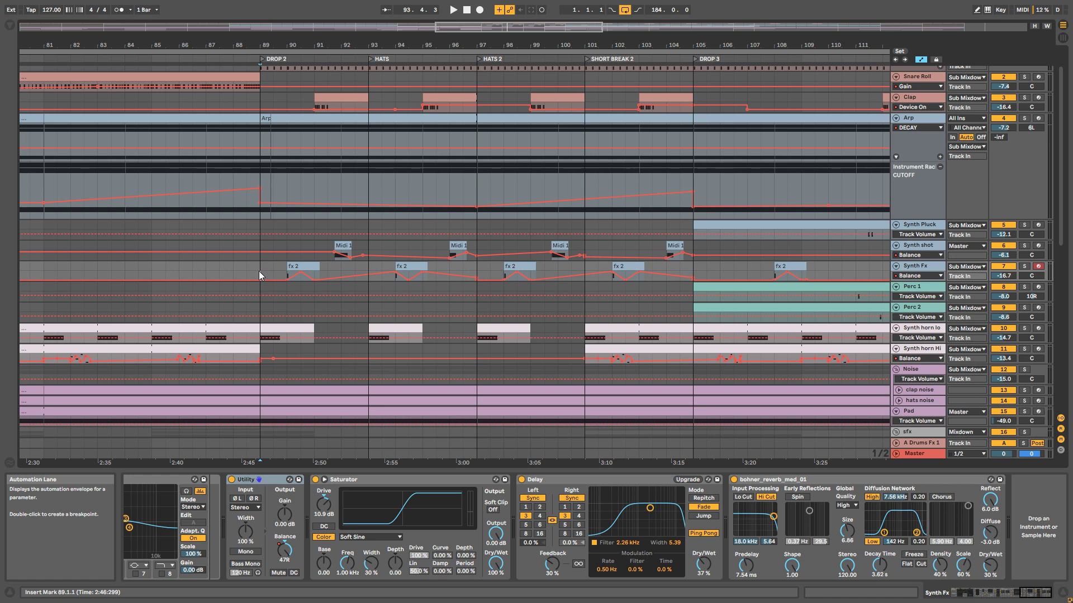
{"action": "key", "text": "space"}
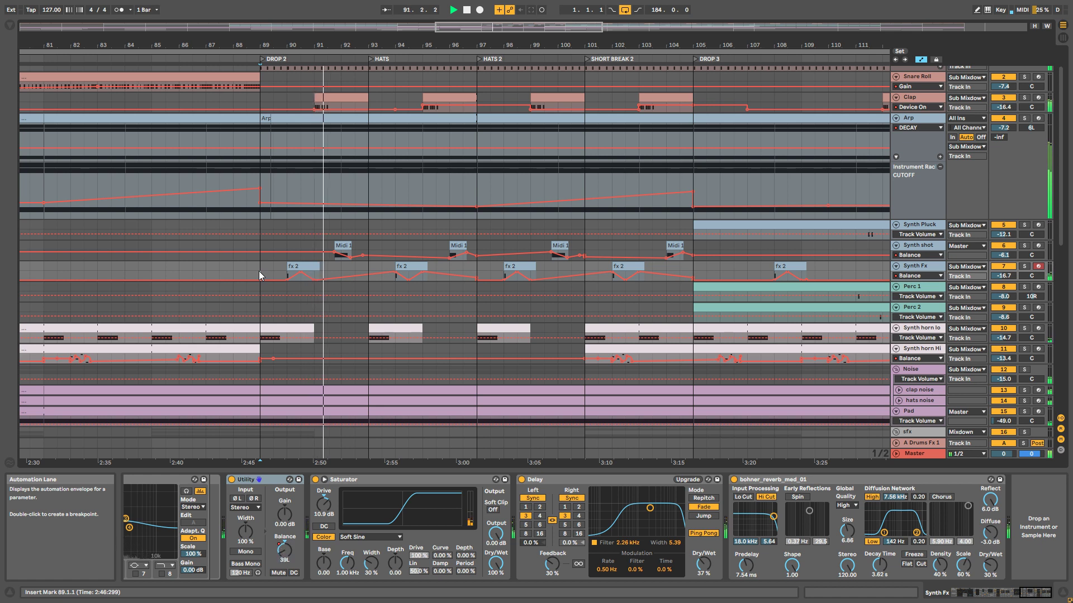
{"action": "key", "text": "space"}
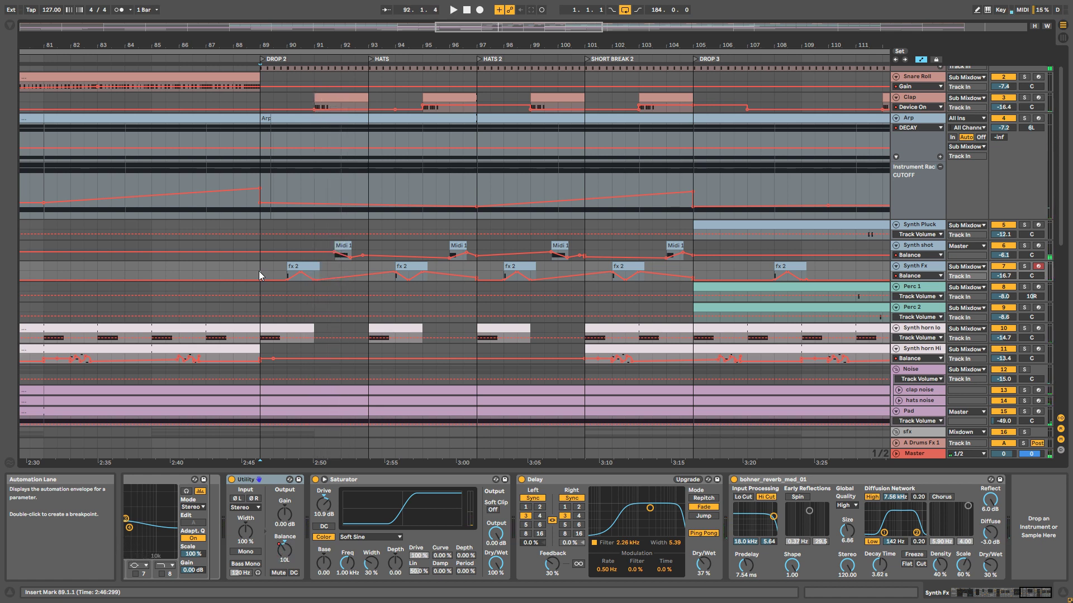
- Place the insert marker at bar 93 on the Drums track and play the Hats section while examining its tracks
{"action": "scroll", "coordinate": [565, 248], "scroll_direction": "down", "scroll_amount": 2}
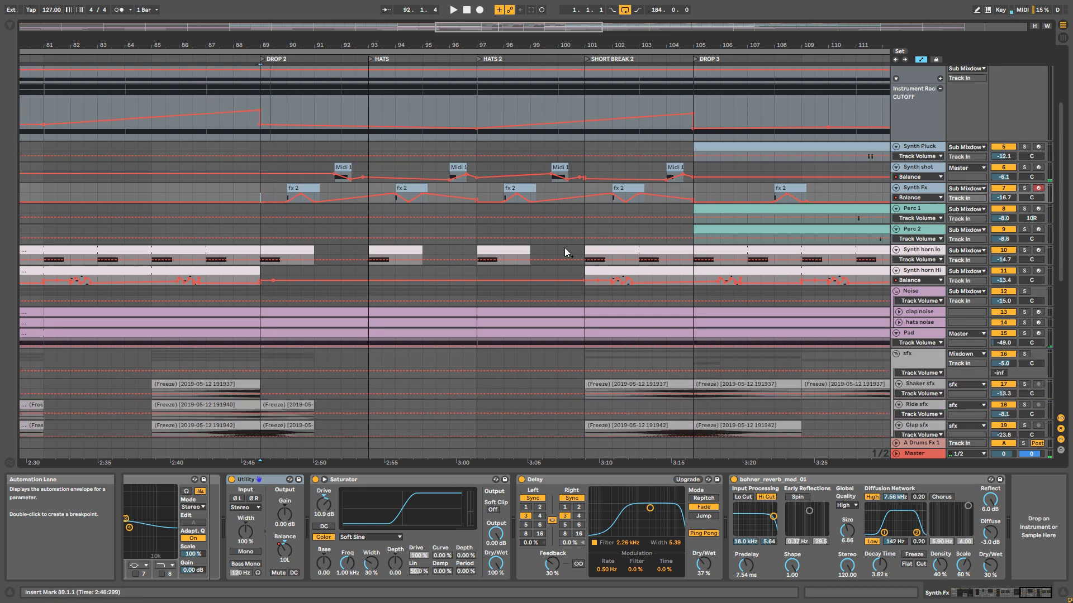
{"action": "scroll", "coordinate": [604, 287], "scroll_direction": "up", "scroll_amount": 4}
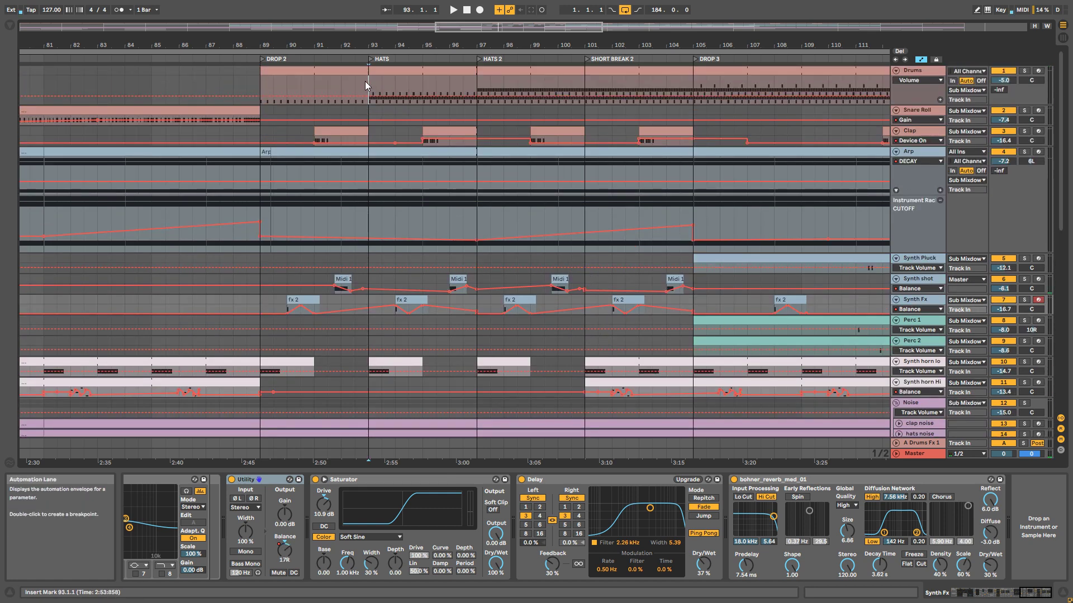
{"action": "left_click", "coordinate": [365, 81]}
{"action": "key", "text": "space"}
{"action": "scroll", "coordinate": [509, 232], "scroll_direction": "down", "scroll_amount": 2}
{"action": "scroll", "coordinate": [531, 231], "scroll_direction": "down", "scroll_amount": 1}
{"action": "scroll", "coordinate": [548, 268], "scroll_direction": "up", "scroll_amount": 4}
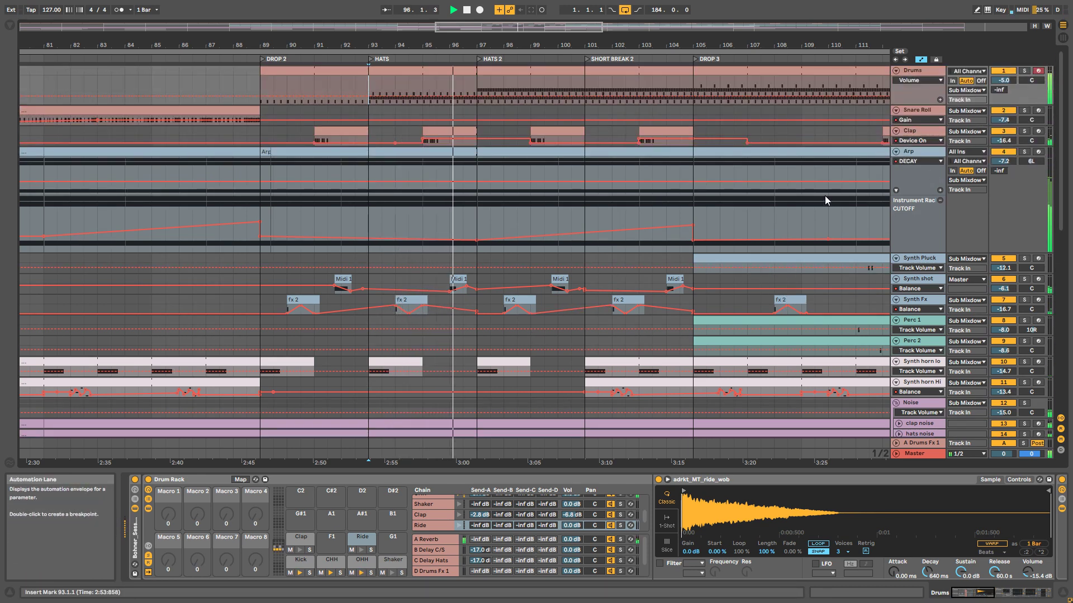
- Hide the automation lanes, examine the tracks playing at the start of Hats 2, and stop playback
{"action": "key", "text": "a"}
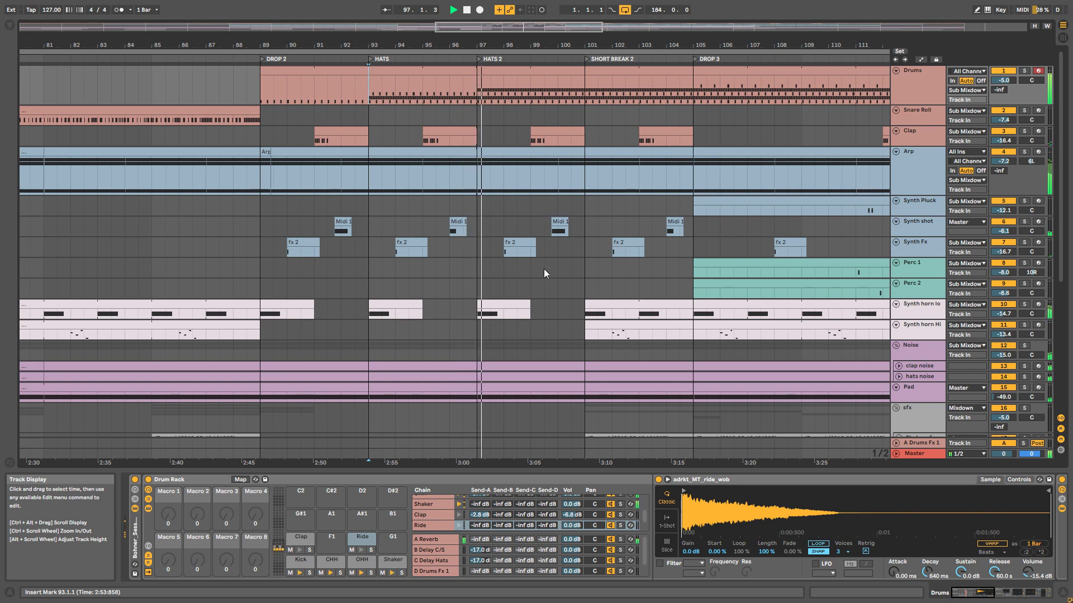
{"action": "scroll", "coordinate": [535, 198], "scroll_direction": "down", "scroll_amount": 1}
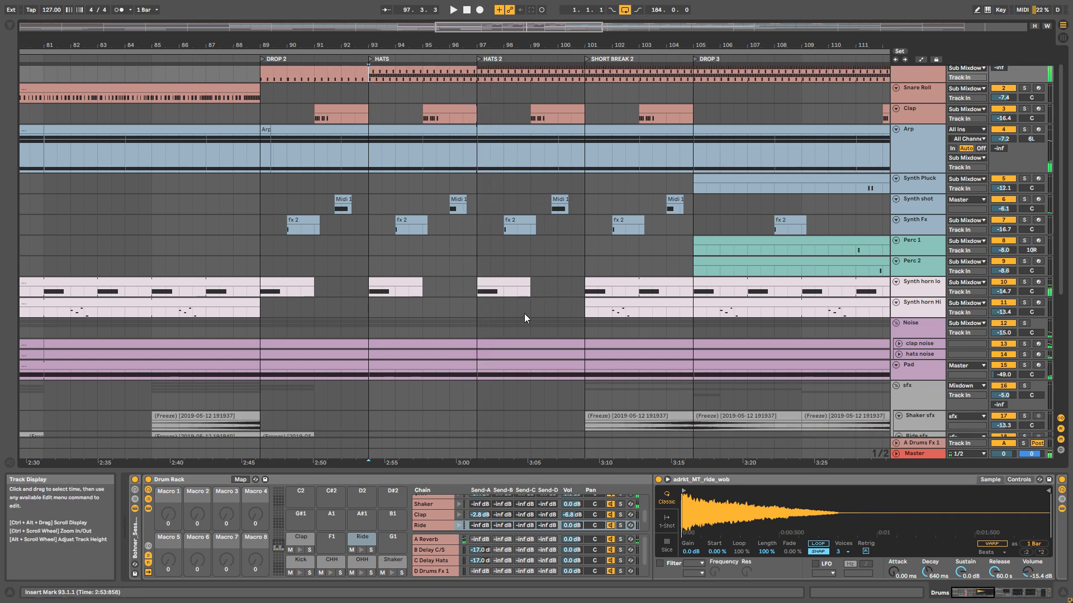
{"action": "scroll", "coordinate": [581, 307], "scroll_direction": "down", "scroll_amount": 3}
{"action": "scroll", "coordinate": [579, 307], "scroll_direction": "up", "scroll_amount": 4}
{"action": "key", "text": "space"}
- Place the insert marker at 97.3 on Synth shot and play Hats 2 into Short Break 2 with the automation lanes shown
{"action": "left_click", "coordinate": [490, 224]}
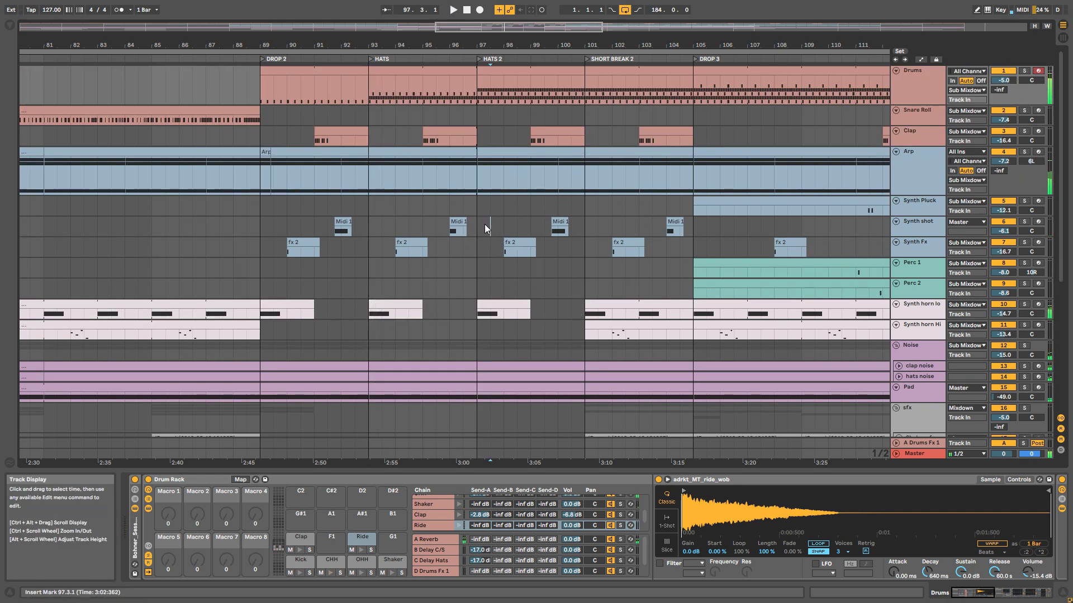
{"action": "key", "text": "a"}
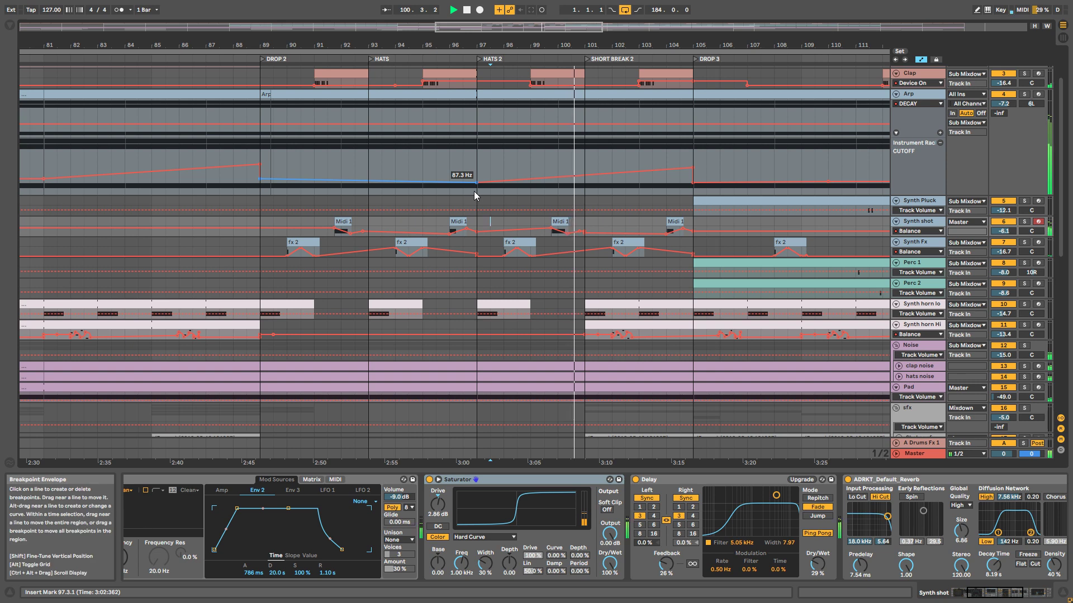
{"action": "scroll", "coordinate": [764, 222], "scroll_direction": "up", "scroll_amount": 3}
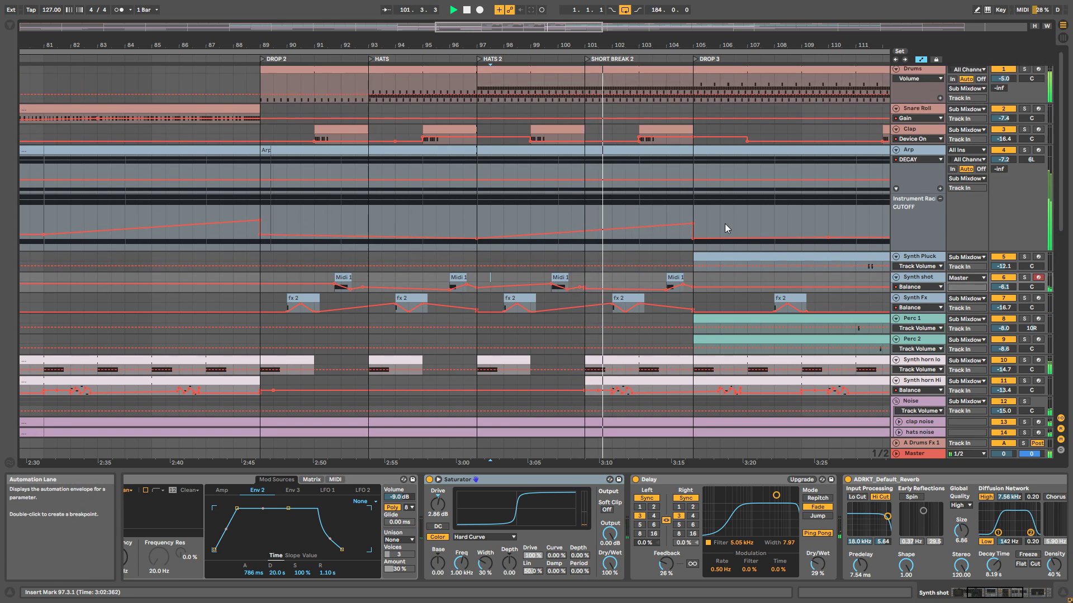
{"action": "key", "text": "space"}
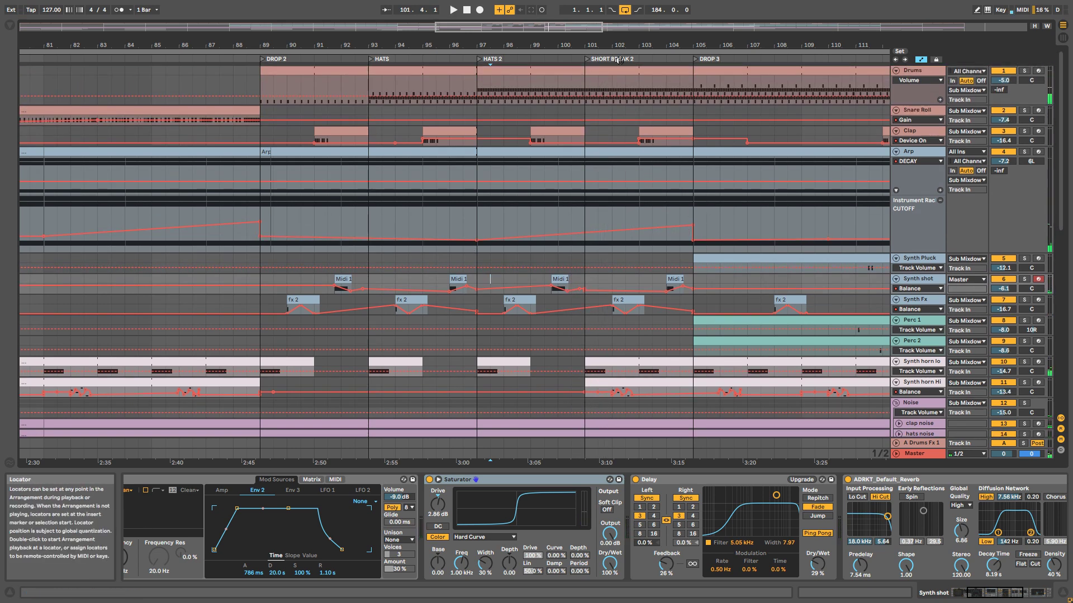
- Select the Synth horn Hi track and briefly play Hats 2 from the insert marker
{"action": "scroll", "coordinate": [656, 363], "scroll_direction": "down", "scroll_amount": 2}
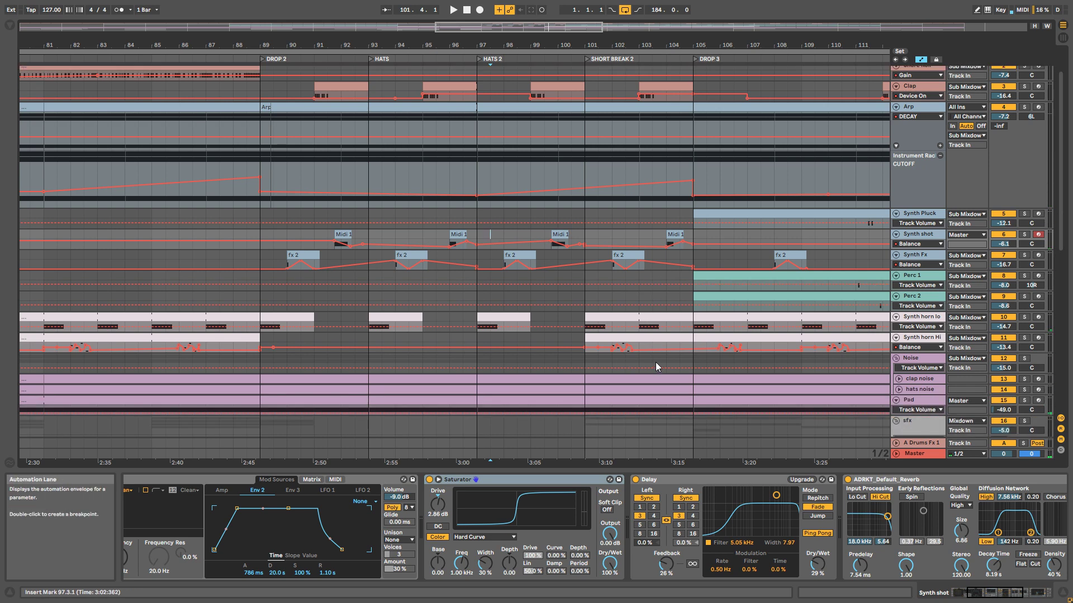
{"action": "left_click", "coordinate": [915, 340]}
{"action": "key", "text": "space"}
{"action": "key", "text": "space"}
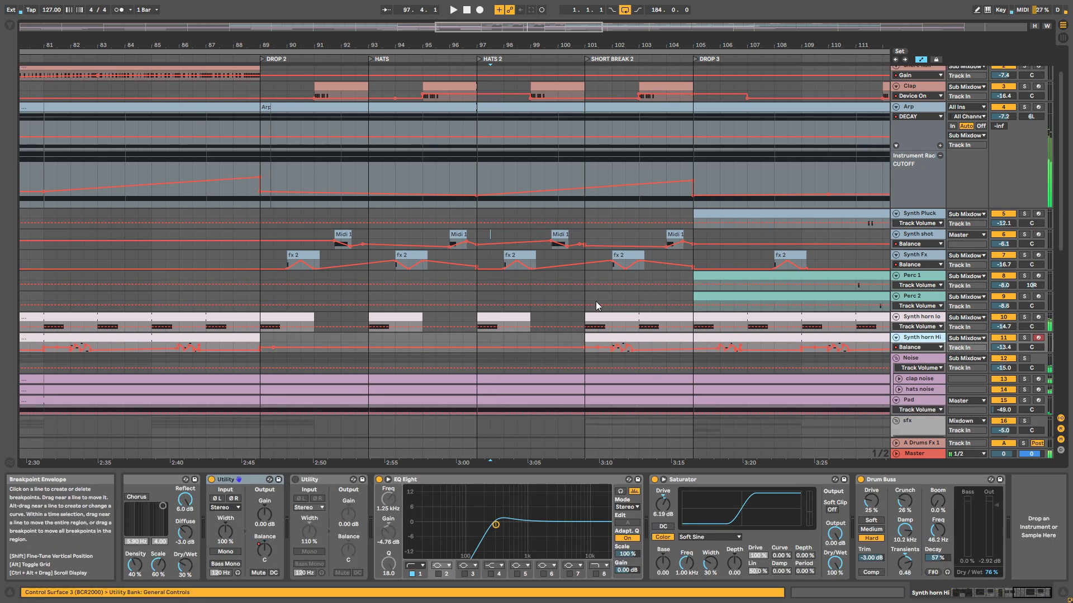
- Place the insert marker at bar 101 on Perc 2 and play Short Break 2 up to Drop 3
{"action": "left_click", "coordinate": [586, 299]}
{"action": "key", "text": "space"}
{"action": "left_click_drag", "start_coordinate": [580, 28], "coordinate": [616, 19]}
{"action": "scroll", "coordinate": [521, 248], "scroll_direction": "up", "scroll_amount": 2}
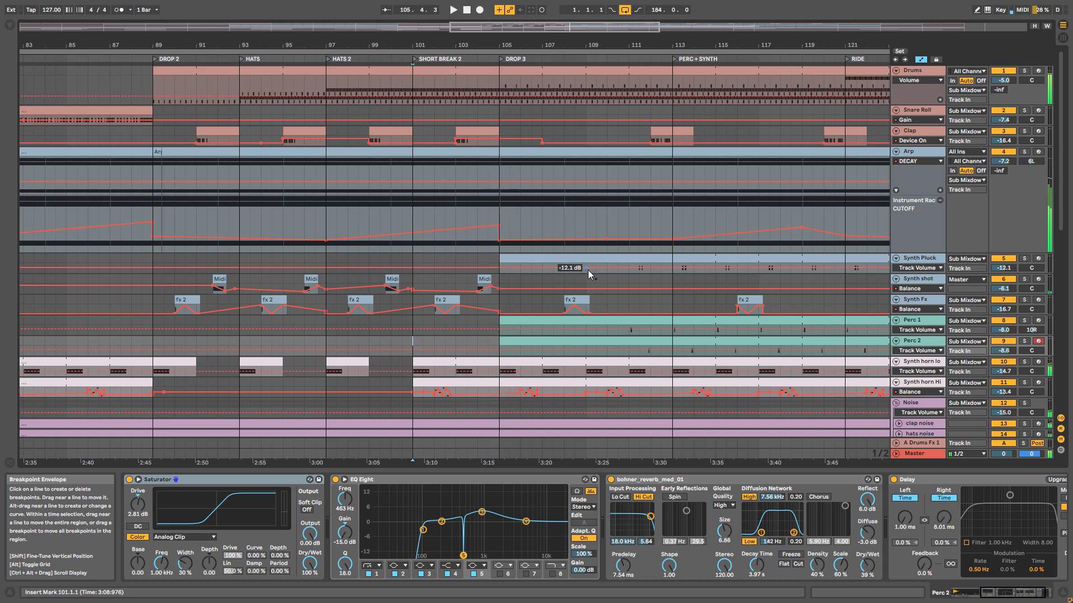
{"action": "key", "text": "space"}
- Select the Drums clip in Drop 3, then set the insert marker to bar 105 on Synth Fx and compare Drop 3 with the earlier sections
{"action": "left_click", "coordinate": [518, 69]}
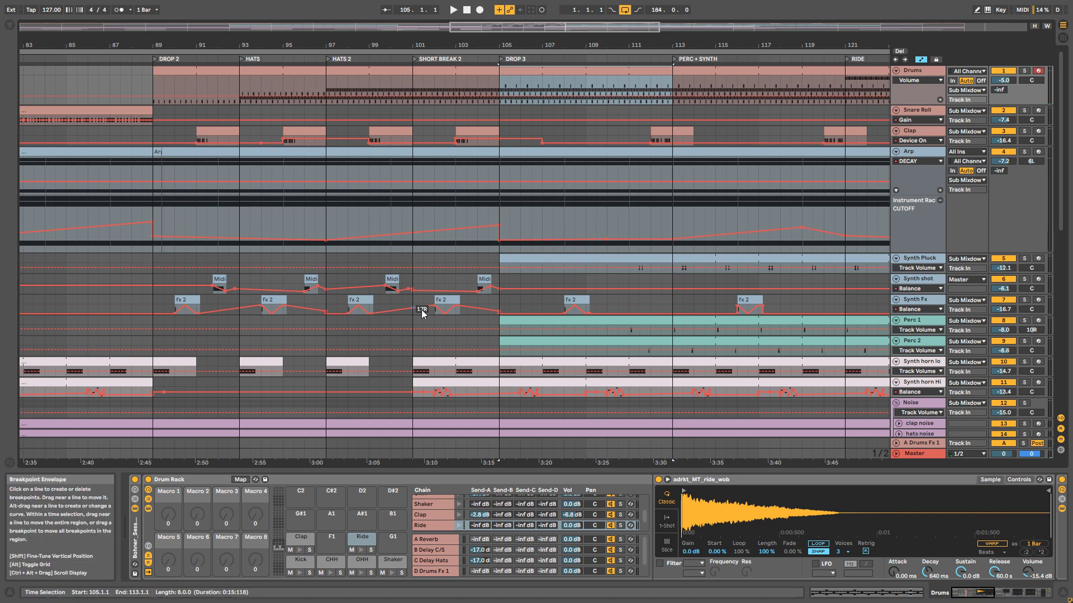
{"action": "left_click", "coordinate": [510, 303]}
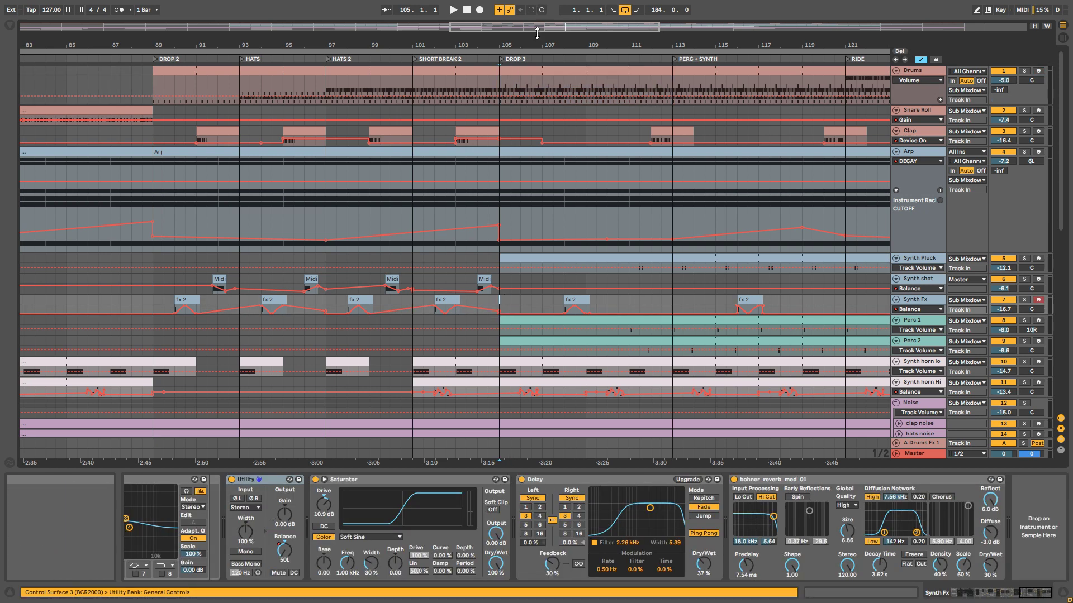
{"action": "left_click_drag", "start_coordinate": [540, 27], "coordinate": [540, 3]}
{"action": "scroll", "coordinate": [271, 340], "scroll_direction": "left", "scroll_amount": 5}
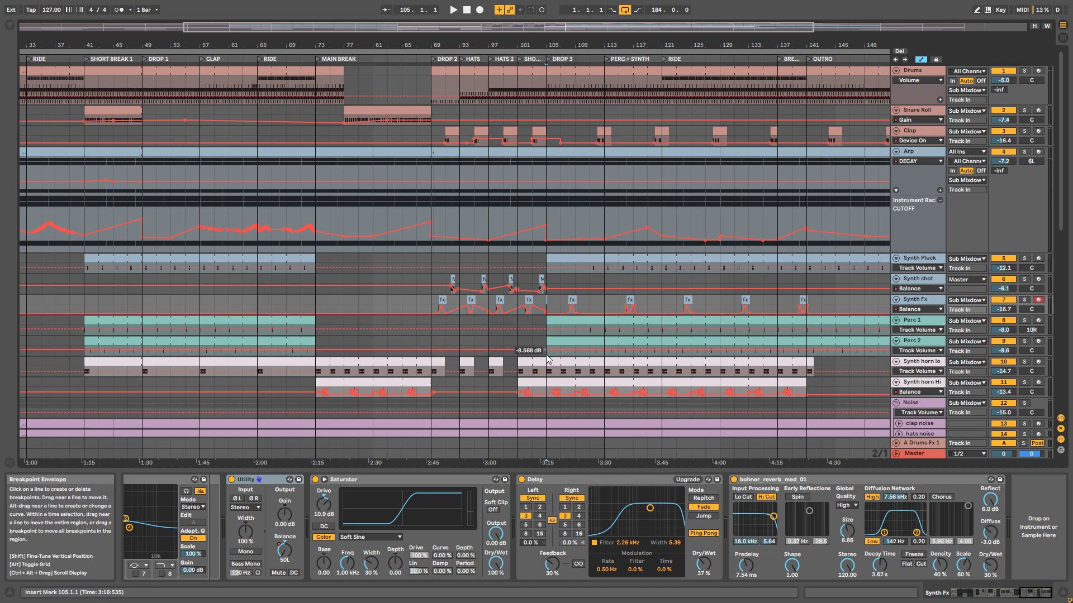
- Play from bar 103 on Perc 2 into Drop 3, then examine the Mixdown track's EQ Eight Device On automation
{"action": "left_click", "coordinate": [531, 341]}
{"action": "key", "text": "space"}
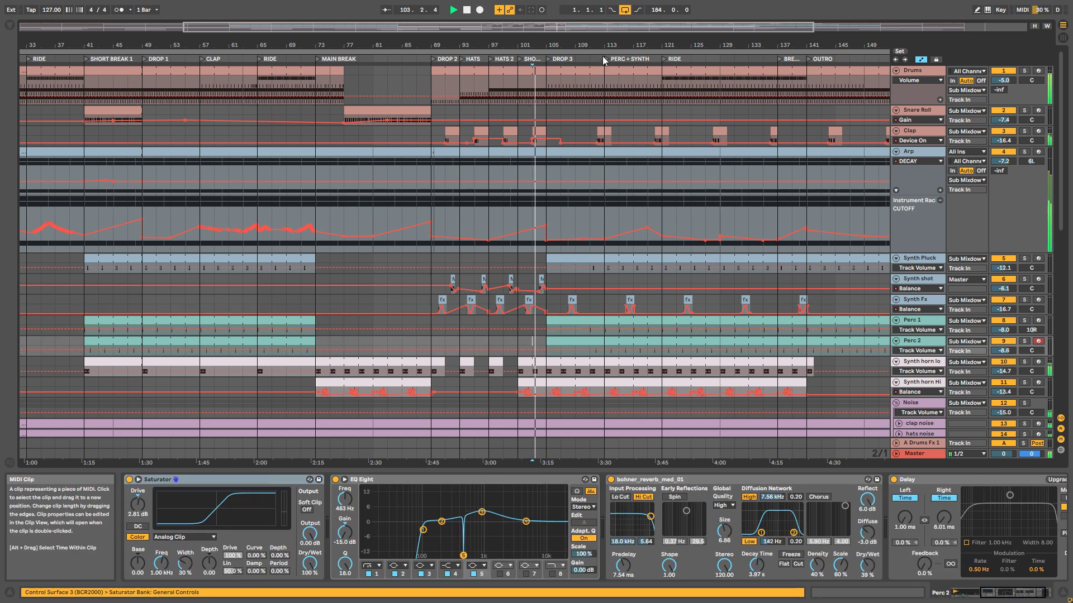
{"action": "left_click_drag", "start_coordinate": [609, 26], "coordinate": [611, 52]}
{"action": "scroll", "coordinate": [424, 330], "scroll_direction": "down", "scroll_amount": 2}
{"action": "scroll", "coordinate": [425, 331], "scroll_direction": "down", "scroll_amount": 10}
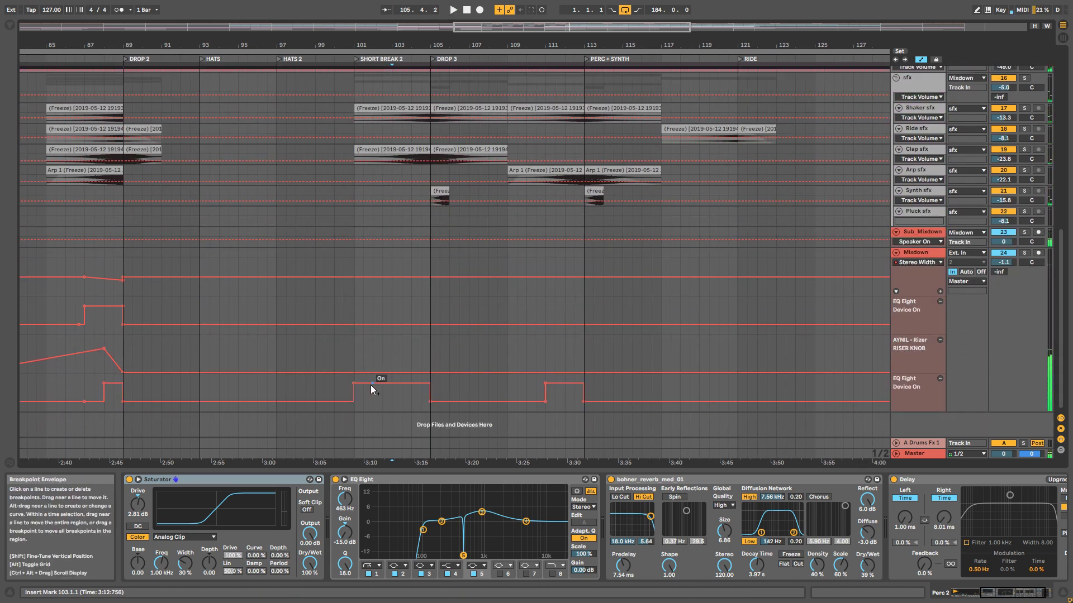
- Place the insert marker at 102.3 on the Mixdown track and play the end of Short Break 2 into Drop 3
{"action": "left_click", "coordinate": [407, 401]}
{"action": "key", "text": "space"}
{"action": "scroll", "coordinate": [423, 402], "scroll_direction": "up", "scroll_amount": 2}
{"action": "scroll", "coordinate": [430, 404], "scroll_direction": "up", "scroll_amount": 10}
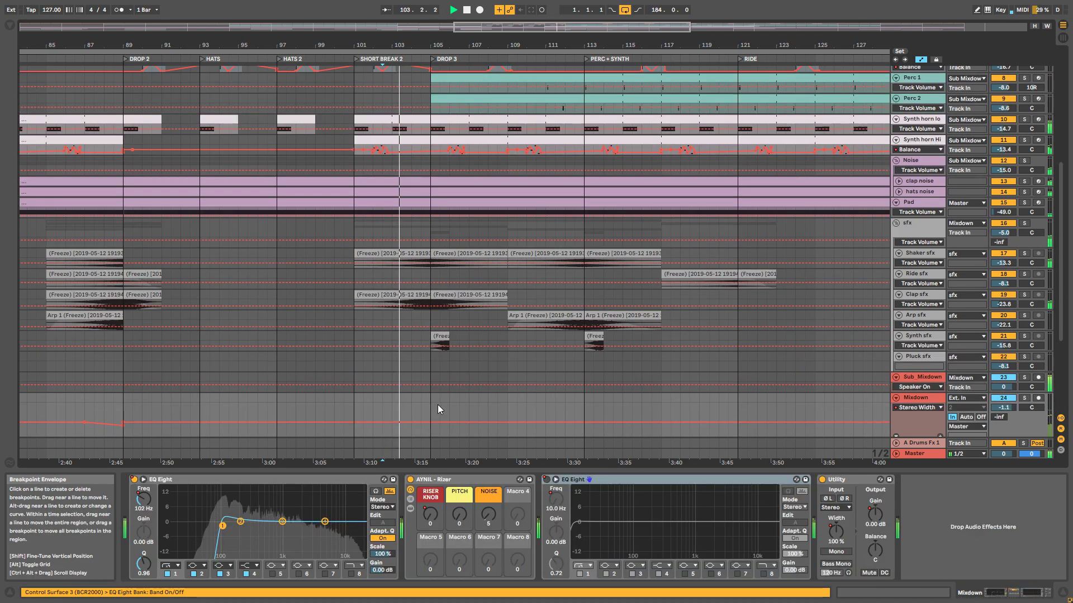
{"action": "scroll", "coordinate": [449, 395], "scroll_direction": "up", "scroll_amount": 1}
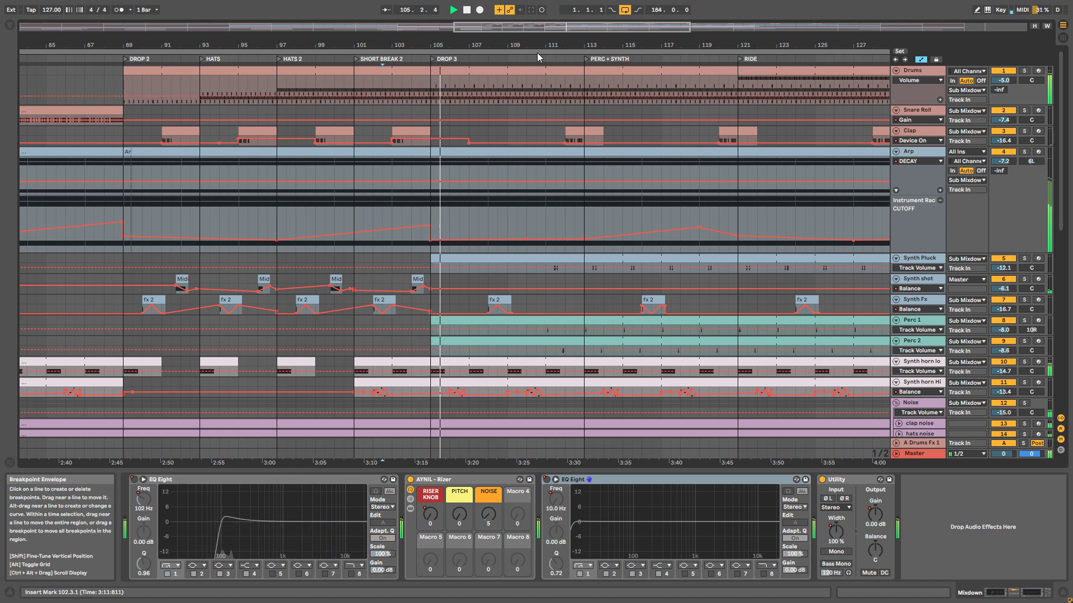
{"action": "left_click_drag", "start_coordinate": [536, 27], "coordinate": [552, 30]}
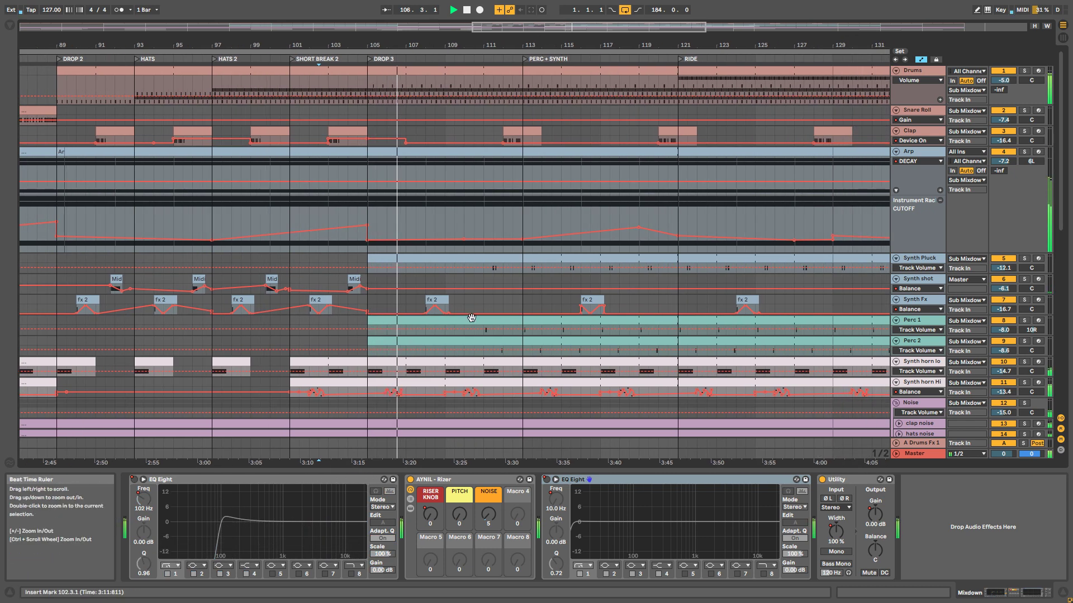
- Hide the automation lanes and reduce the Arp track's height while playing Drop 3 into Perc + Synth, then stop playback
{"action": "key", "text": "a"}
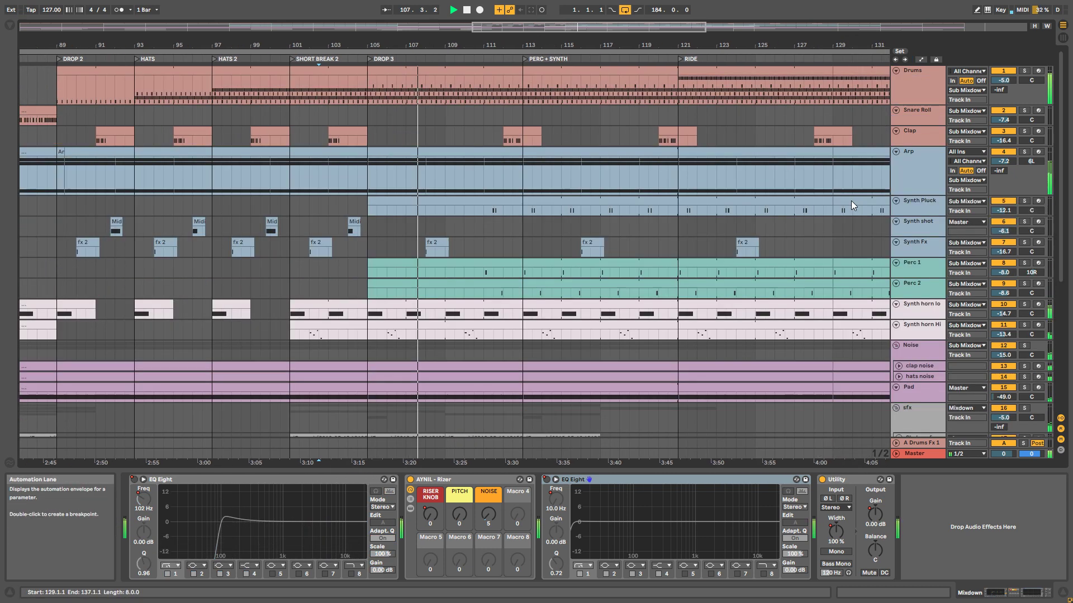
{"action": "left_click_drag", "start_coordinate": [908, 194], "coordinate": [908, 175]}
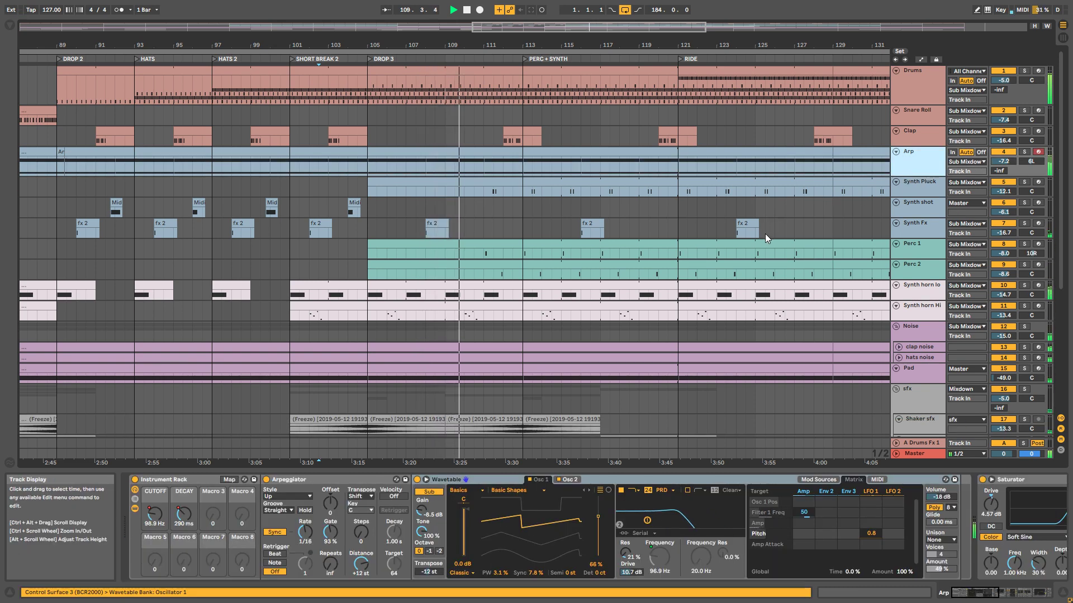
{"action": "left_click_drag", "start_coordinate": [514, 26], "coordinate": [519, 14]}
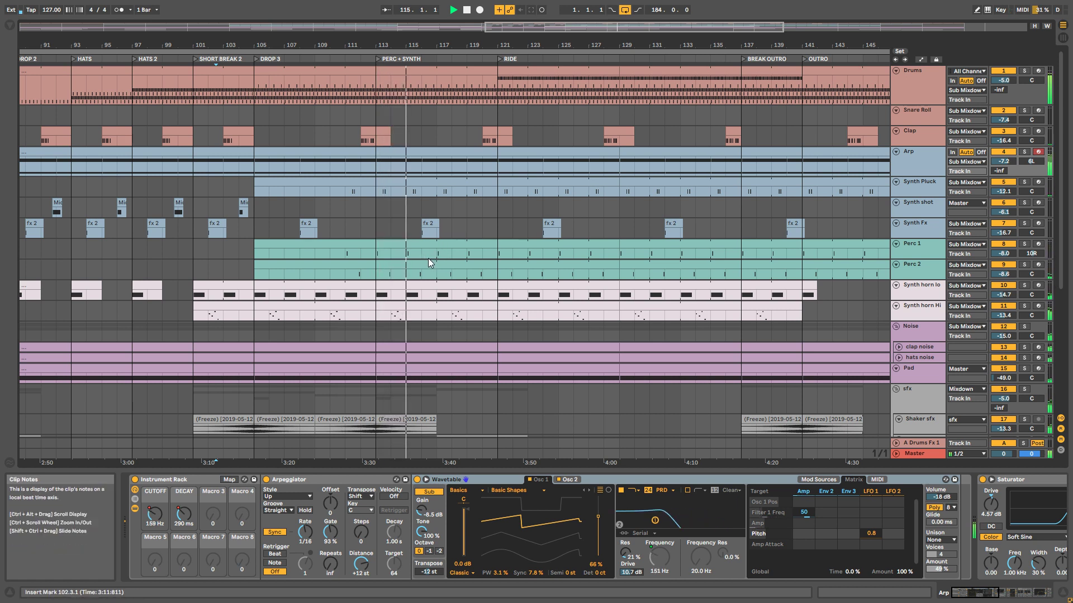
{"action": "key", "text": "space"}
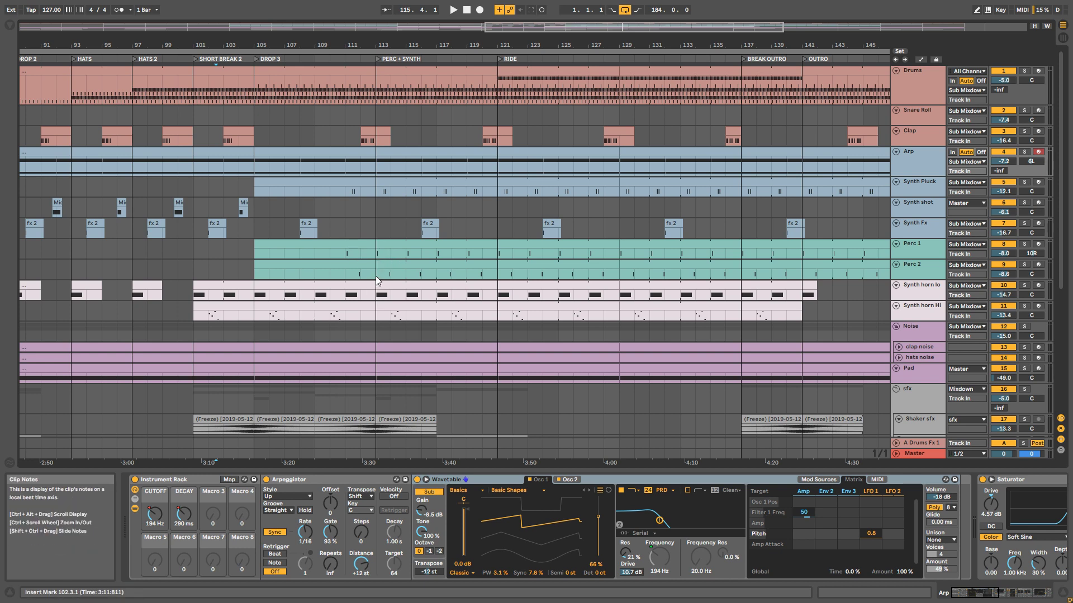
- Place the insert marker at bar 119 on Synth Fx and play the end of Perc + Synth into Ride
{"action": "left_click", "coordinate": [468, 229]}
{"action": "key", "text": "space"}
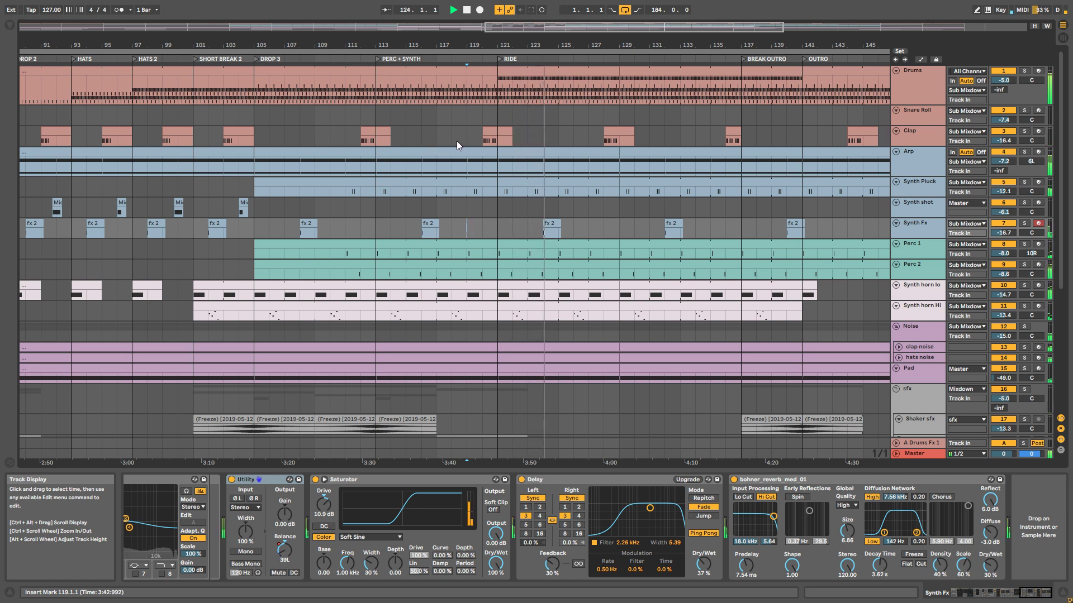
{"action": "key", "text": "space"}
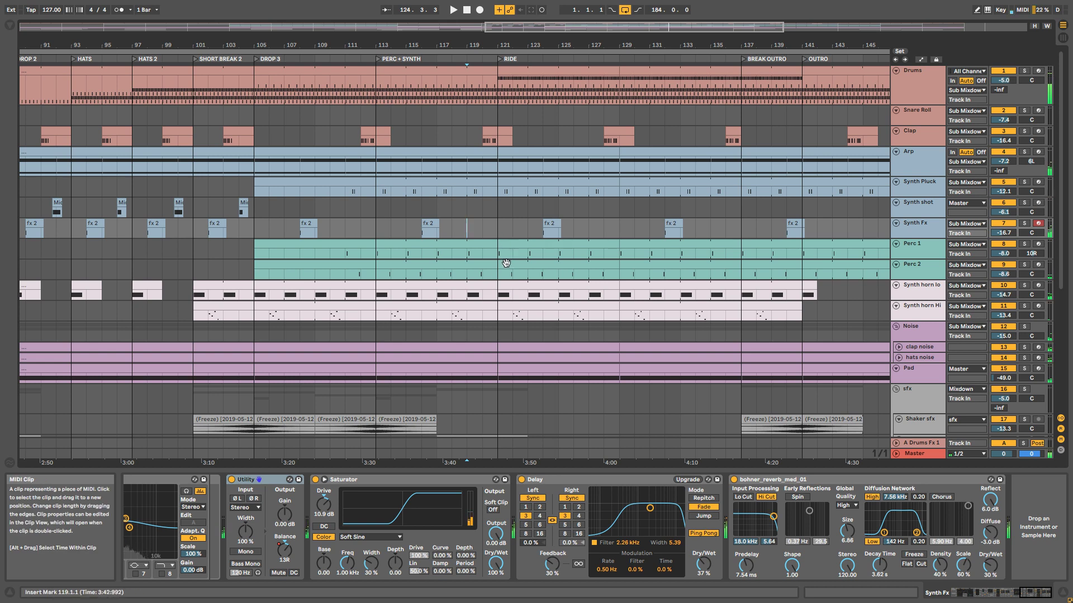
- Play the Synth horn Hi notes in Ride from bar 122, then move the insert marker to bar 123
{"action": "left_click", "coordinate": [497, 316]}
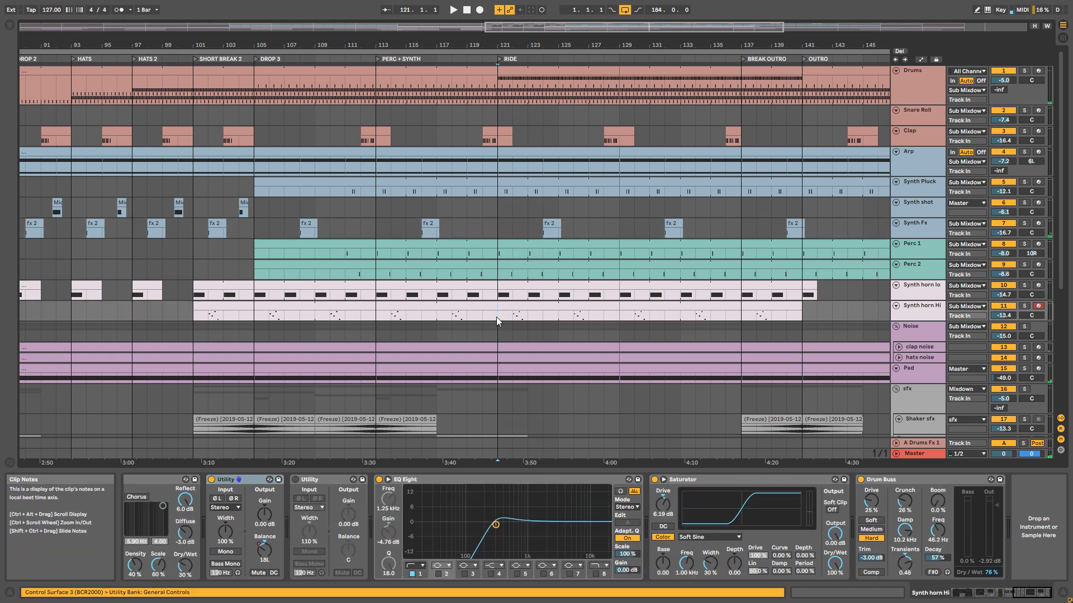
{"action": "left_click", "coordinate": [511, 316]}
{"action": "key", "text": "space"}
{"action": "key", "text": "space"}
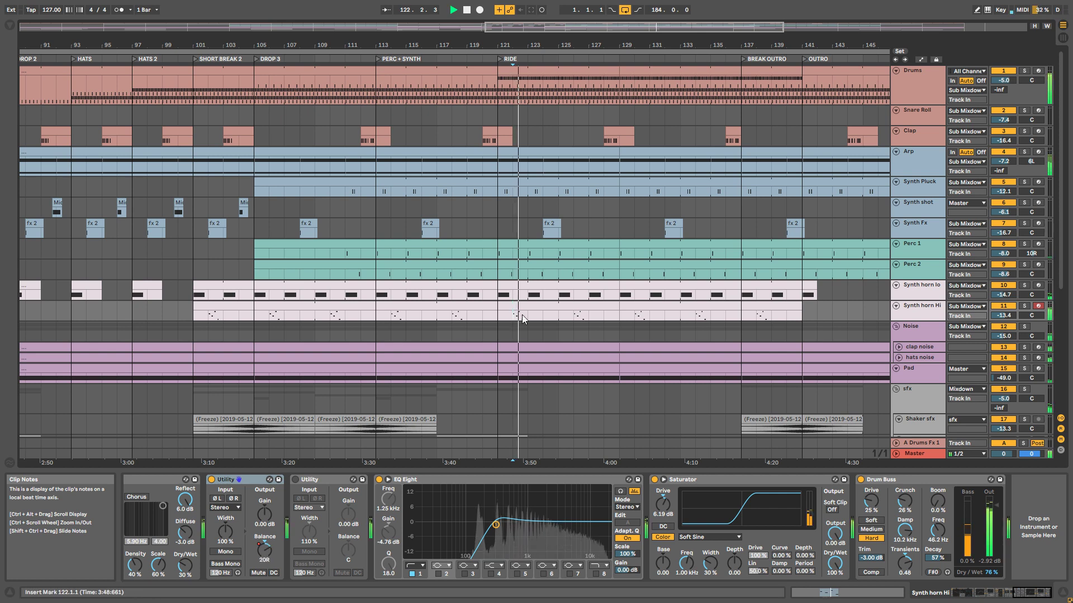
{"action": "left_click", "coordinate": [528, 316]}
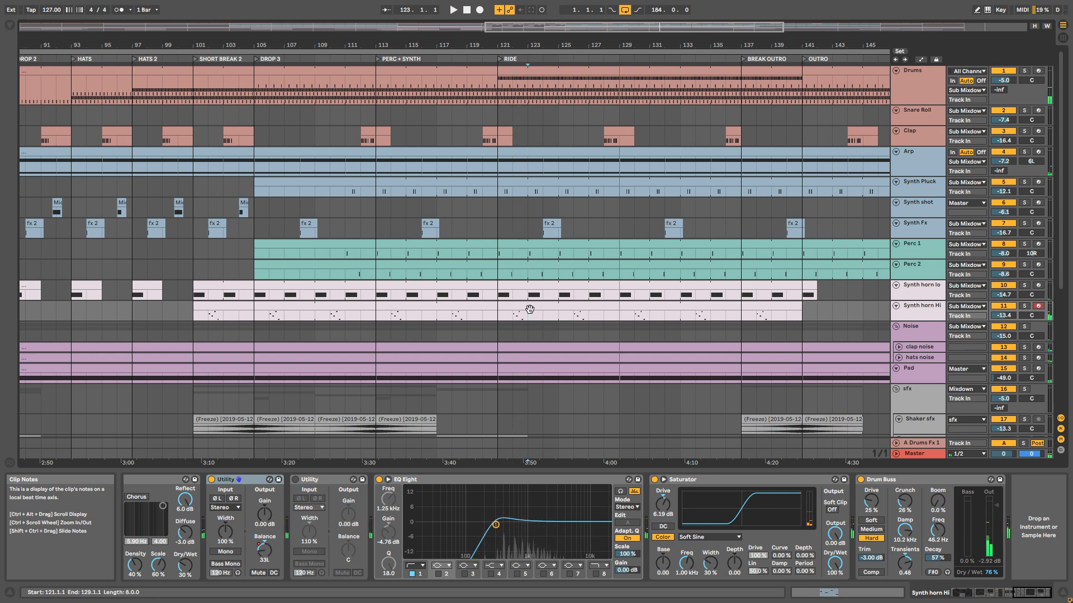
- Select the fx 2 clip at bar 124, then select the Clap clip at bar 128 and play it
{"action": "left_click", "coordinate": [553, 221]}
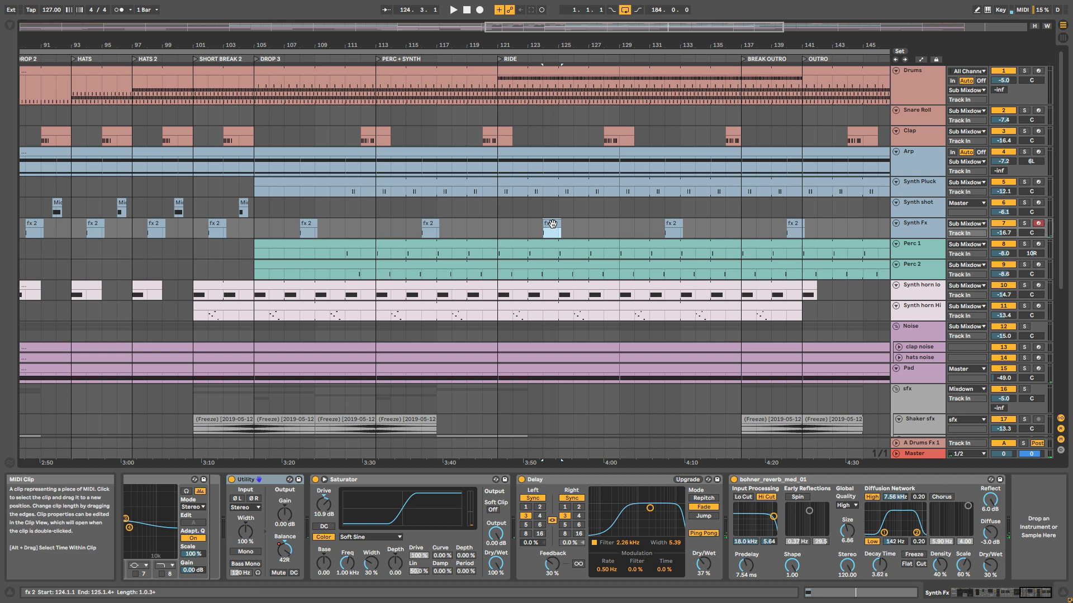
{"action": "left_click", "coordinate": [617, 132]}
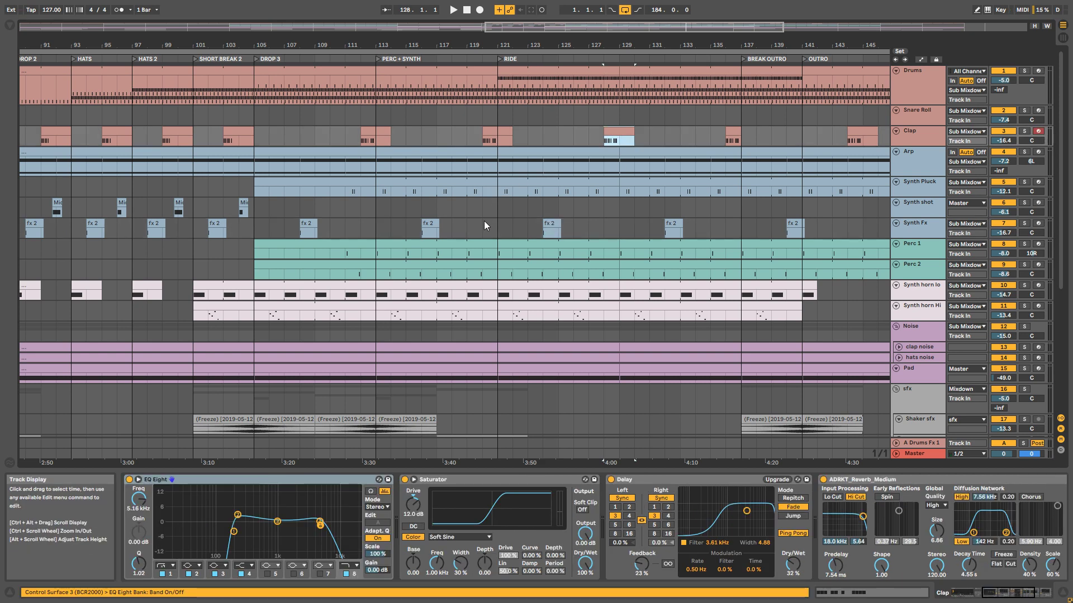
{"action": "key", "text": "space"}
{"action": "key", "text": "space"}
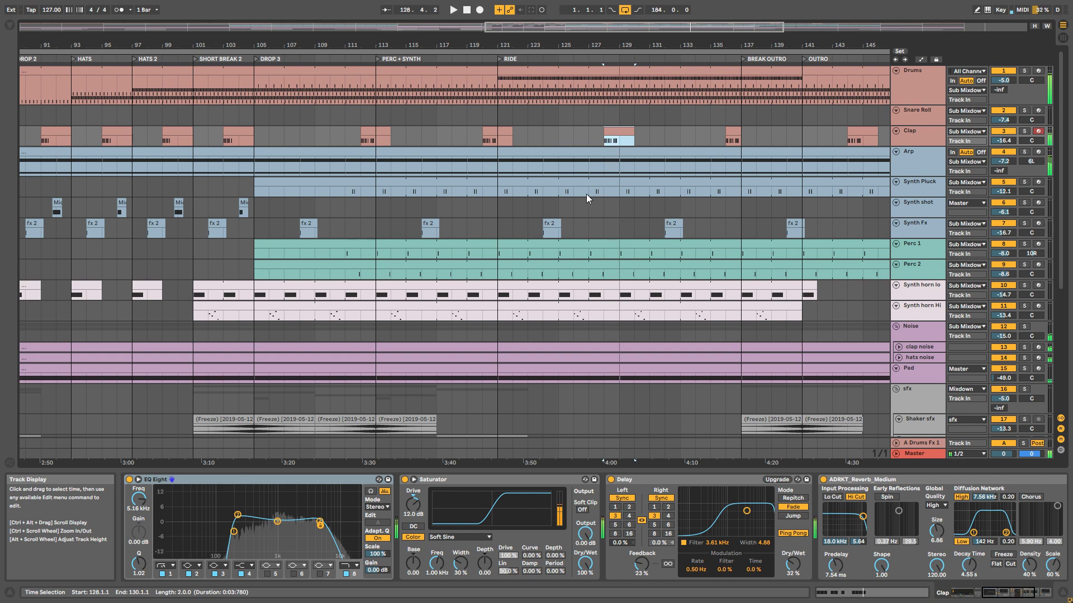
- Play the Drums track's Perc + Synth section from bar 118, then play the lead-in to it from bar 112
{"action": "left_click", "coordinate": [450, 85]}
{"action": "key", "text": "space"}
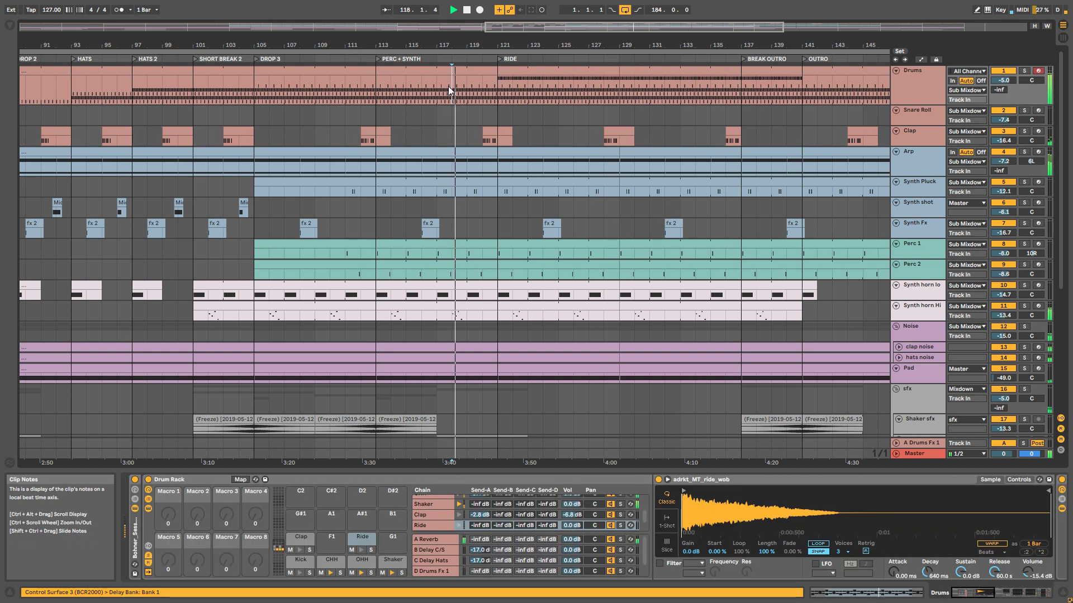
{"action": "key", "text": "space"}
{"action": "left_click", "coordinate": [358, 82]}
{"action": "key", "text": "space"}
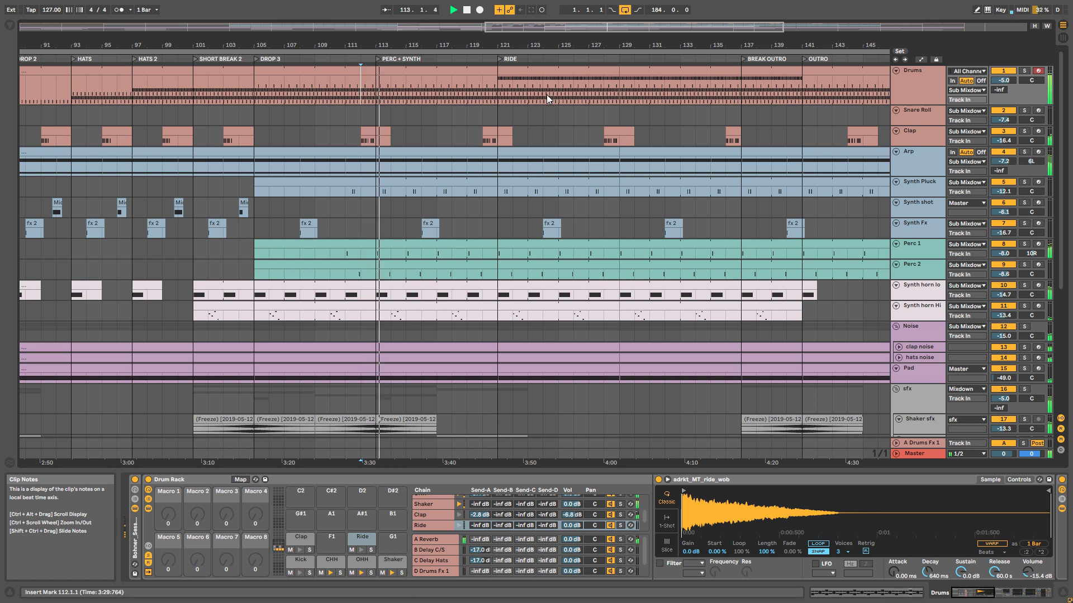
{"action": "key", "text": "space"}
- Select the Drums clip spanning bars 121 to 129 in Ride and play it twice
{"action": "left_click", "coordinate": [535, 87]}
{"action": "key", "text": "space"}
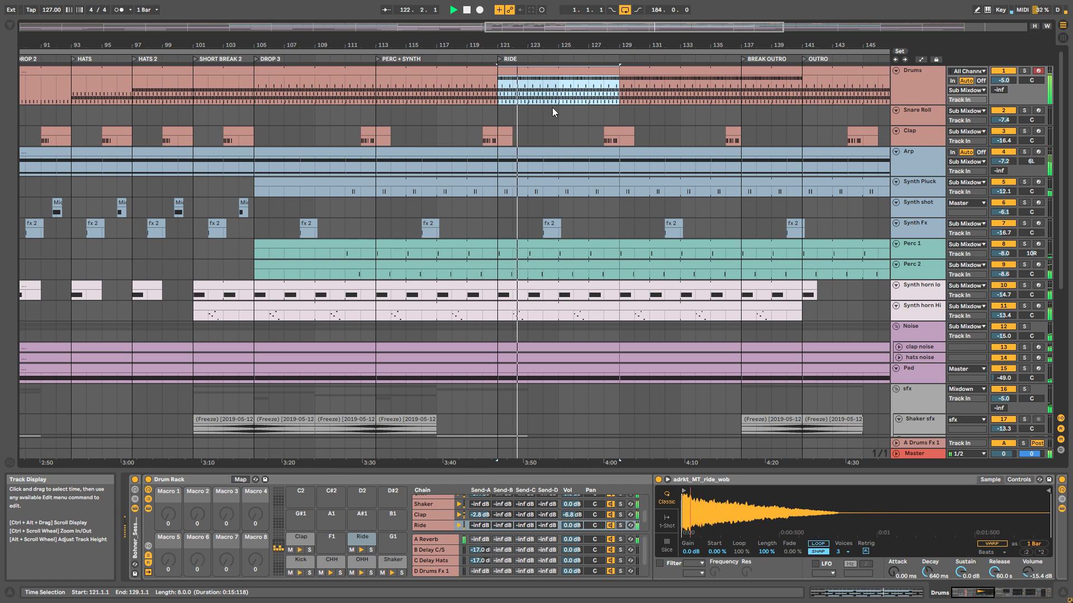
{"action": "key", "text": "space"}
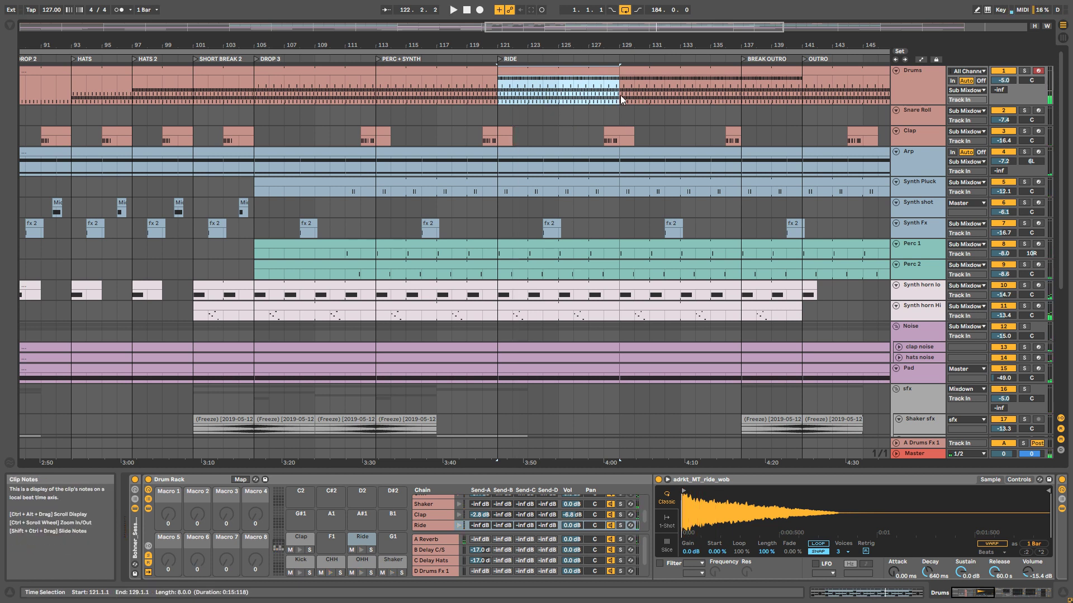
{"action": "key", "text": "space"}
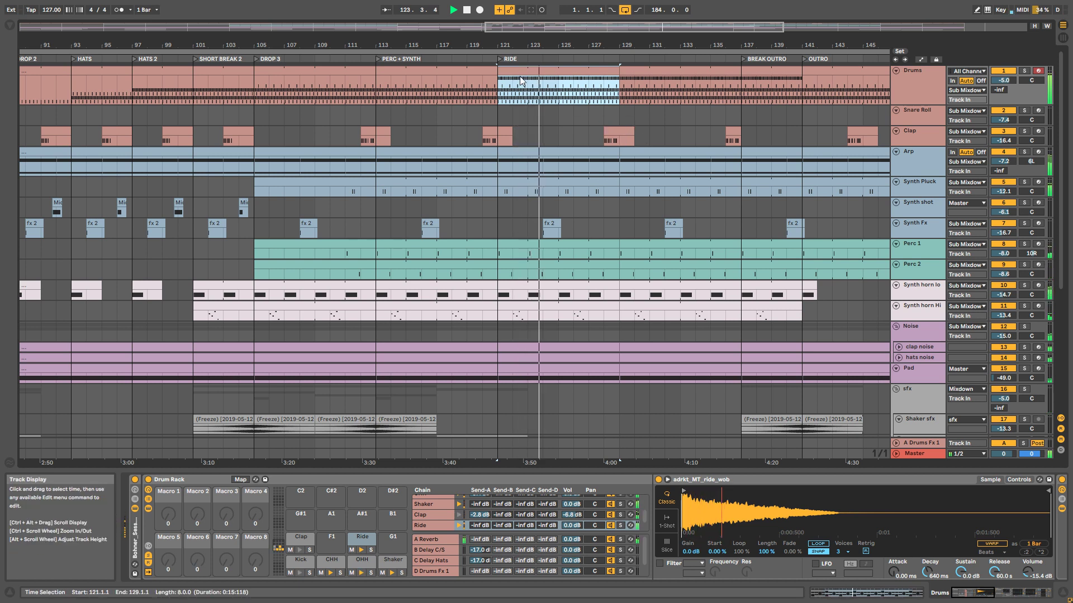
{"action": "key", "text": "space"}
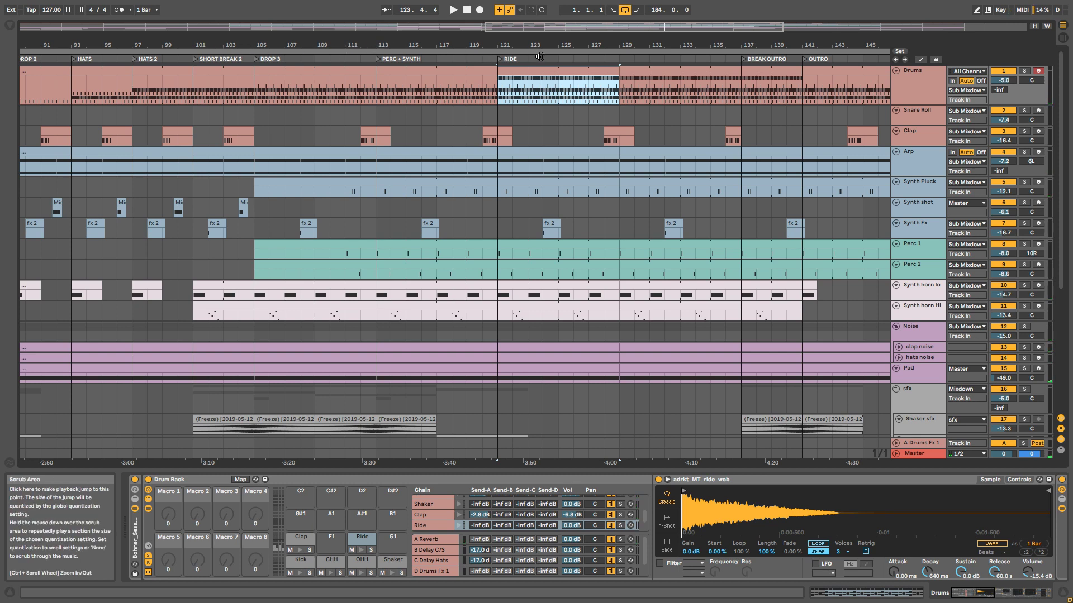
- Select the two consecutive Drums clips spanning bars 121 to 137, covering the Ride section
{"action": "left_click_drag", "start_coordinate": [539, 33], "coordinate": [566, 13]}
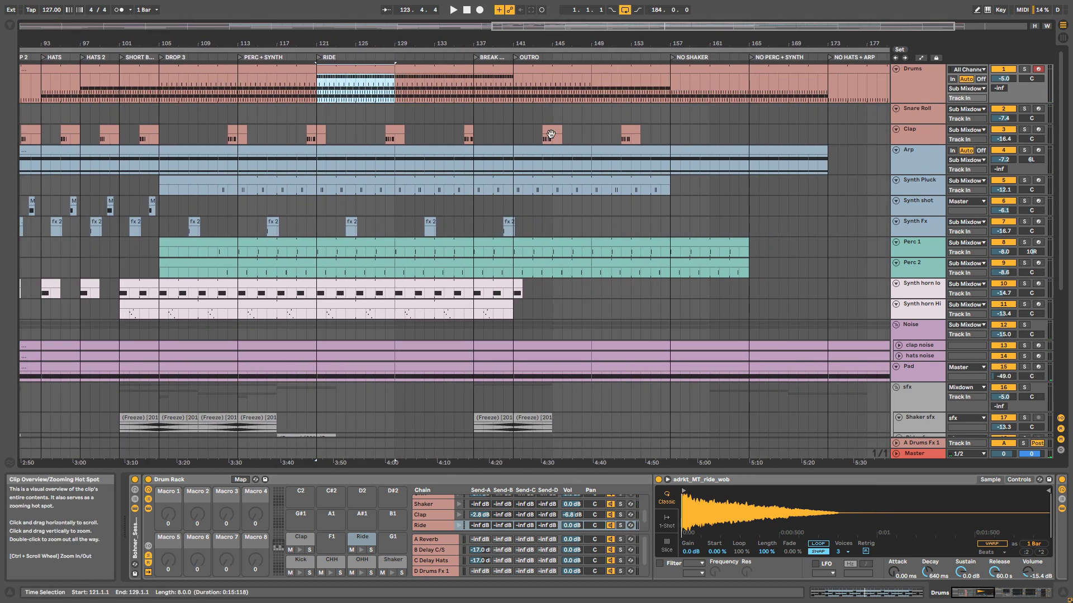
{"action": "left_click", "coordinate": [436, 71]}
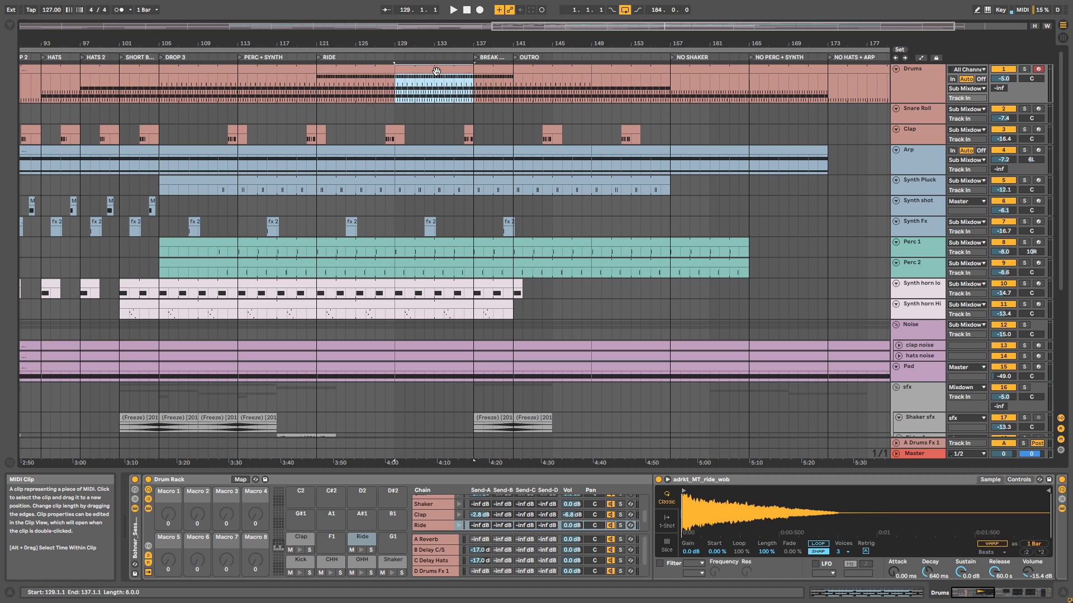
{"action": "left_click", "coordinate": [367, 72], "text": "shift"}
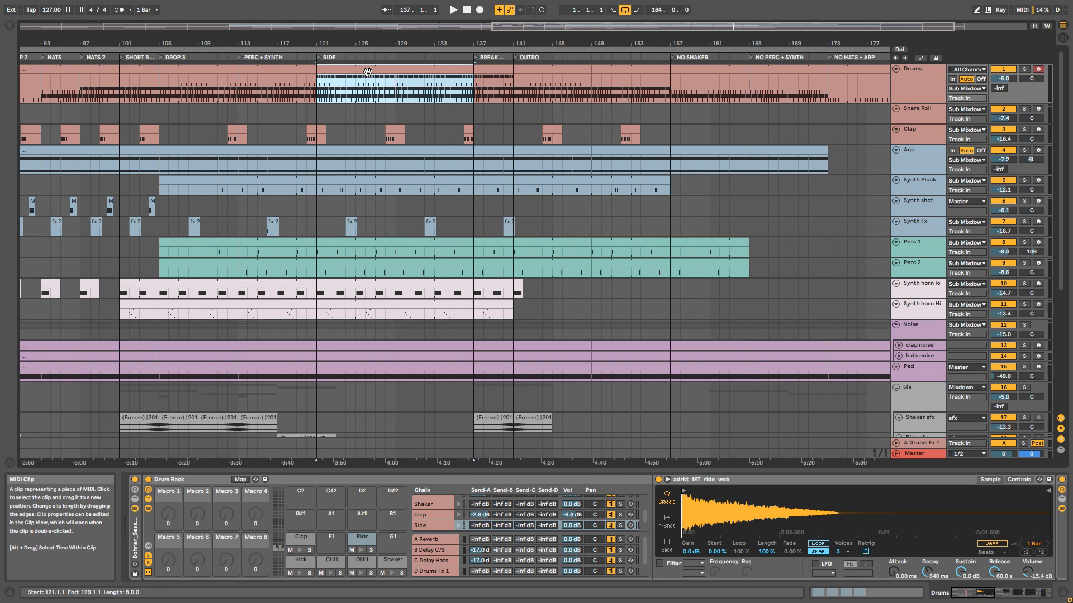
- Play the transition from Ride into Break Outro, starting at bar 136
{"action": "left_click", "coordinate": [461, 114]}
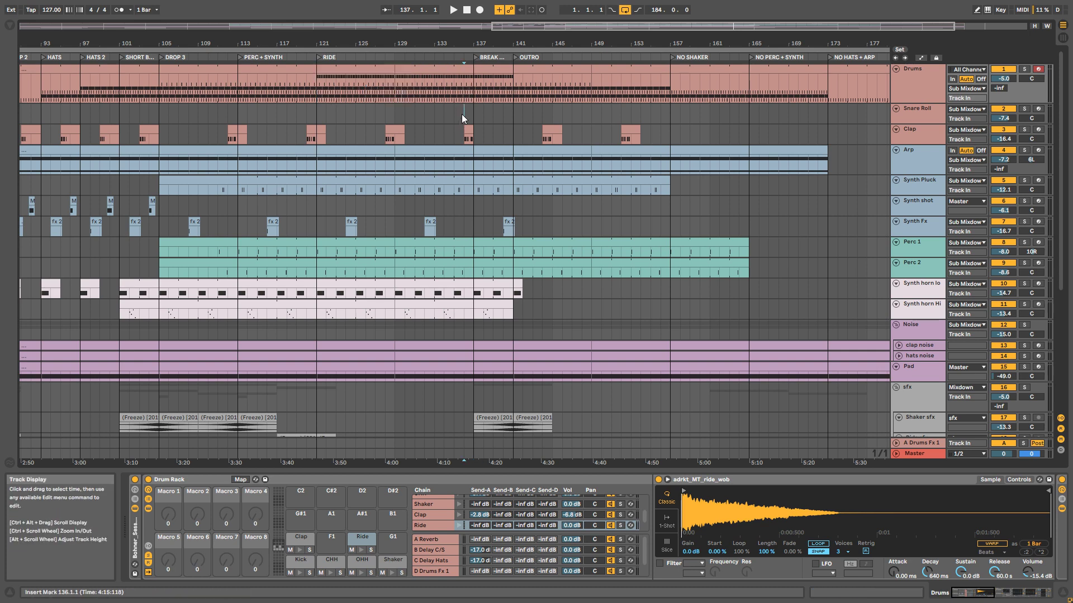
{"action": "key", "text": "space"}
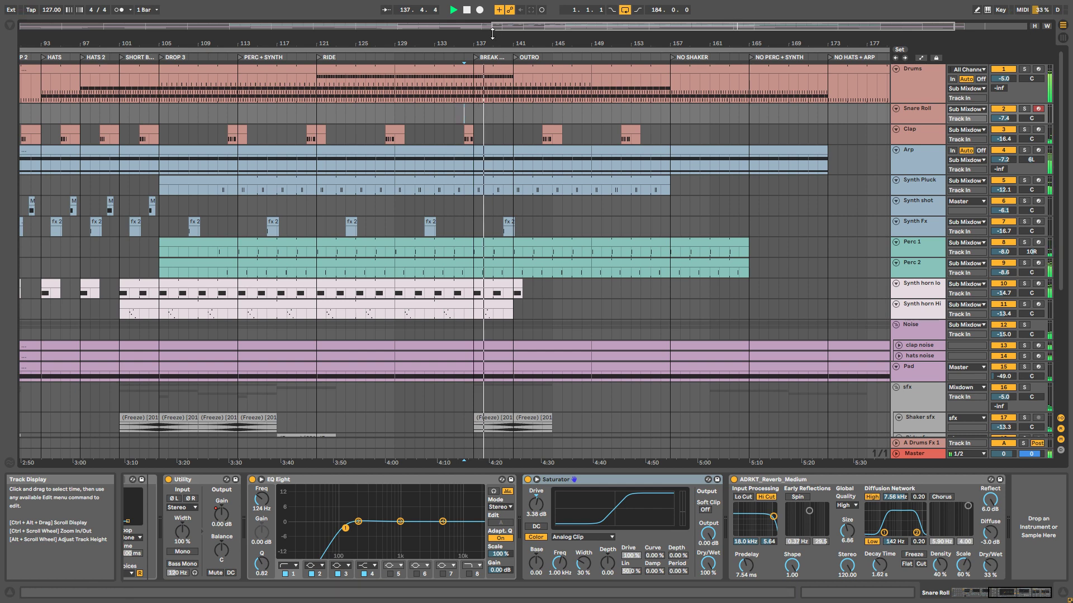
{"action": "key", "text": "space"}
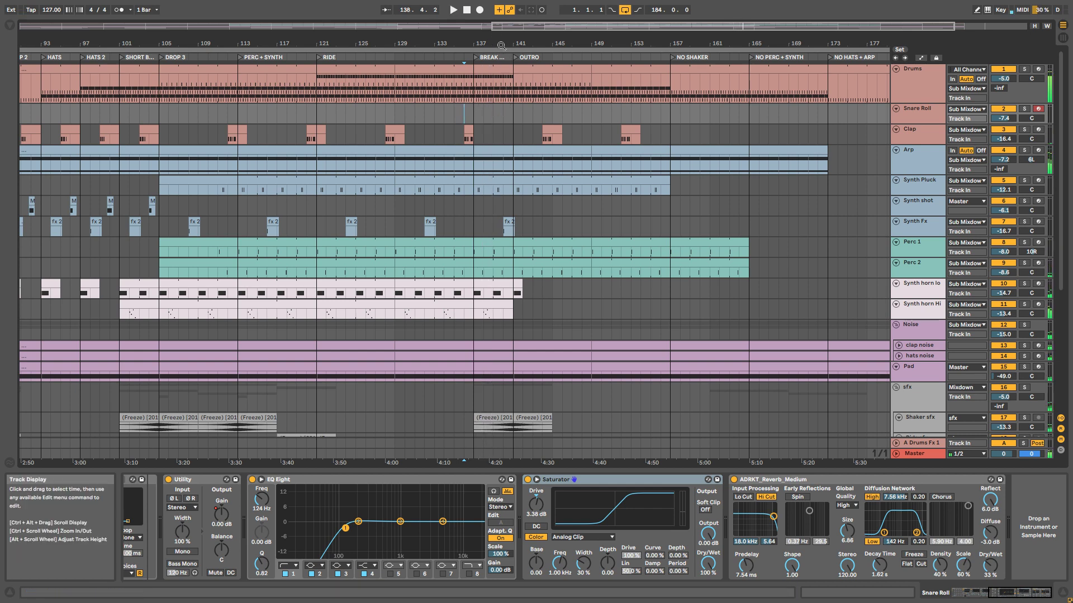
- Play the start of Break Outro from bar 137
{"action": "left_click_drag", "start_coordinate": [504, 43], "coordinate": [619, 37]}
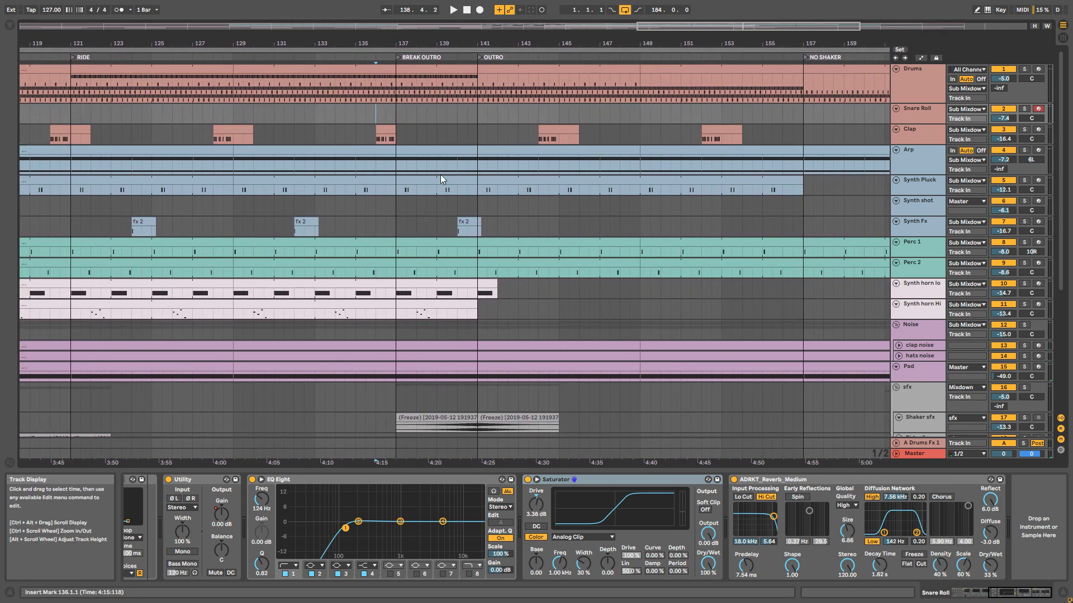
{"action": "left_click", "coordinate": [400, 223]}
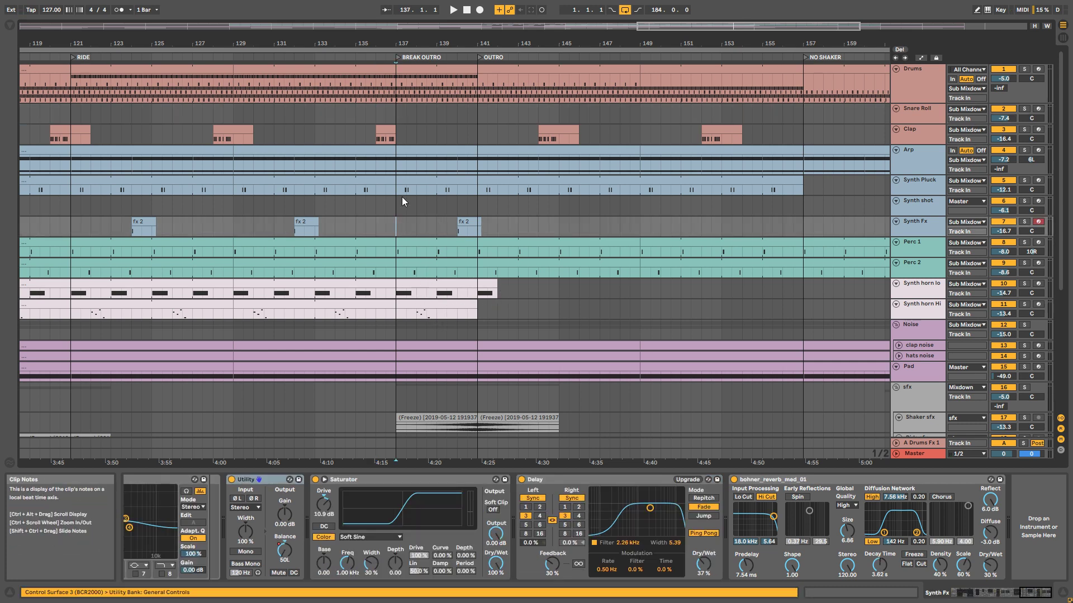
{"action": "key", "text": "space"}
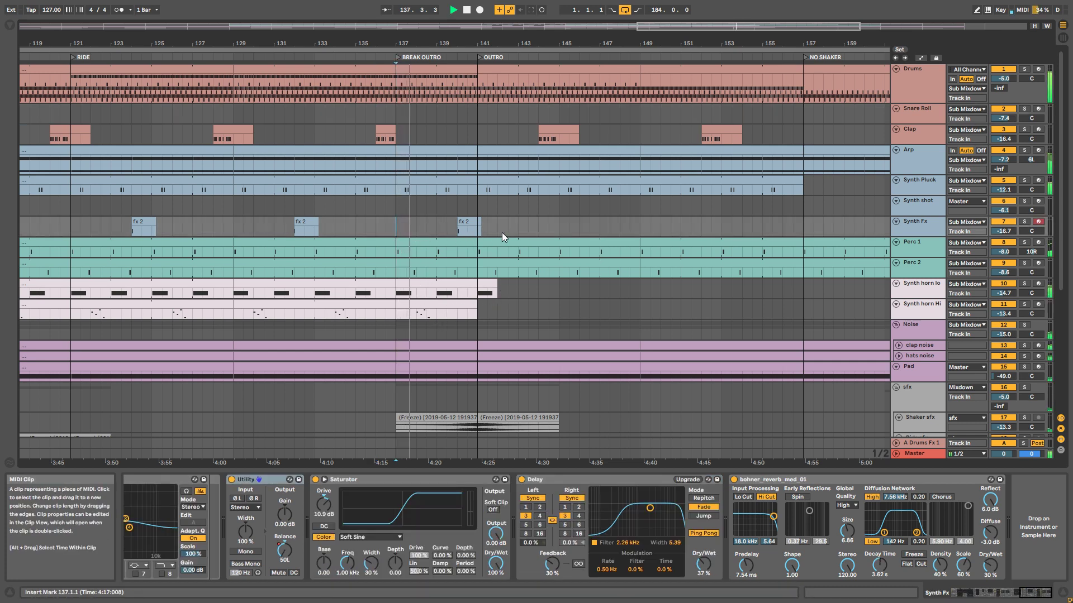
{"action": "key", "text": "space"}
- Display the automation lanes and examine the sfx, Mixdown and Arp automation around Break Outro
{"action": "scroll", "coordinate": [460, 335], "scroll_direction": "down", "scroll_amount": 8}
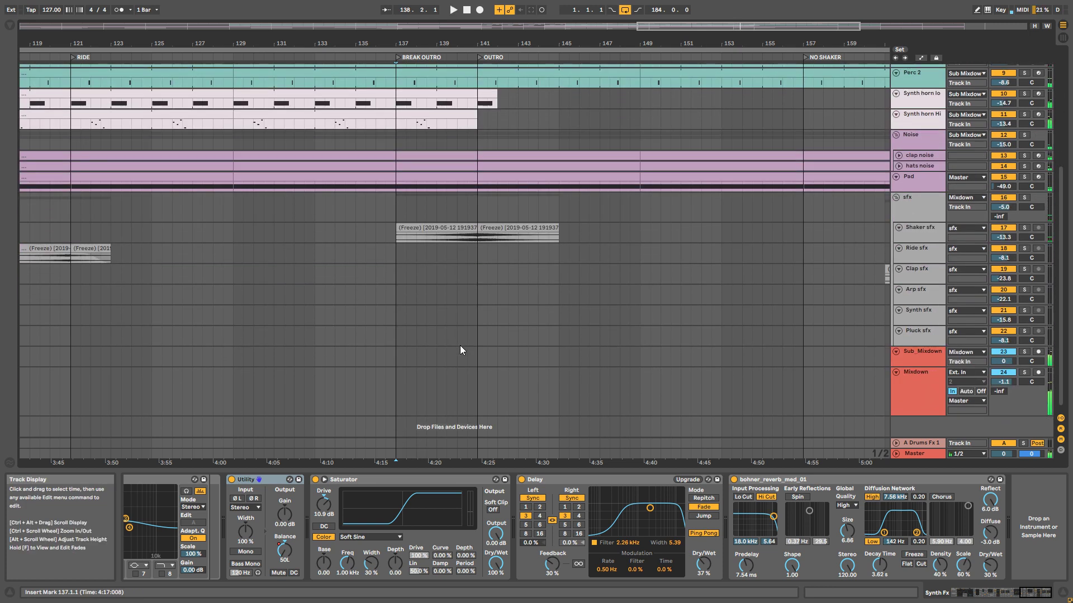
{"action": "key", "text": "a"}
{"action": "scroll", "coordinate": [354, 374], "scroll_direction": "down", "scroll_amount": 5}
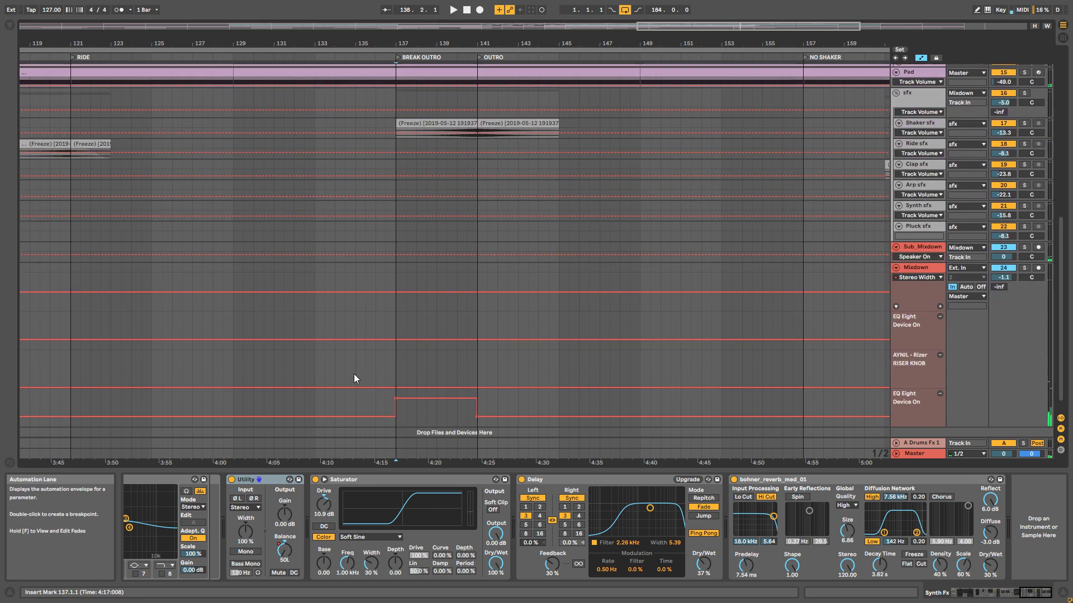
{"action": "scroll", "coordinate": [465, 383], "scroll_direction": "up", "scroll_amount": 4}
{"action": "scroll", "coordinate": [390, 337], "scroll_direction": "up", "scroll_amount": 8}
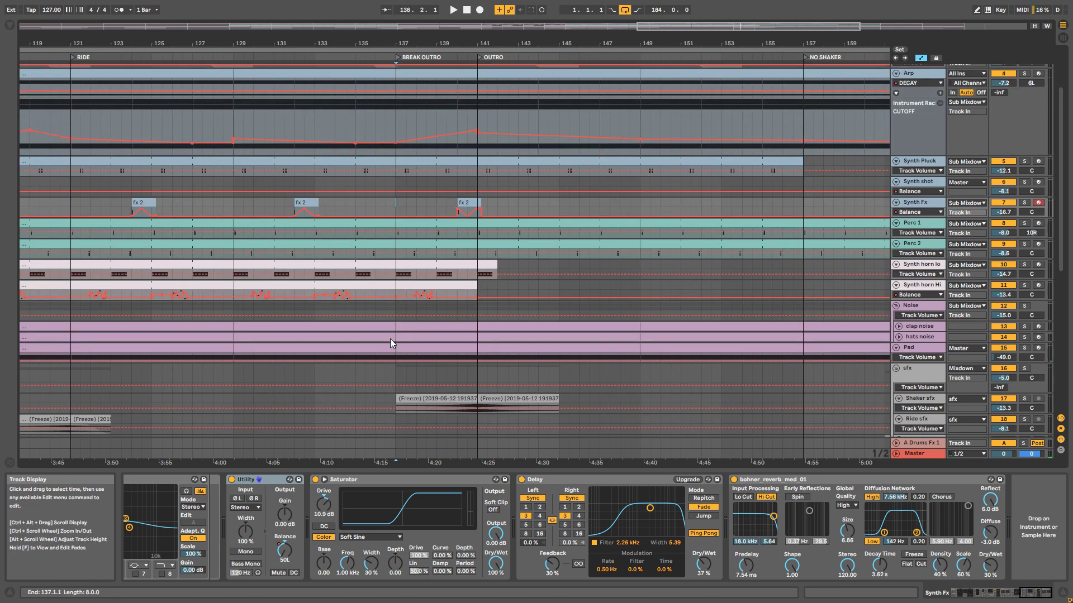
- Play Break Outro from bar 137 into Outro while examining the Arp automation, then hide the automation lanes
{"action": "key", "text": "space"}
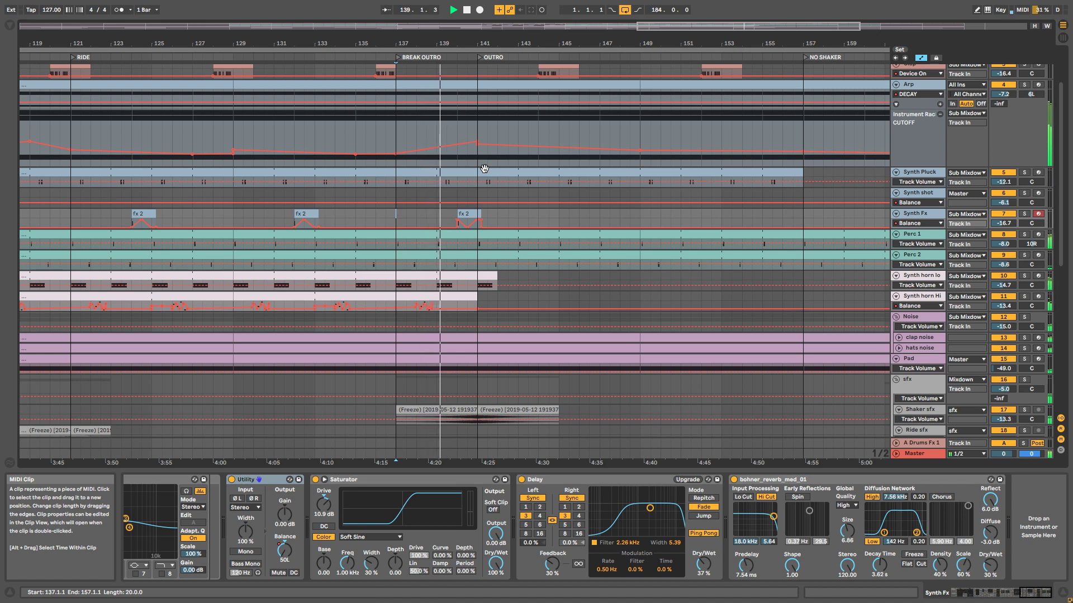
{"action": "scroll", "coordinate": [503, 178], "scroll_direction": "up", "scroll_amount": 3}
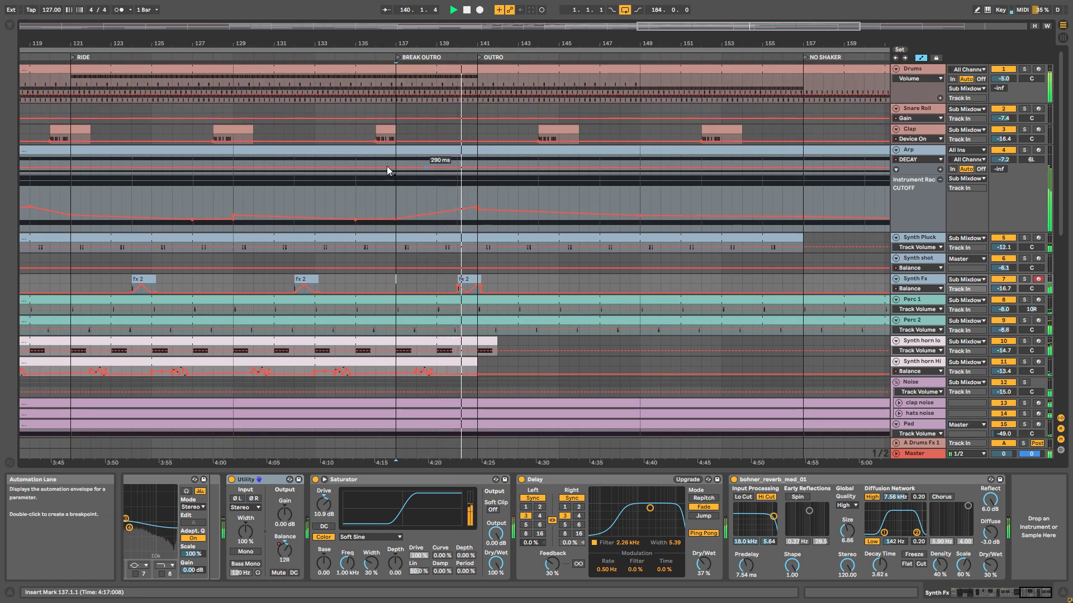
{"action": "key", "text": "a"}
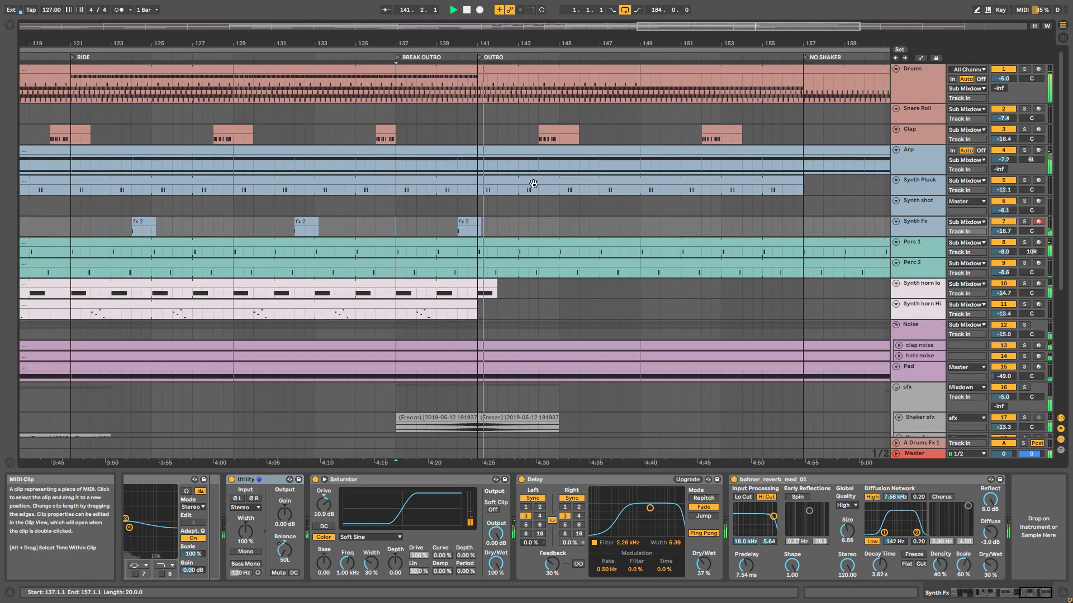
{"action": "scroll", "coordinate": [510, 199], "scroll_direction": "down", "scroll_amount": 1}
{"action": "scroll", "coordinate": [518, 201], "scroll_direction": "up", "scroll_amount": 1}
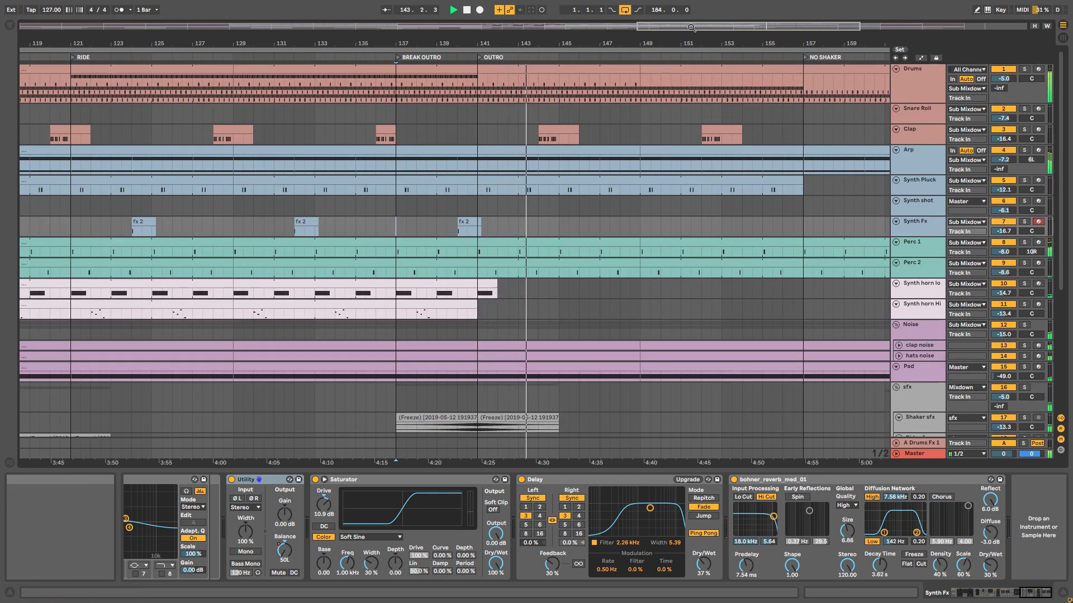
{"action": "left_click_drag", "start_coordinate": [703, 28], "coordinate": [712, 14]}
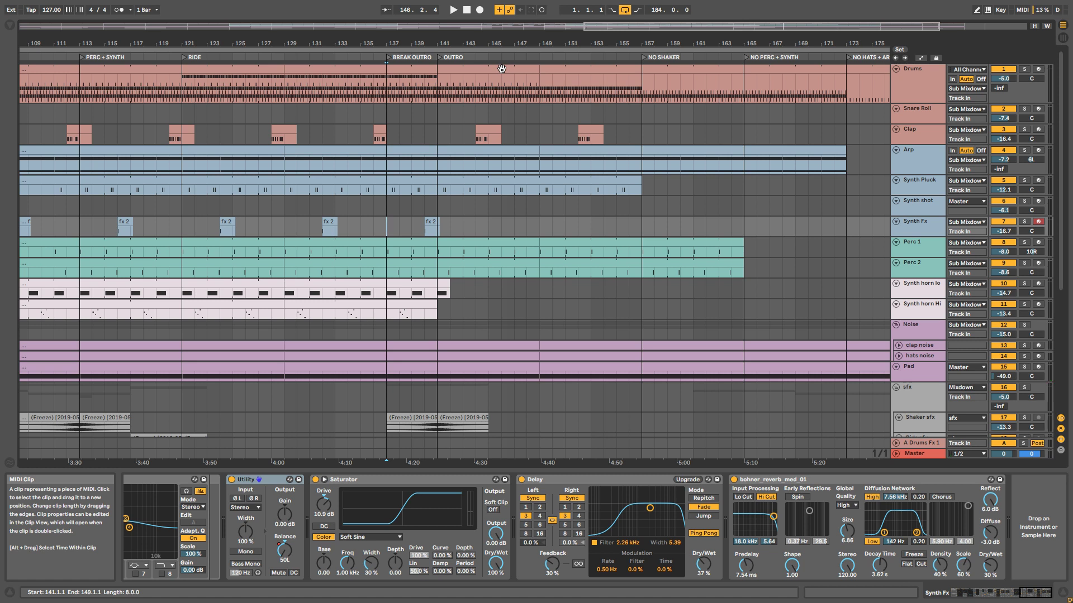
- Play the Outro section from bar 144, then stop playback
{"action": "left_click", "coordinate": [475, 220]}
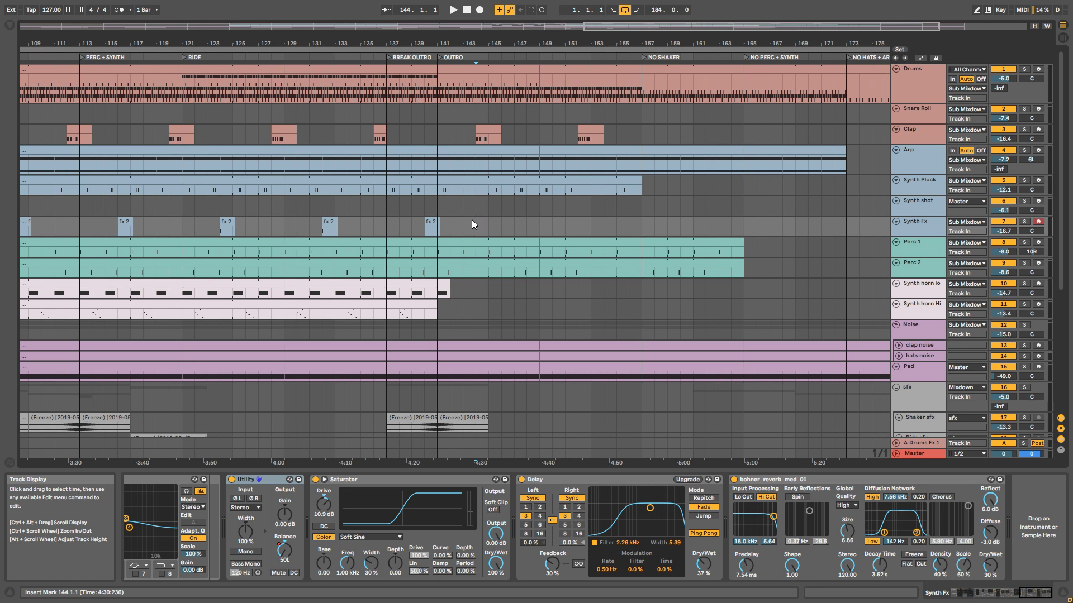
{"action": "key", "text": "space"}
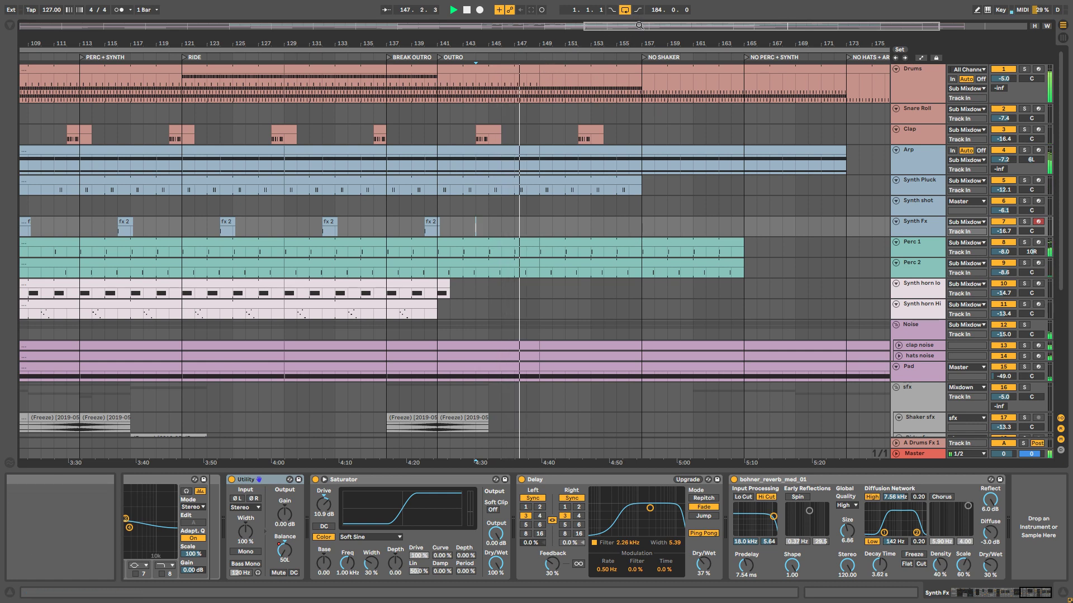
{"action": "left_click_drag", "start_coordinate": [640, 26], "coordinate": [724, 24]}
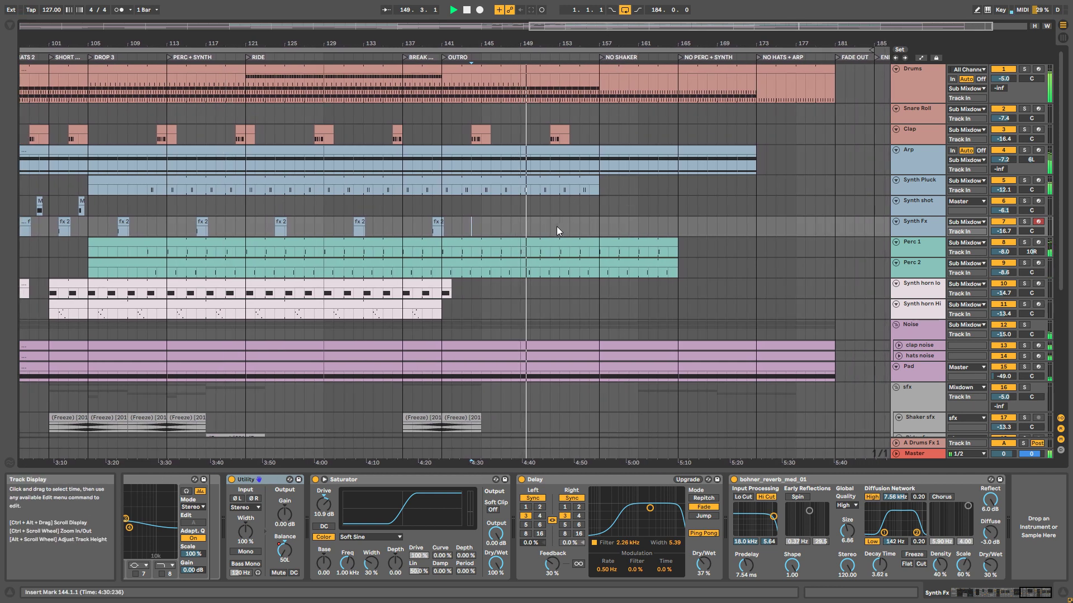
{"action": "key", "text": "space"}
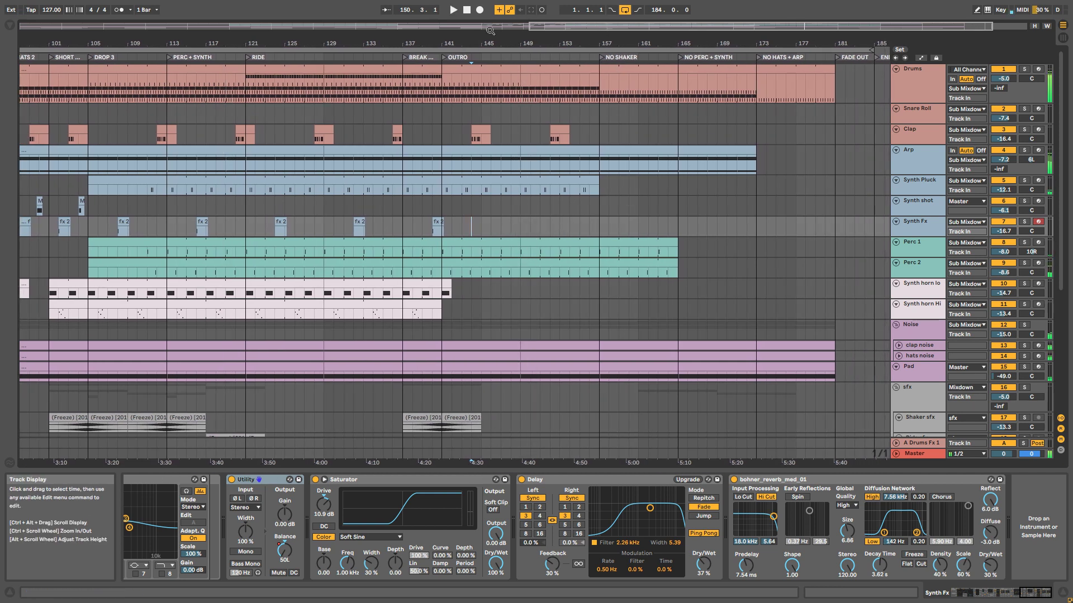
- Select the Drums clip spanning bars 149 to 157, then play the start of No Shaker from bar 157
{"action": "left_click", "coordinate": [559, 72]}
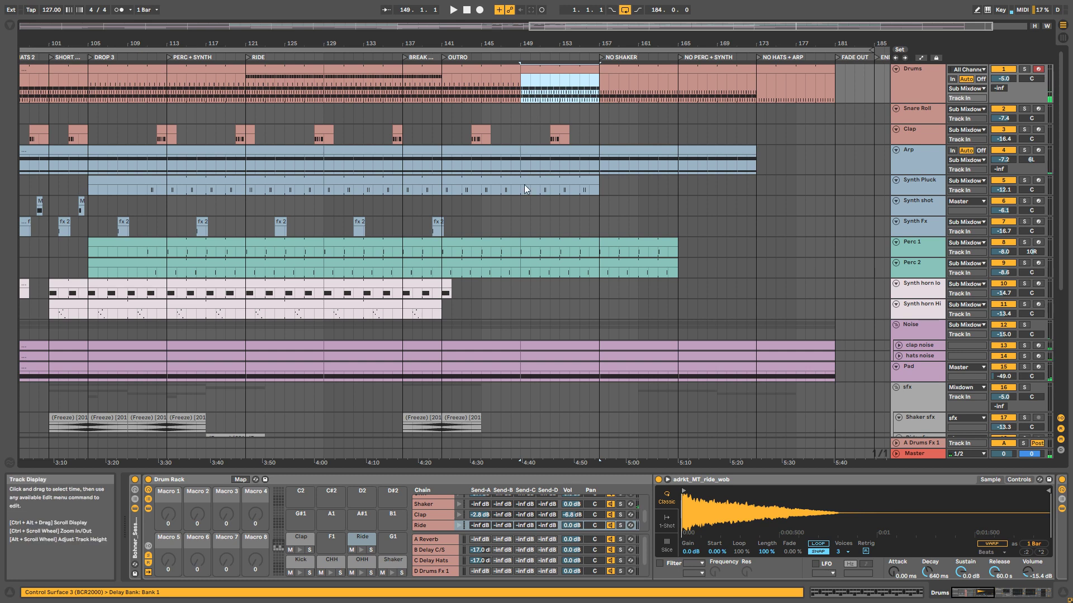
{"action": "left_click", "coordinate": [602, 207]}
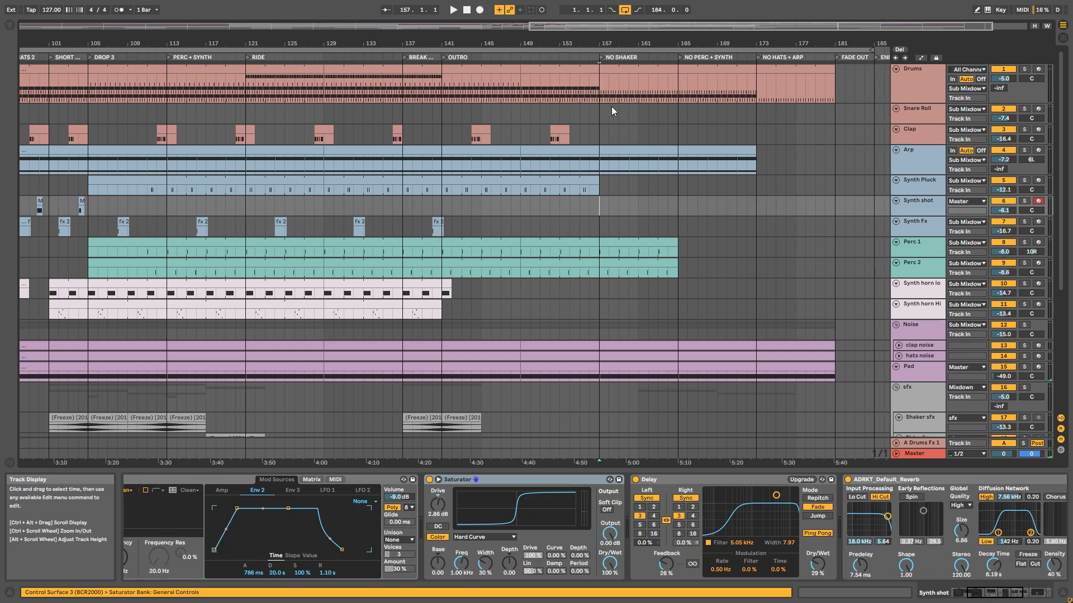
{"action": "key", "text": "space"}
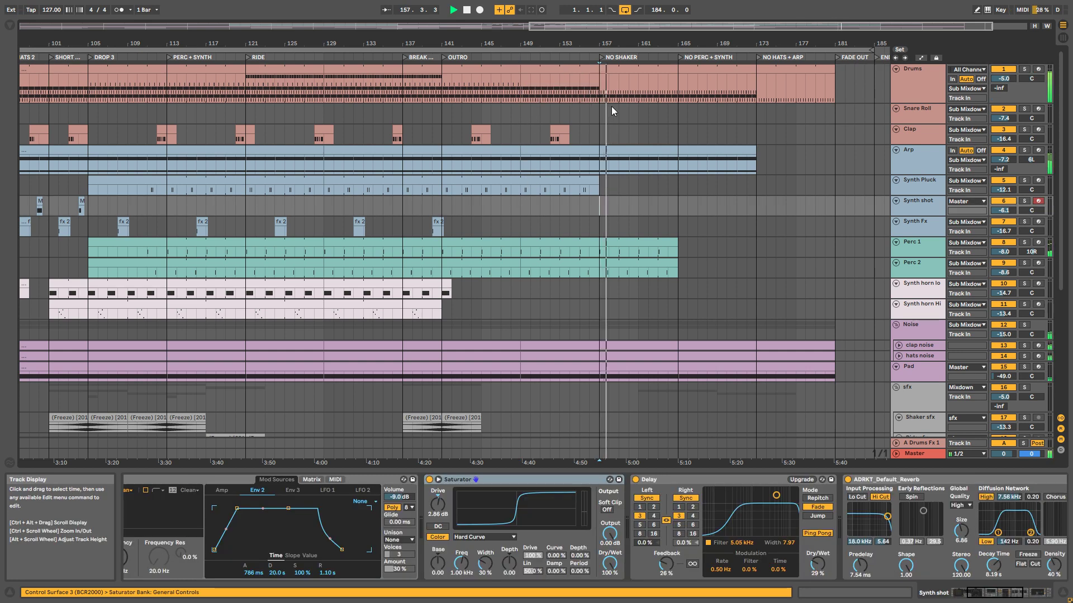
{"action": "key", "text": "space"}
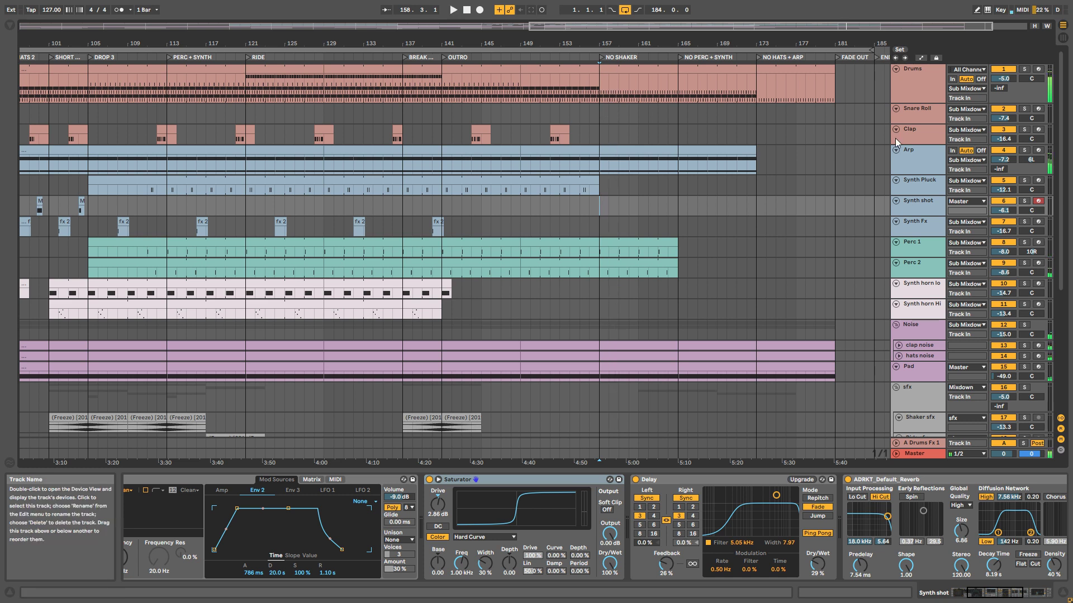
- Play from bar 163 into No Perc + Synth and display the automation lanes to examine the Arp's cutoff envelope
{"action": "left_click", "coordinate": [656, 214]}
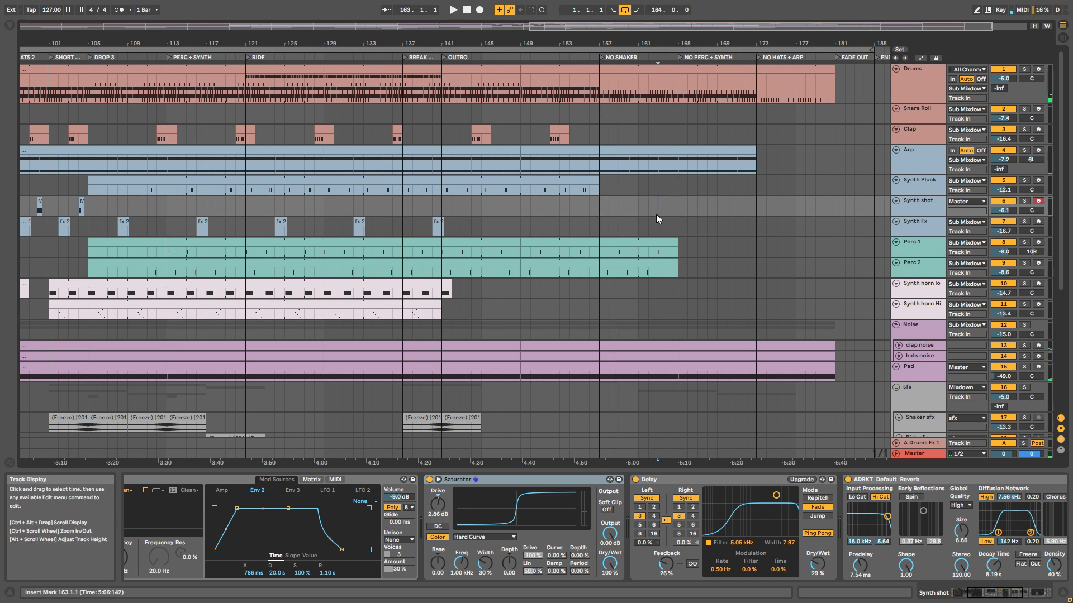
{"action": "key", "text": "space"}
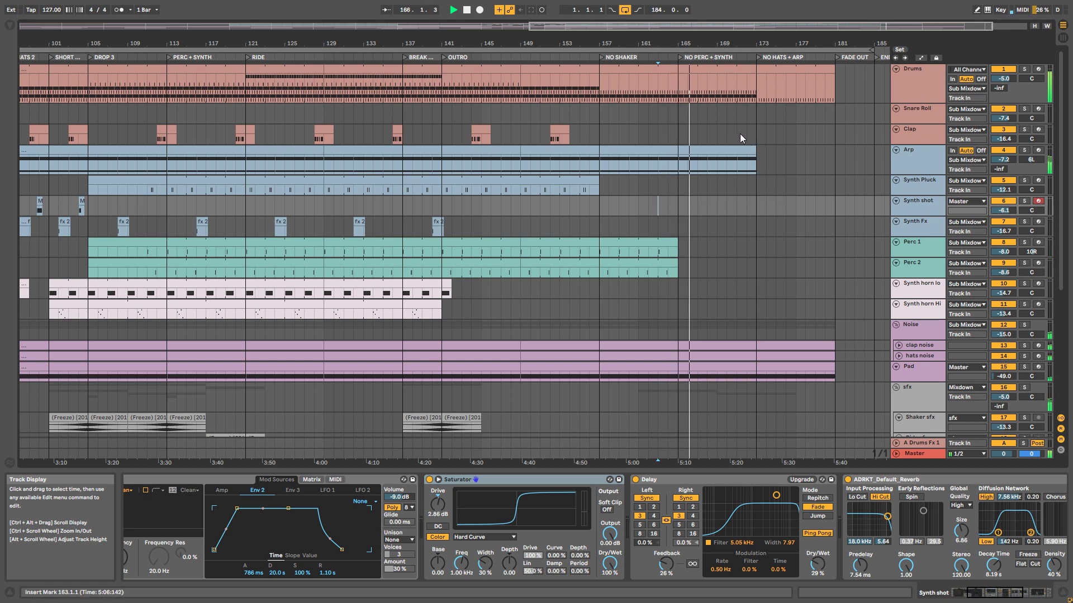
{"action": "key", "text": "a"}
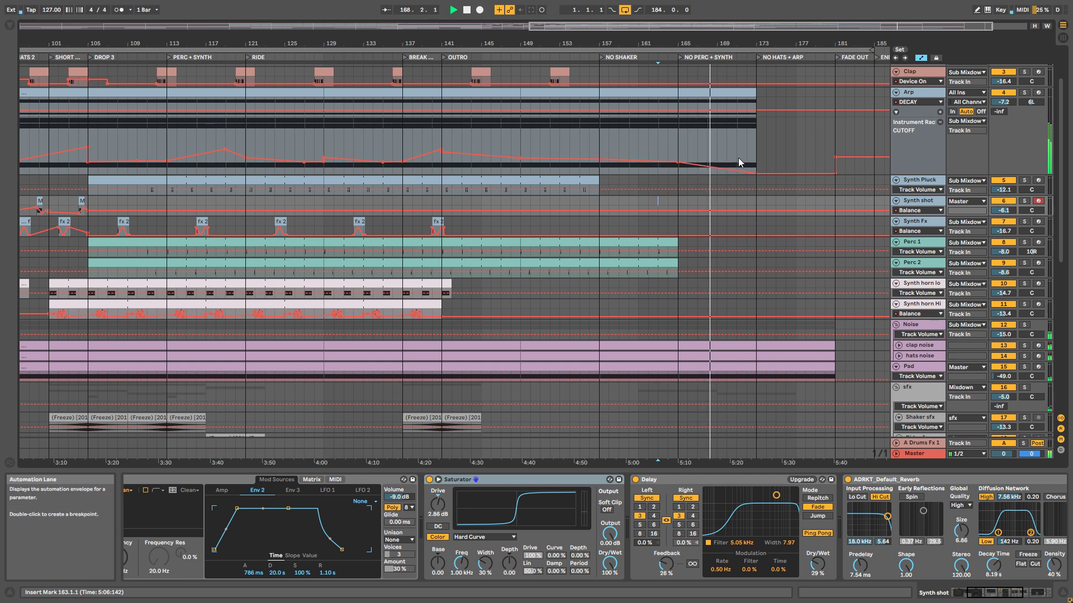
{"action": "scroll", "coordinate": [732, 167], "scroll_direction": "up", "scroll_amount": 2}
{"action": "key", "text": "space"}
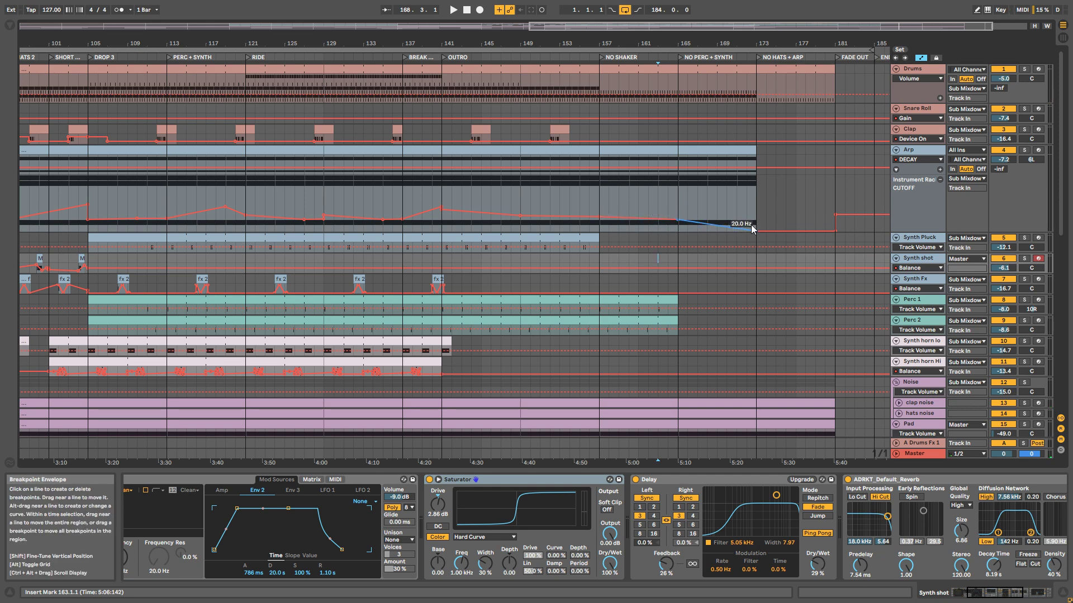
- Fold the Arp and Clap tracks, then play No Hats + Arp from bar 173
{"action": "left_click", "coordinate": [896, 149]}
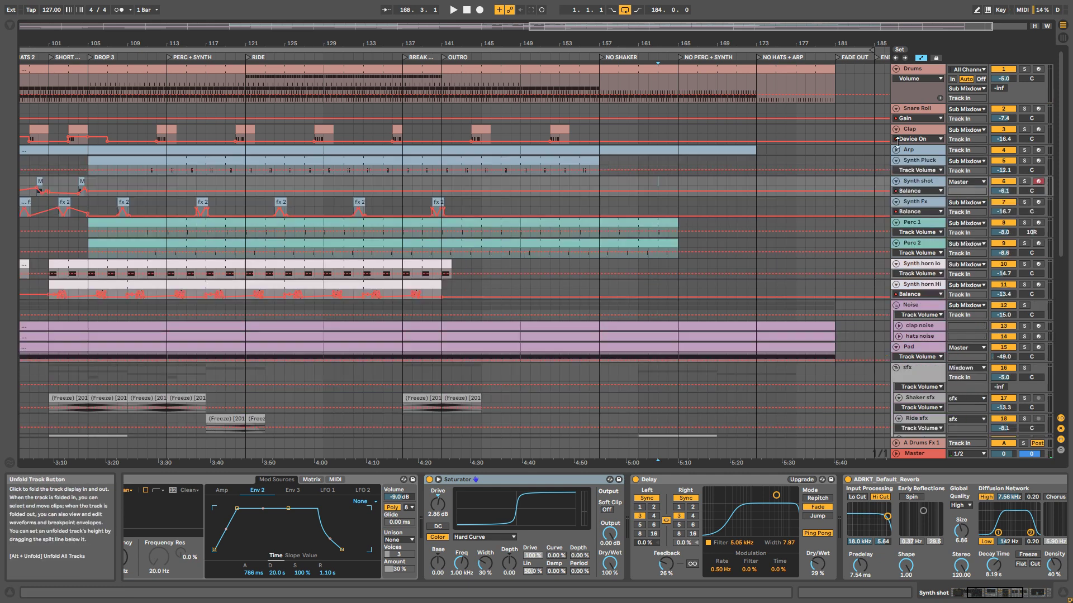
{"action": "left_click", "coordinate": [896, 129]}
{"action": "left_click", "coordinate": [760, 214]}
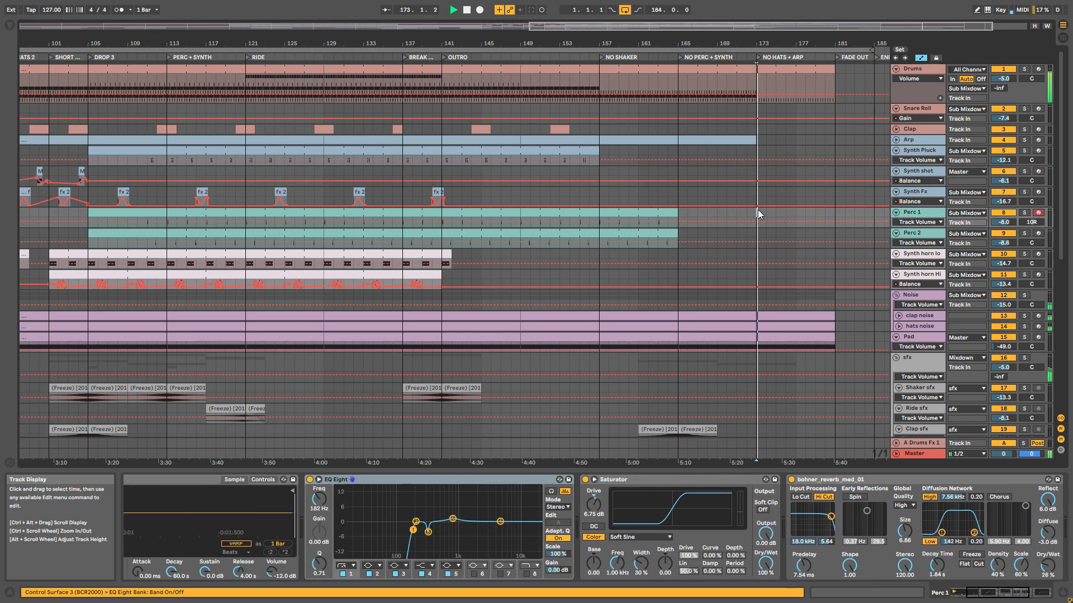
{"action": "key", "text": "space"}
- Show the whole arrangement from Intro to End, then stop playback
{"action": "key", "text": "minus"}
{"action": "left_click_drag", "start_coordinate": [721, 26], "coordinate": [671, 26]}
{"action": "double_click", "coordinate": [496, 28]}
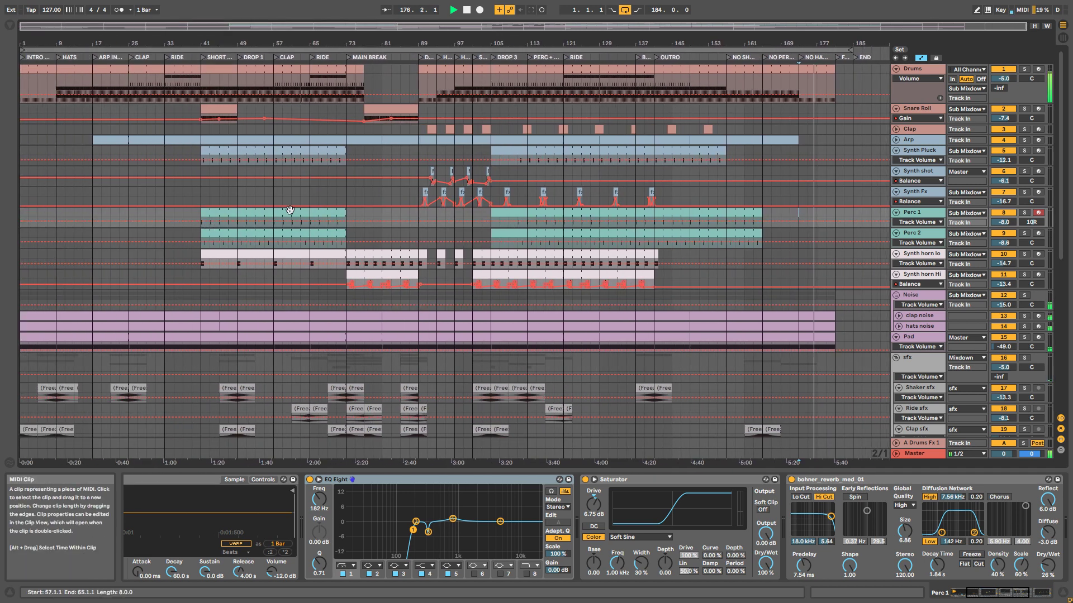
{"action": "key", "text": "space"}
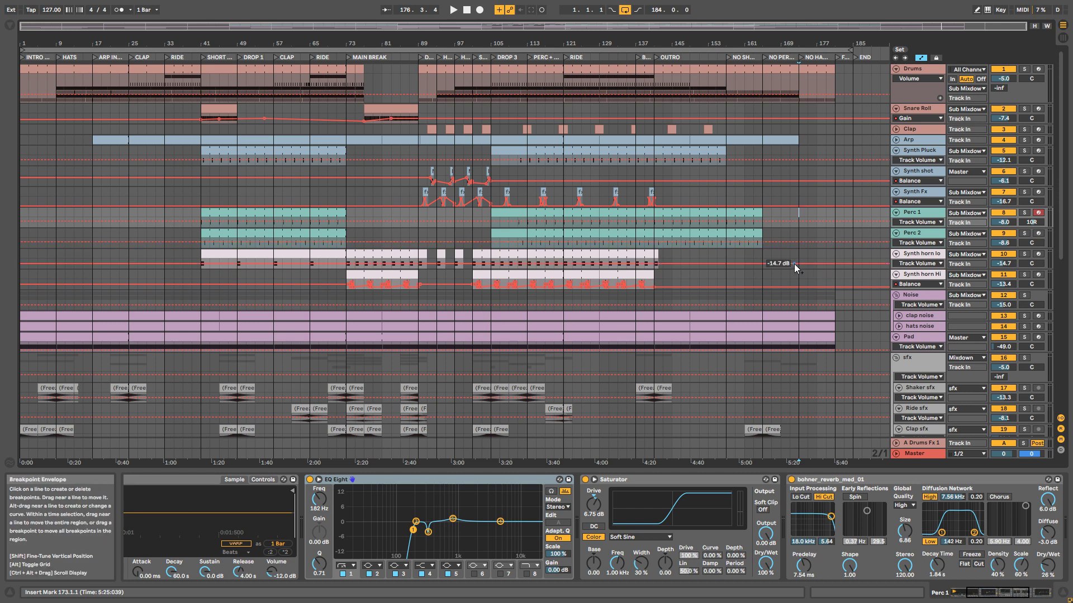
- Select the Drums track and bring the EQ Eight, Delay and Limiter devices in its chain into view
{"action": "left_click", "coordinate": [926, 66]}
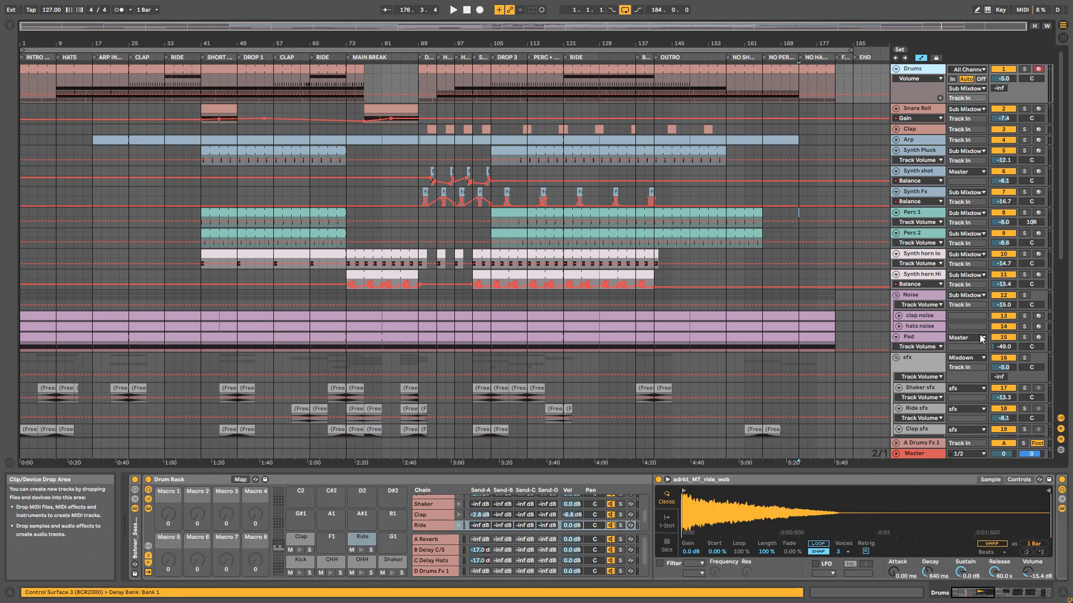
{"action": "left_click", "coordinate": [1003, 589]}
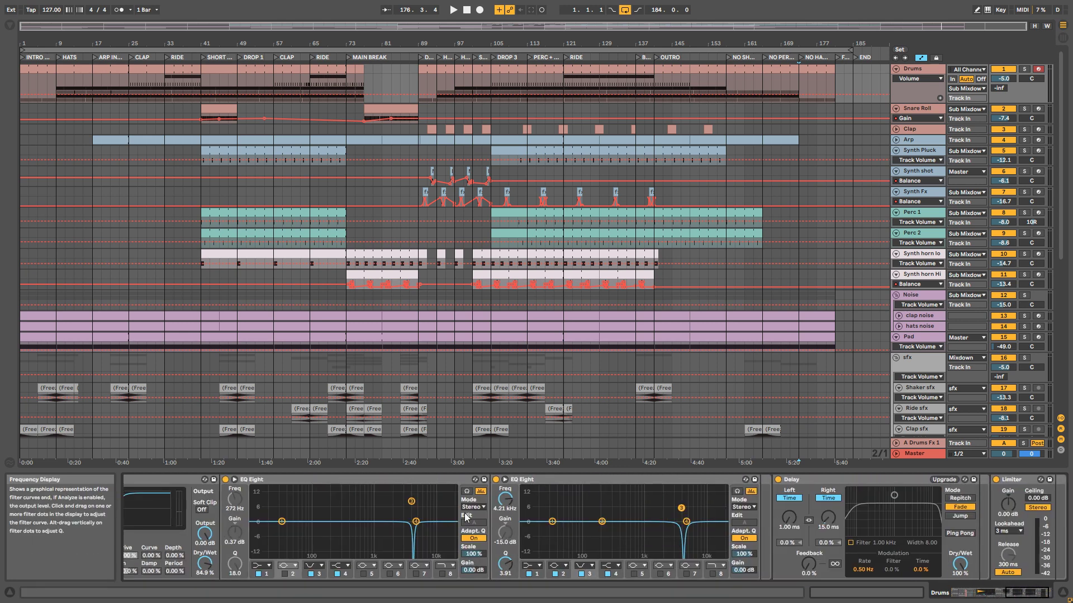
- Examine the device chains of the Arp and Synth shot tracks, including their Saturator, Delay, reverb and EQ Eight
{"action": "left_click", "coordinate": [917, 140]}
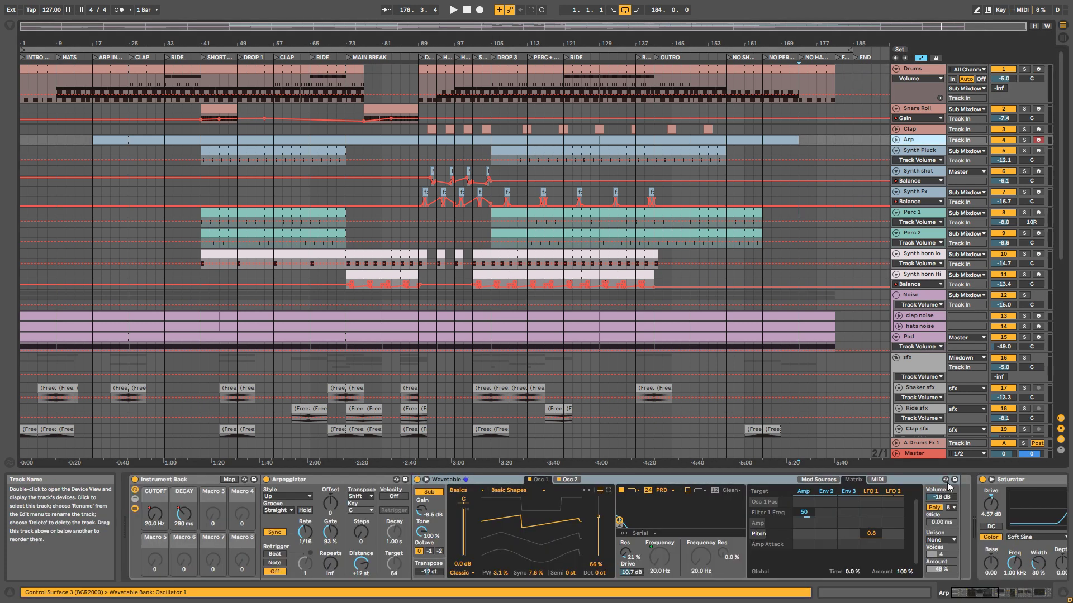
{"action": "left_click", "coordinate": [1025, 591]}
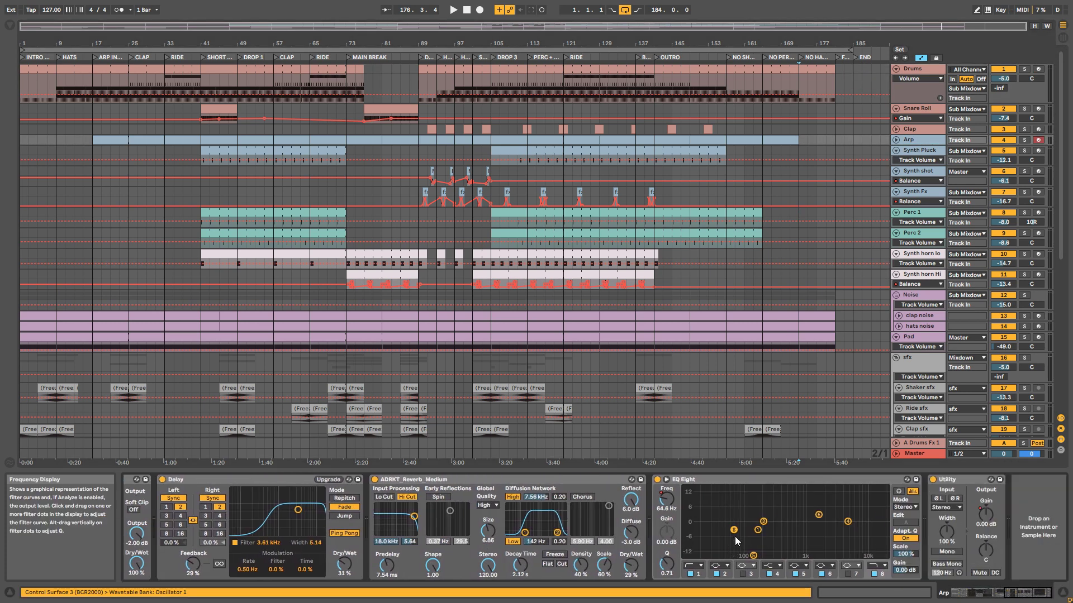
{"action": "left_click", "coordinate": [935, 180]}
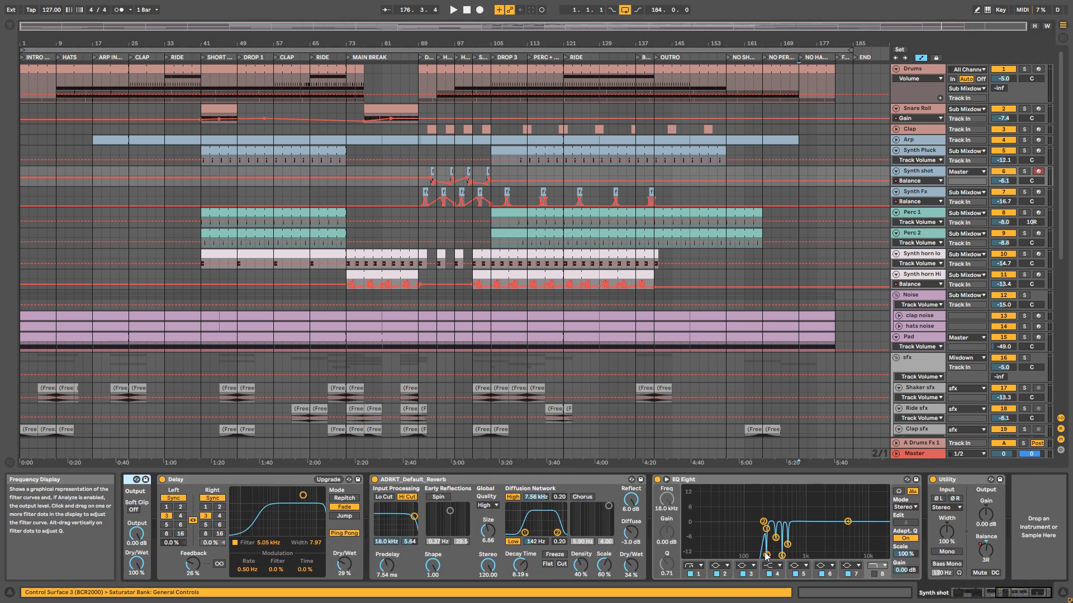
{"action": "left_click", "coordinate": [1008, 596]}
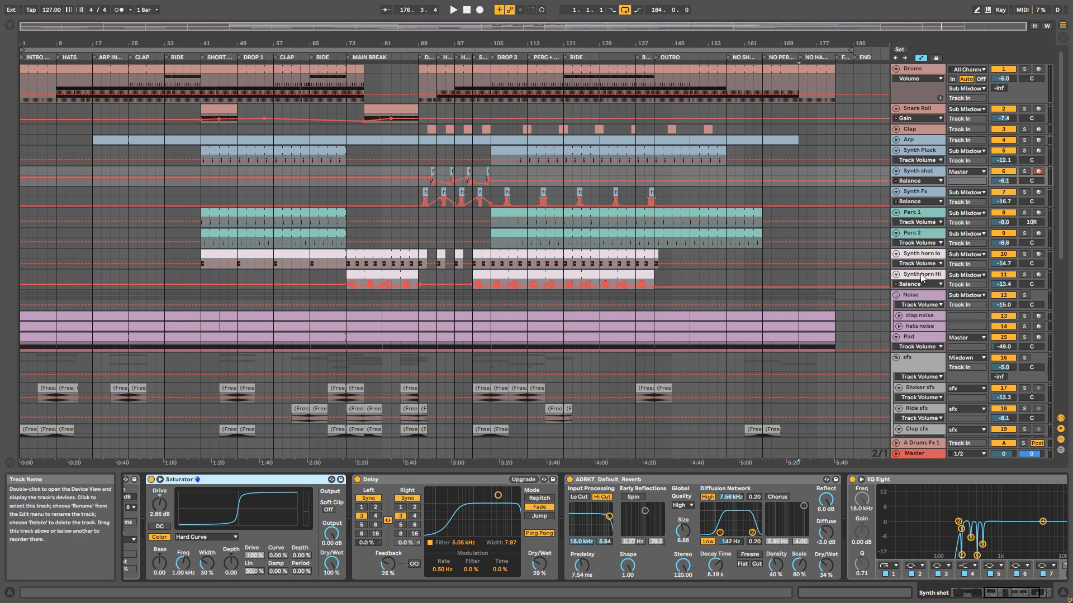
- Open the Drums track's Drum Rack, select the OHH pad and inspect its sample, Saturator and EQ Eight
{"action": "left_click", "coordinate": [917, 70]}
{"action": "left_click", "coordinate": [985, 597]}
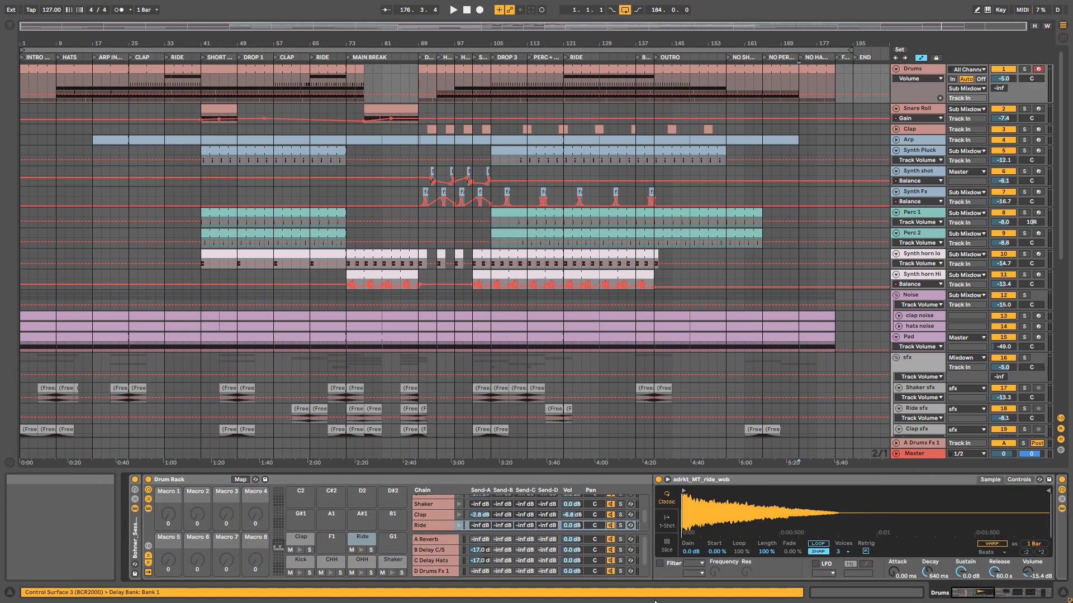
{"action": "left_click", "coordinate": [362, 560]}
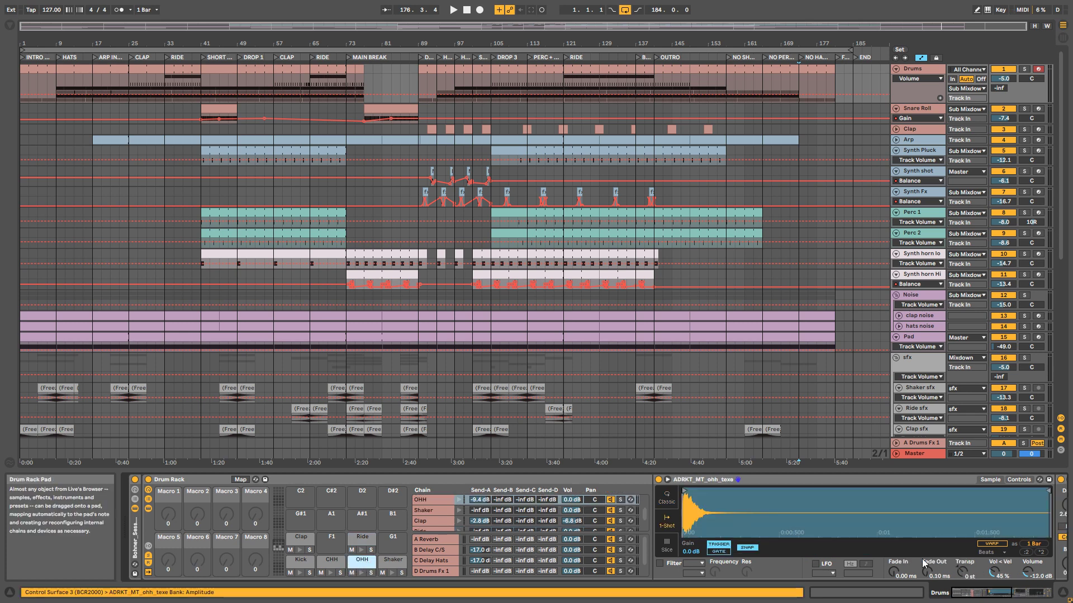
{"action": "left_click_drag", "start_coordinate": [987, 595], "coordinate": [1024, 598]}
{"action": "left_click_drag", "start_coordinate": [1008, 599], "coordinate": [1000, 600]}
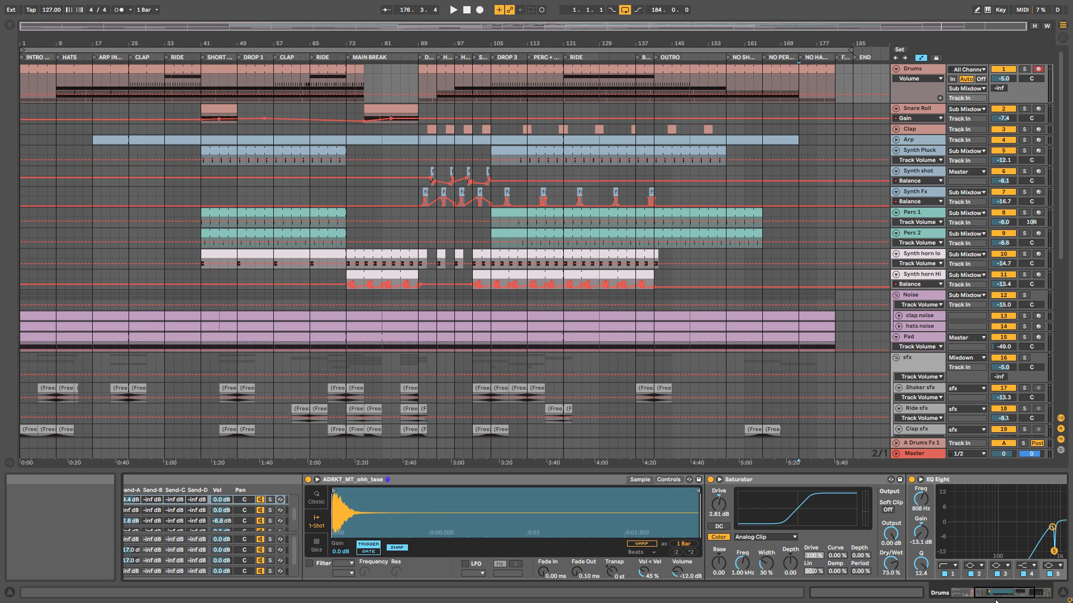
{"action": "left_click_drag", "start_coordinate": [994, 600], "coordinate": [963, 599]}
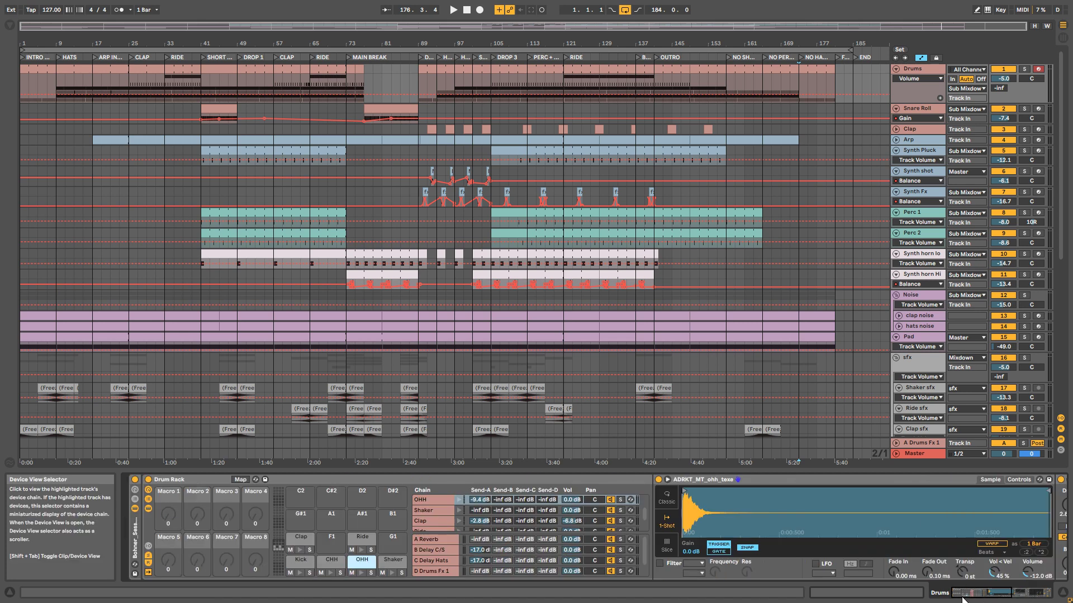
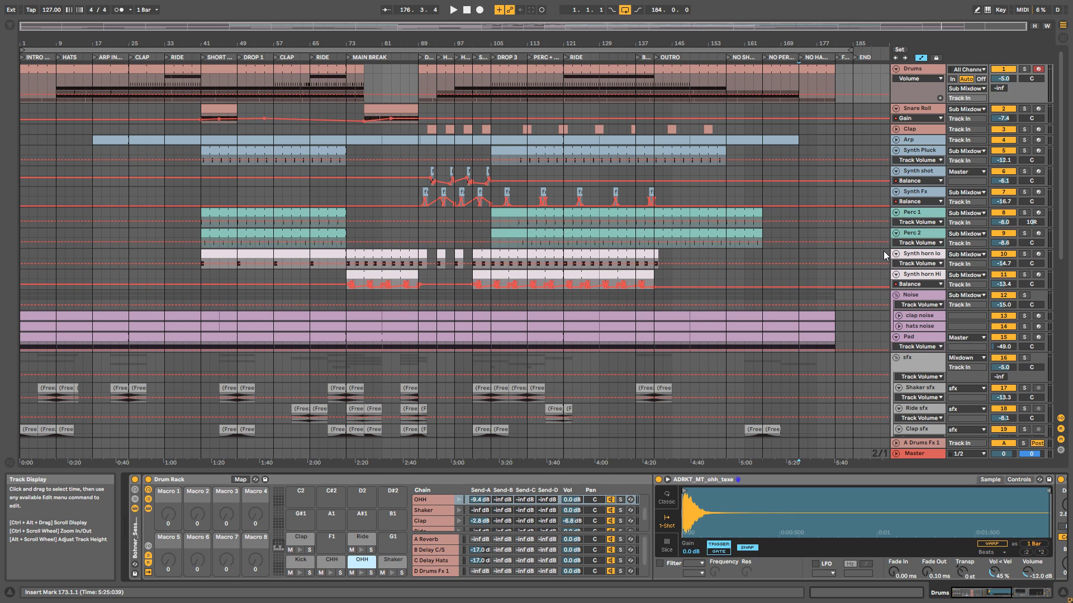
- Display the effect devices on the Perc 1 track and on the Perc 2 track
{"action": "left_click", "coordinate": [921, 212]}
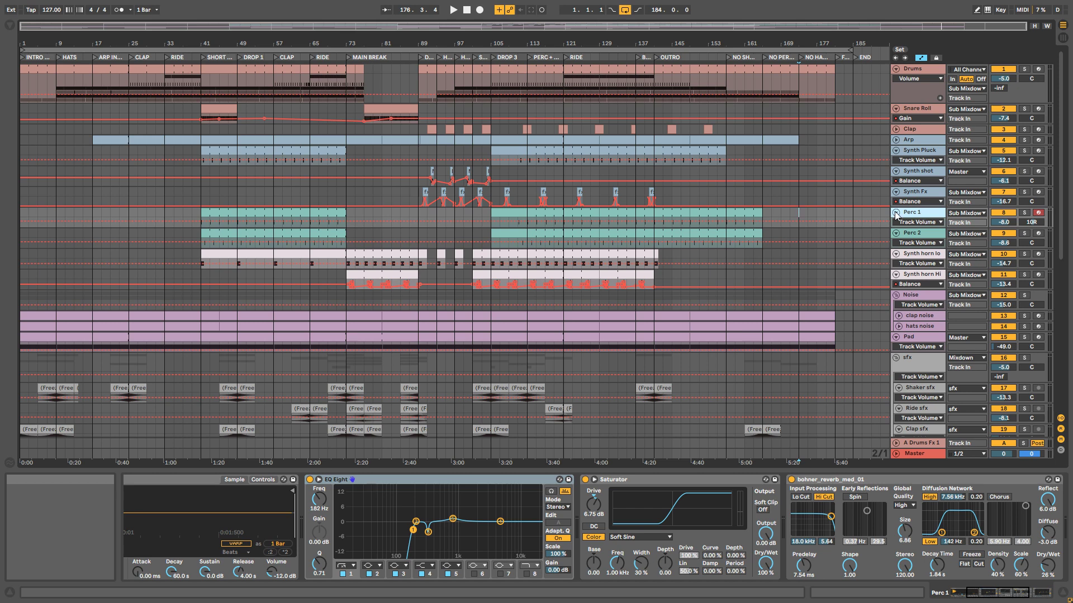
{"action": "left_click", "coordinate": [920, 232]}
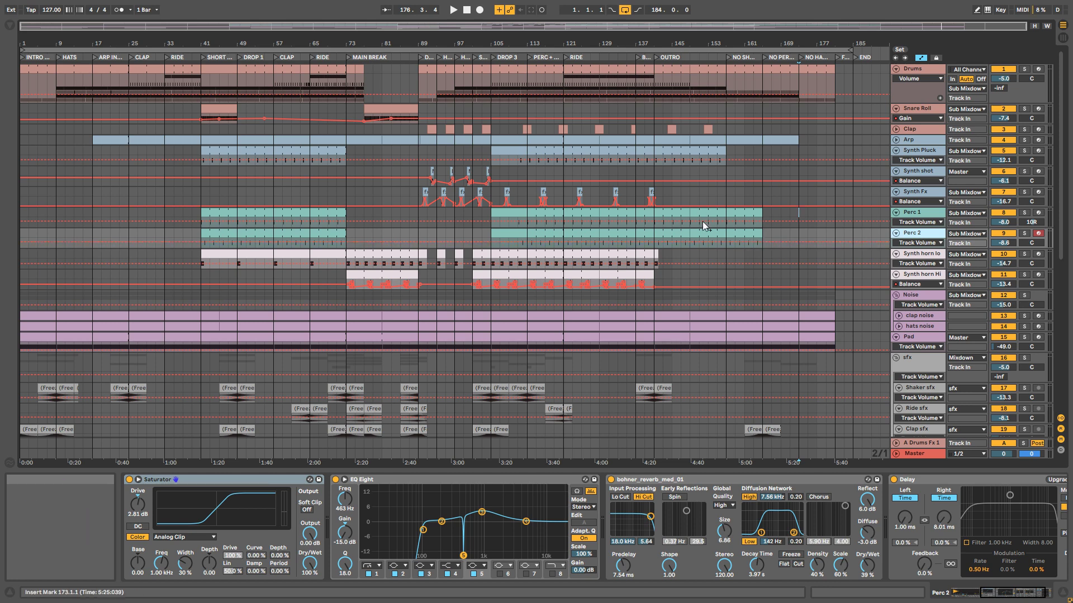
- Unfold the Master track's mastering chain and deactivate both Limiters, the Saturator, EQ Eight, Glue Compressor and Utility
{"action": "left_click", "coordinate": [920, 452]}
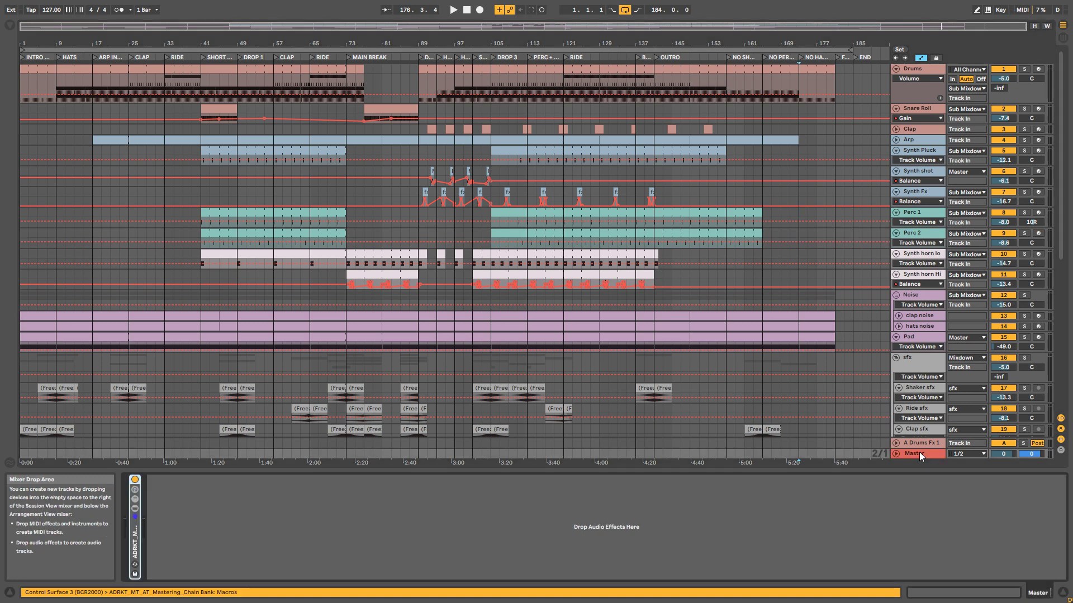
{"action": "double_click", "coordinate": [137, 538]}
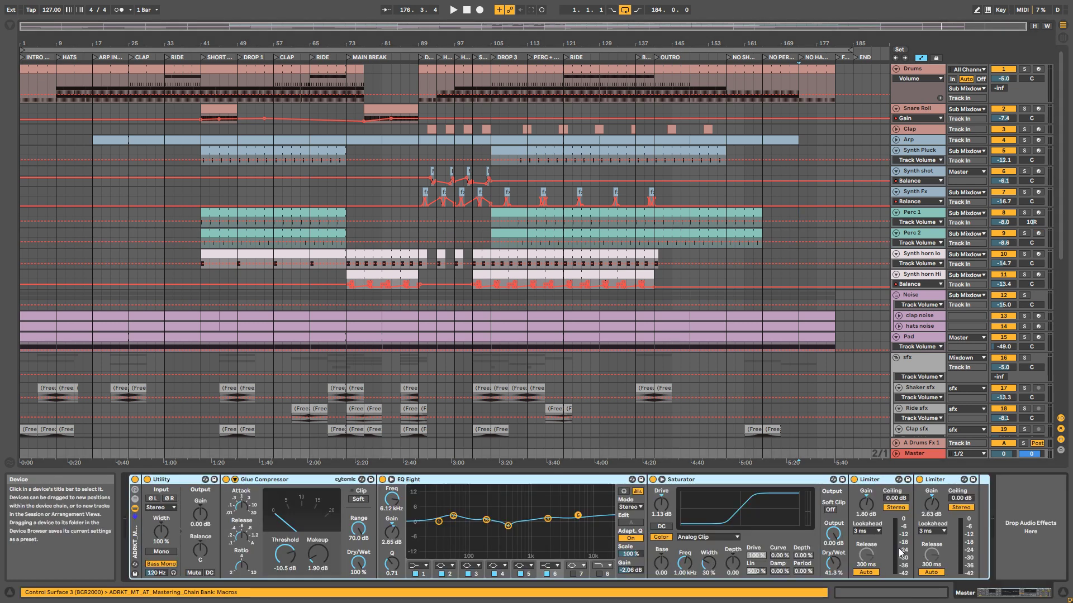
{"action": "left_click", "coordinate": [933, 481]}
{"action": "left_click", "coordinate": [920, 480]}
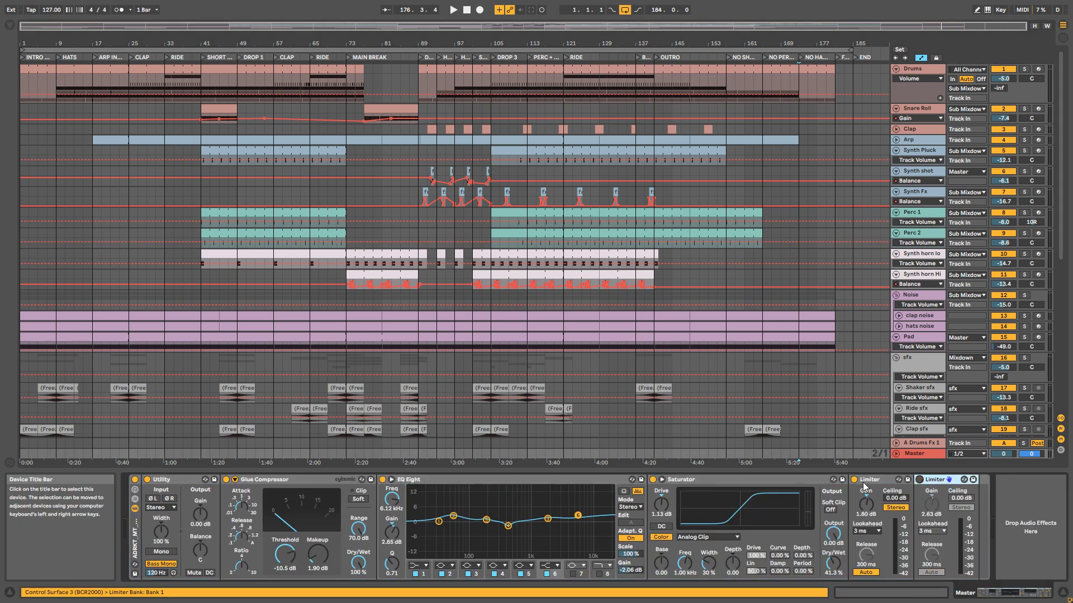
{"action": "left_click", "coordinate": [855, 480]}
{"action": "left_click", "coordinate": [652, 479]}
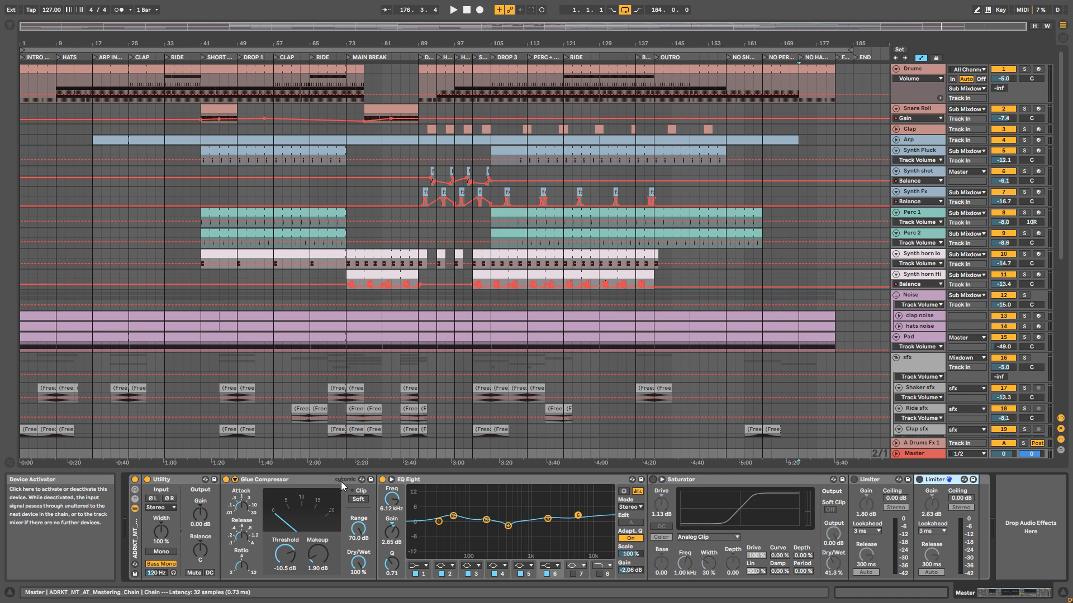
{"action": "left_click", "coordinate": [382, 480]}
{"action": "left_click", "coordinate": [226, 480]}
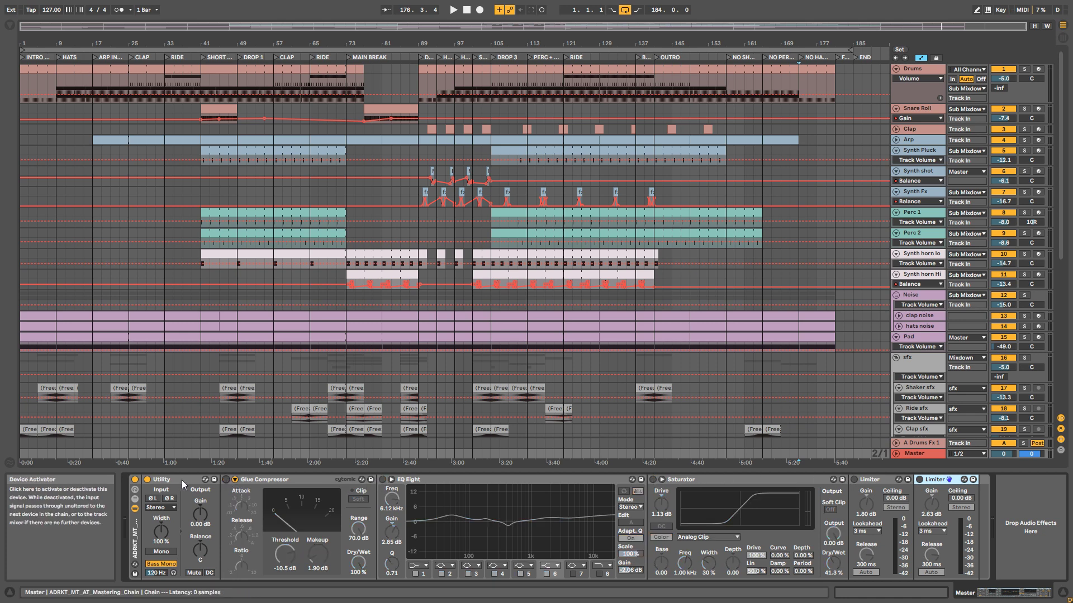
{"action": "left_click", "coordinate": [148, 479]}
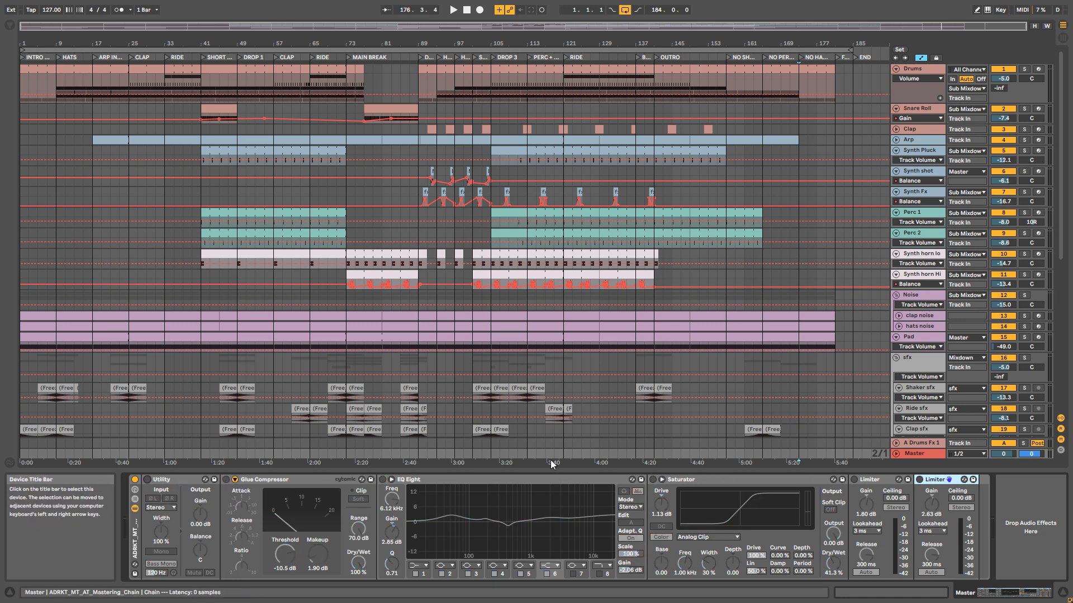
- Reactivate the Utility on the Master track with Bass Mono on
{"action": "left_click", "coordinate": [913, 454]}
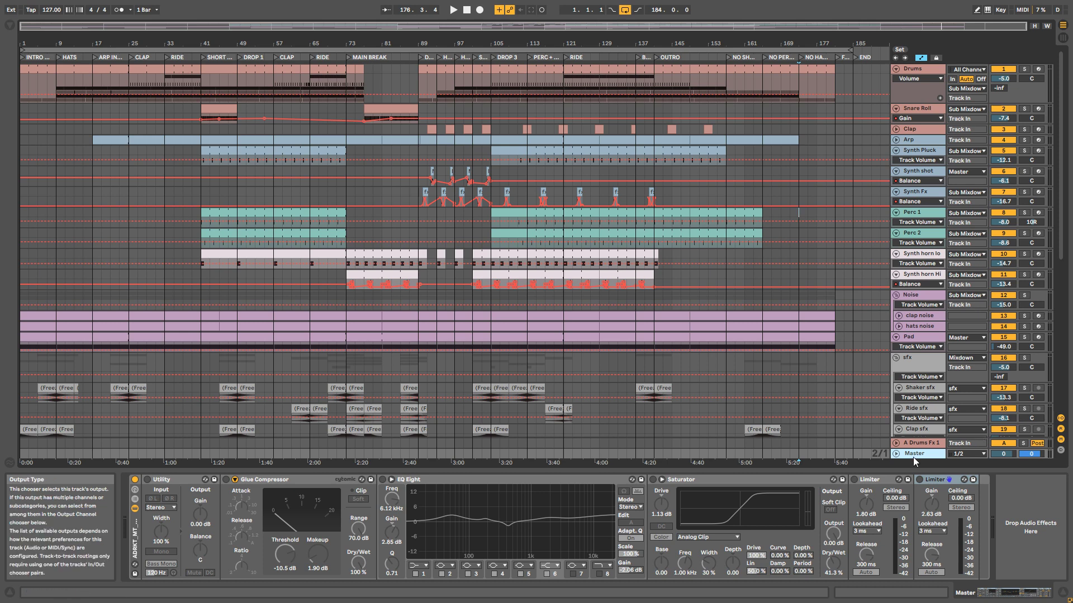
{"action": "left_click", "coordinate": [161, 480]}
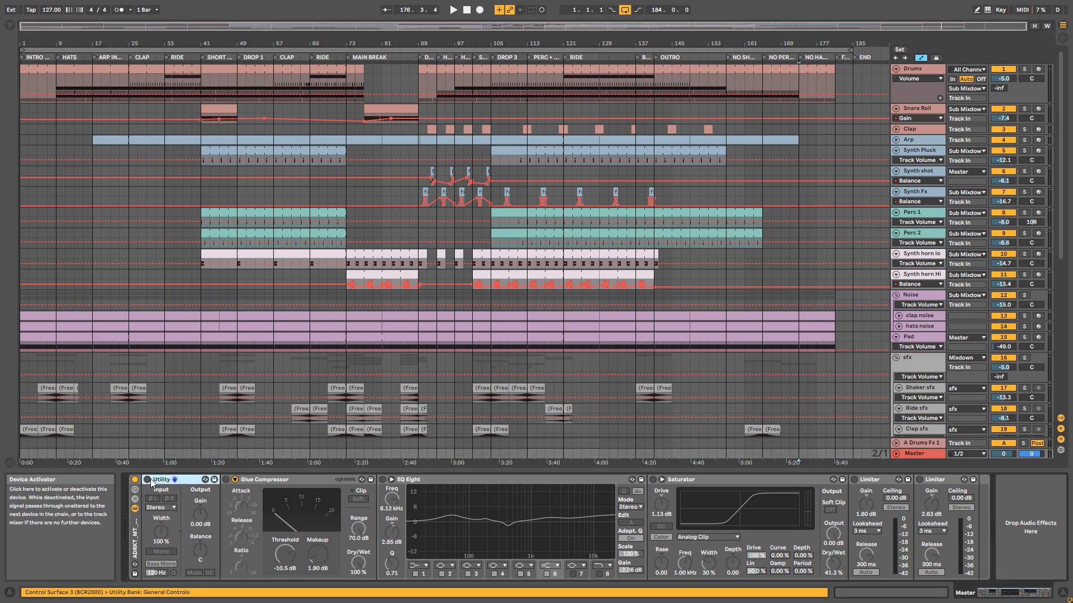
{"action": "left_click", "coordinate": [160, 565]}
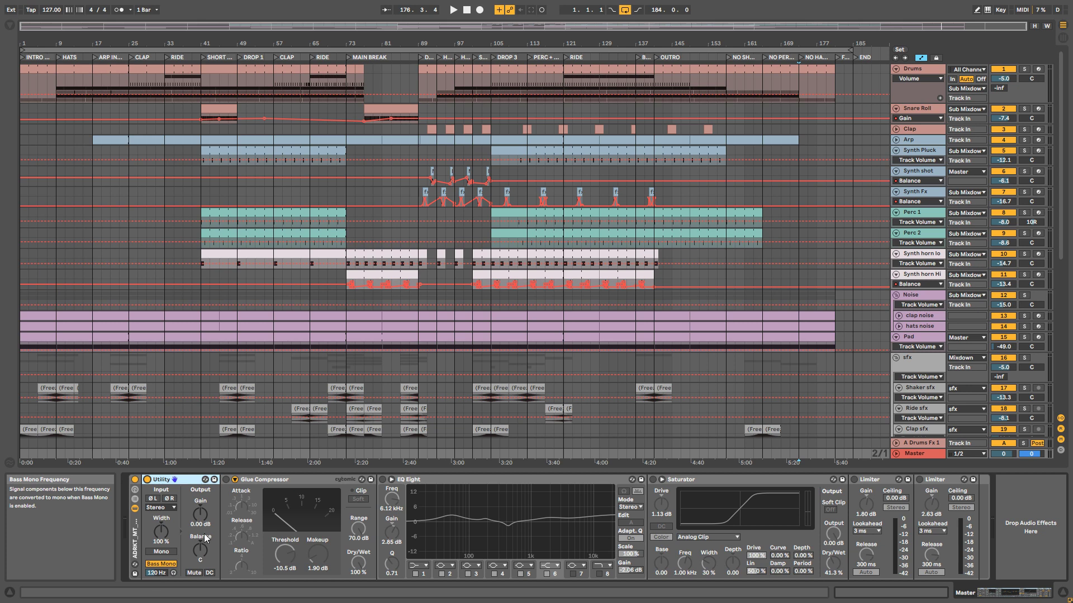
- Reactivate the Master's Glue Compressor, comparing playback from bar 57 with it on and off, and leave it on
{"action": "key", "text": "space"}
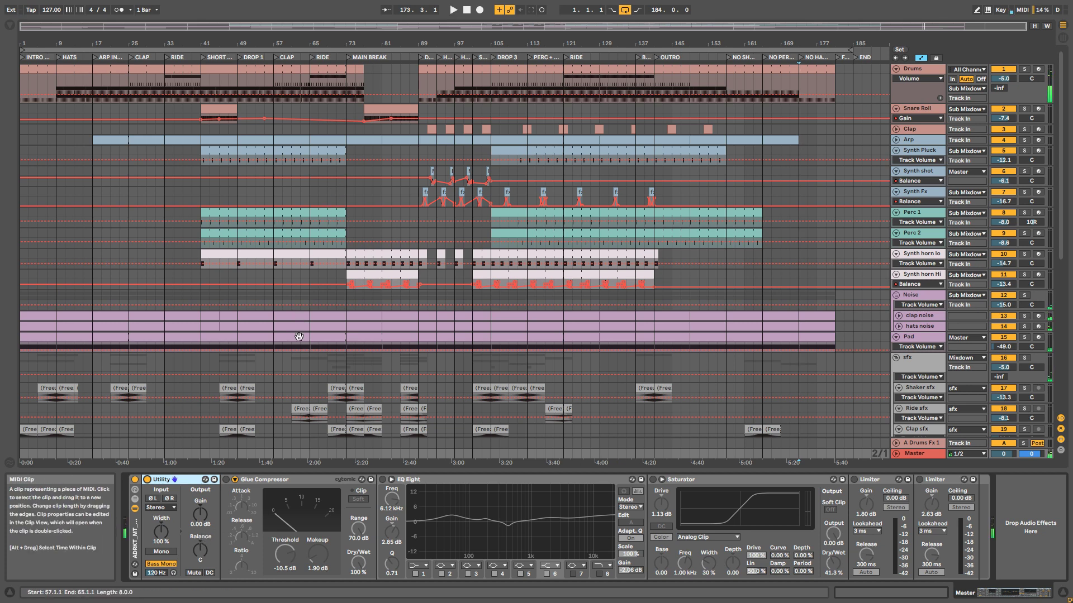
{"action": "left_click", "coordinate": [273, 432]}
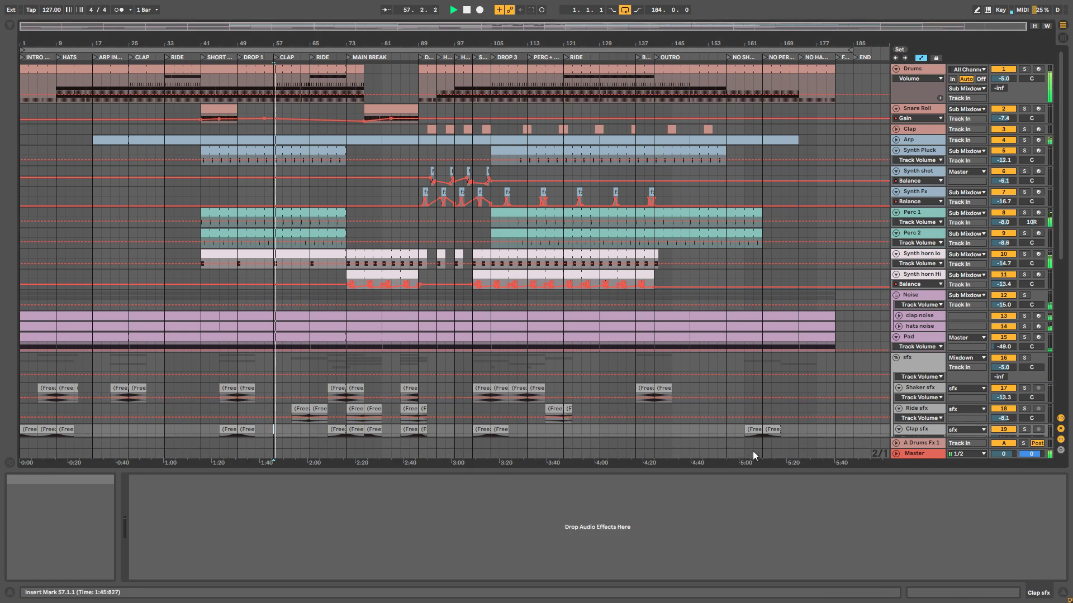
{"action": "left_click", "coordinate": [900, 454]}
{"action": "left_click", "coordinate": [225, 479]}
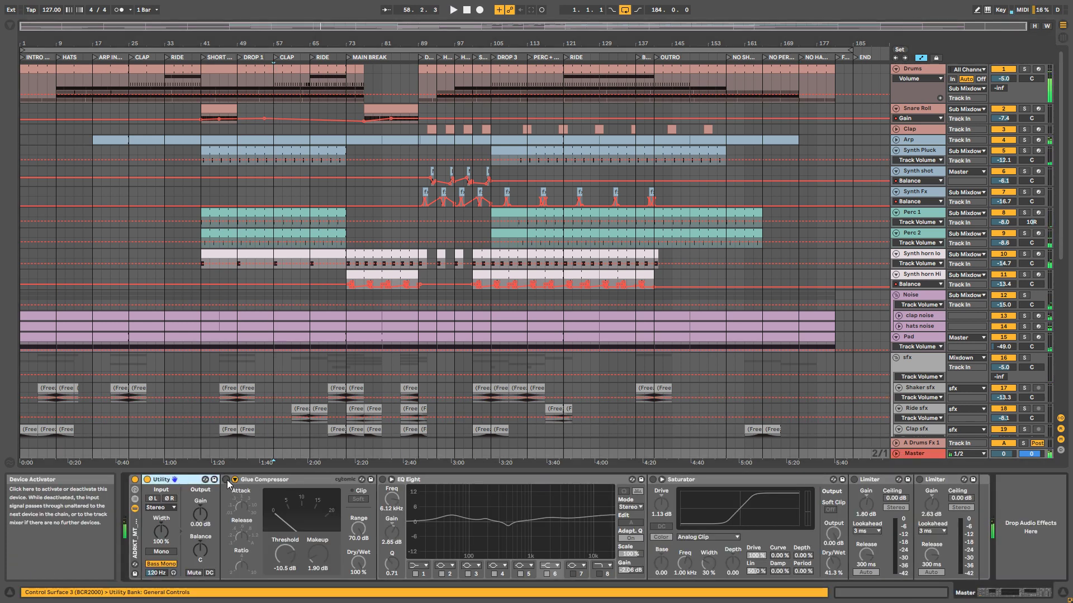
{"action": "key", "text": "space"}
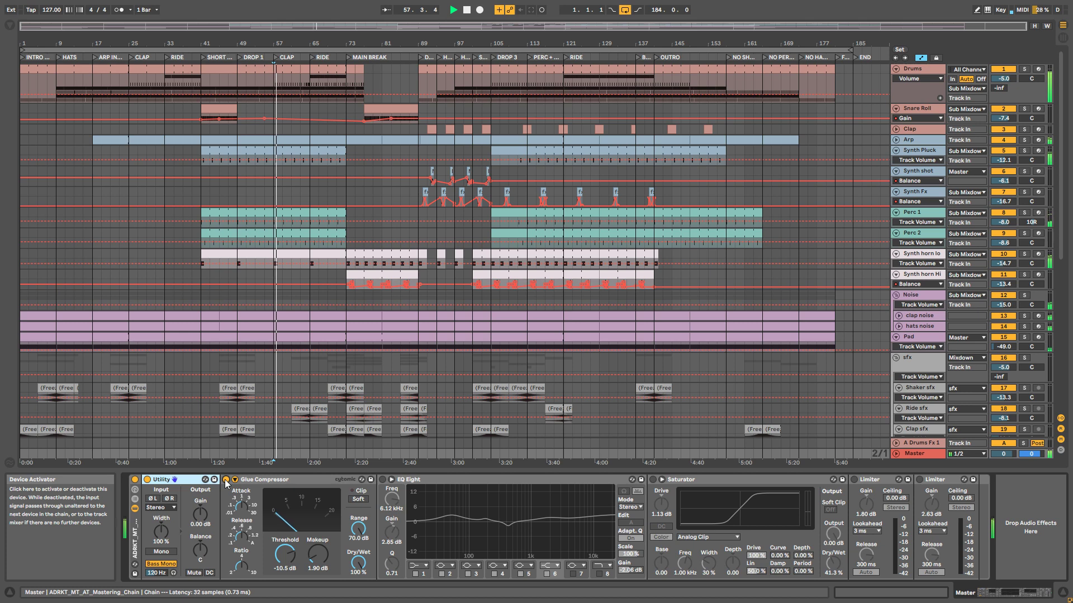
{"action": "left_click", "coordinate": [226, 479]}
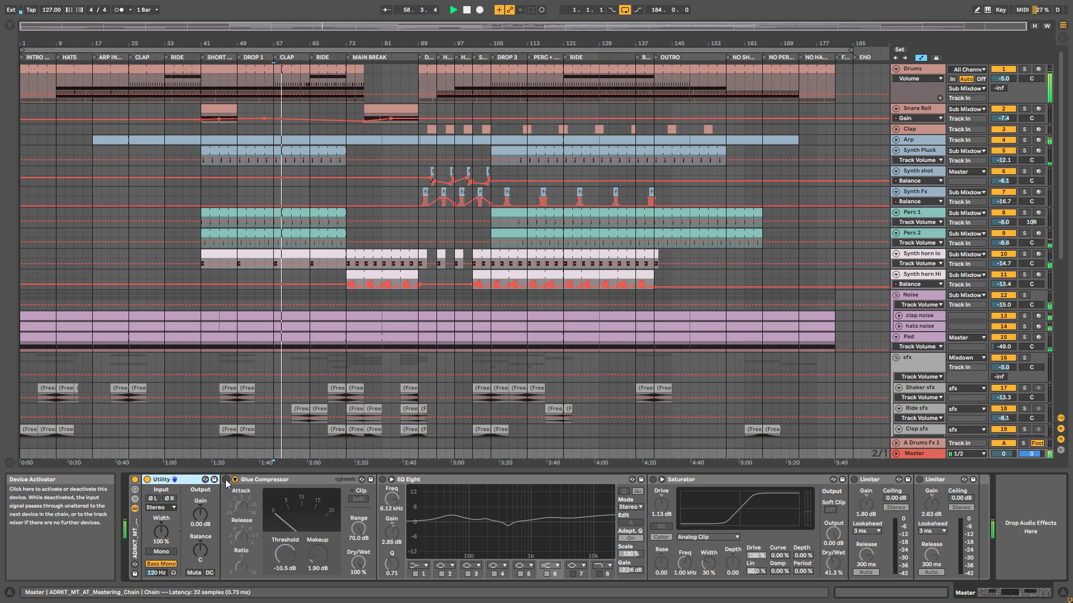
{"action": "left_click", "coordinate": [226, 479]}
{"action": "key", "text": "space"}
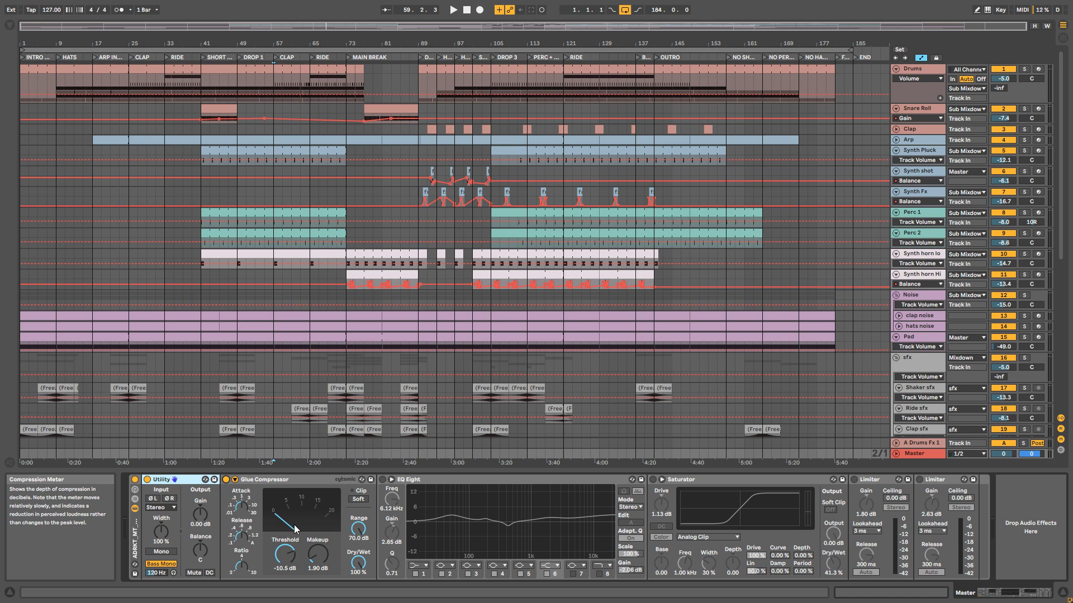
- Reactivate the Master's EQ Eight, play from bar 57 with it on and off to compare, and leave it on
{"action": "left_click", "coordinate": [382, 479]}
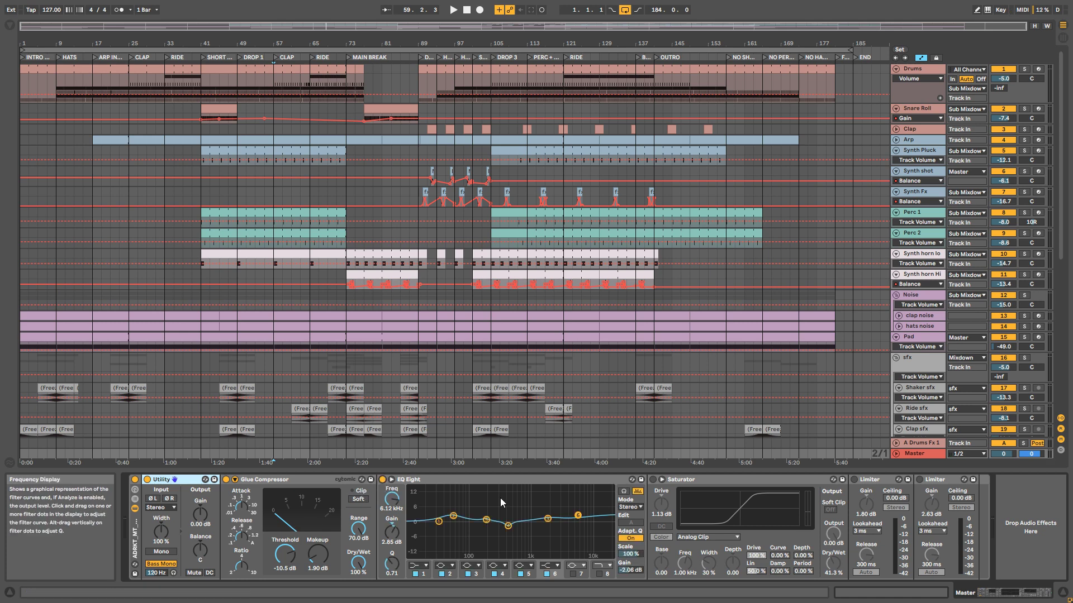
{"action": "key", "text": "space"}
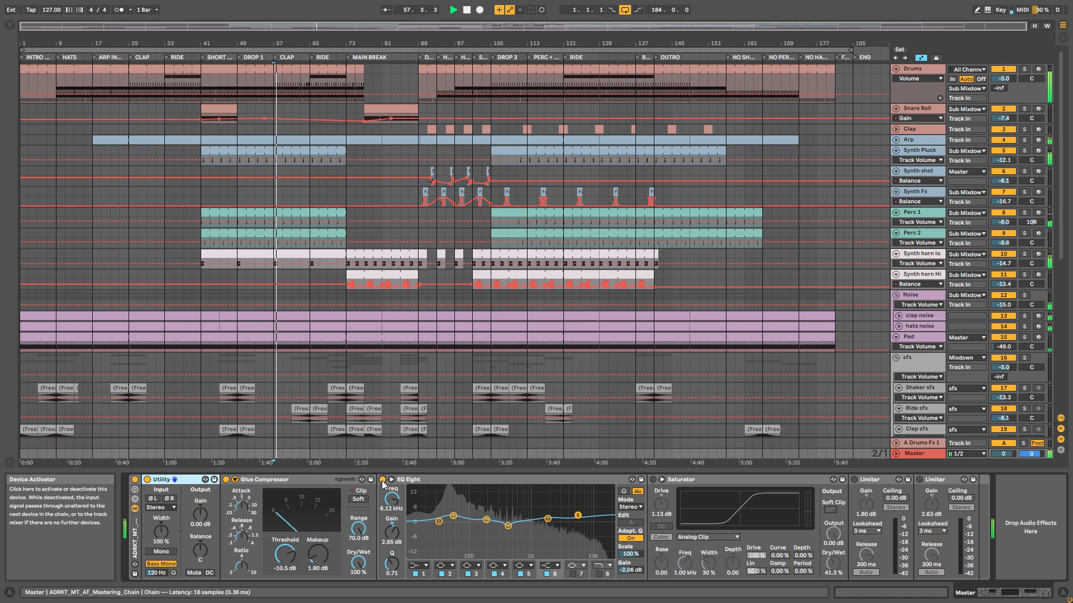
{"action": "left_click", "coordinate": [383, 480]}
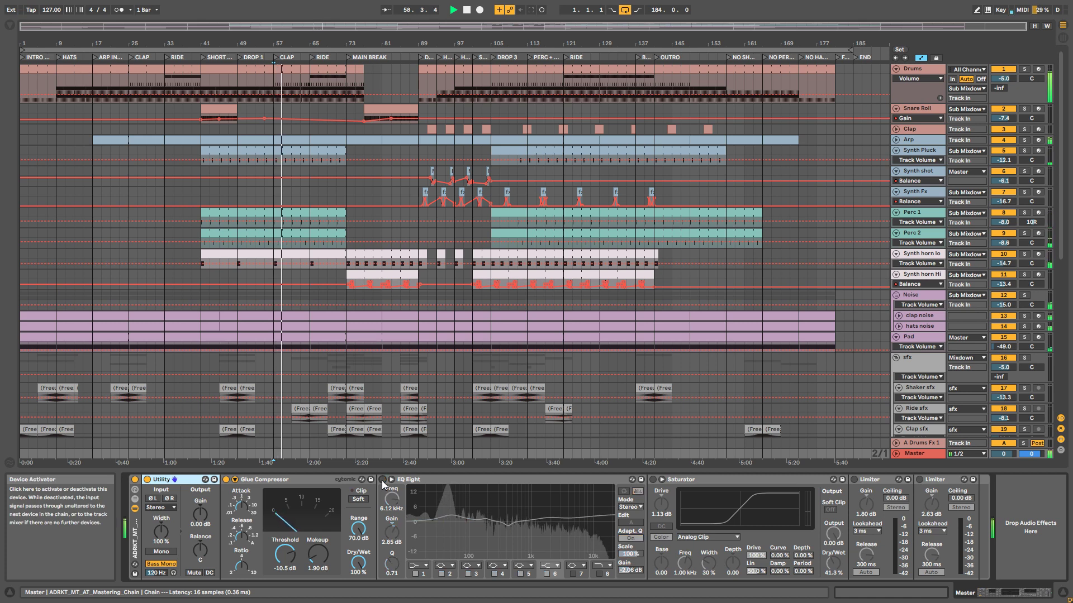
{"action": "left_click", "coordinate": [383, 480]}
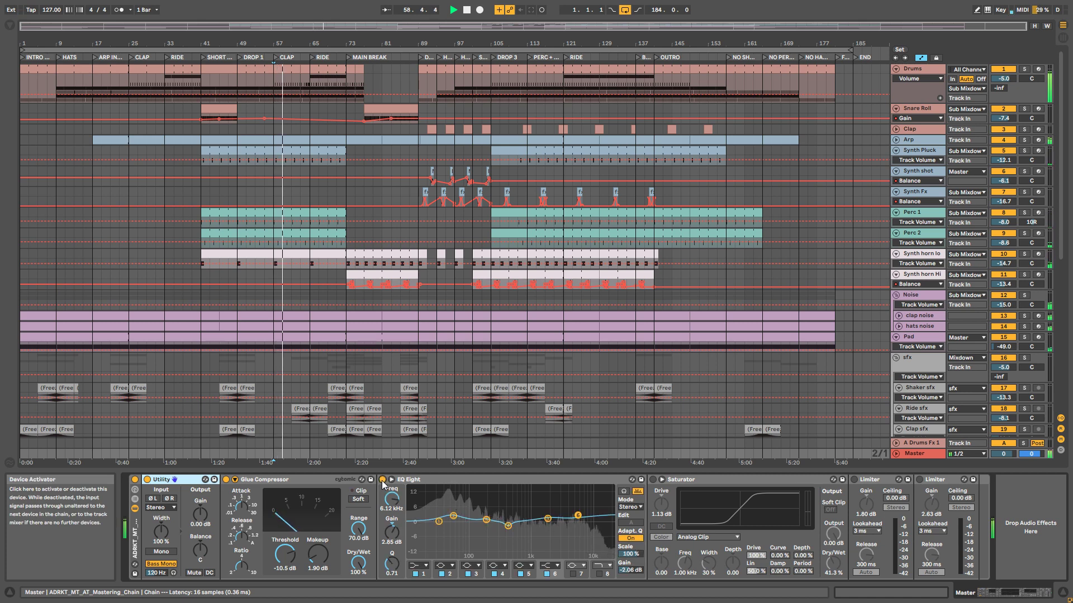
- Select bands 2, 3, 4 and 5 of the Master's EQ Eight to examine their frequency, gain and Q
{"action": "left_click", "coordinate": [453, 516]}
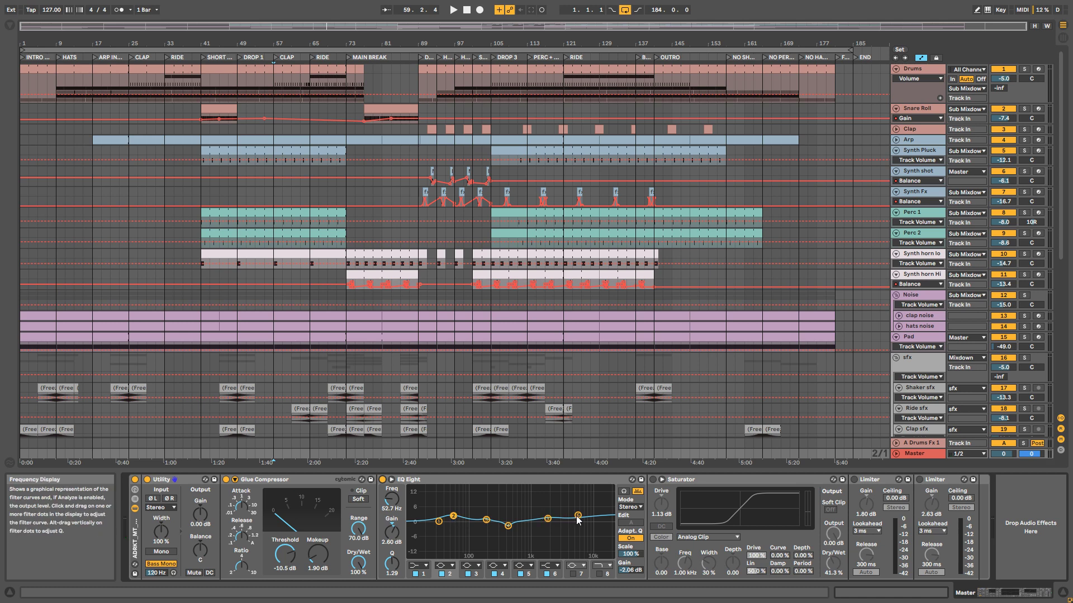
{"action": "left_click", "coordinate": [547, 519]}
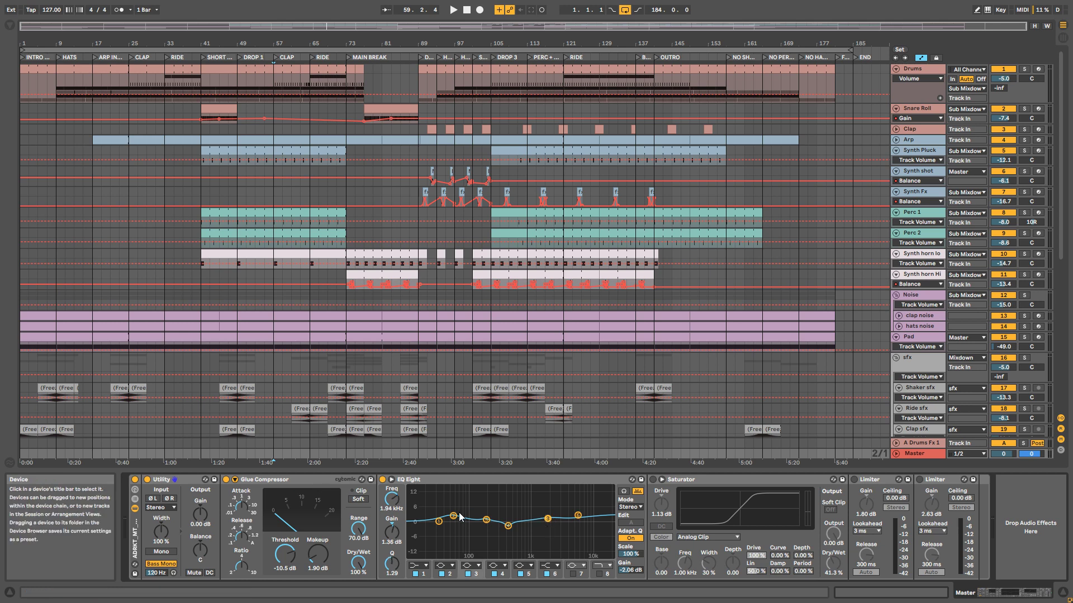
{"action": "left_click", "coordinate": [508, 526]}
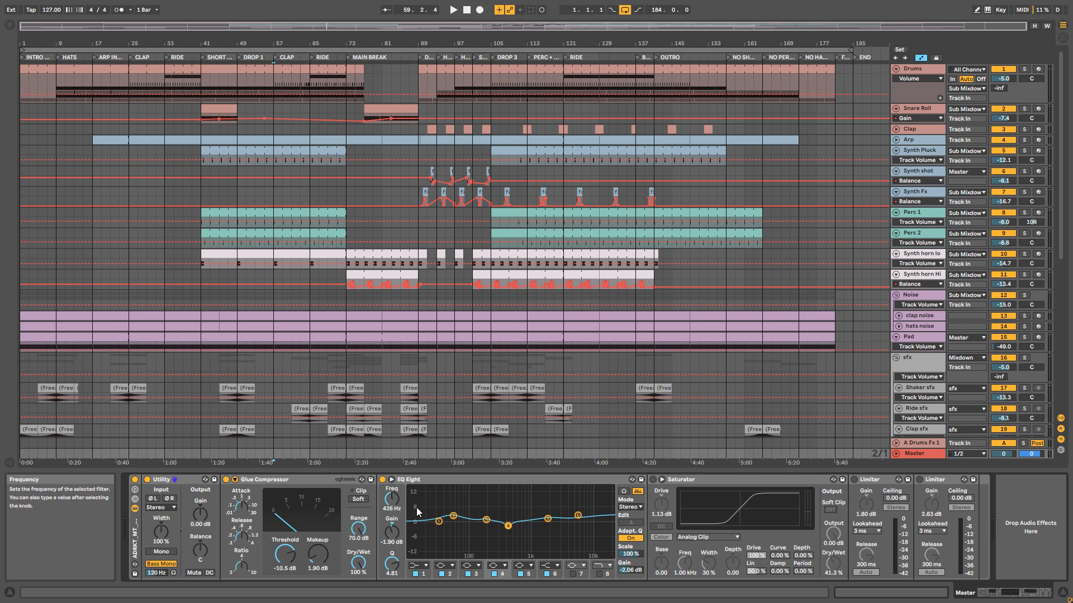
{"action": "left_click", "coordinate": [486, 521]}
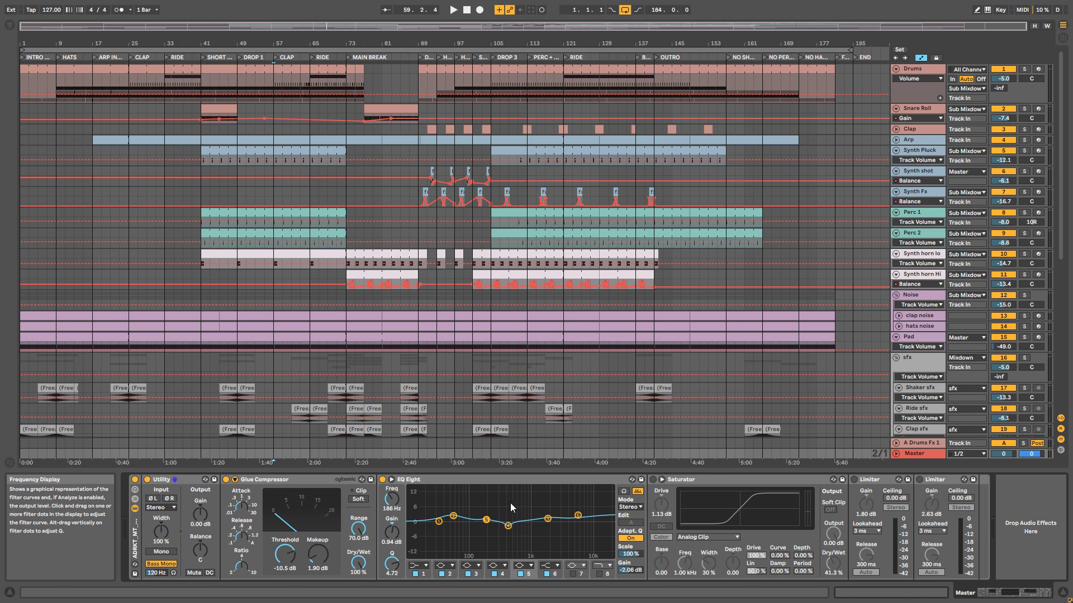
{"action": "left_click", "coordinate": [548, 524]}
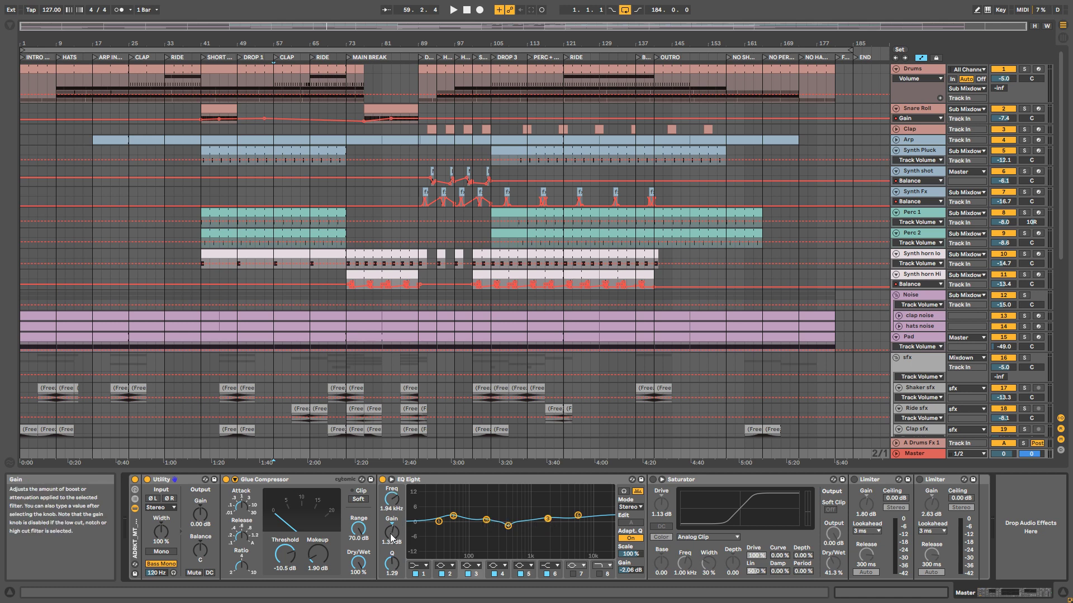
- Select bands 4, 6 and 2 of the Master's EQ Eight in turn to examine their settings
{"action": "left_click", "coordinate": [508, 526]}
{"action": "left_click", "coordinate": [582, 519]}
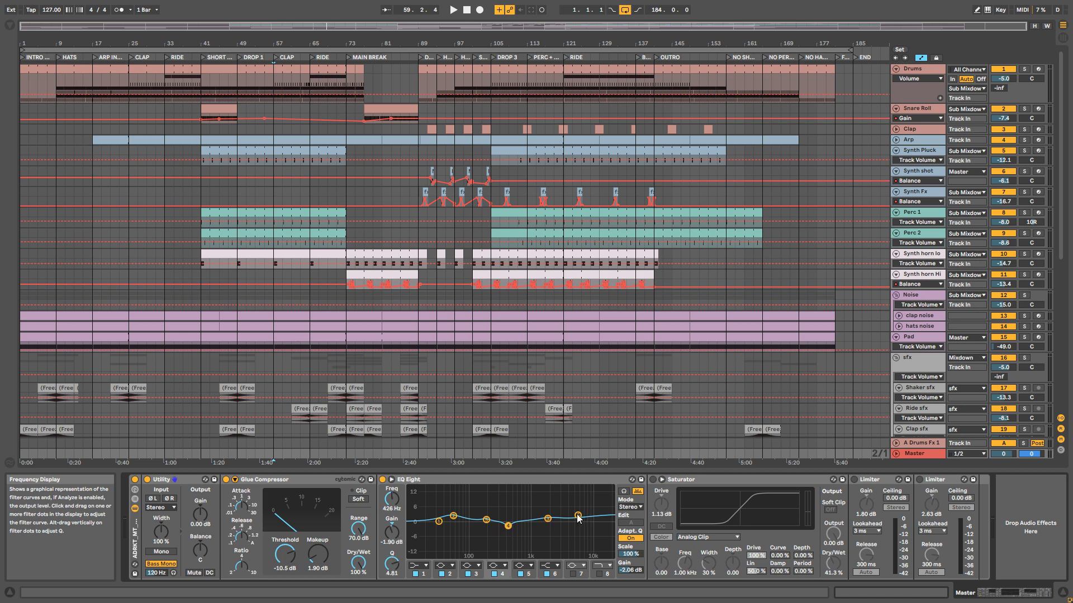
{"action": "left_click", "coordinate": [454, 516]}
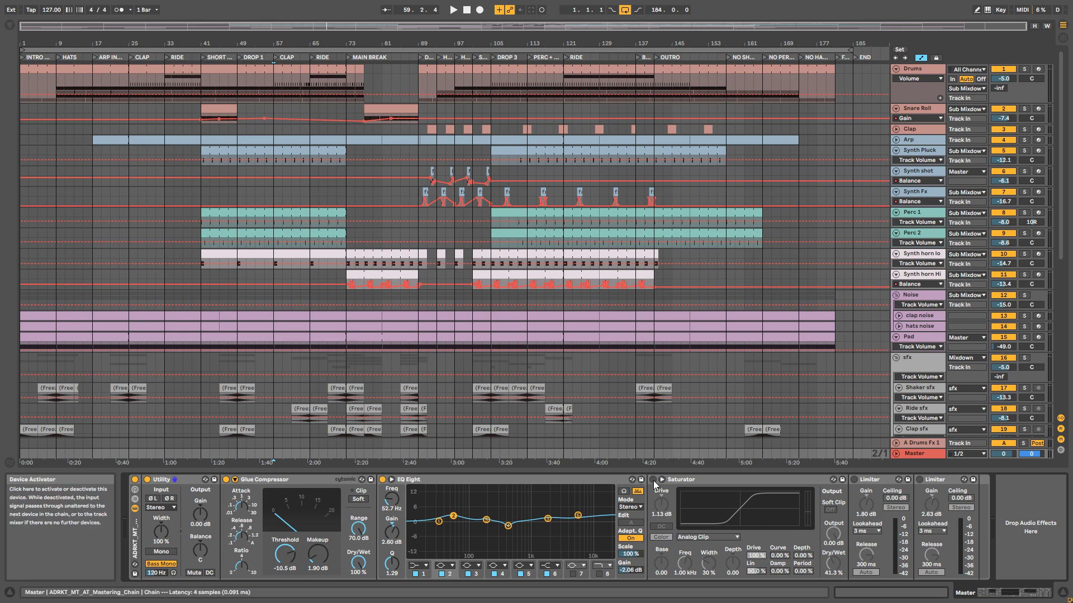
{"action": "key", "text": "space"}
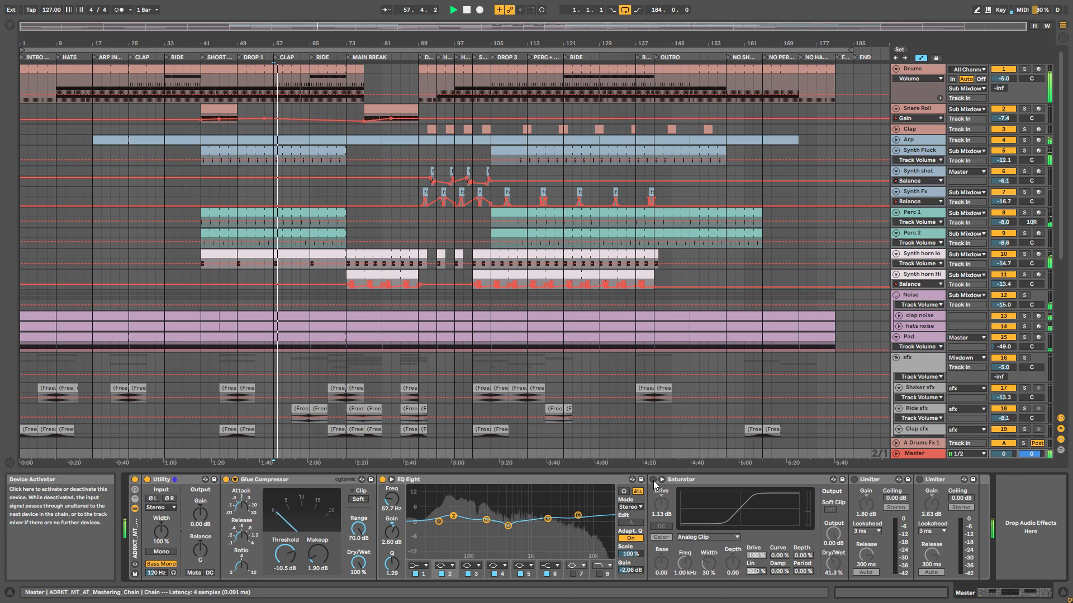
{"action": "key", "text": "space"}
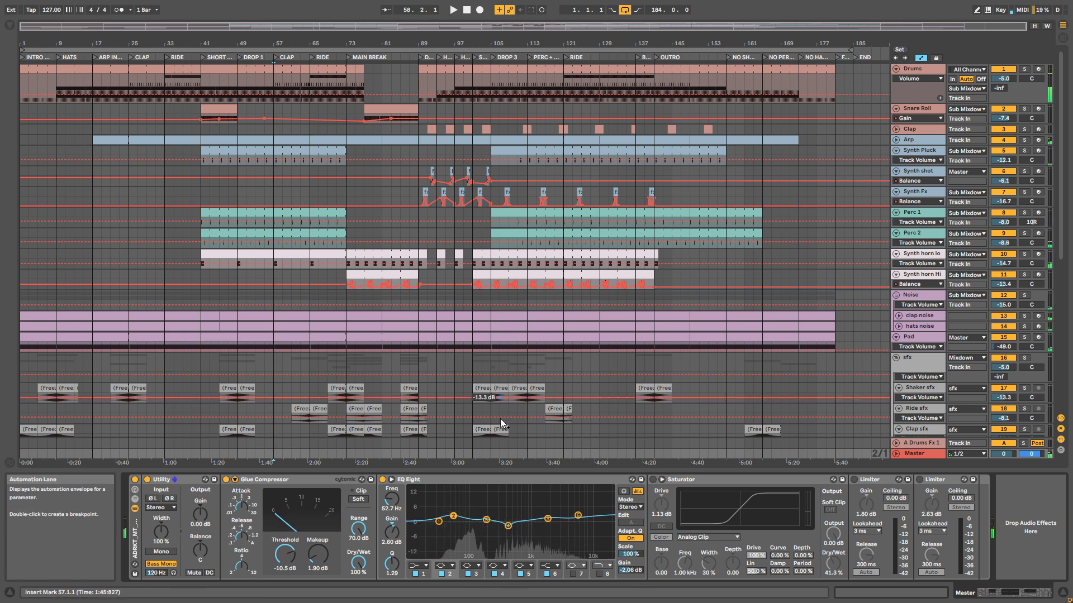
{"action": "left_click", "coordinate": [492, 410]}
{"action": "key", "text": "space"}
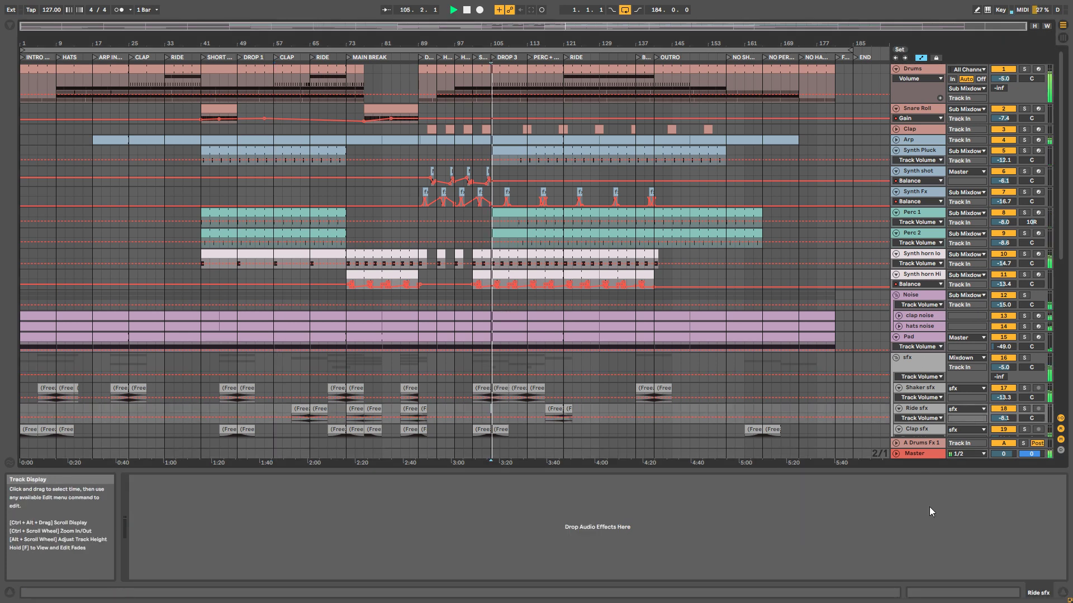
{"action": "left_click", "coordinate": [910, 454]}
{"action": "key", "text": "space"}
- Reactivate the Master's Saturator, comparing playback from bar 121 with it on and off, and leave it on
{"action": "left_click", "coordinate": [565, 364]}
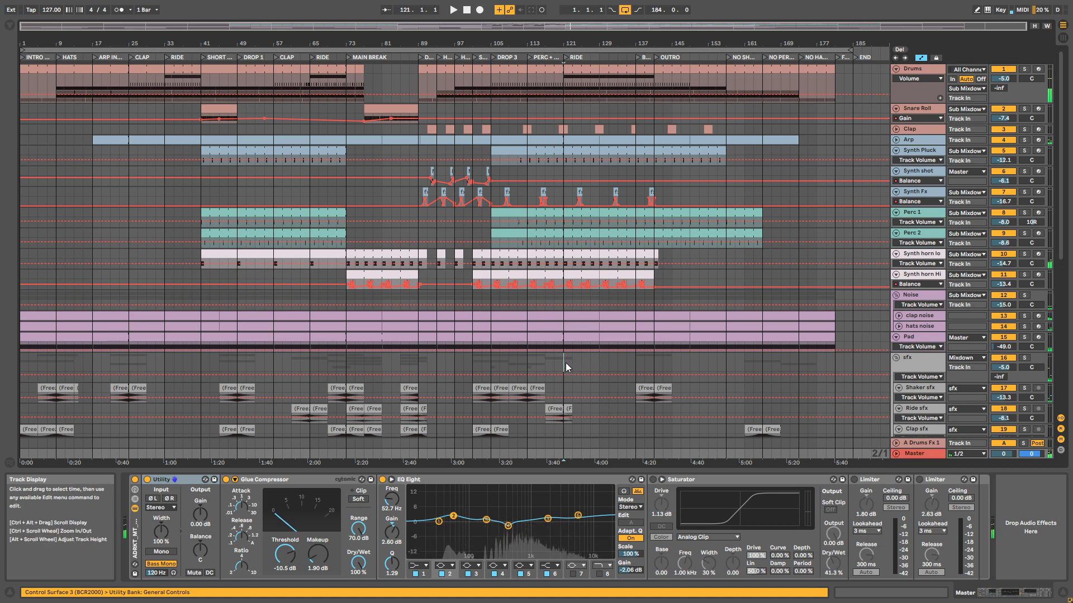
{"action": "key", "text": "space"}
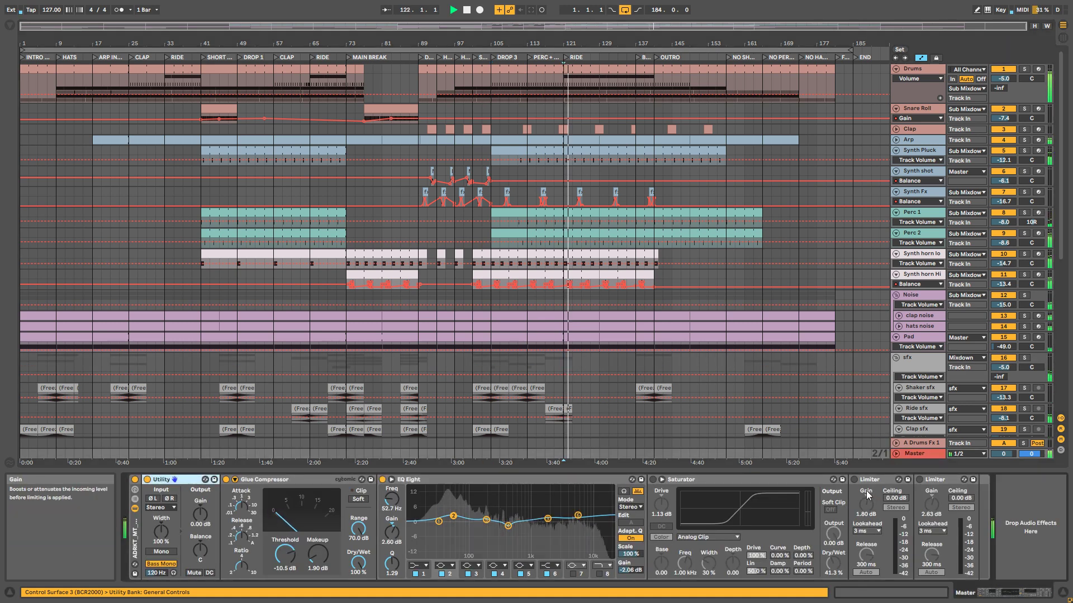
{"action": "left_click", "coordinate": [653, 479]}
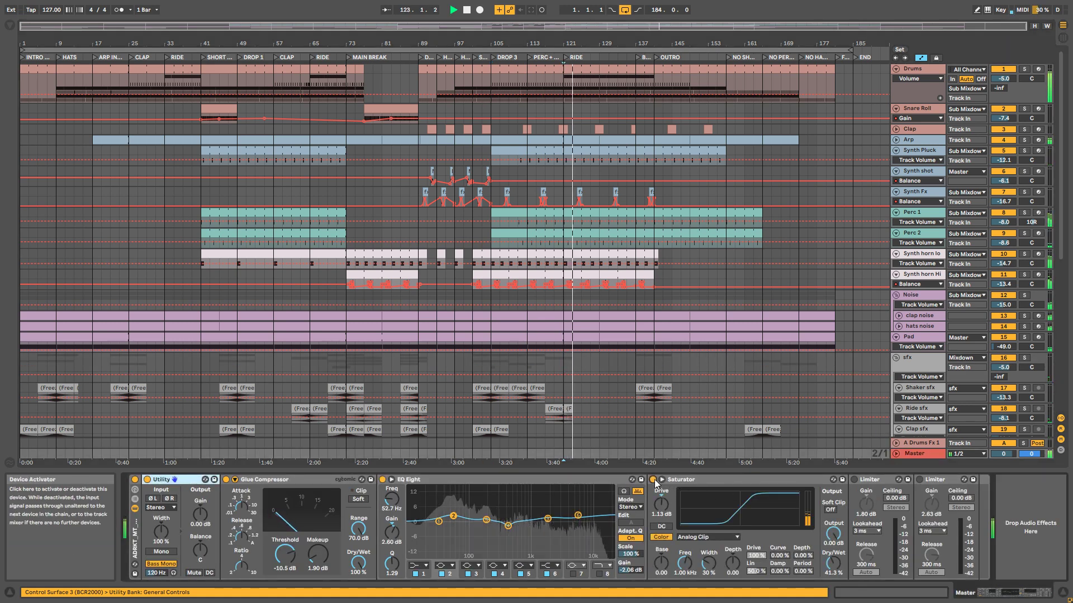
{"action": "left_click", "coordinate": [654, 480]}
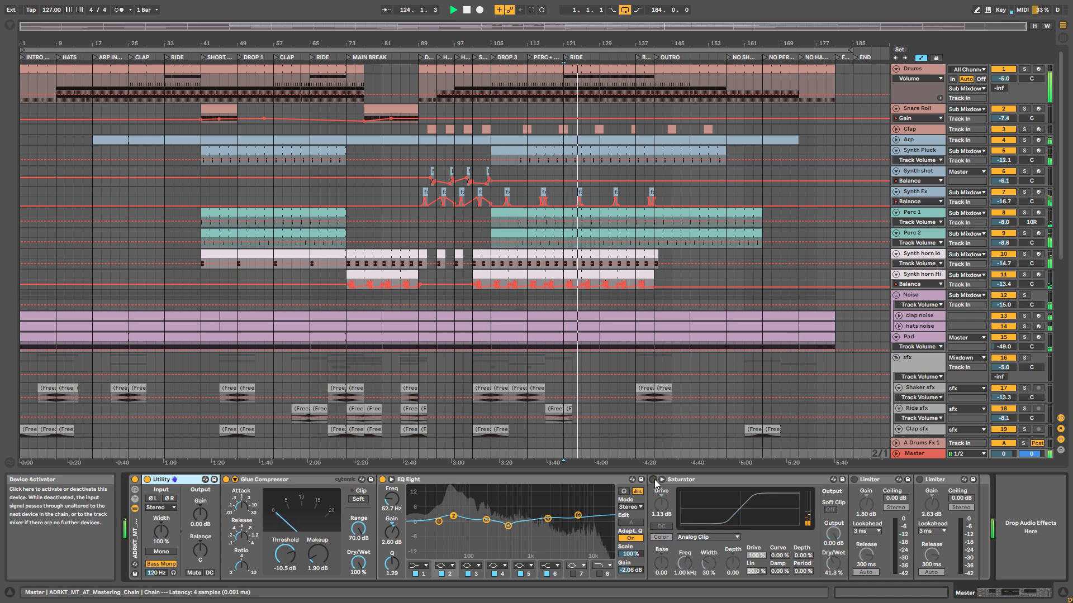
{"action": "left_click", "coordinate": [653, 479]}
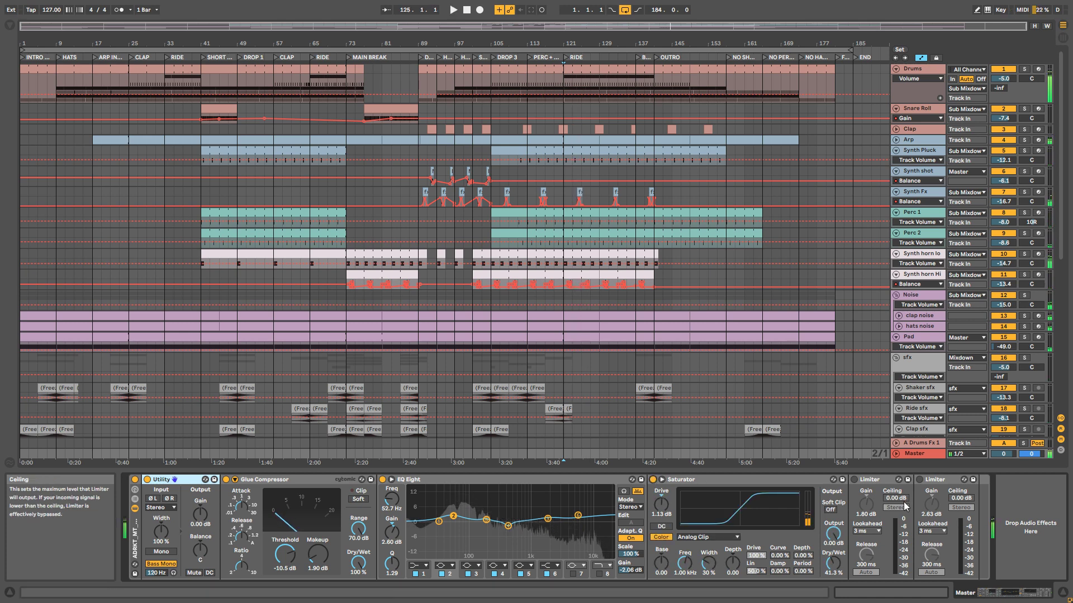
- Reactivate both Limiters at the end of the Master's chain and play from bar 121 to hear them
{"action": "left_click", "coordinate": [853, 480]}
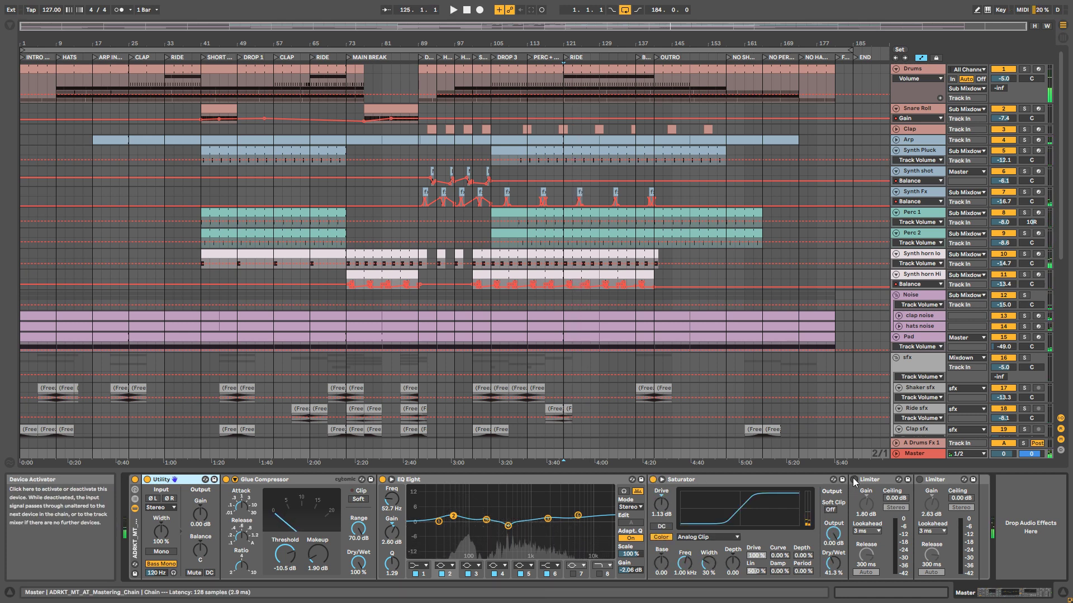
{"action": "left_click", "coordinate": [920, 479]}
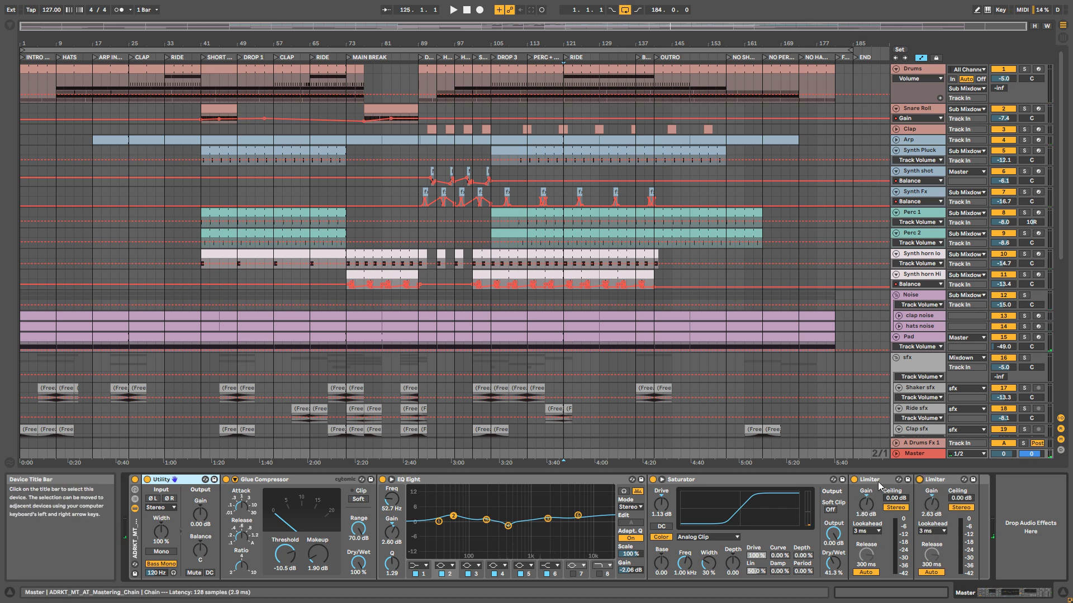
{"action": "key", "text": "space"}
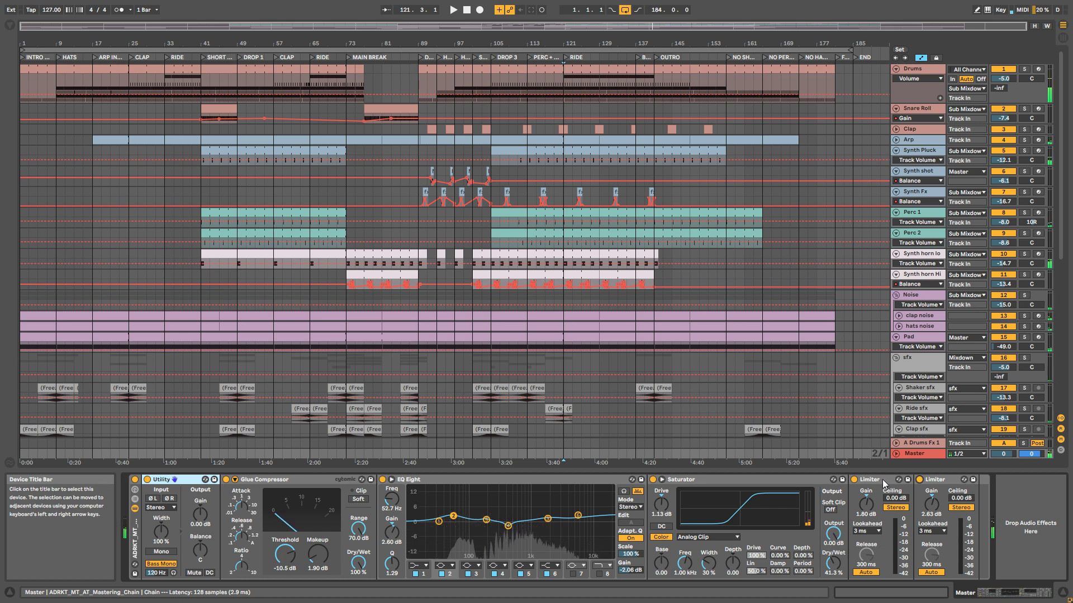
{"action": "key", "text": "space"}
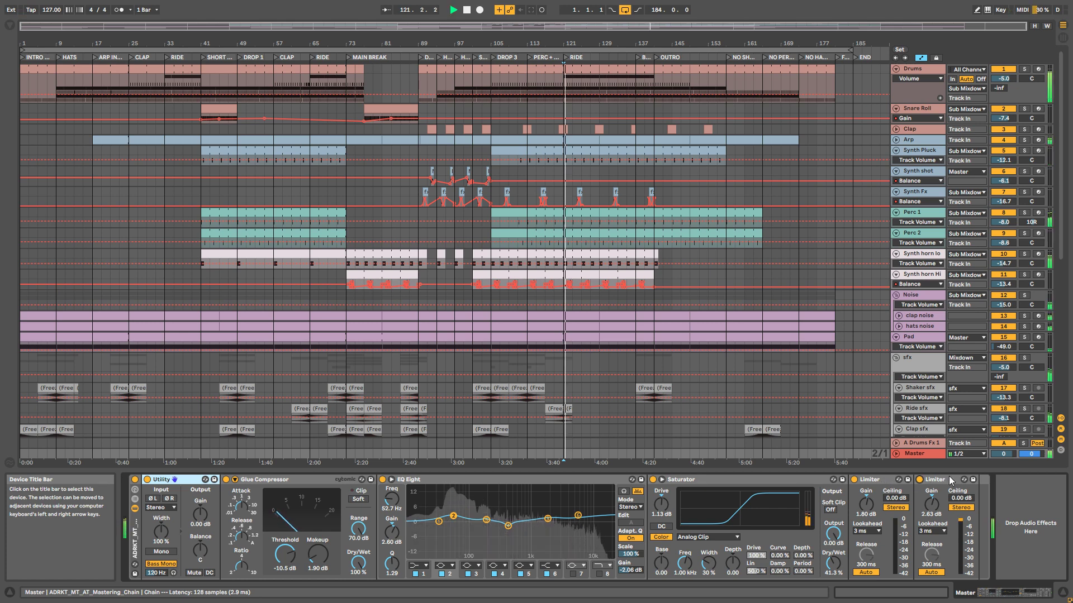
{"action": "key", "text": "space"}
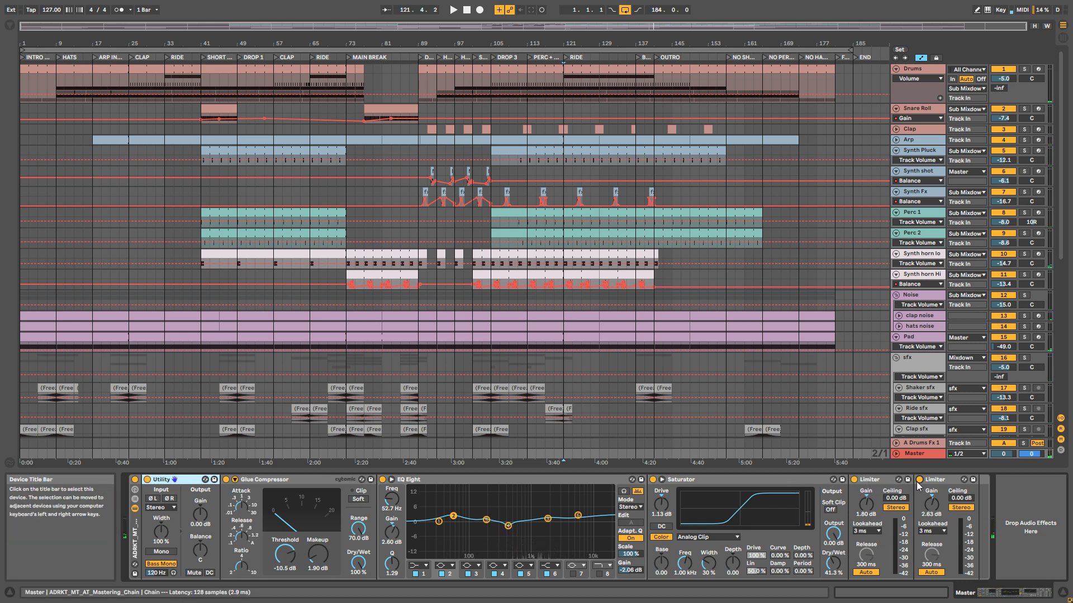
- Select the Master's two Limiters in turn and play from bar 121 to examine how each one limits the signal
{"action": "left_click", "coordinate": [943, 482]}
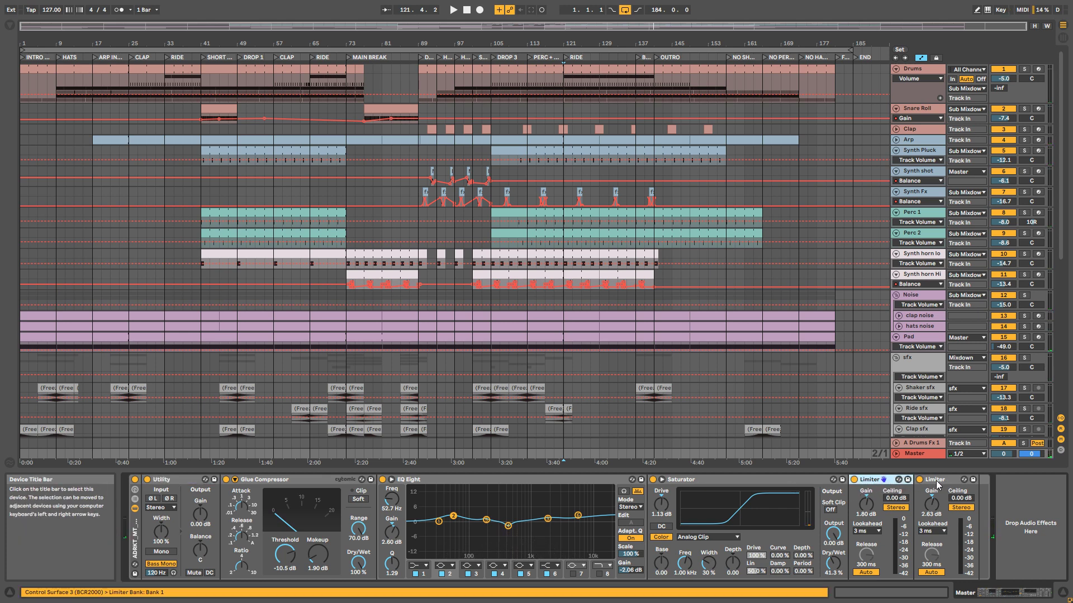
{"action": "left_click", "coordinate": [939, 480]}
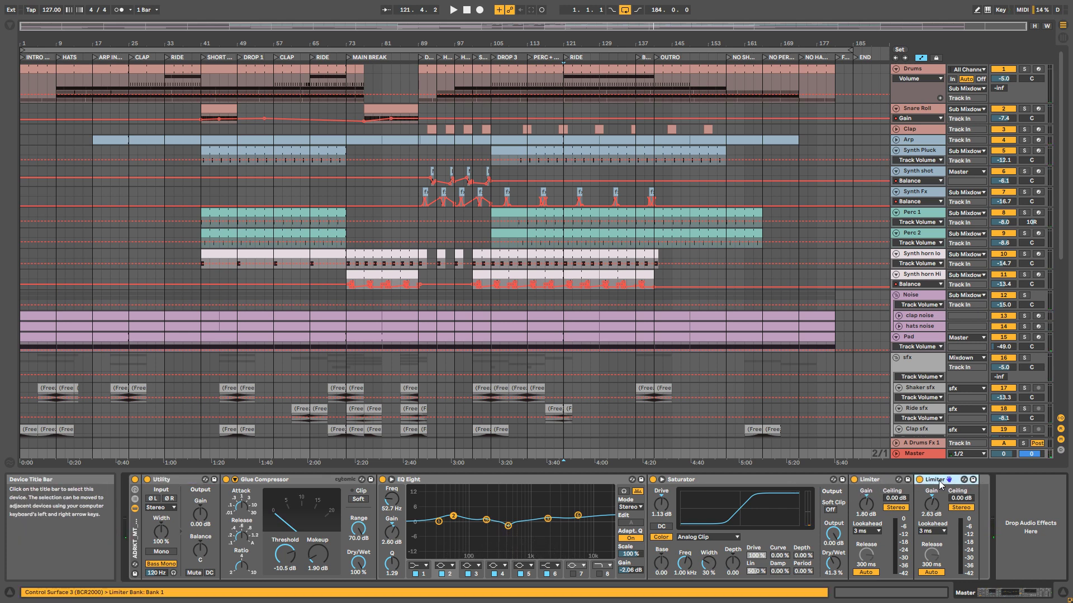
{"action": "left_click", "coordinate": [880, 480]}
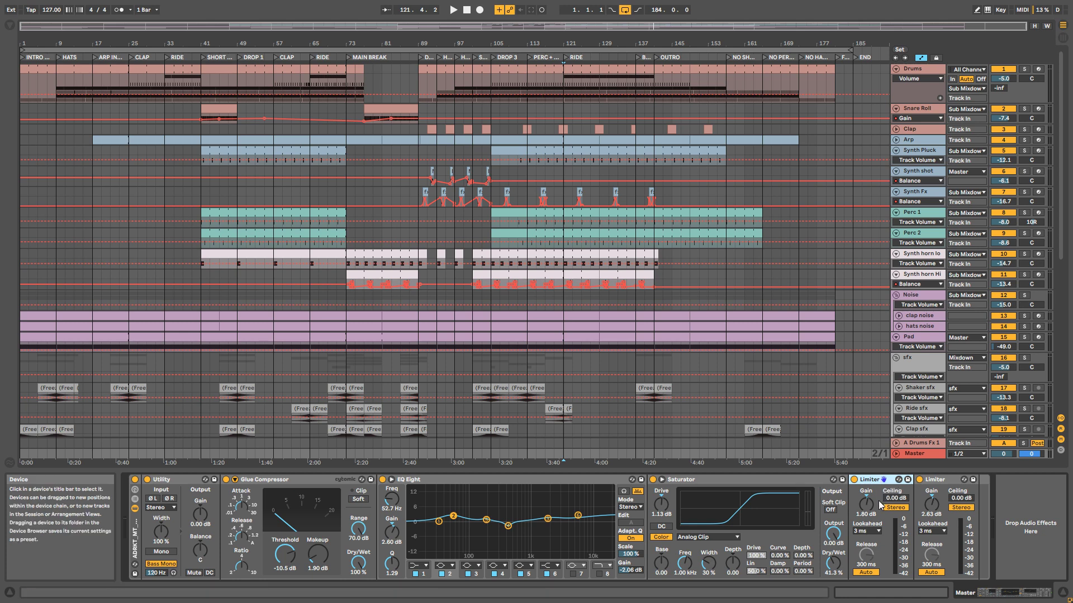
{"action": "key", "text": "space"}
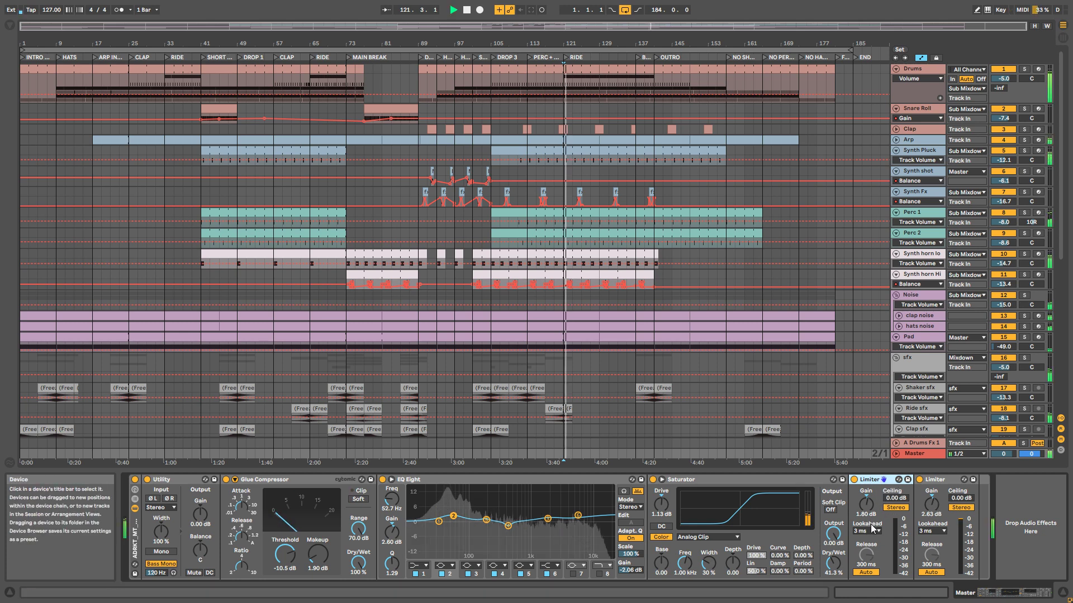
{"action": "key", "text": "space"}
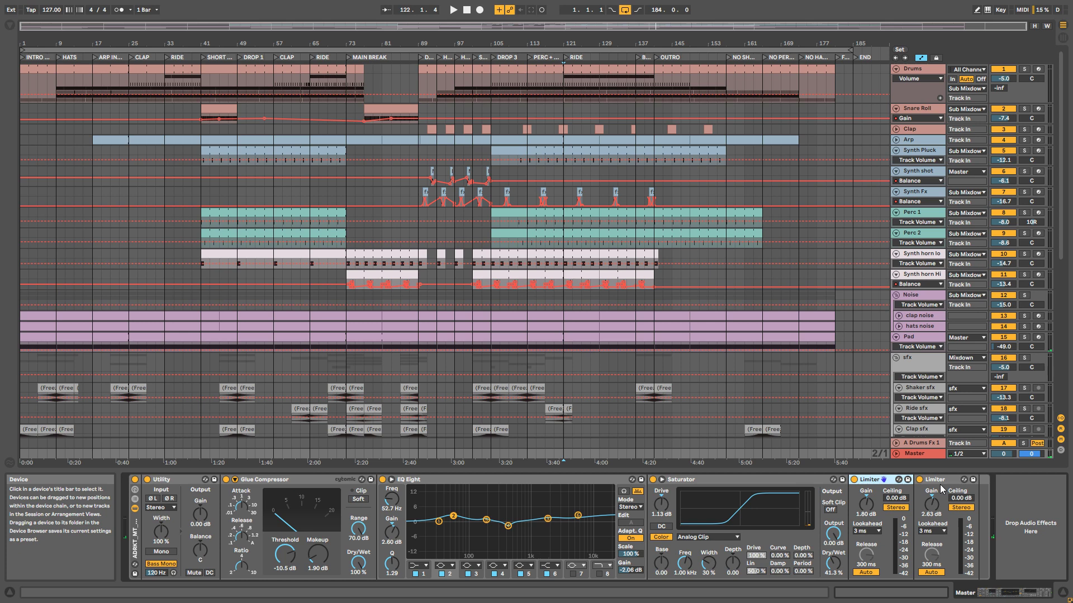
{"action": "key", "text": "space"}
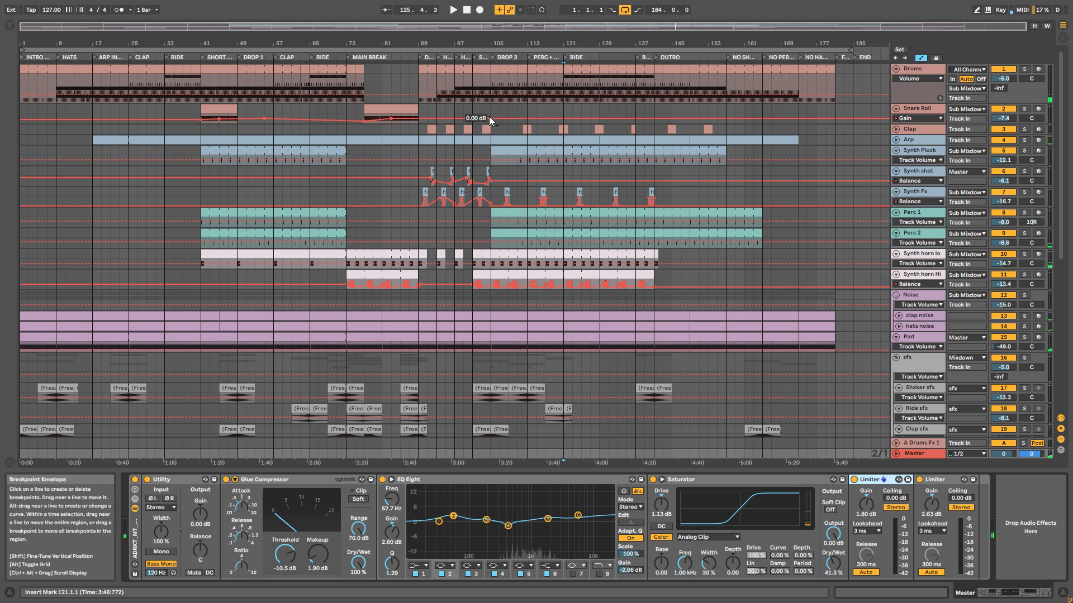
- Examine the device chains of the A Drums Fx 1 return and the Sub_Mixdown track, and review the arrangement's track routing
{"action": "scroll", "coordinate": [933, 393], "scroll_direction": "down", "scroll_amount": 5}
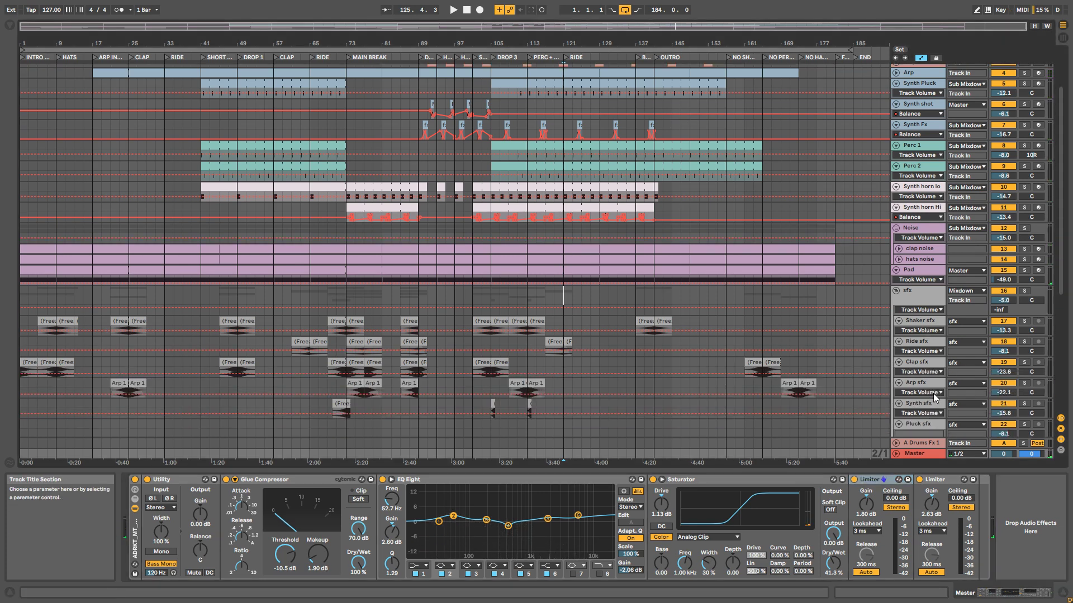
{"action": "left_click", "coordinate": [924, 444]}
{"action": "scroll", "coordinate": [926, 430], "scroll_direction": "down", "scroll_amount": 3}
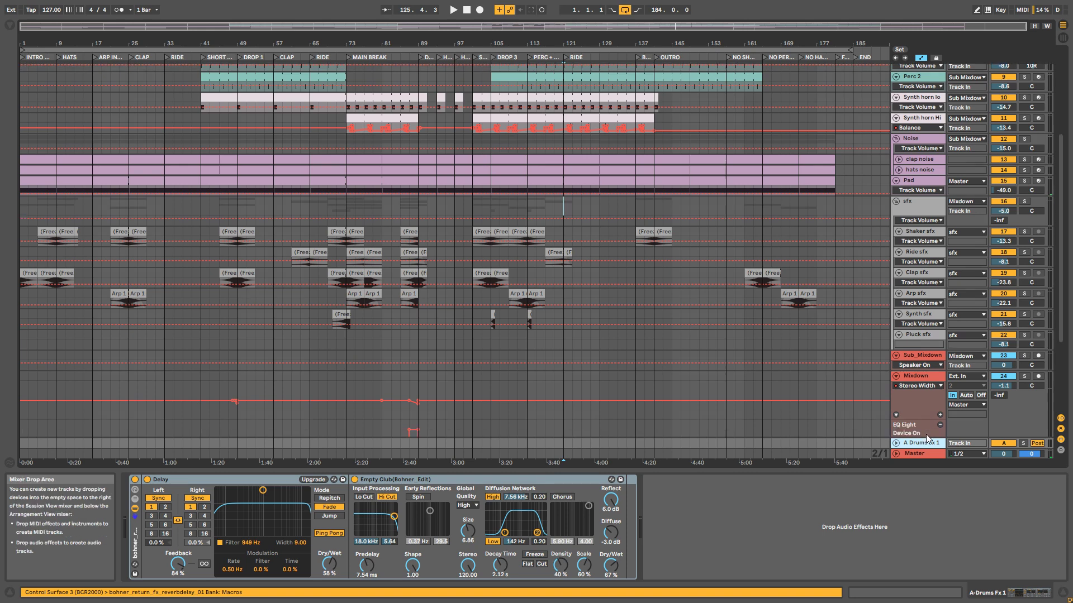
{"action": "scroll", "coordinate": [926, 422], "scroll_direction": "up", "scroll_amount": 5}
{"action": "scroll", "coordinate": [925, 433], "scroll_direction": "down", "scroll_amount": 5}
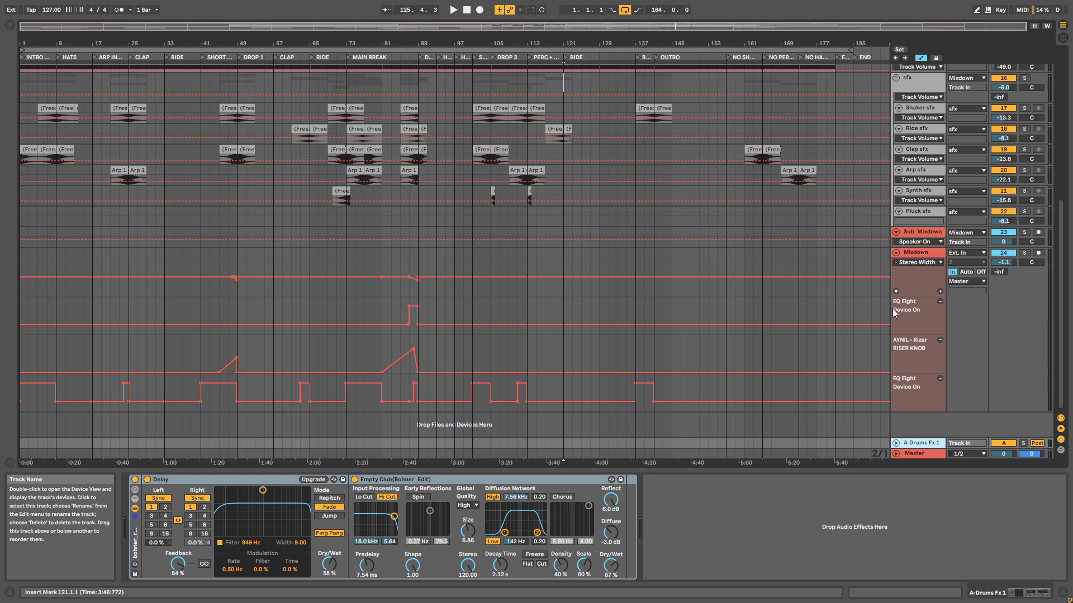
{"action": "left_click", "coordinate": [920, 235]}
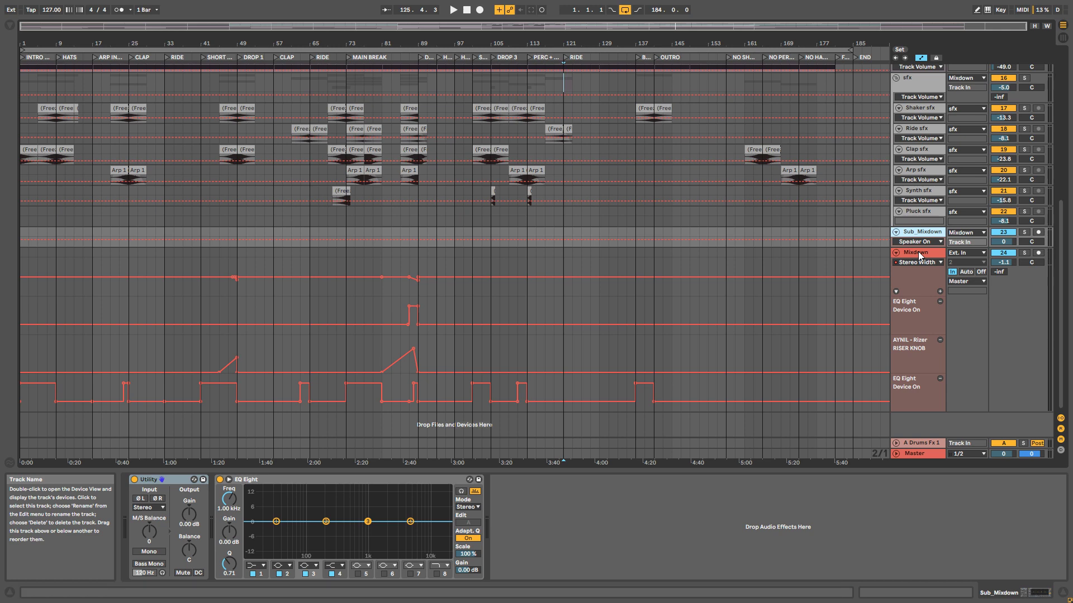
{"action": "scroll", "coordinate": [955, 269], "scroll_direction": "up", "scroll_amount": 6}
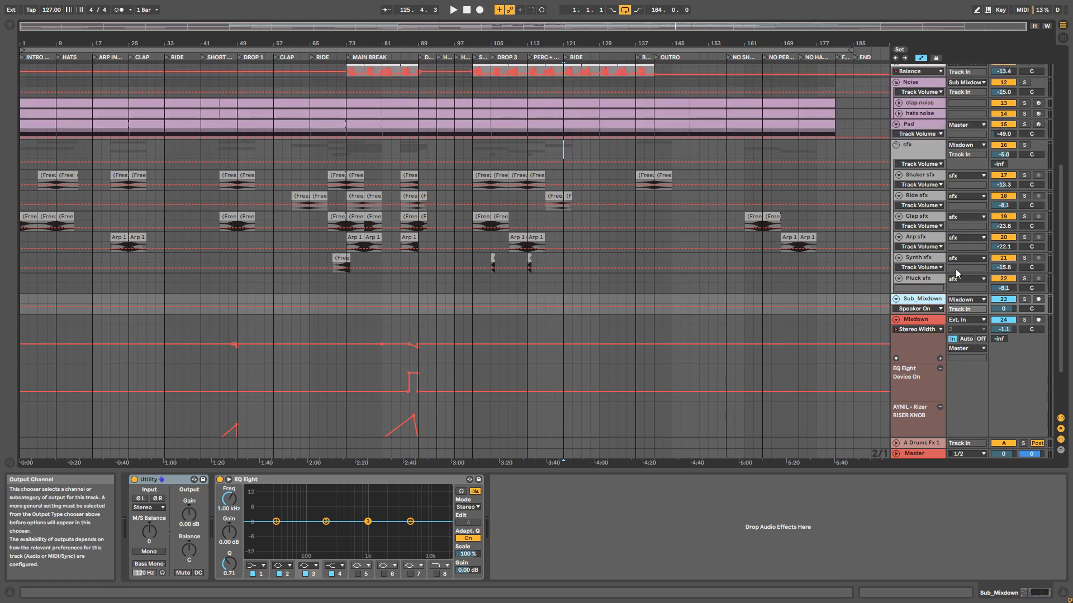
{"action": "scroll", "coordinate": [961, 269], "scroll_direction": "up", "scroll_amount": 6}
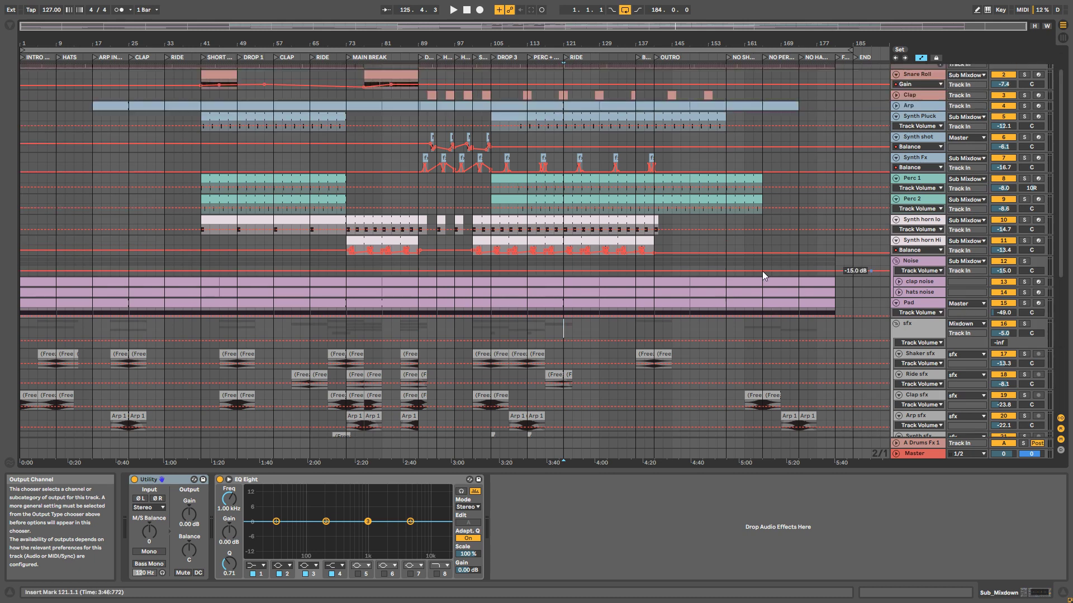